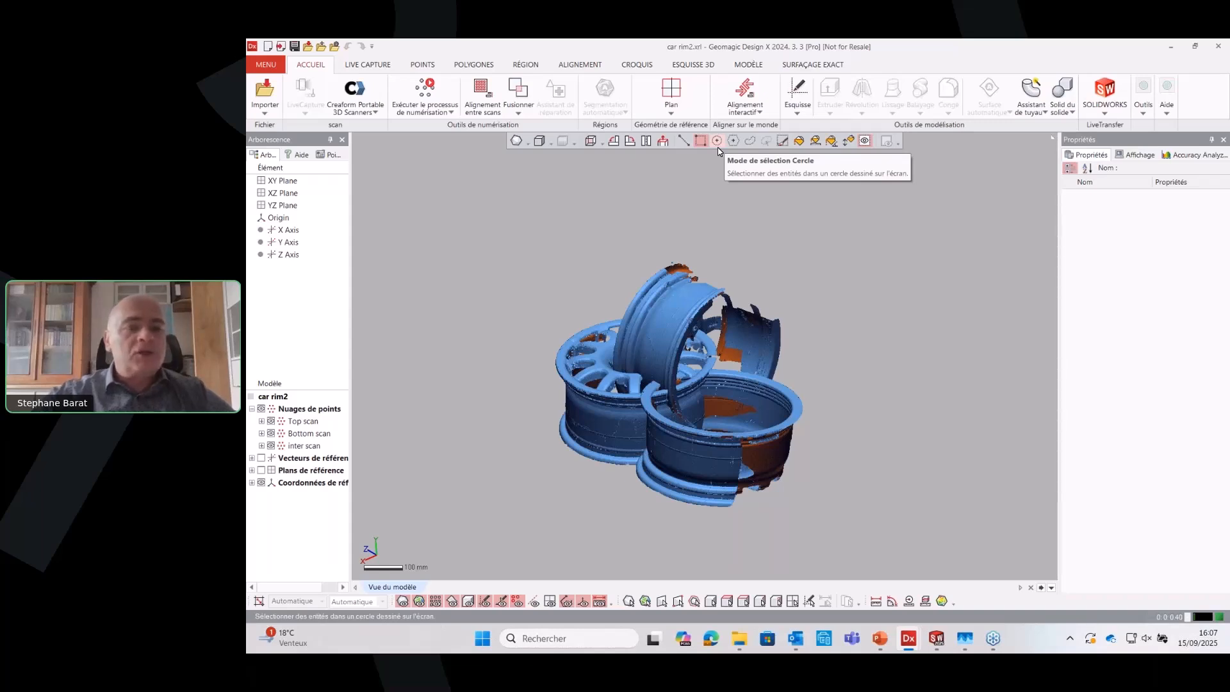
Hide the inter scan and Bottom scan point clouds and examine the Top scan of the rim on its own
click(270, 445)
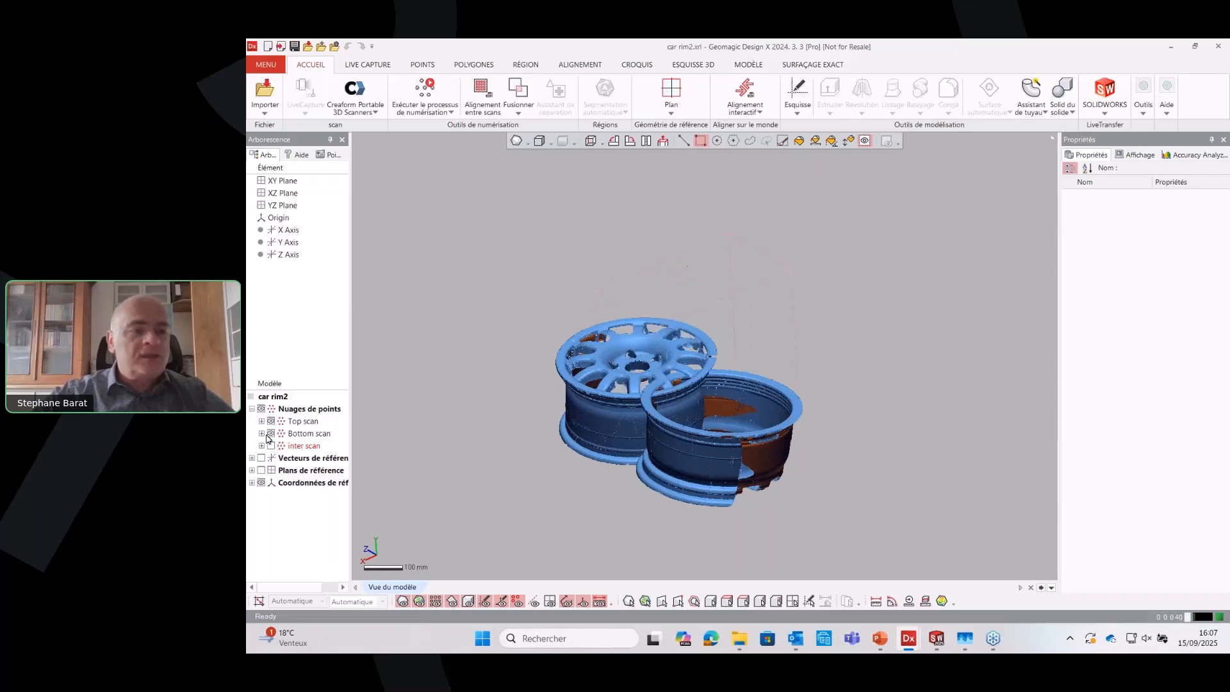
click(271, 433)
right_drag(622, 394, 634, 523)
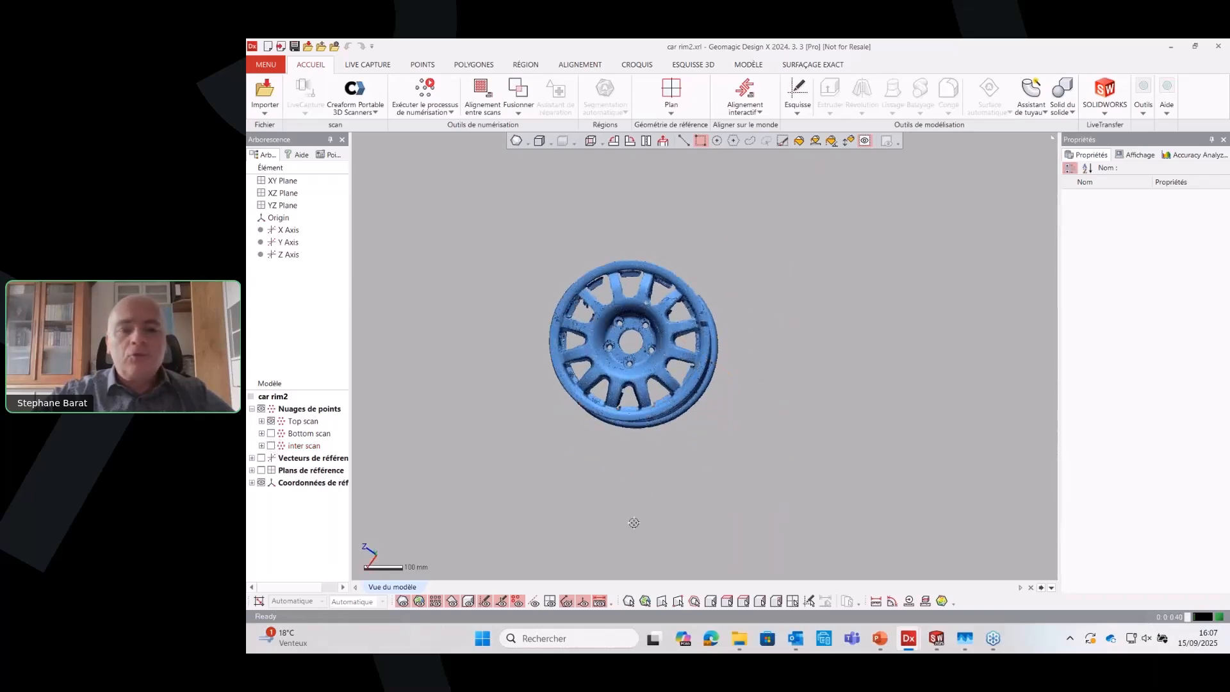
scroll(558, 306, up, 4)
mouse_move(743, 484)
right_down()
mouse_move(778, 405)
mouse_move(796, 434)
mouse_move(731, 260)
mouse_move(763, 290)
mouse_move(714, 312)
mouse_move(723, 375)
right_up()
scroll(724, 375, up, 1)
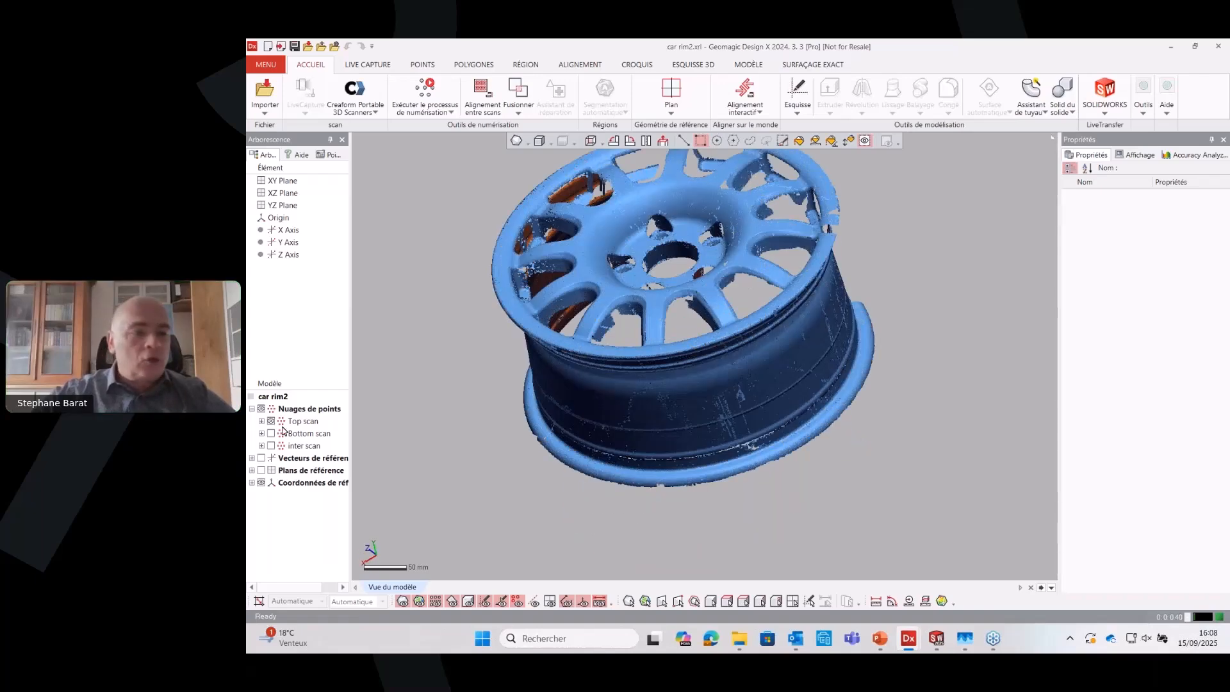
Show the Bottom scan again and compare it with the Top scan from another angle
click(271, 433)
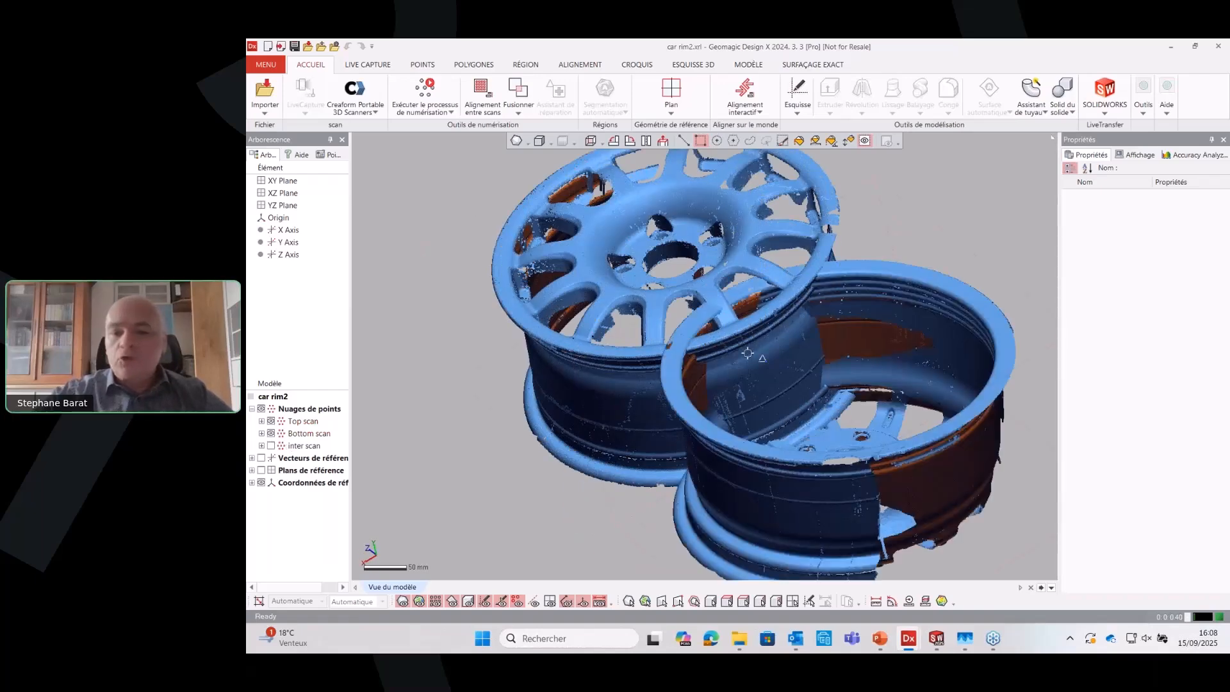
right_drag(747, 353, 663, 400)
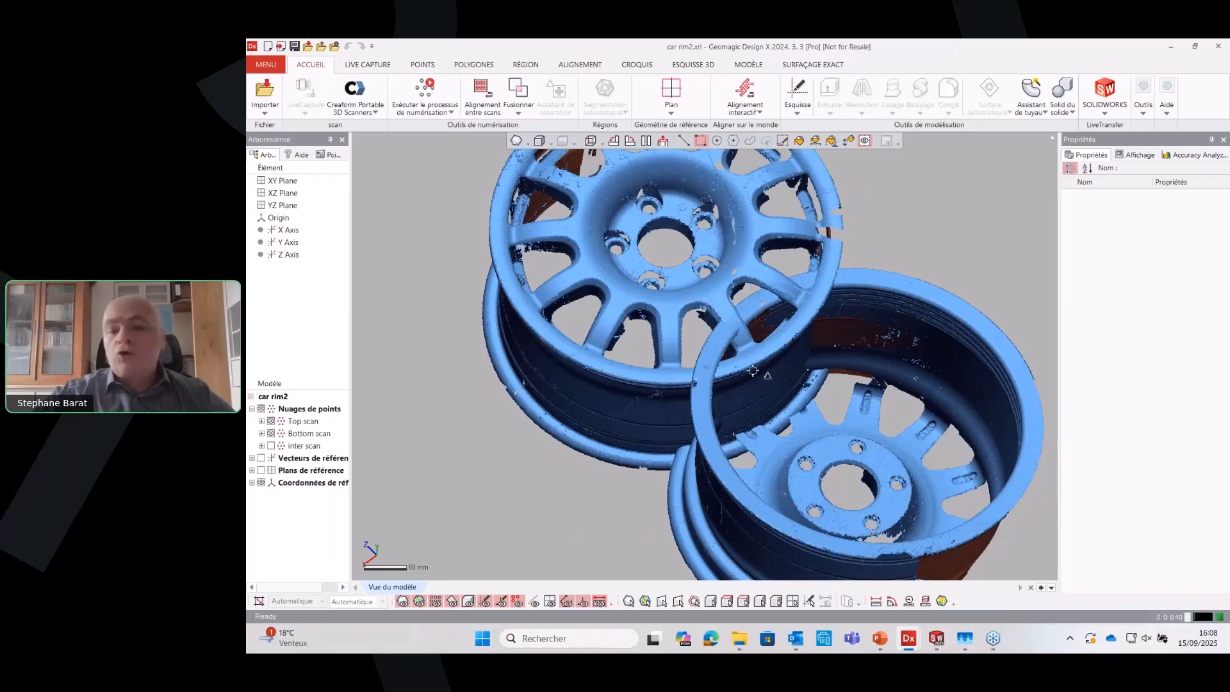
scroll(849, 376, down, 3)
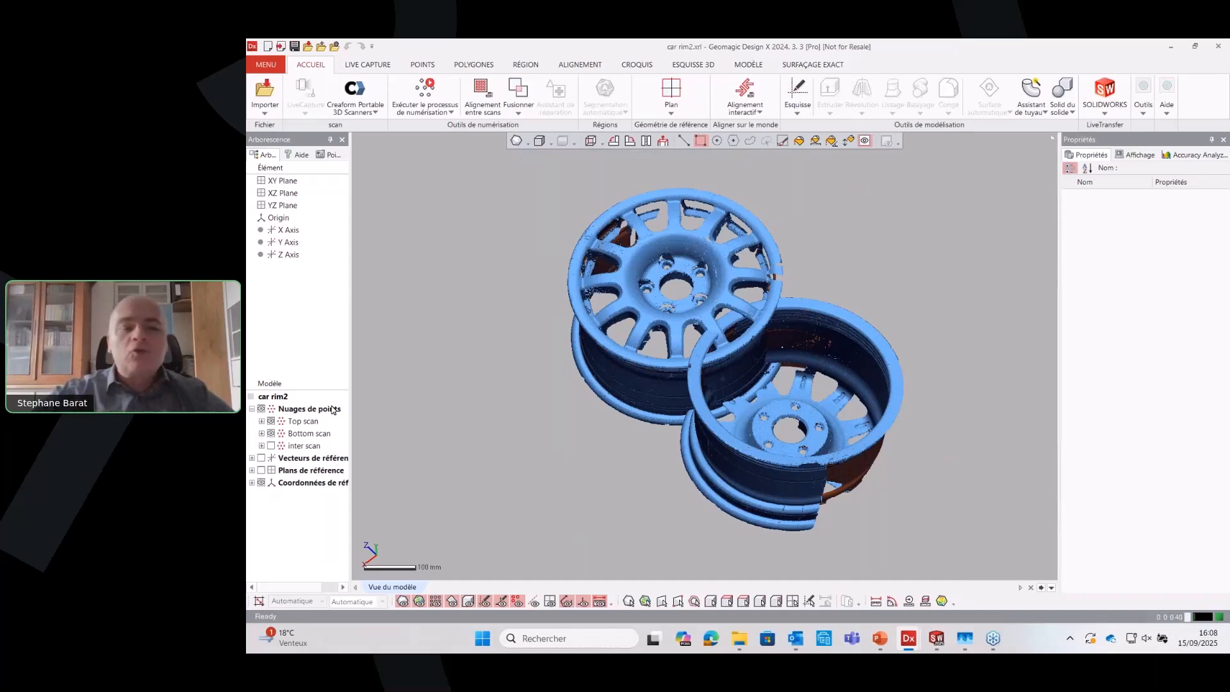
Display only the inter scan point cloud and examine its partial geometry from several sides
click(273, 447)
click(272, 435)
click(271, 422)
right_drag(815, 308, 793, 224)
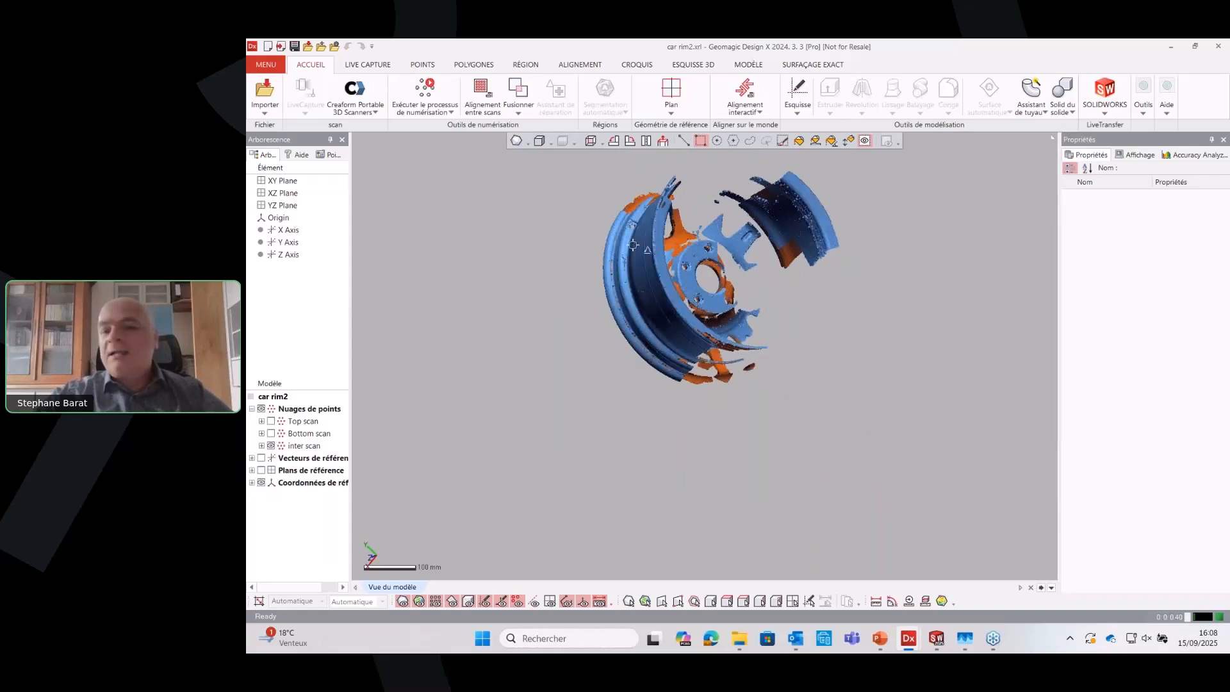
right_drag(633, 245, 925, 381)
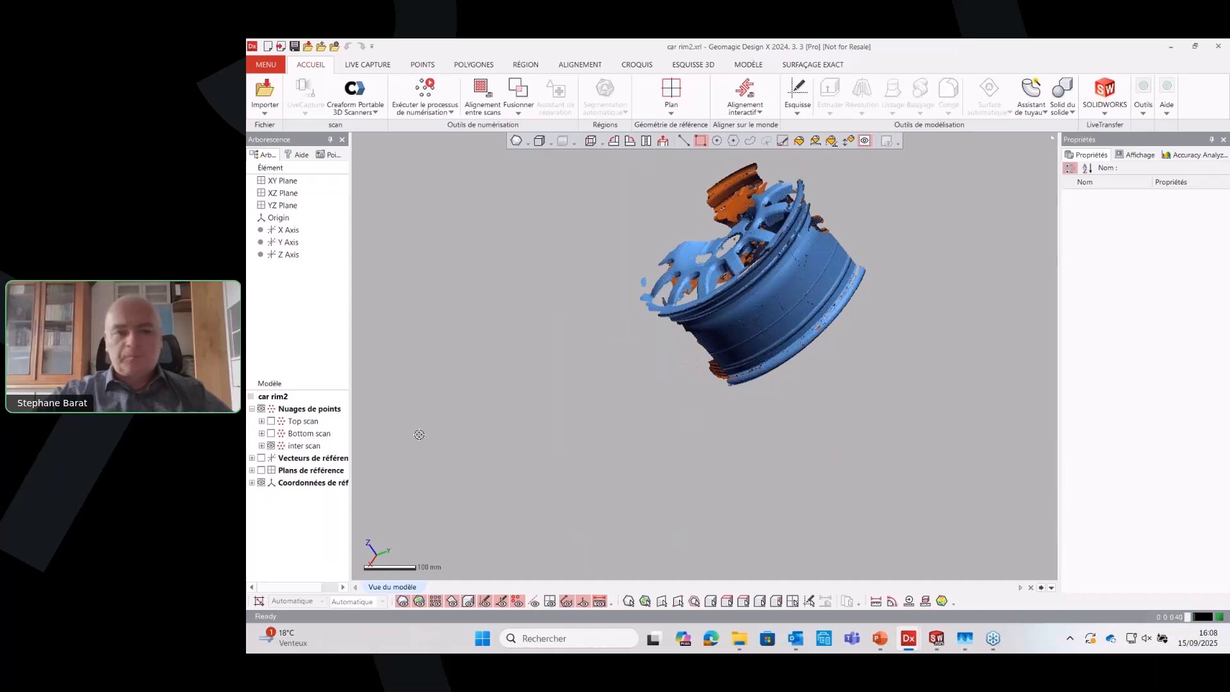
Show the Top scan and Bottom scan again and view all three point clouds together
click(271, 421)
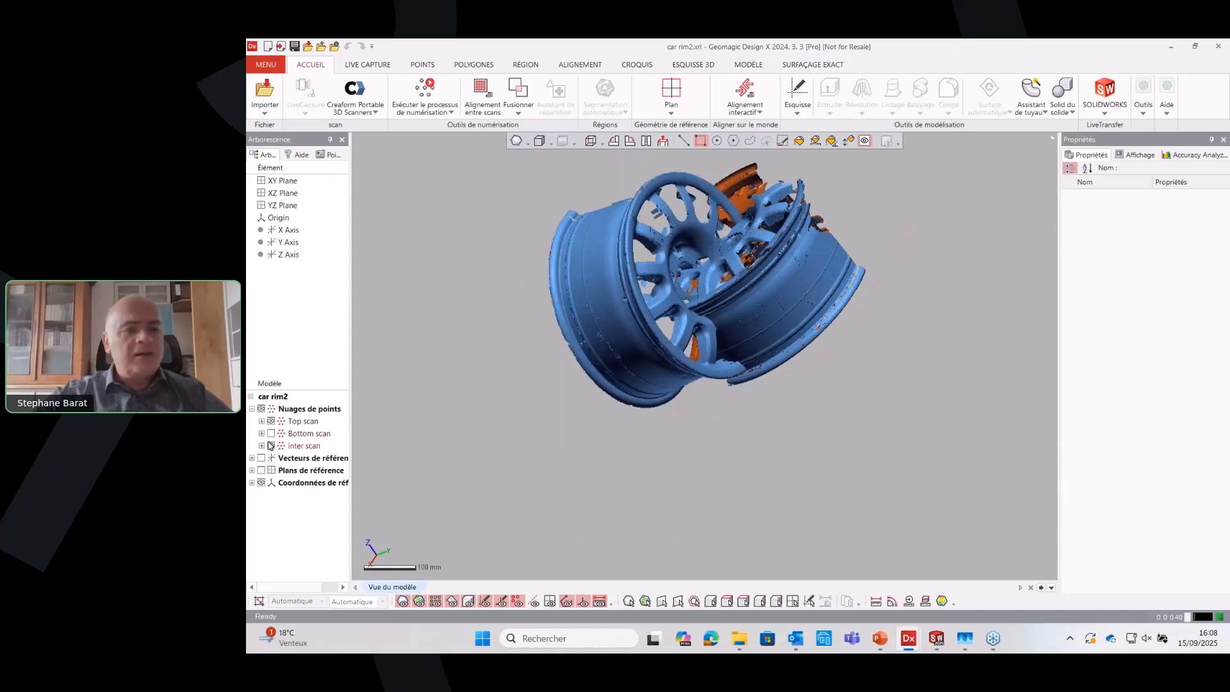
click(271, 433)
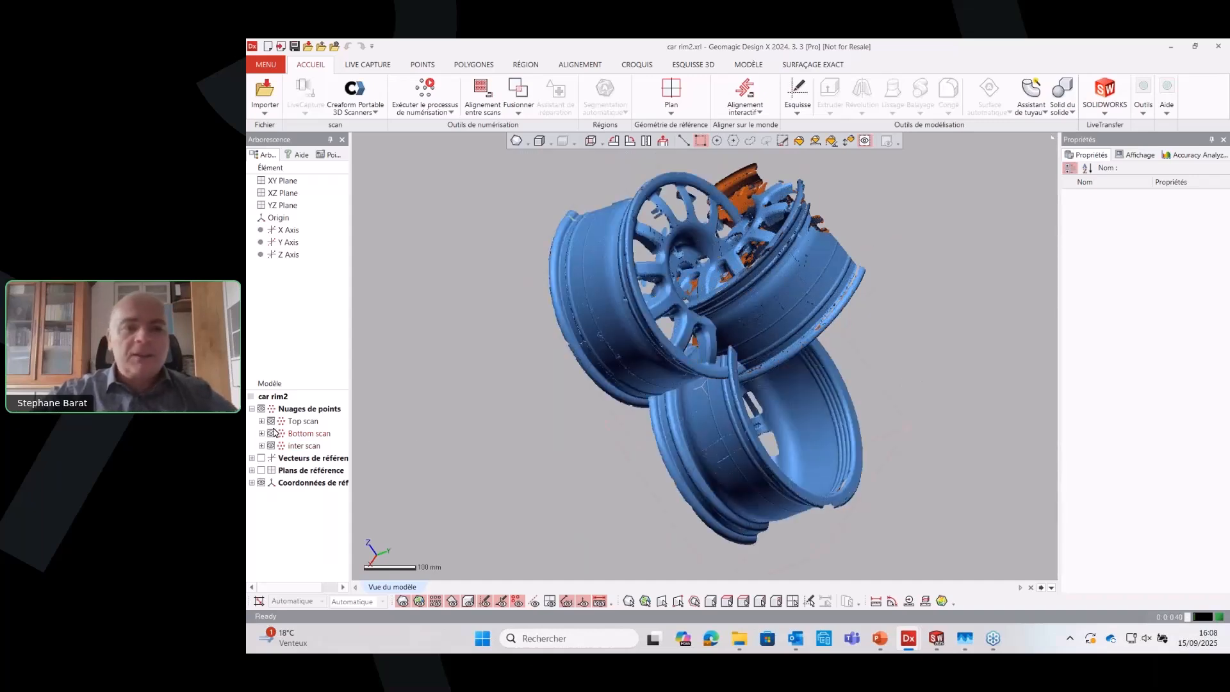
right_drag(718, 303, 692, 439)
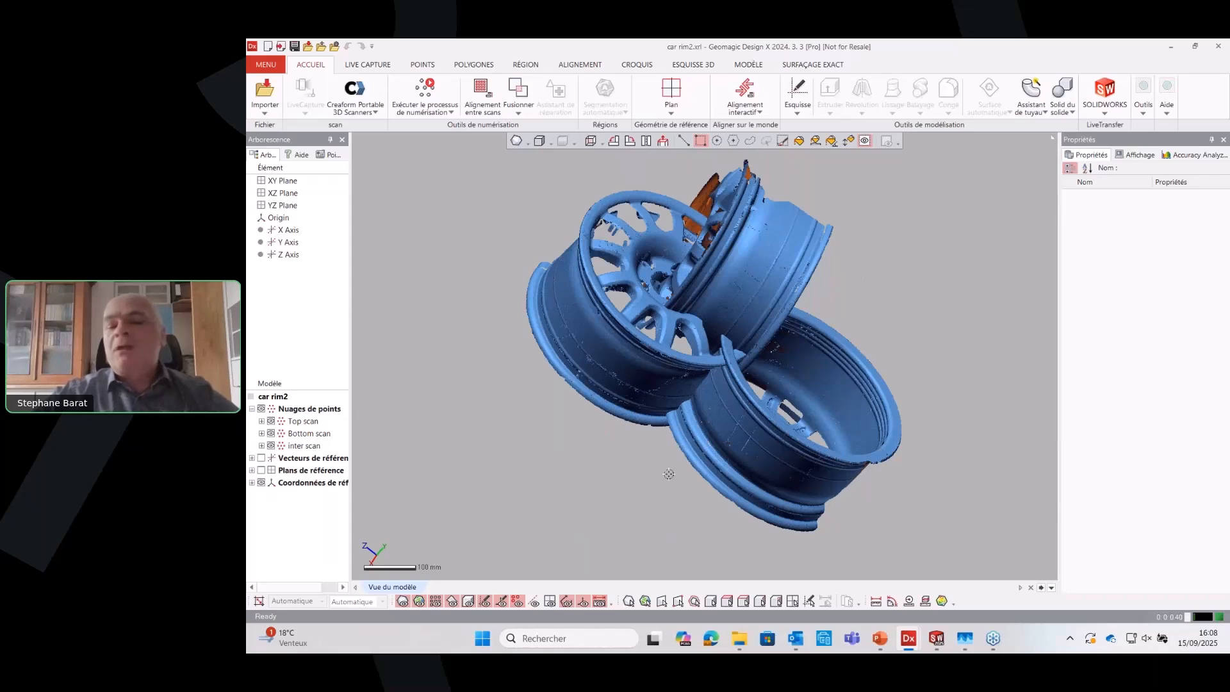
right_drag(668, 482, 713, 523)
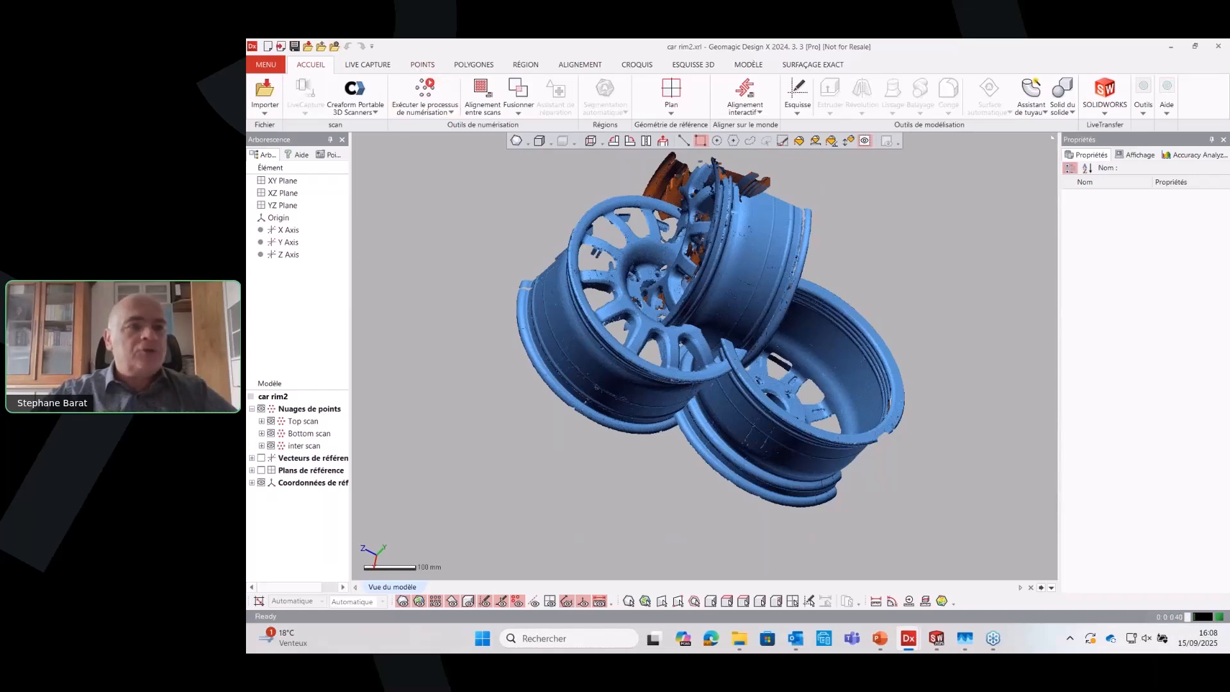
key(ctrl+1)
click(489, 100)
mouse_move(409, 96)
mouse_down()
mouse_move(523, 101)
mouse_move(477, 56)
mouse_move(423, 90)
mouse_up()
drag(567, 56, 584, 79)
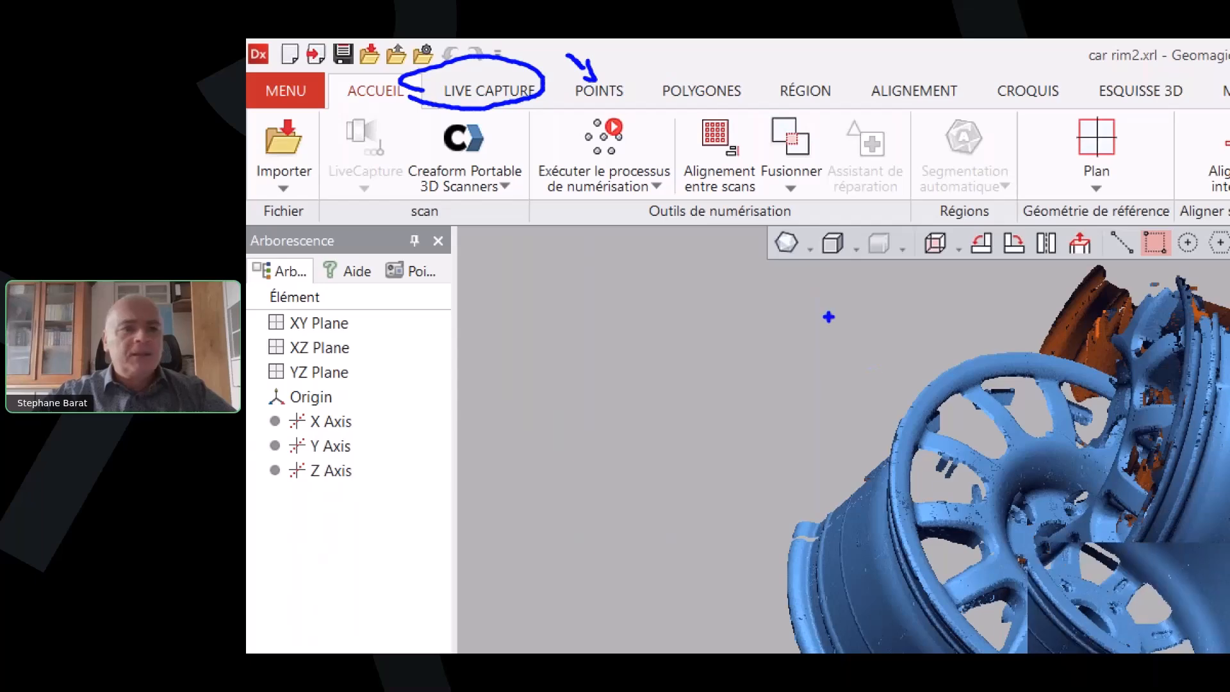
key(Escape)
Start the mesh creation wizard for the Top, Bottom and inter scans and advance to the data modification stage
click(422, 65)
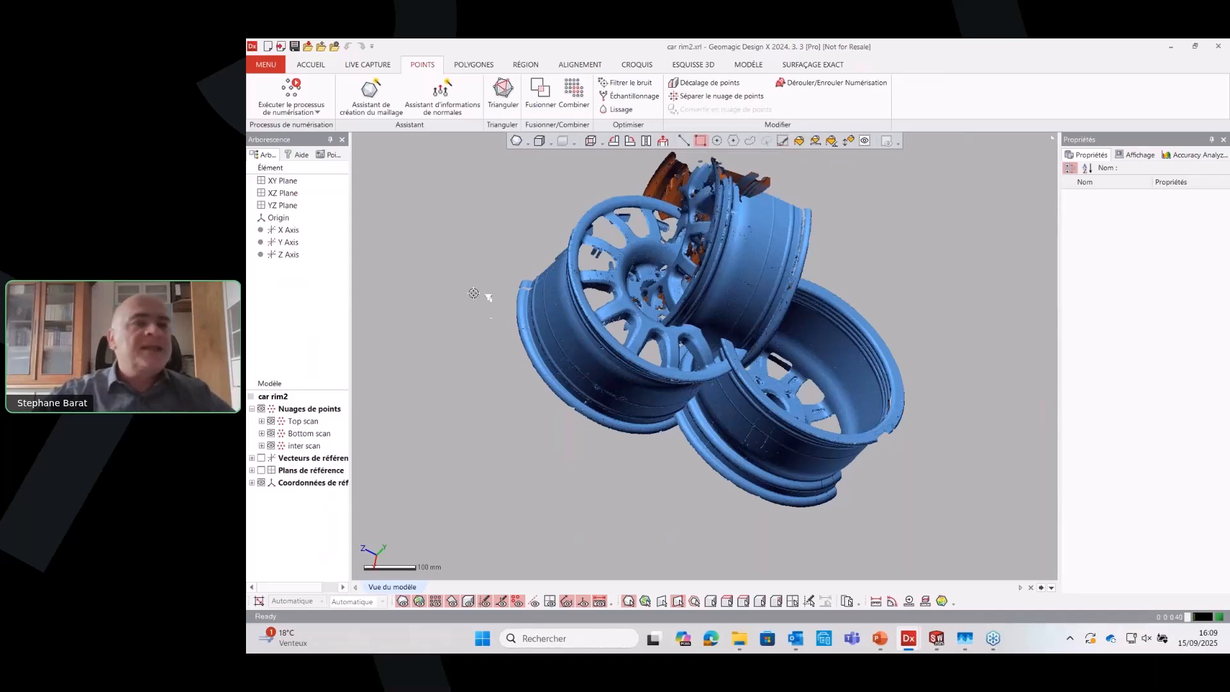
click(371, 93)
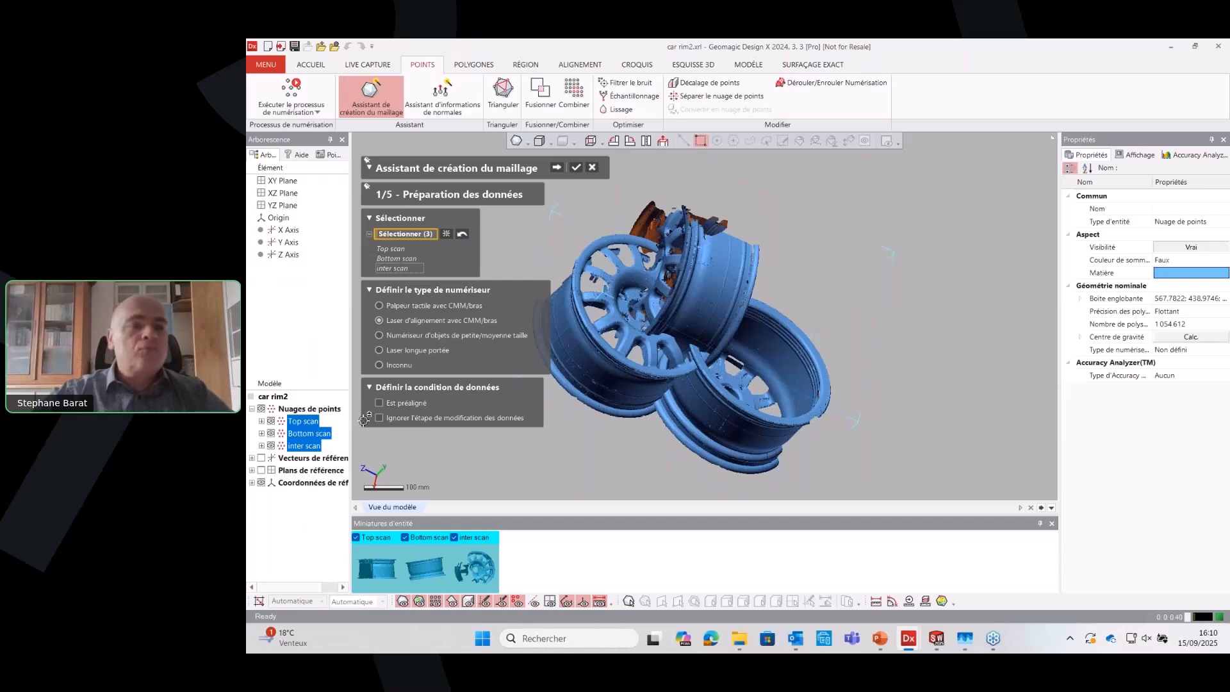
click(557, 168)
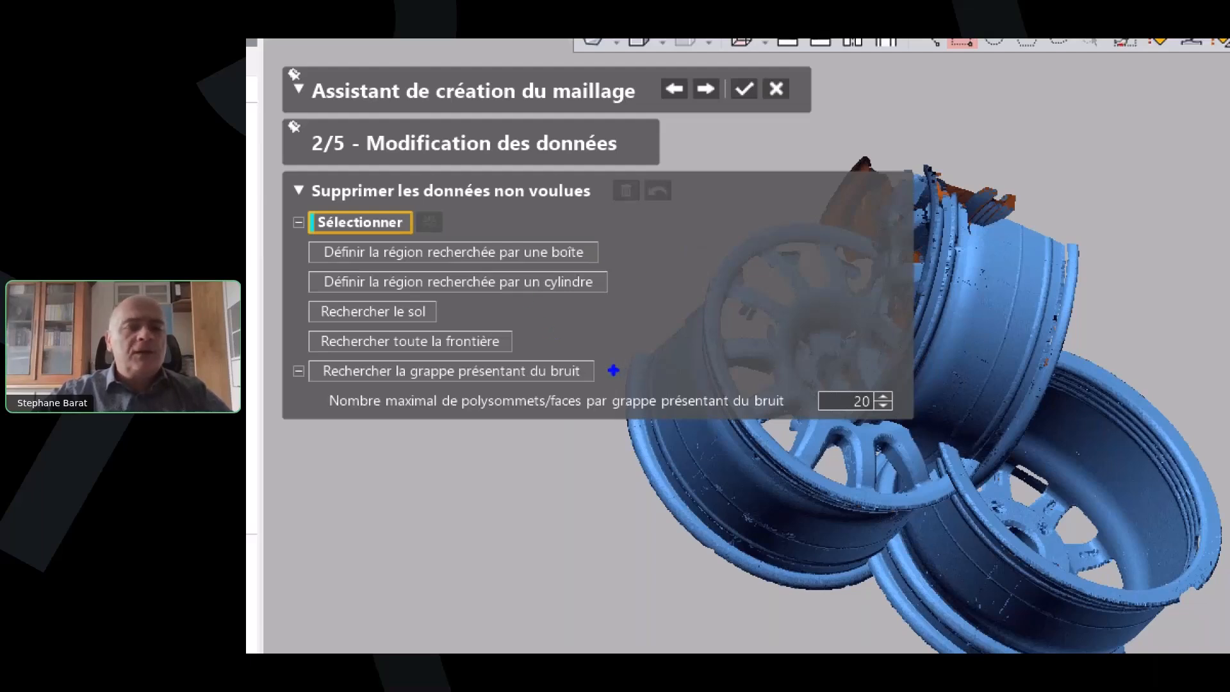
drag(615, 369, 769, 370)
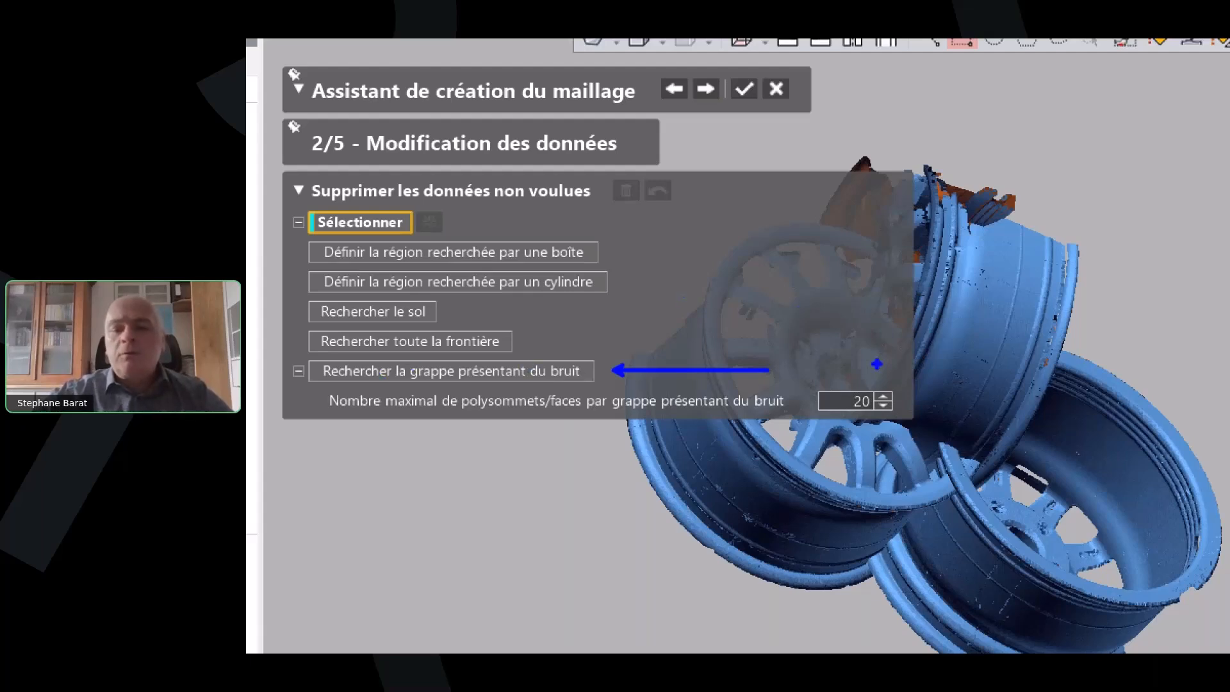
mouse_move(892, 360)
mouse_down()
mouse_move(763, 378)
mouse_move(899, 389)
mouse_move(845, 354)
mouse_up()
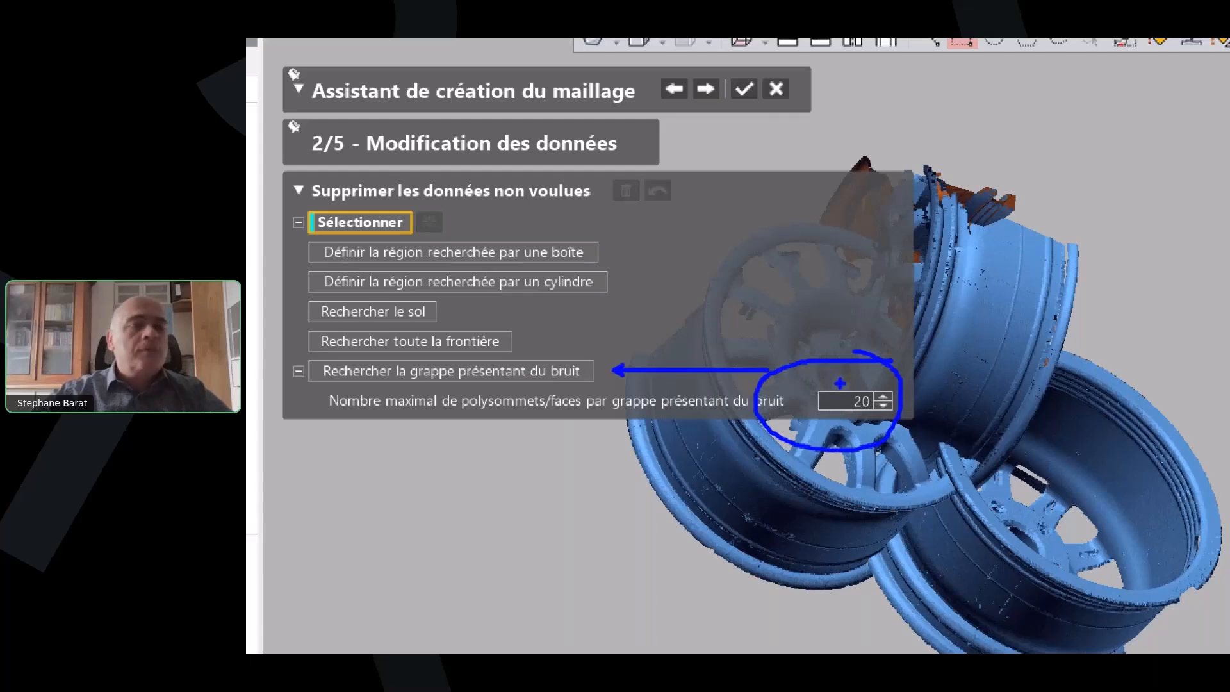
key(Escape)
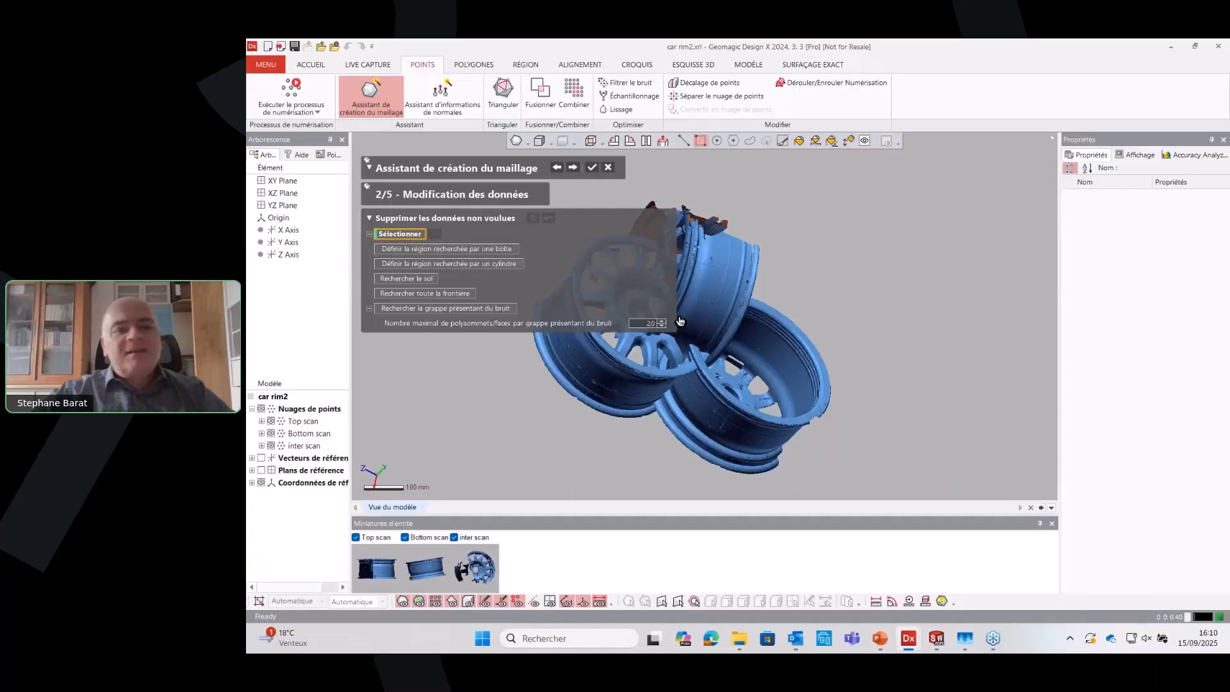
Find noise clusters of at most 1500 poly-vertices in the three scans, delete them, and advance to the data pre-alignment stage
double_click(652, 324)
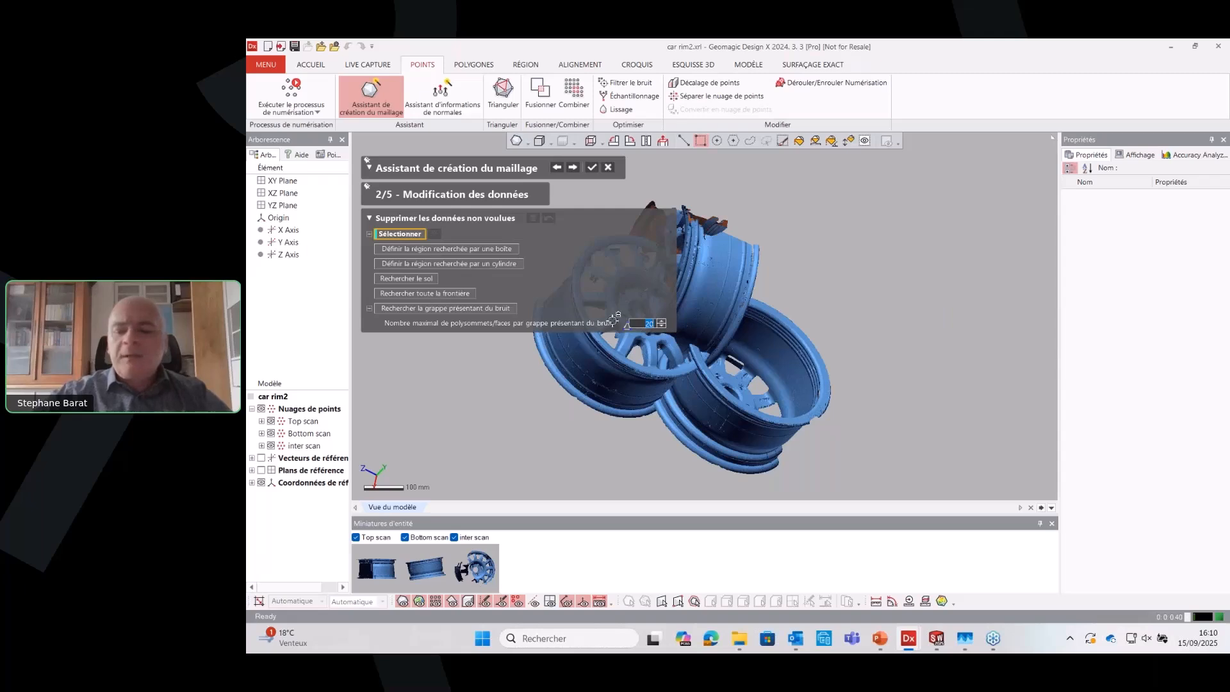
text(1 500)
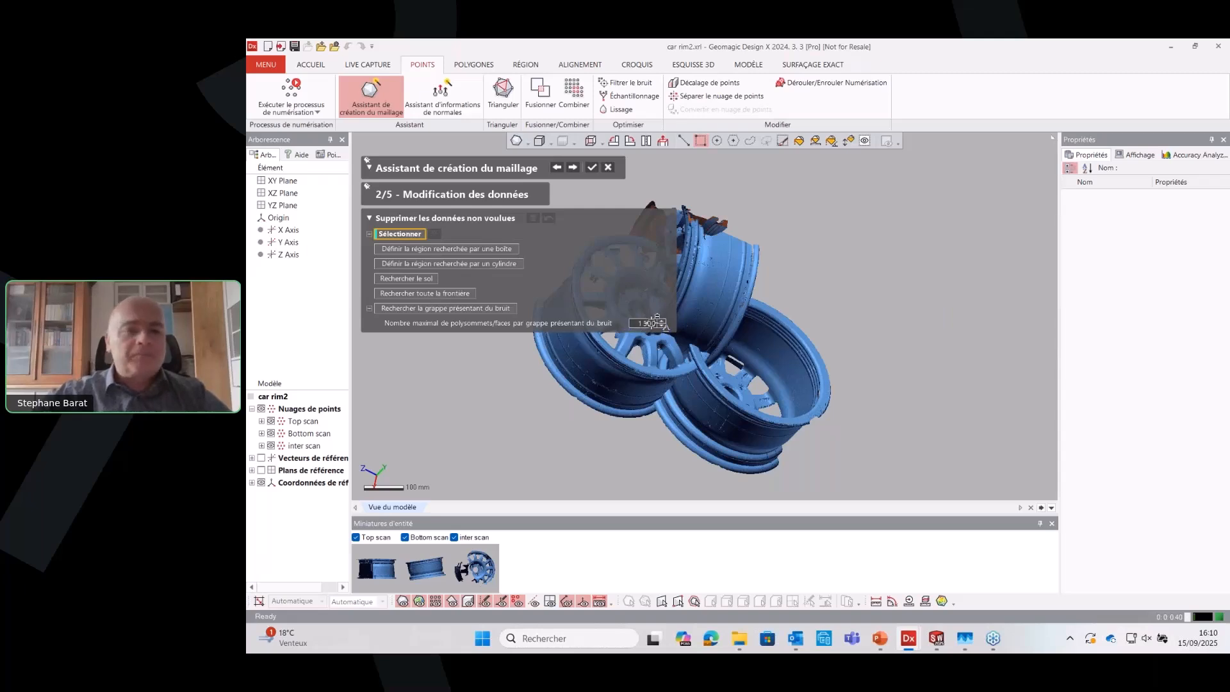
click(434, 308)
scroll(1003, 336, down, 3)
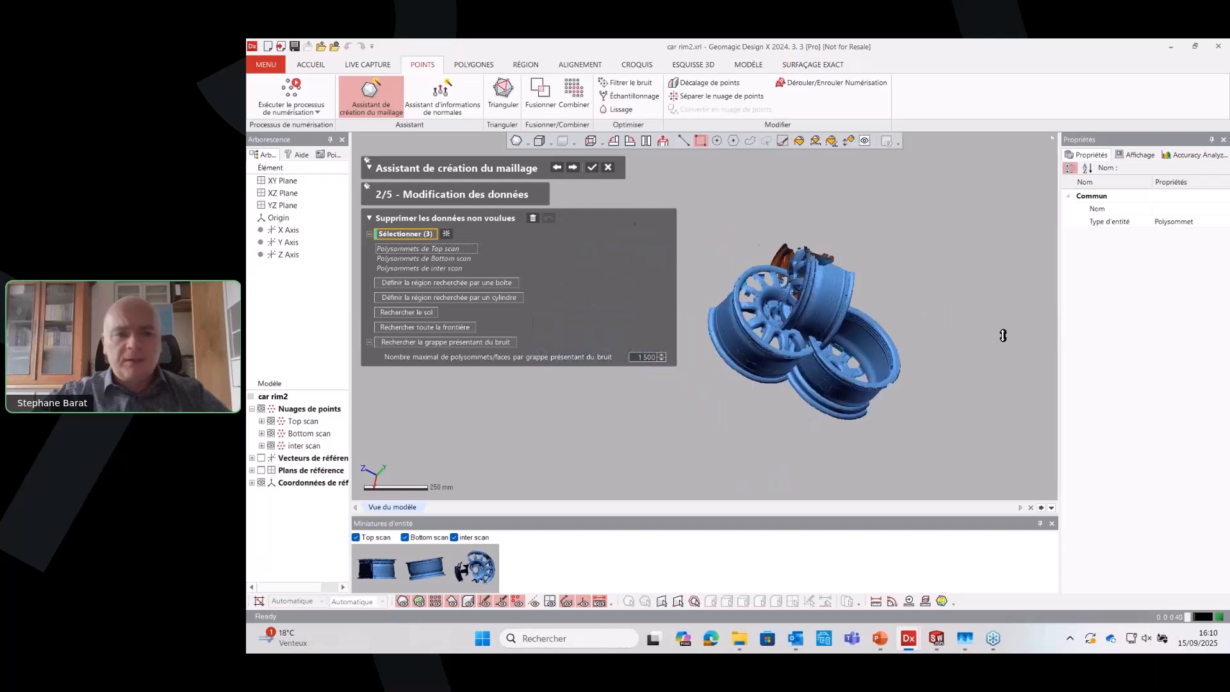
right_drag(763, 390, 771, 309)
scroll(859, 372, up, 3)
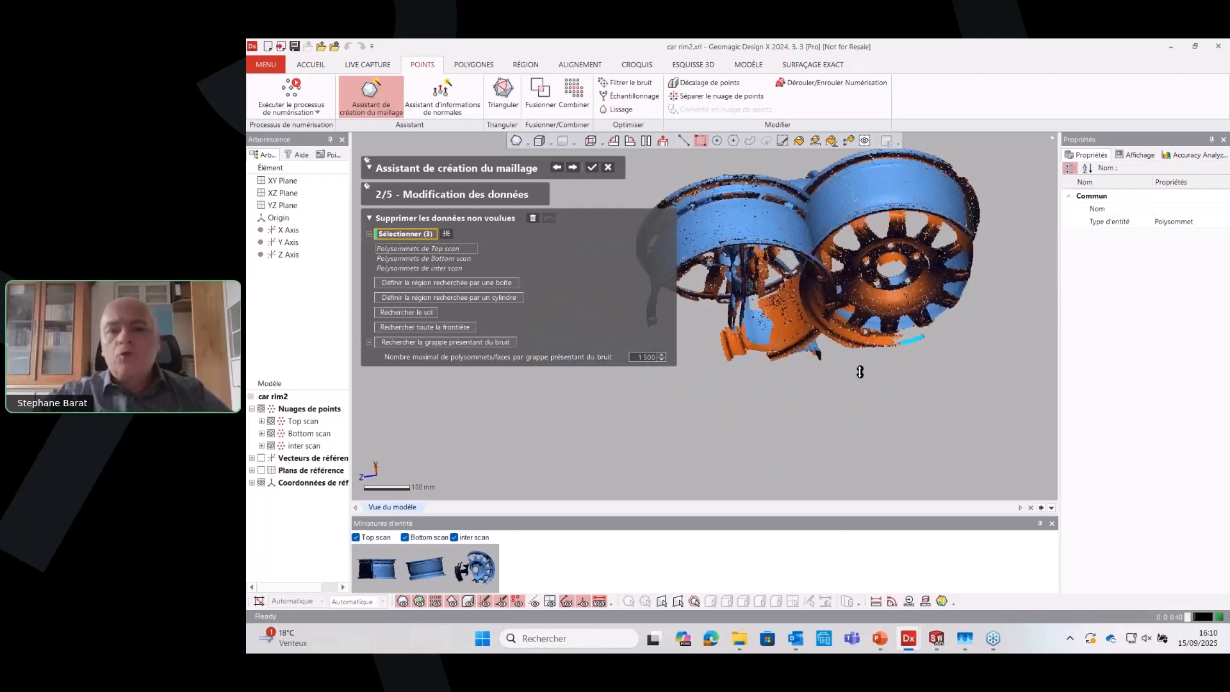
right_drag(859, 372, 892, 325)
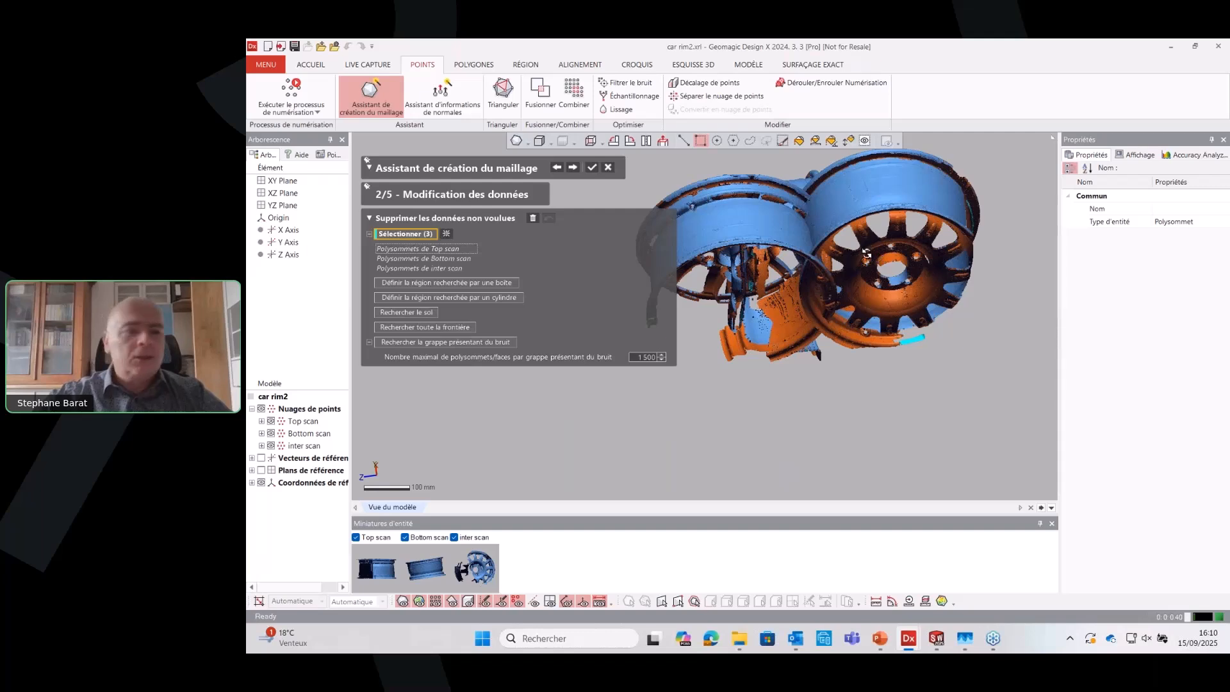
right_drag(865, 254, 697, 328)
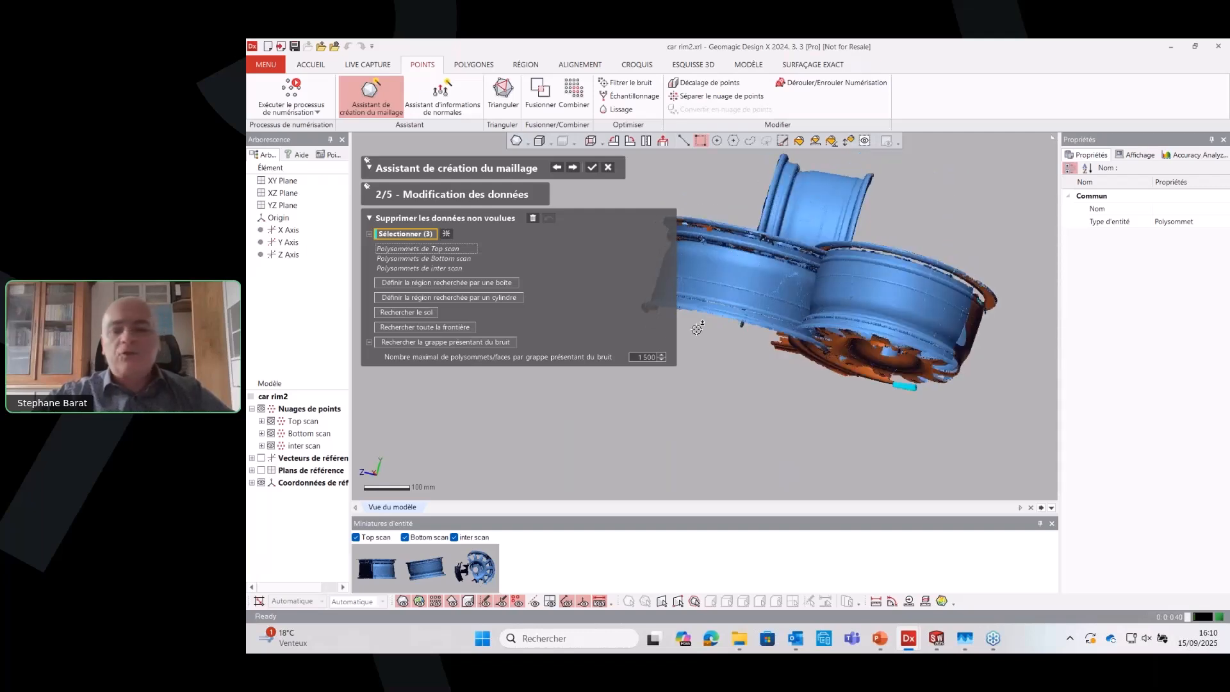
click(533, 220)
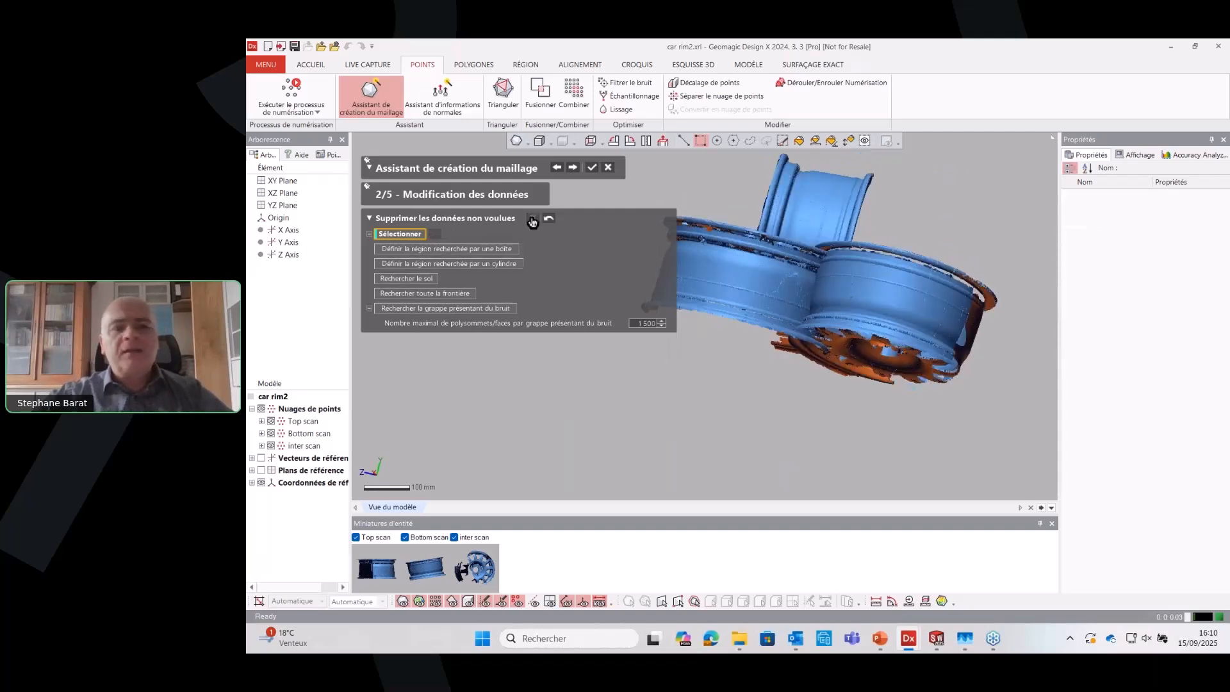
click(574, 168)
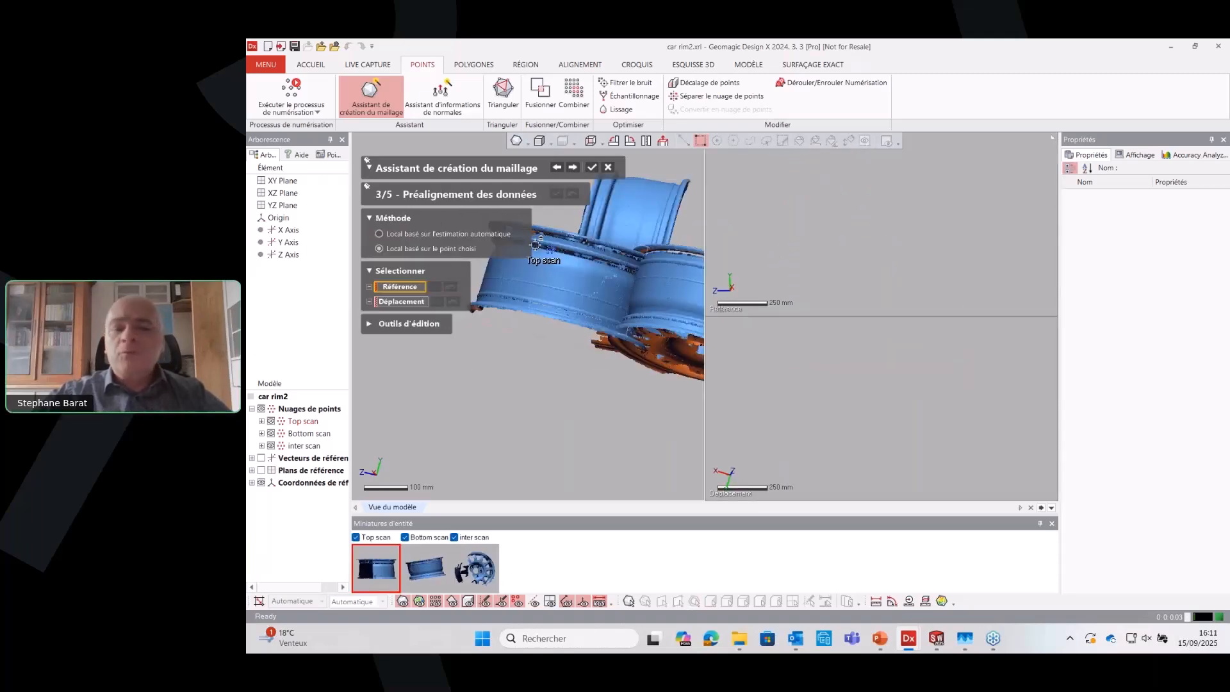
Examine the overlapping rims and the detail between the spokes for features usable as common alignment points
right_drag(581, 302, 514, 445)
scroll(624, 338, down, 3)
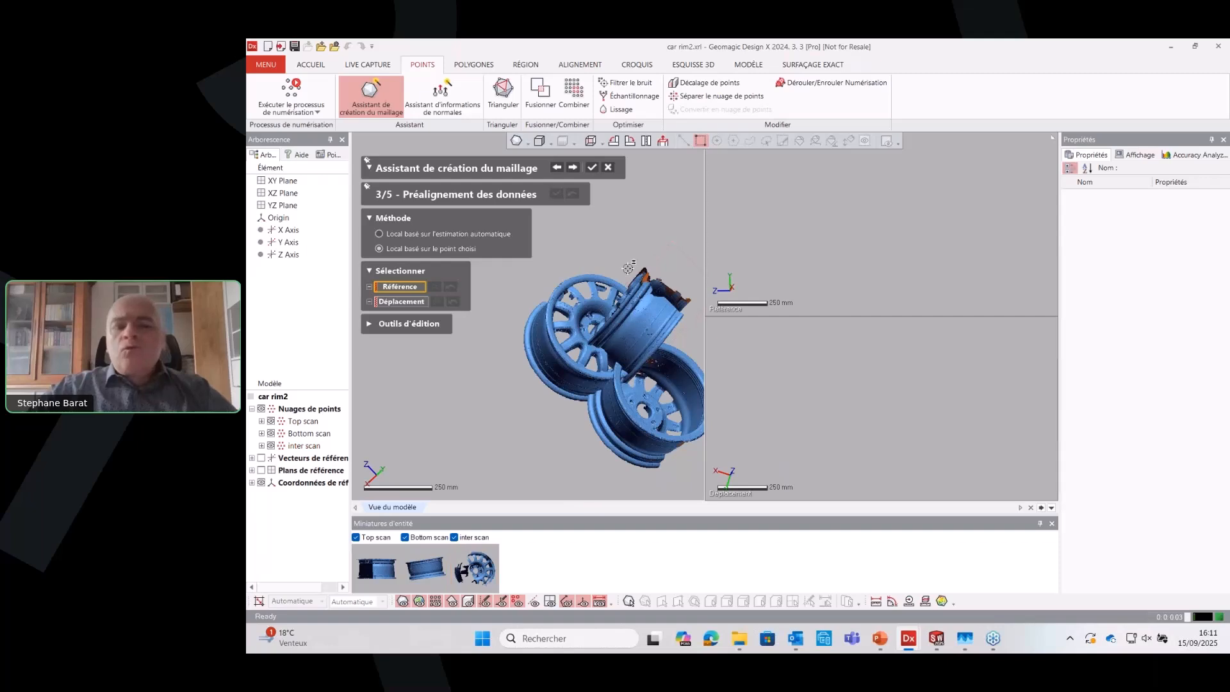
right_drag(623, 339, 591, 323)
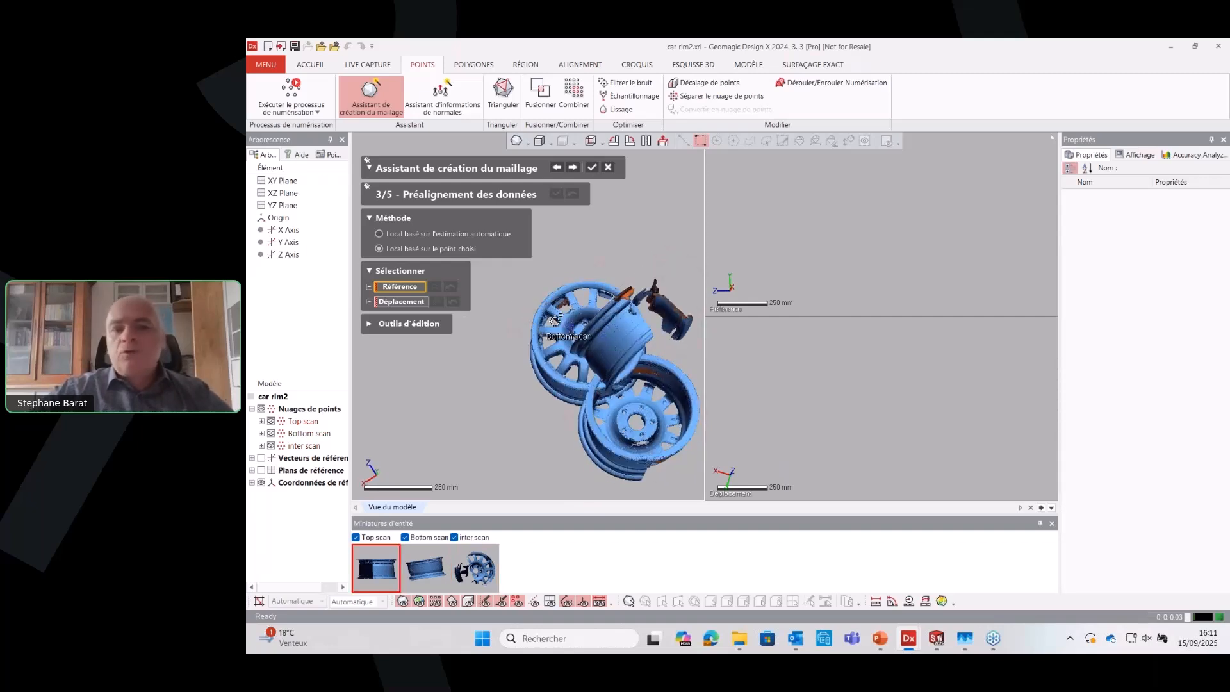
right_drag(555, 320, 558, 314)
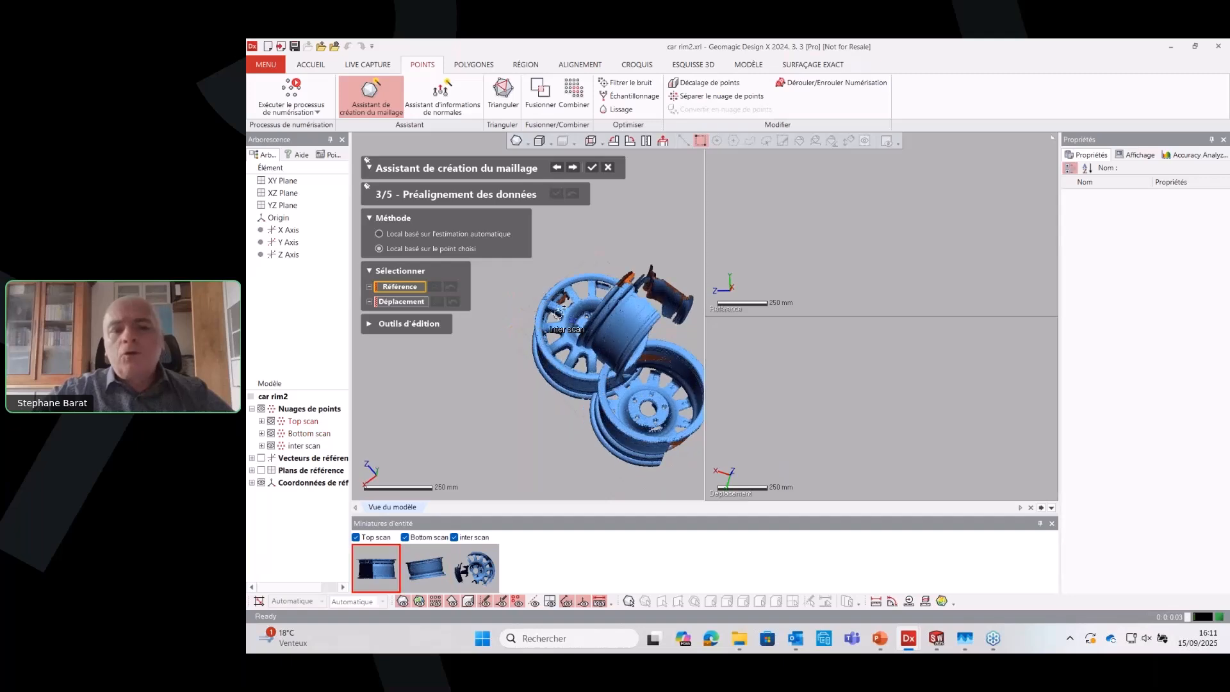
scroll(599, 351, up, 3)
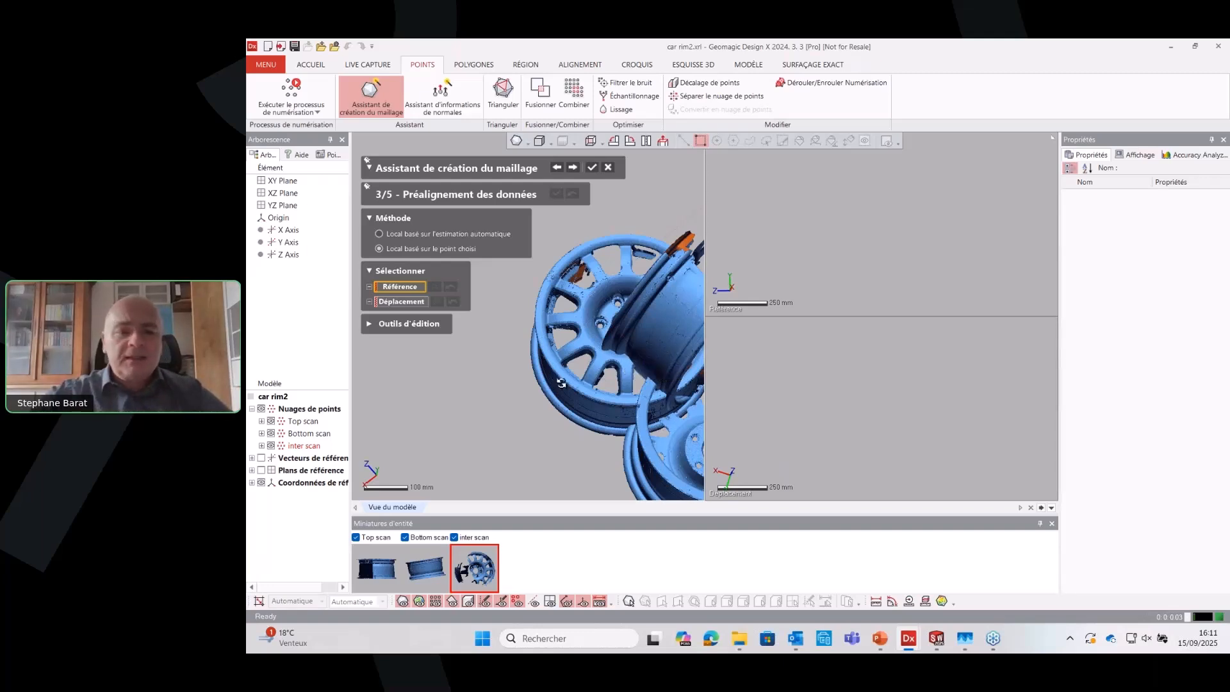
scroll(561, 383, up, 5)
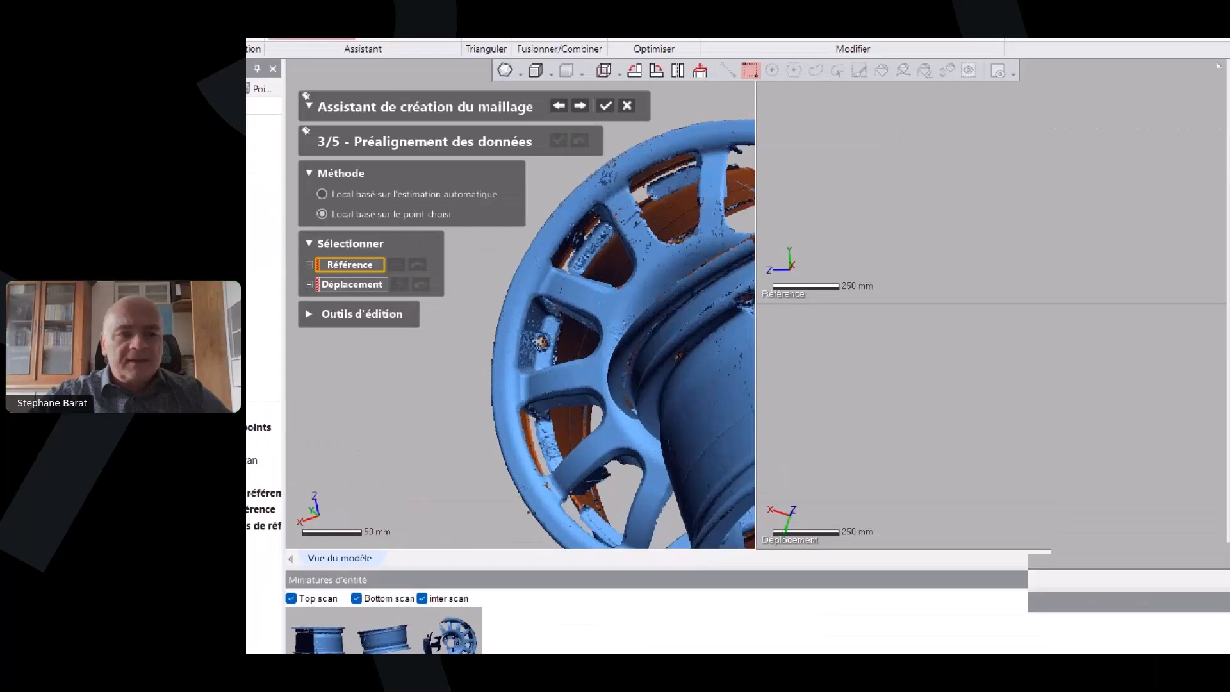
mouse_move(518, 358)
mouse_down()
mouse_move(569, 318)
mouse_move(505, 355)
mouse_move(568, 368)
mouse_up()
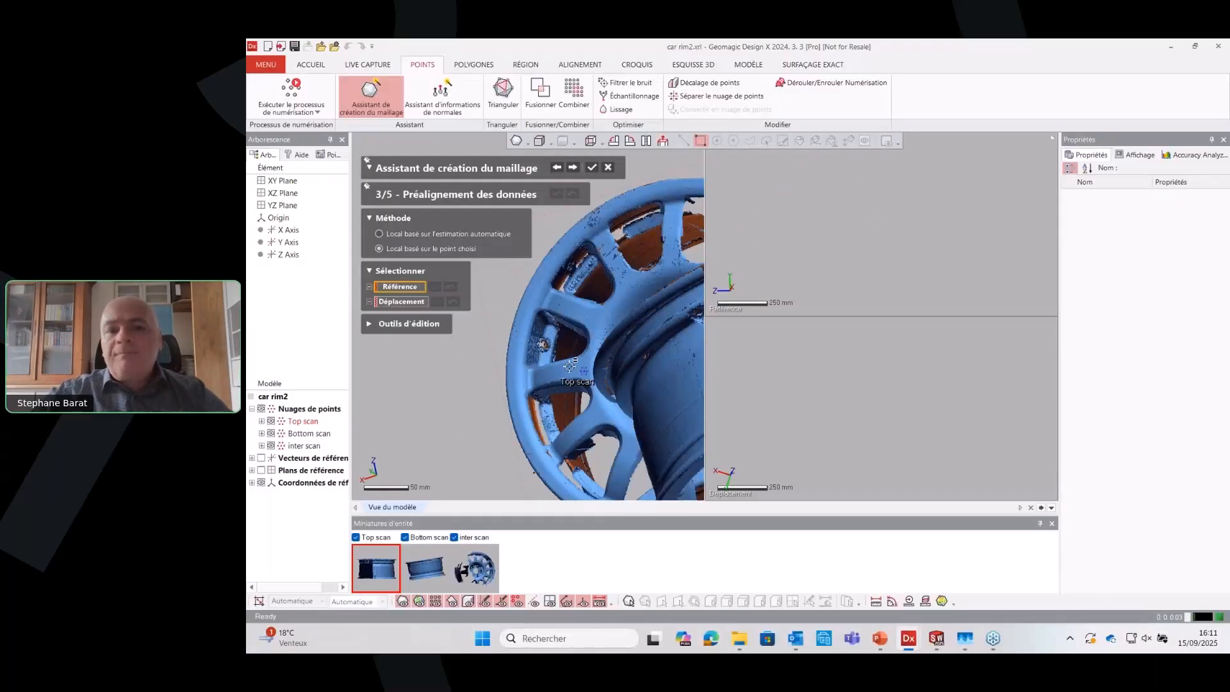
scroll(579, 380, down, 5)
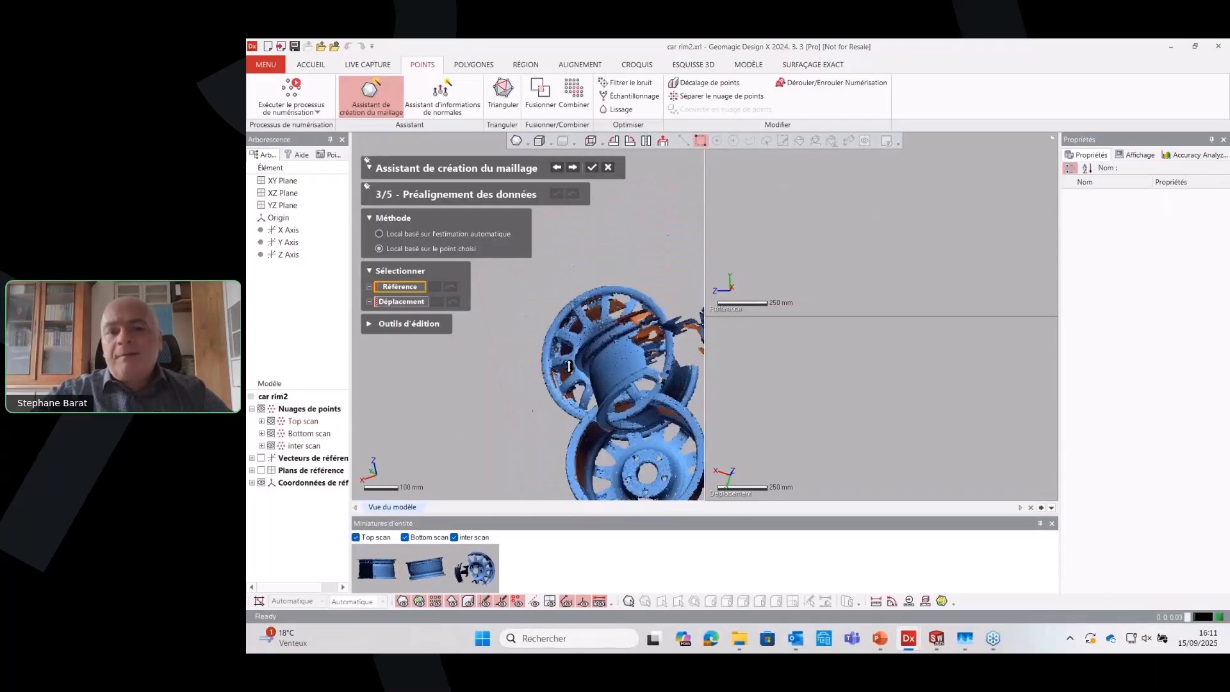
scroll(569, 367, down, 1)
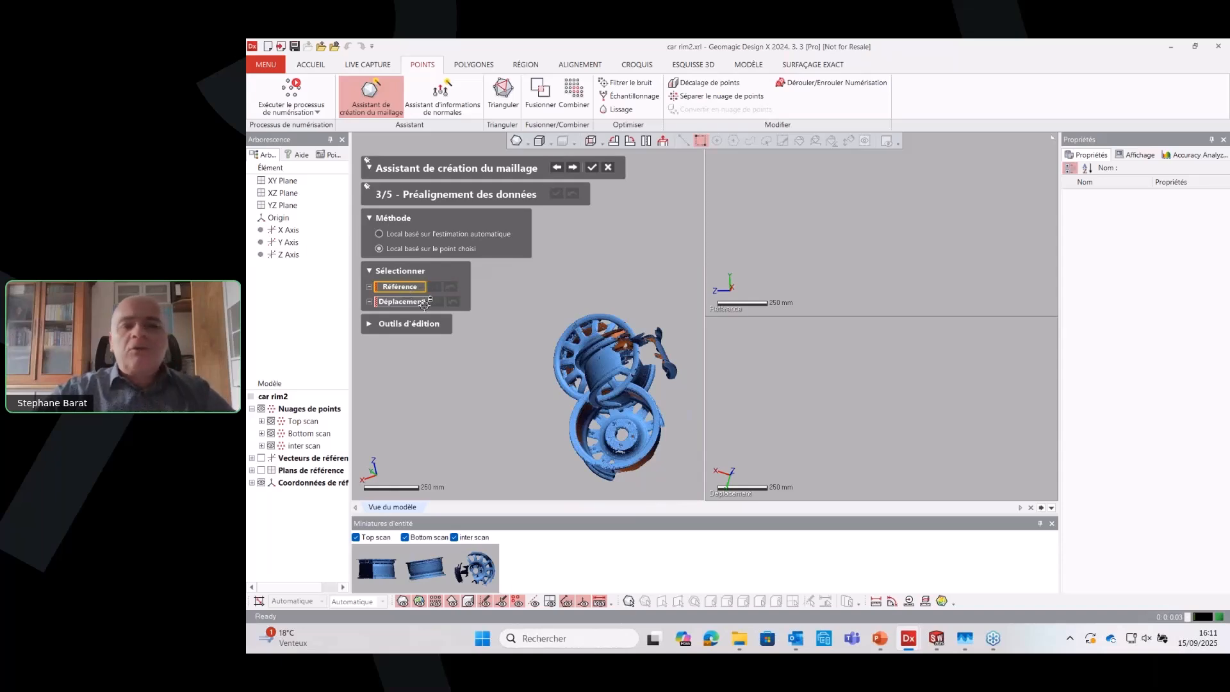
Set the Top scan as the alignment reference and turn it so its spokes and hub face forward
click(377, 555)
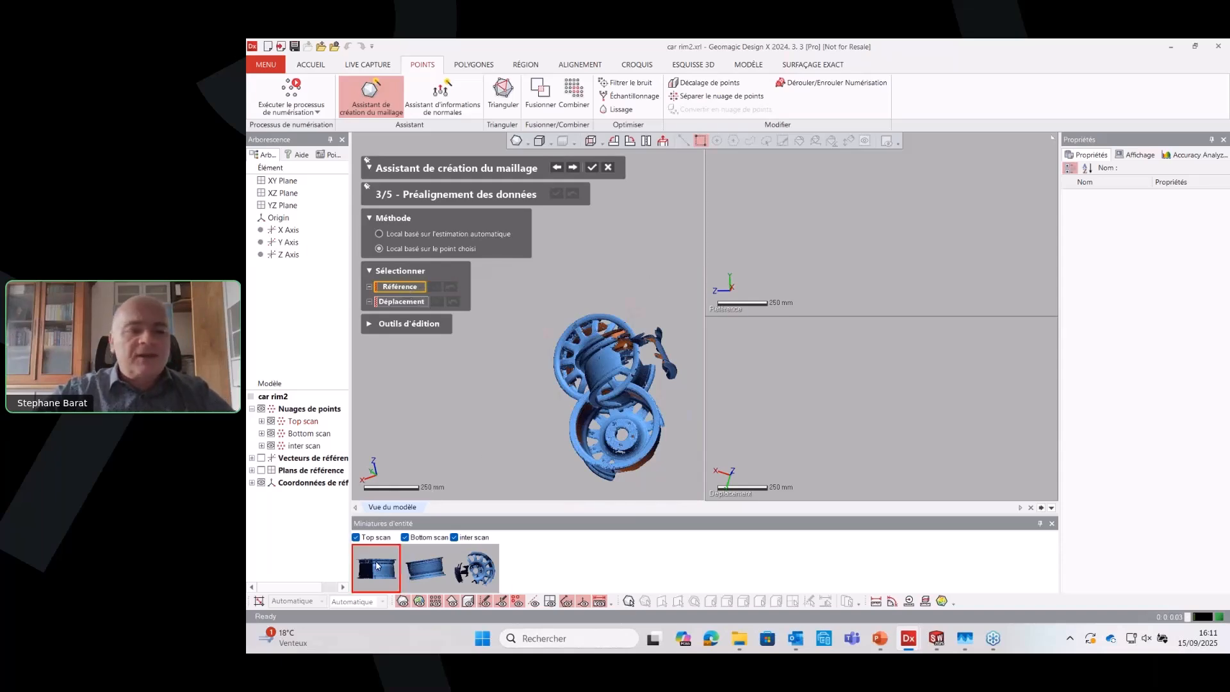
right_drag(809, 221, 912, 237)
shift+right_drag(912, 237, 889, 153)
scroll(890, 154, up, 5)
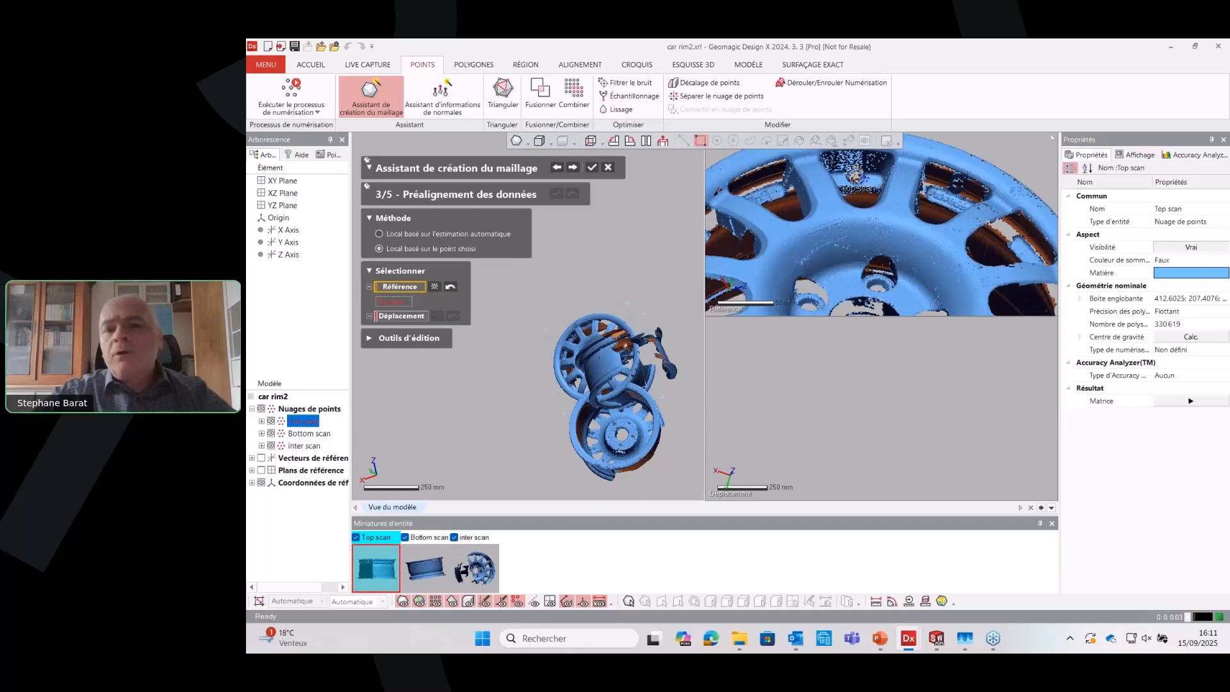
click(844, 208)
scroll(967, 171, down, 3)
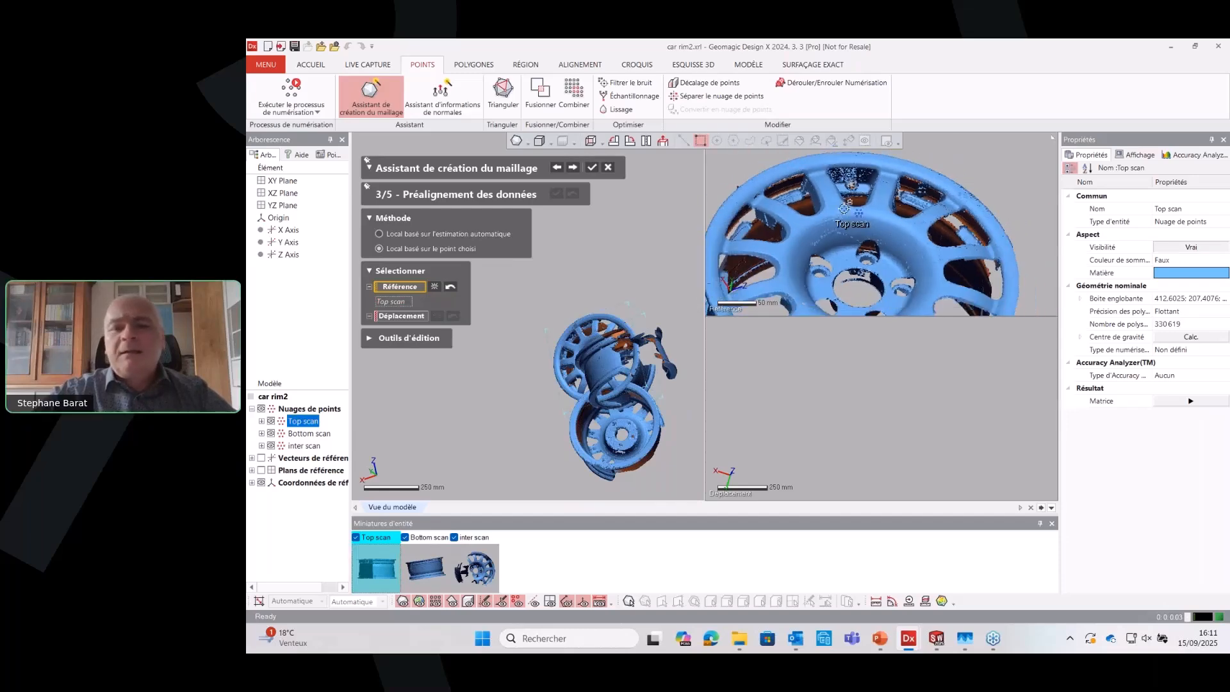
mouse_move(966, 171)
right_down()
mouse_move(1037, 162)
mouse_move(969, 182)
right_up()
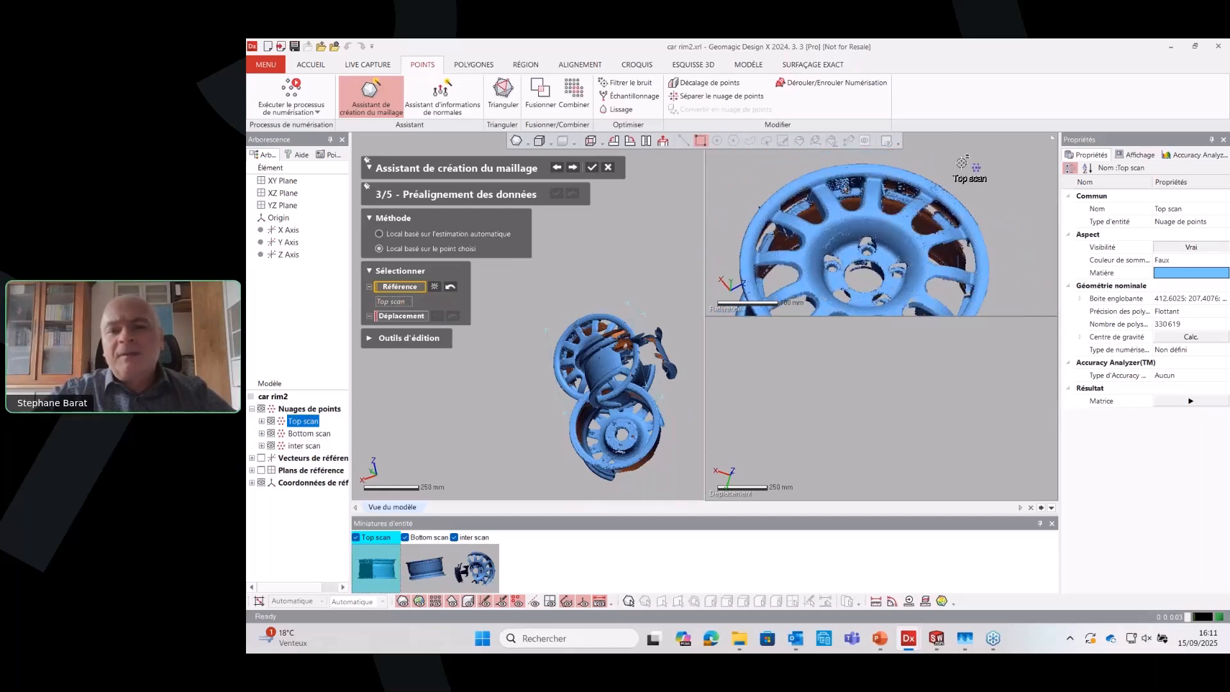
Set the inter scan as the moving scan and orient it to match the front view of the reference rim
click(406, 320)
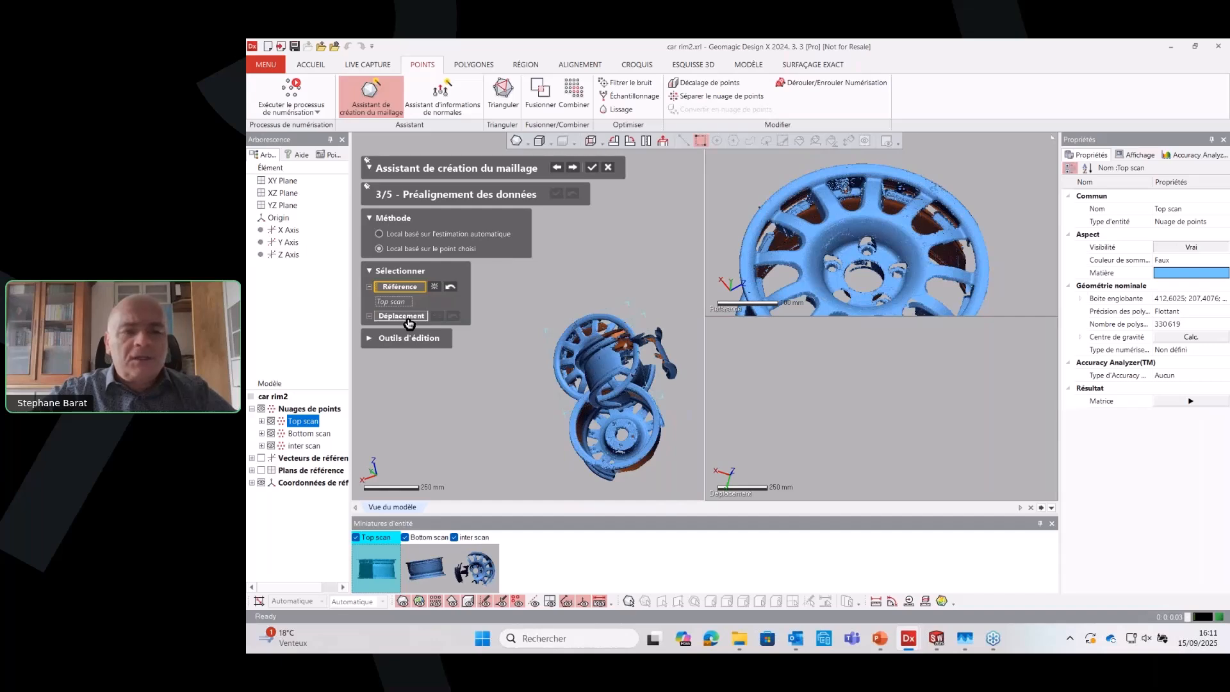
click(475, 582)
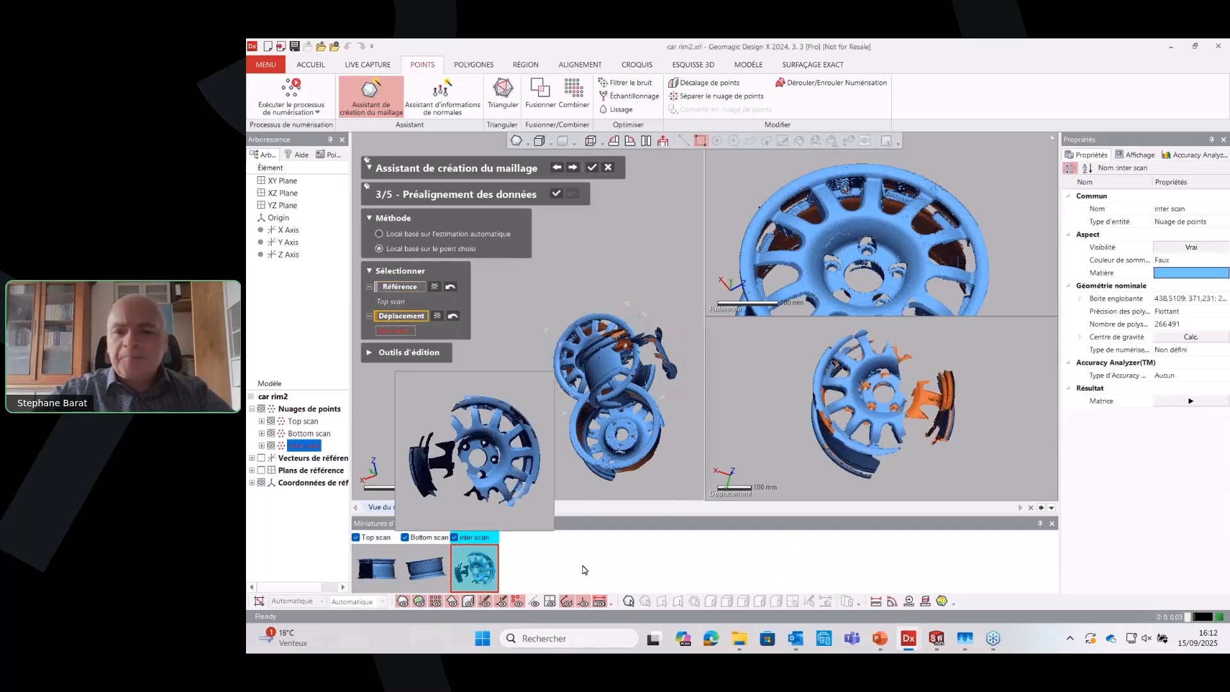
right_drag(861, 458, 967, 484)
scroll(944, 384, up, 4)
right_drag(923, 387, 919, 370)
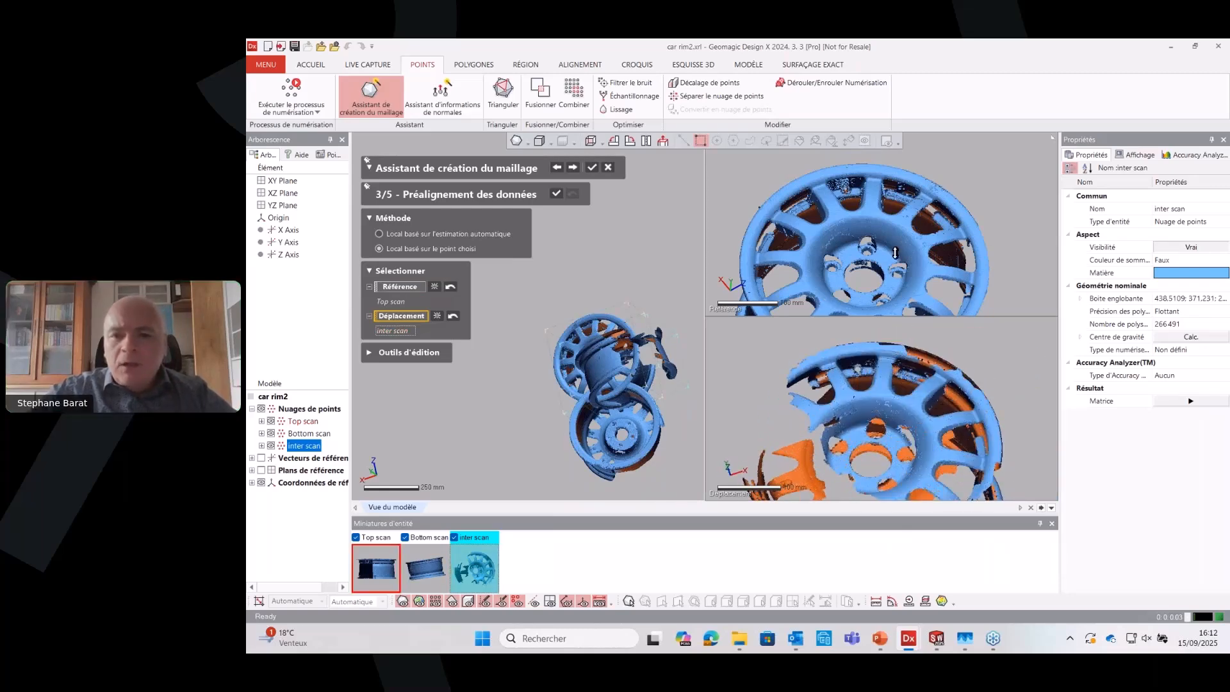
Match the Top and inter scans with four point pairs, one between the spokes and three around the bolt holes, and apply the pre-alignment
scroll(887, 256, down, 1)
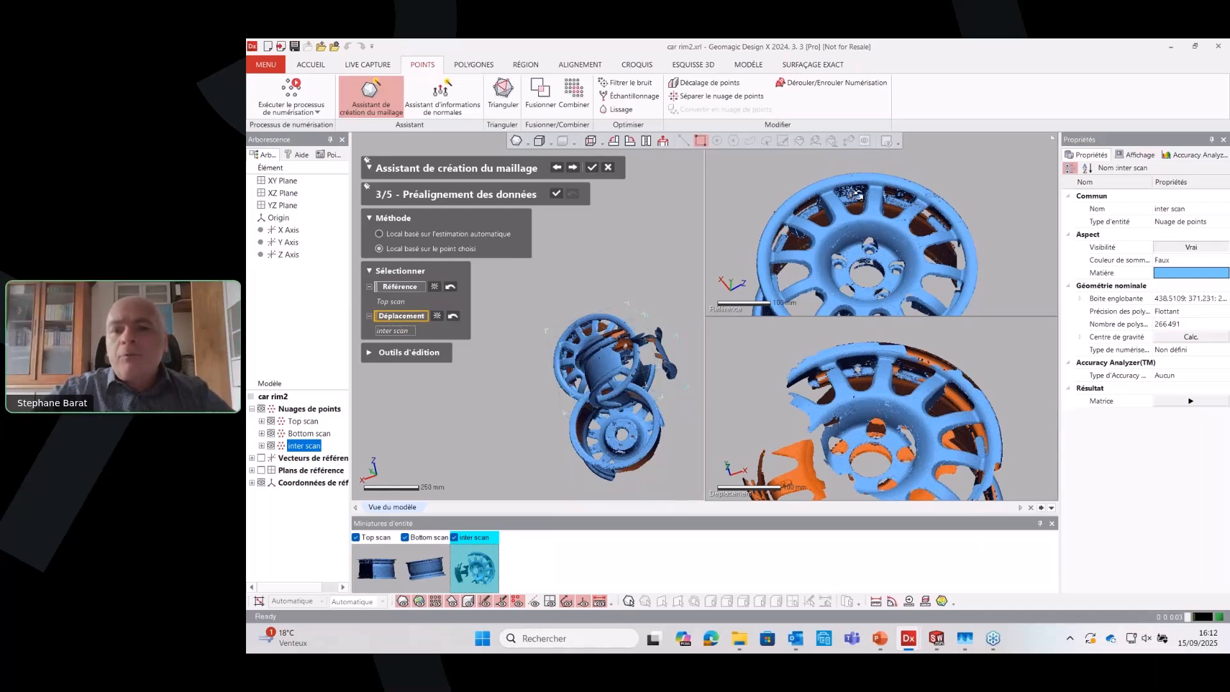
click(859, 194)
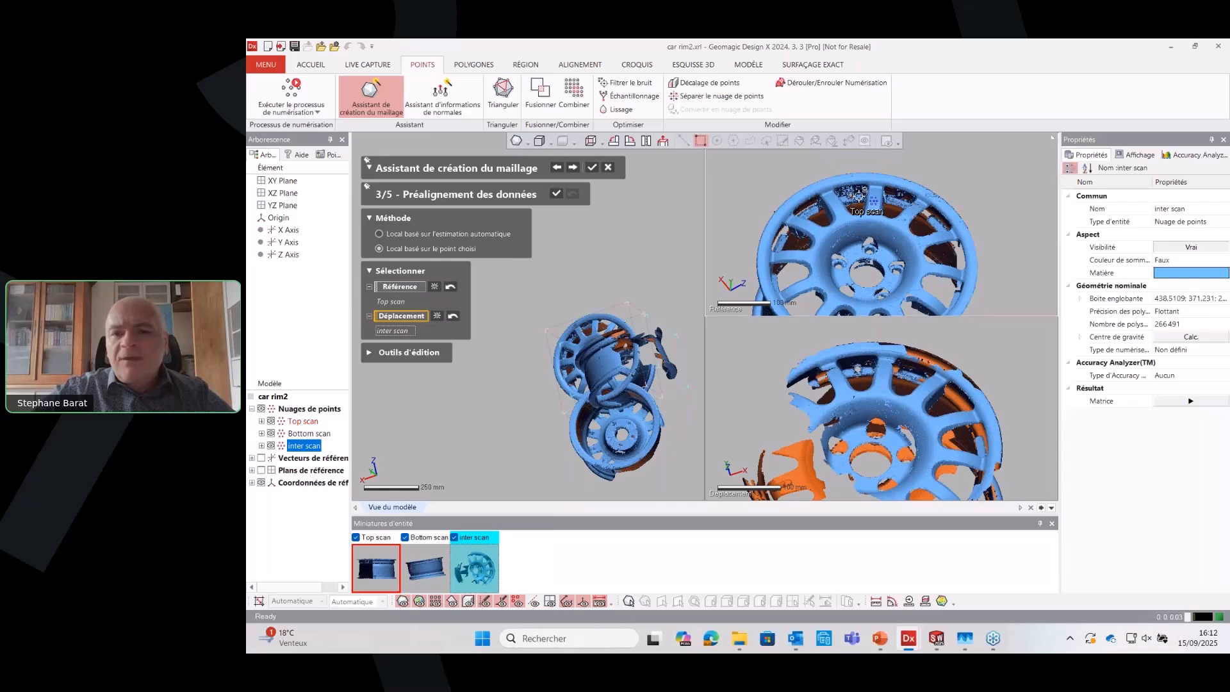
click(864, 369)
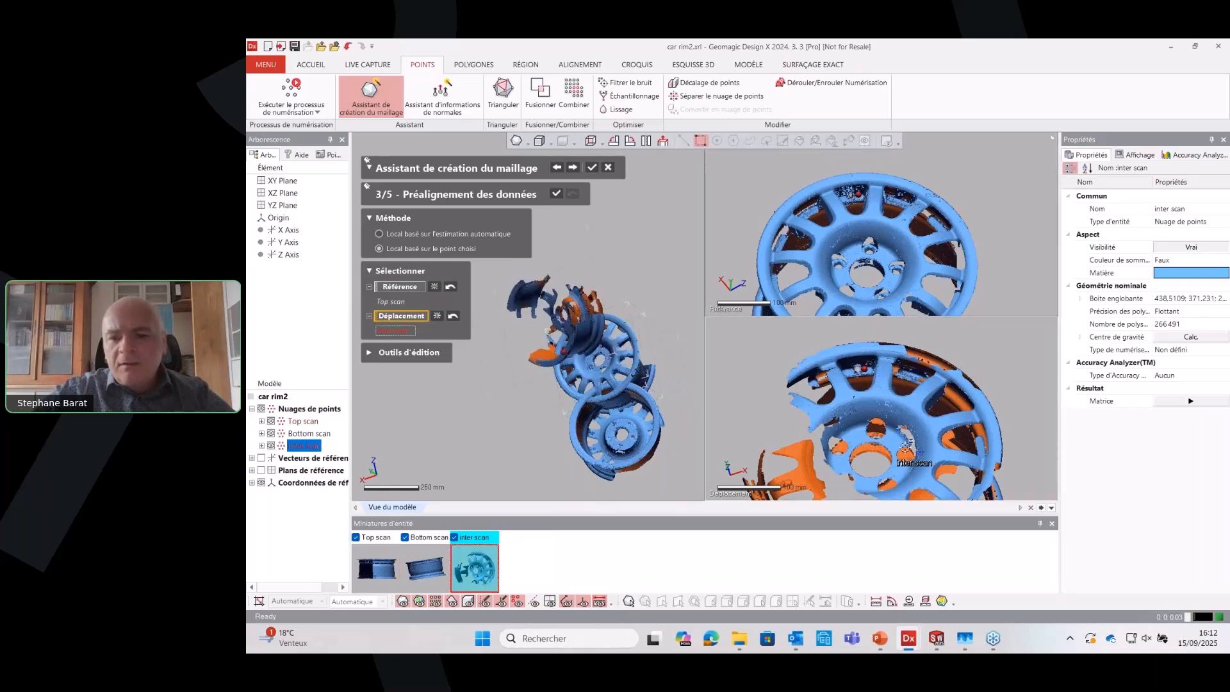
click(890, 435)
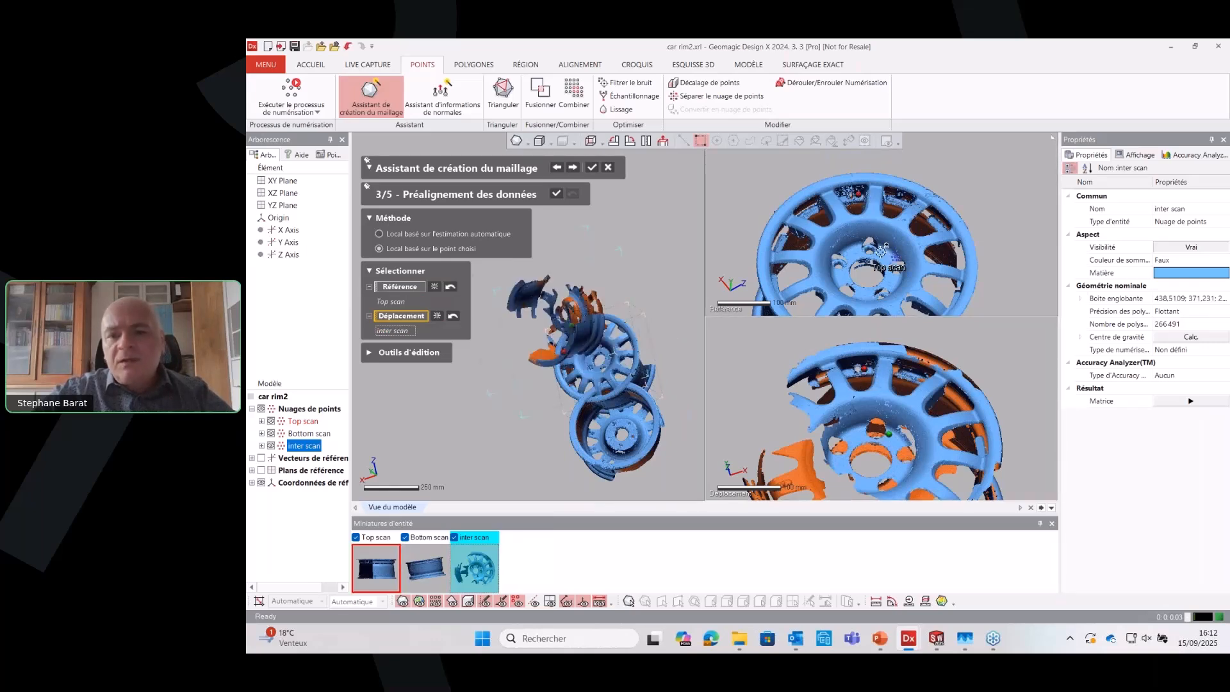
click(906, 281)
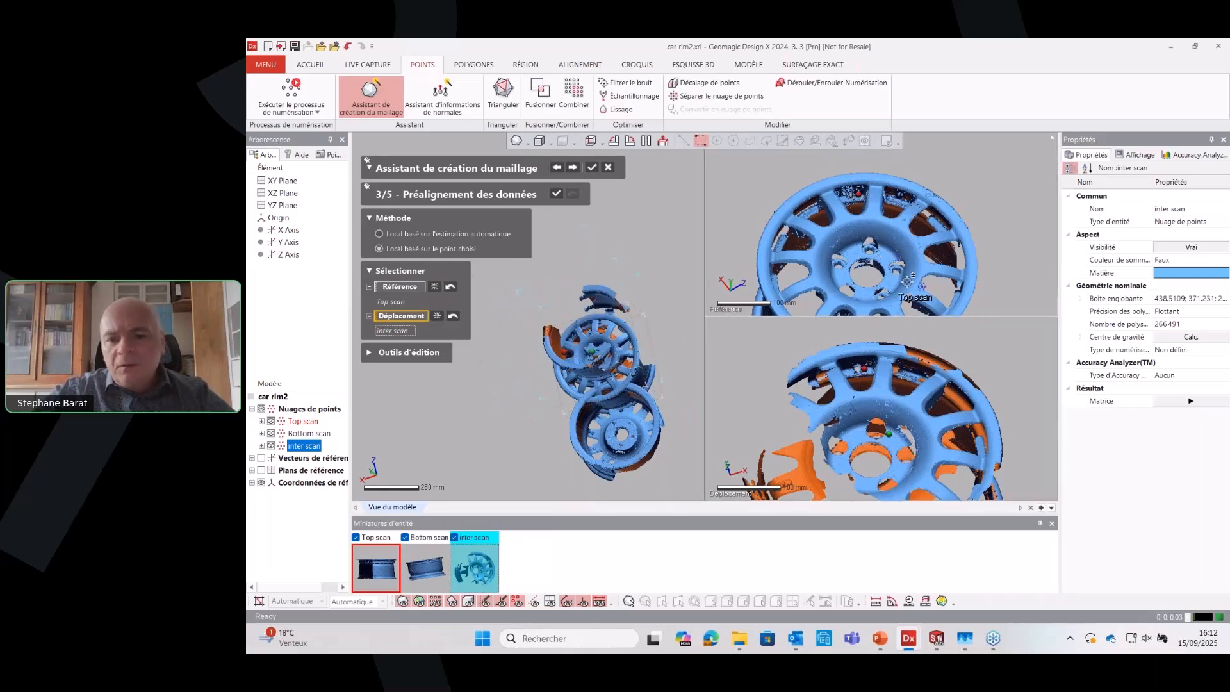
click(835, 459)
click(838, 277)
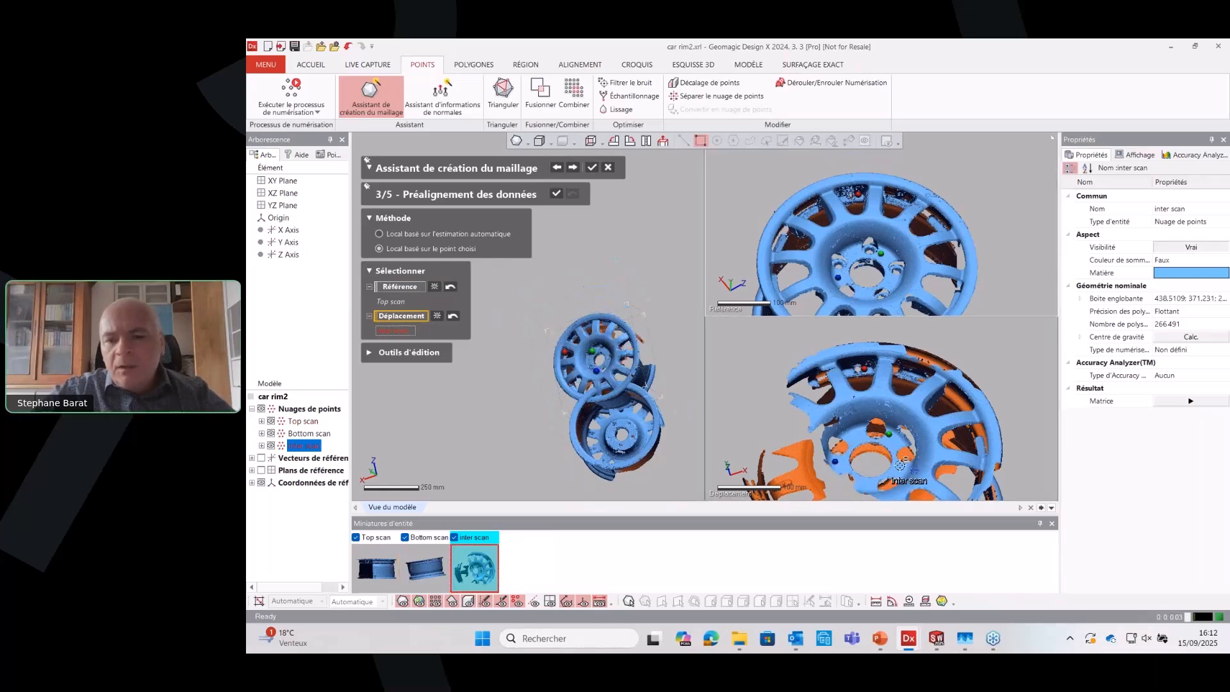
click(901, 467)
click(891, 283)
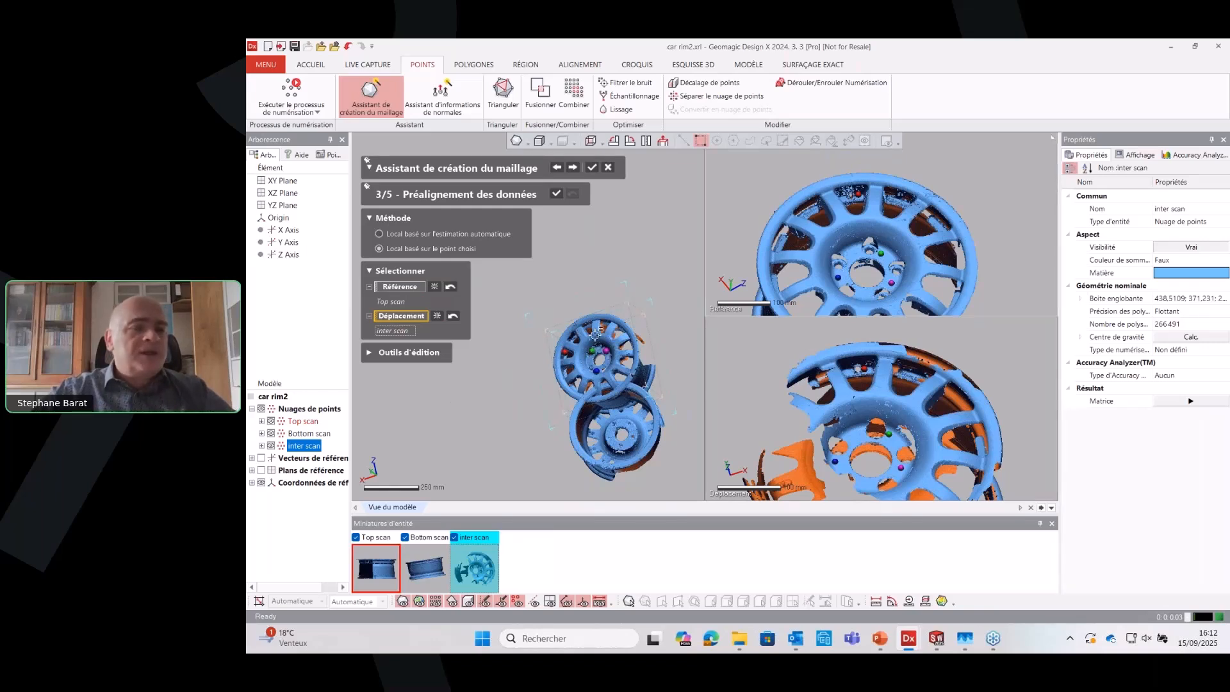
click(554, 196)
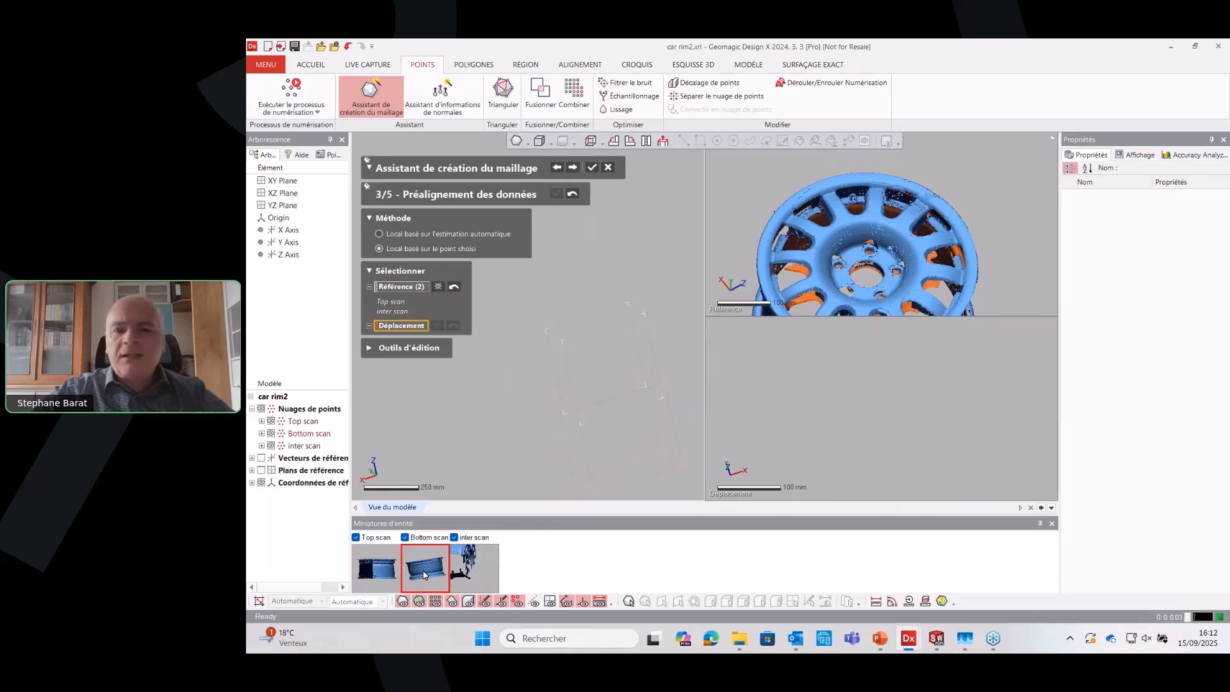
Set the Bottom scan as the moving scan and turn both rims to show the small barrel hole and the back of the hub
click(424, 575)
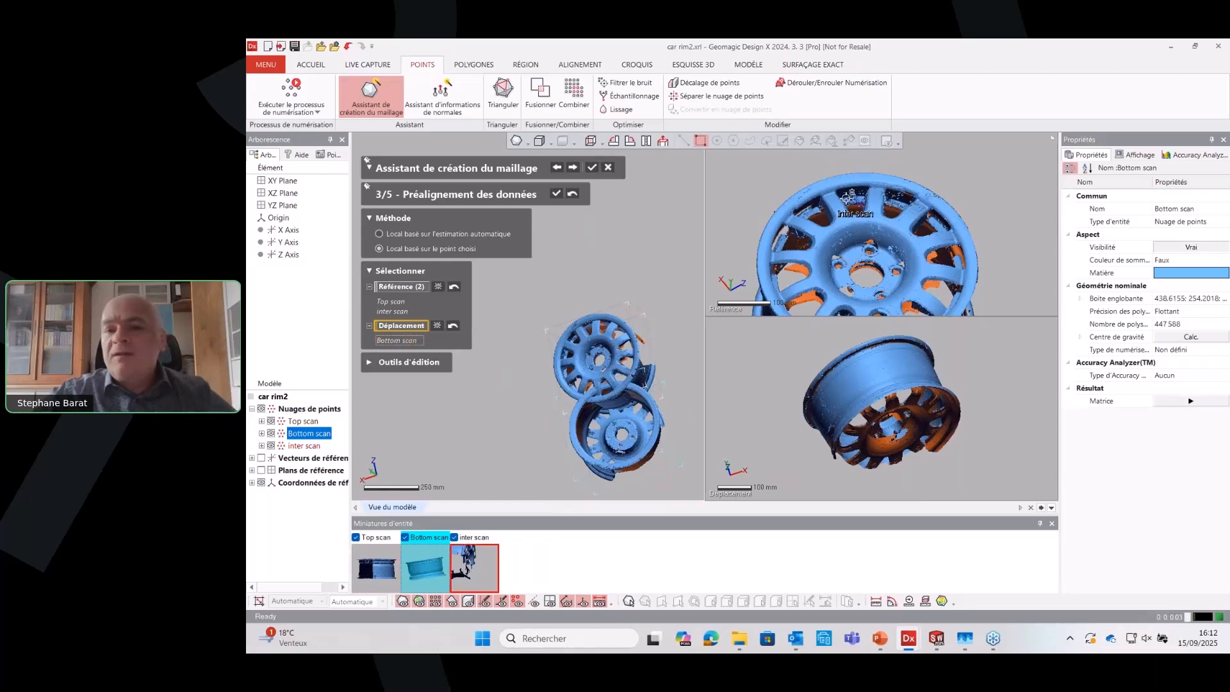
scroll(846, 198, up, 5)
scroll(869, 226, down, 6)
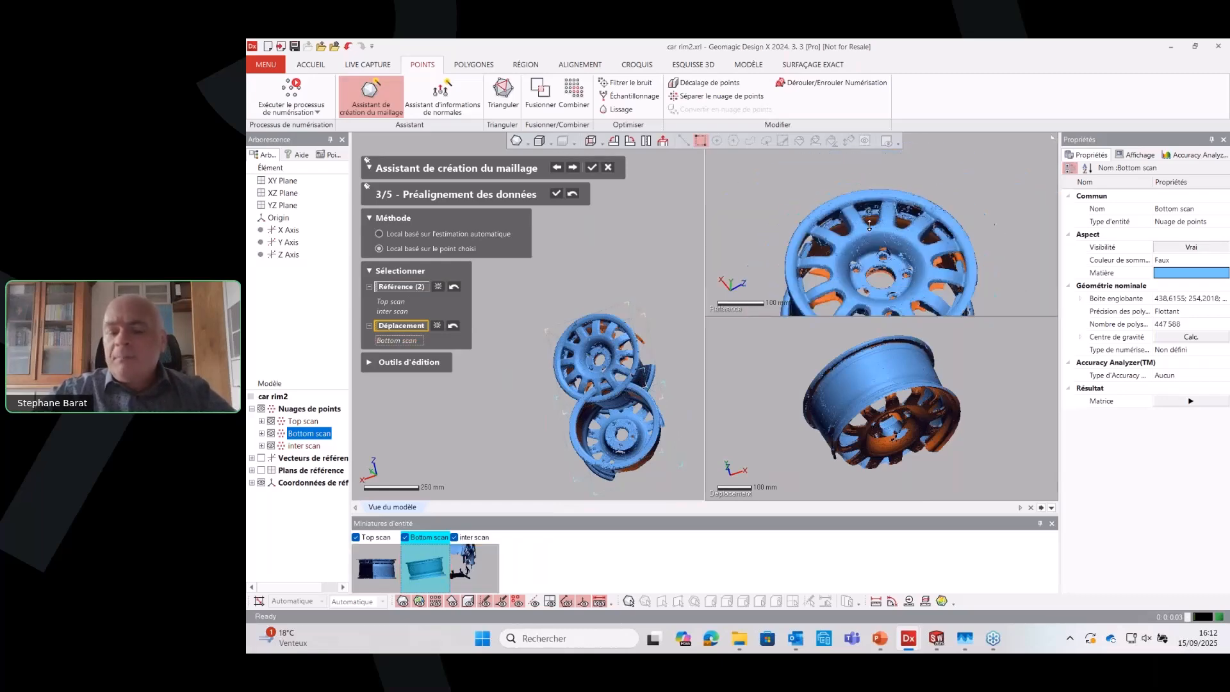
right_drag(896, 420, 928, 379)
scroll(886, 358, up, 5)
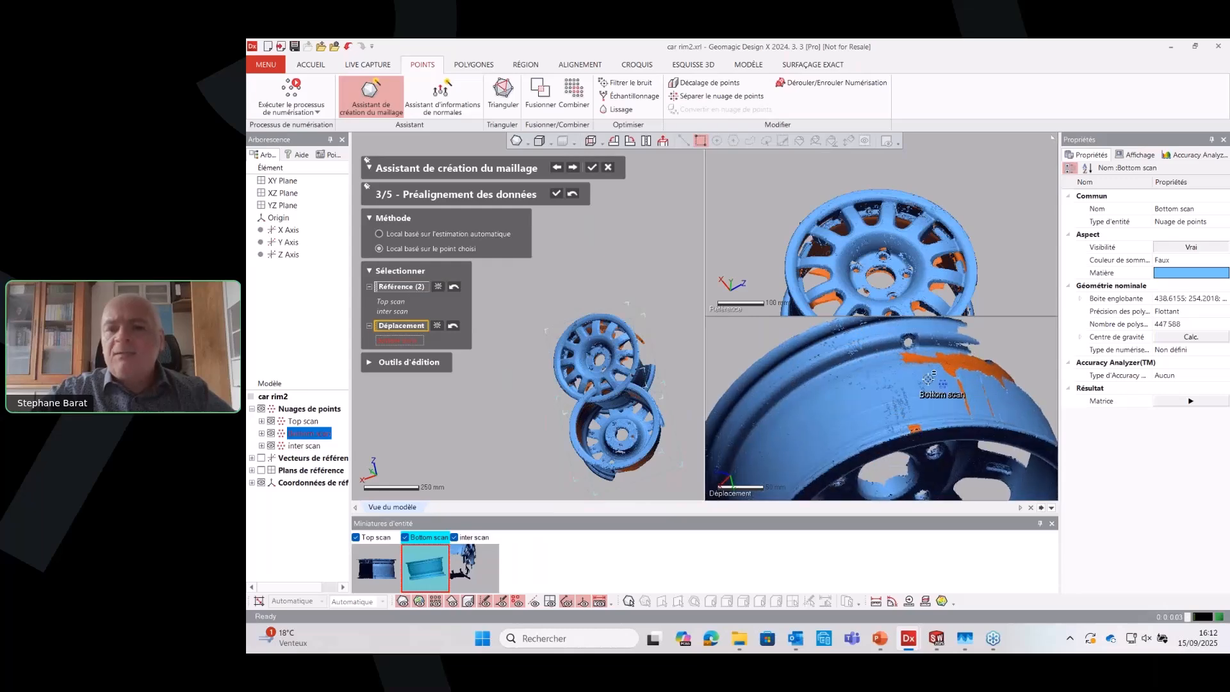
click(928, 379)
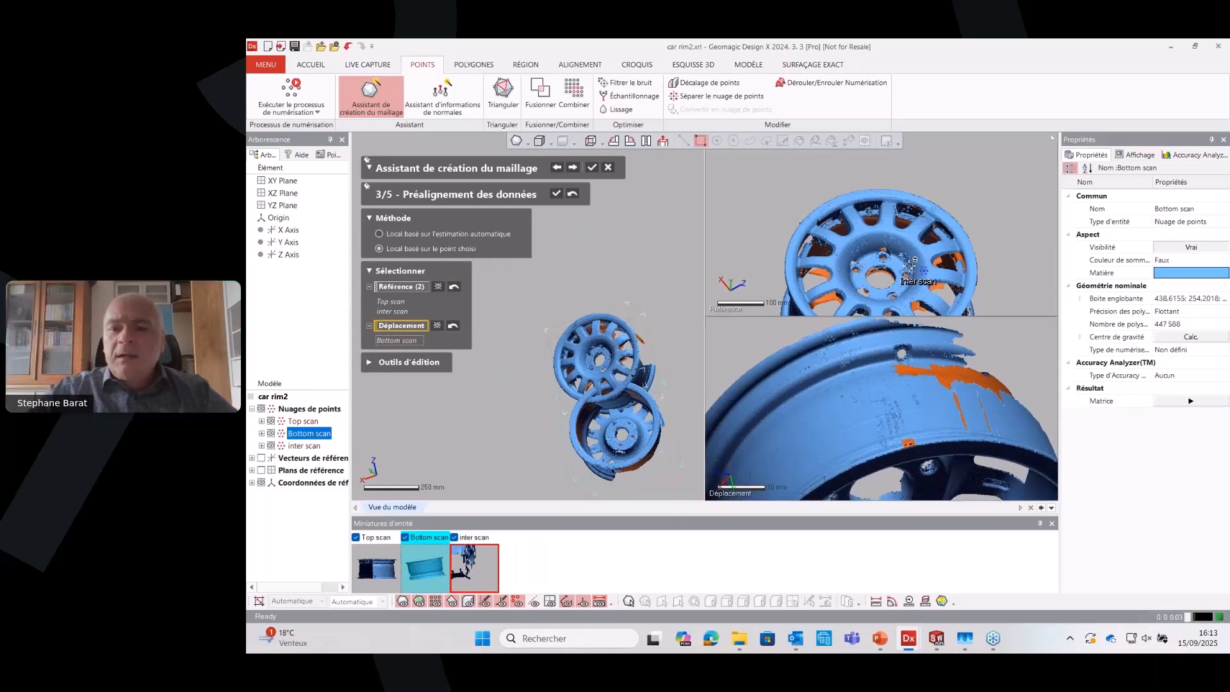
right_drag(909, 262, 925, 192)
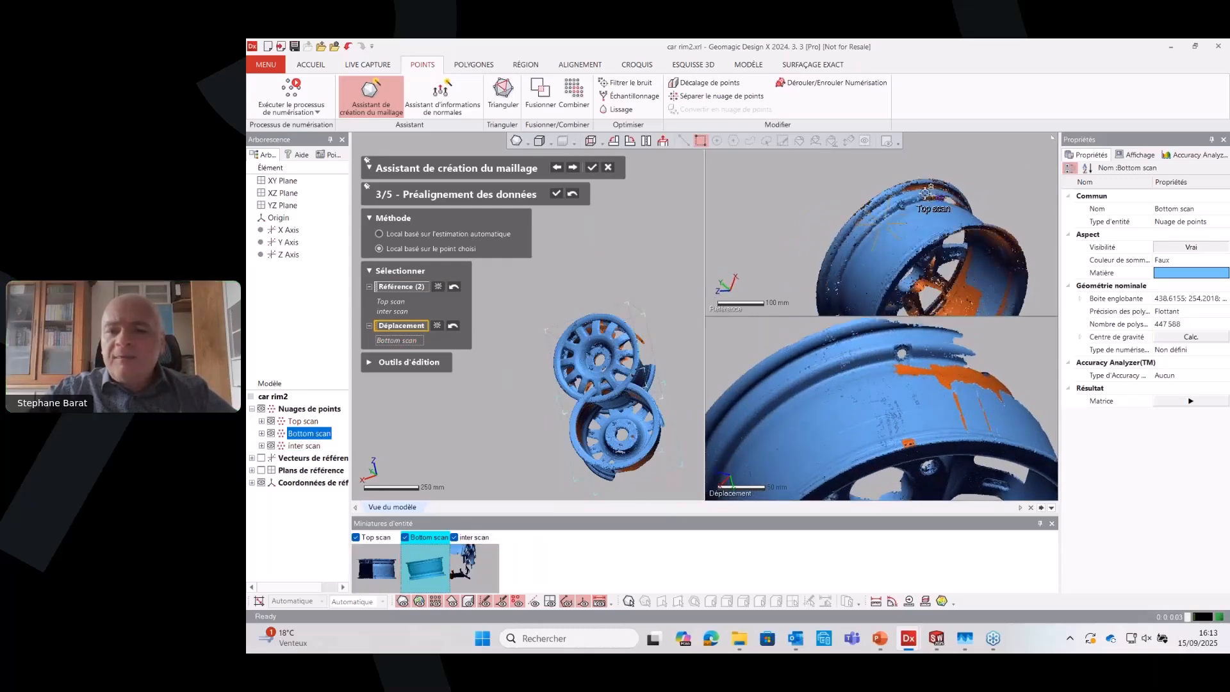
right_drag(917, 286, 892, 256)
right_drag(905, 359, 921, 424)
right_drag(940, 168, 929, 192)
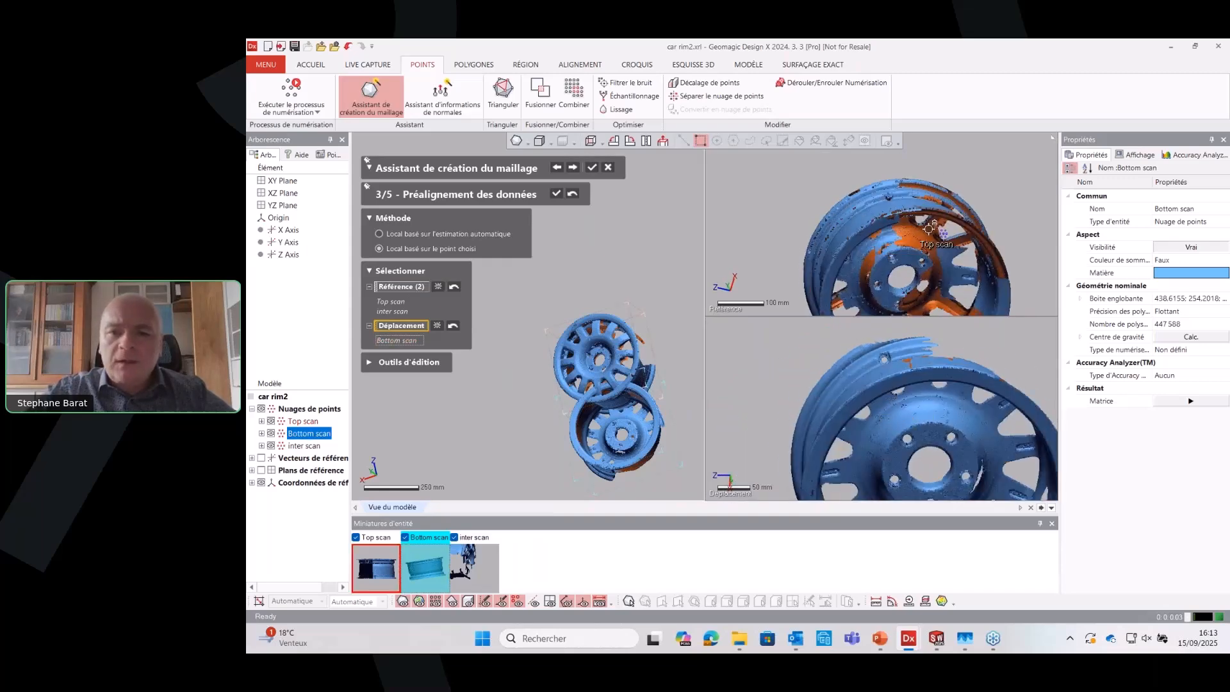
Match the Bottom scan to the reference with four point pairs, one at the small barrel hole and three at the bolt holes, and apply
click(895, 194)
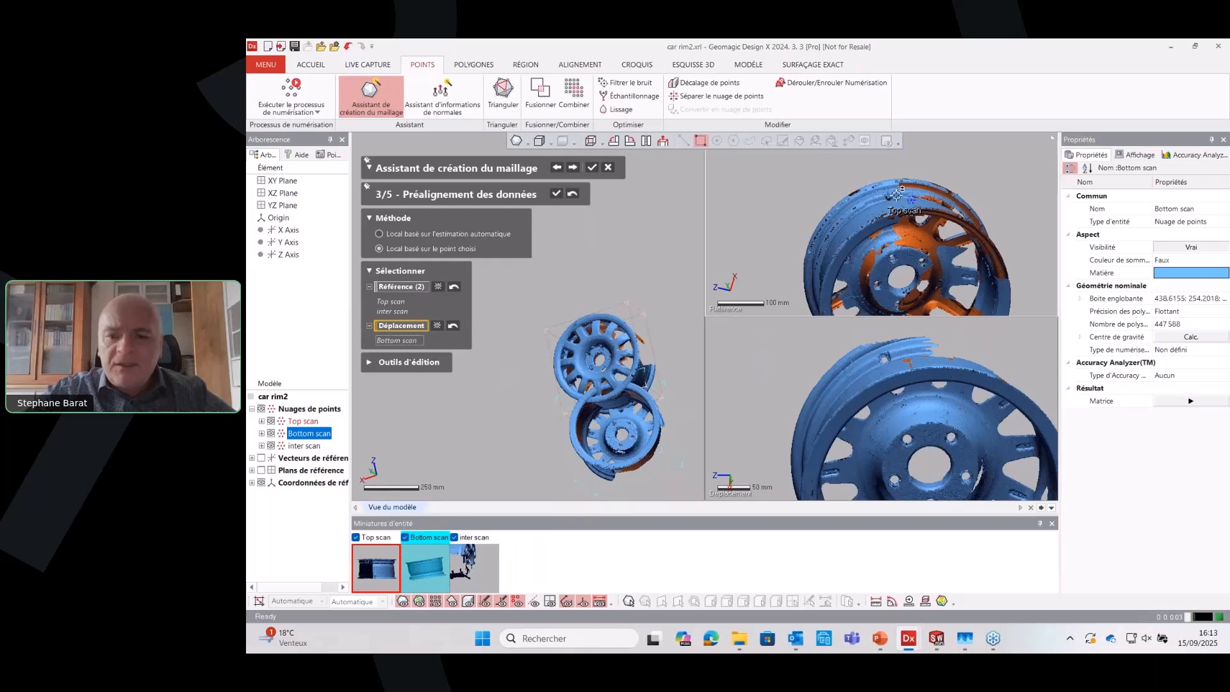
click(895, 355)
click(887, 261)
click(902, 444)
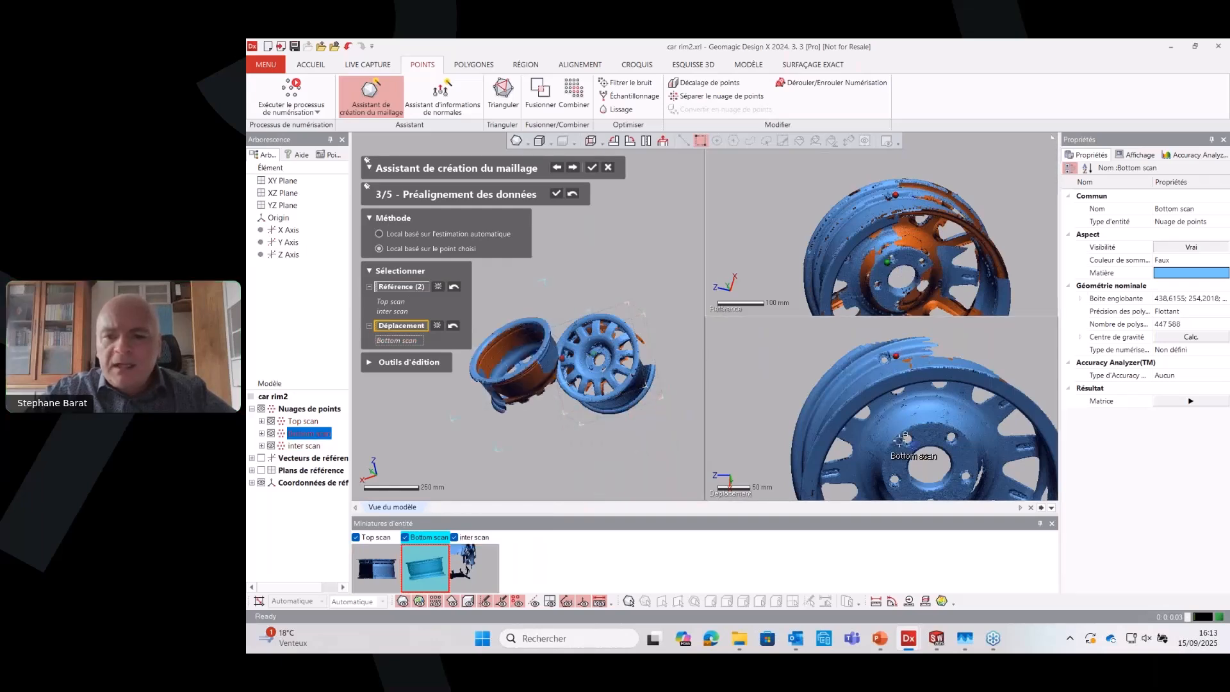
click(929, 268)
click(963, 444)
scroll(898, 306, down, 2)
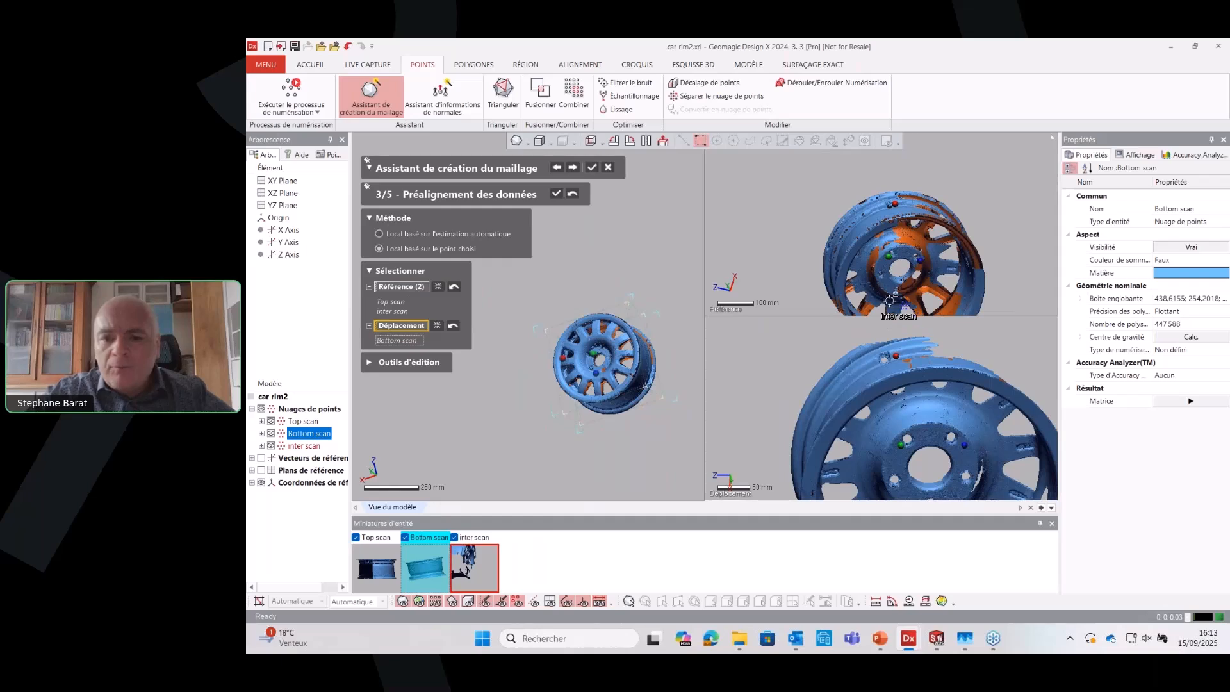
click(884, 286)
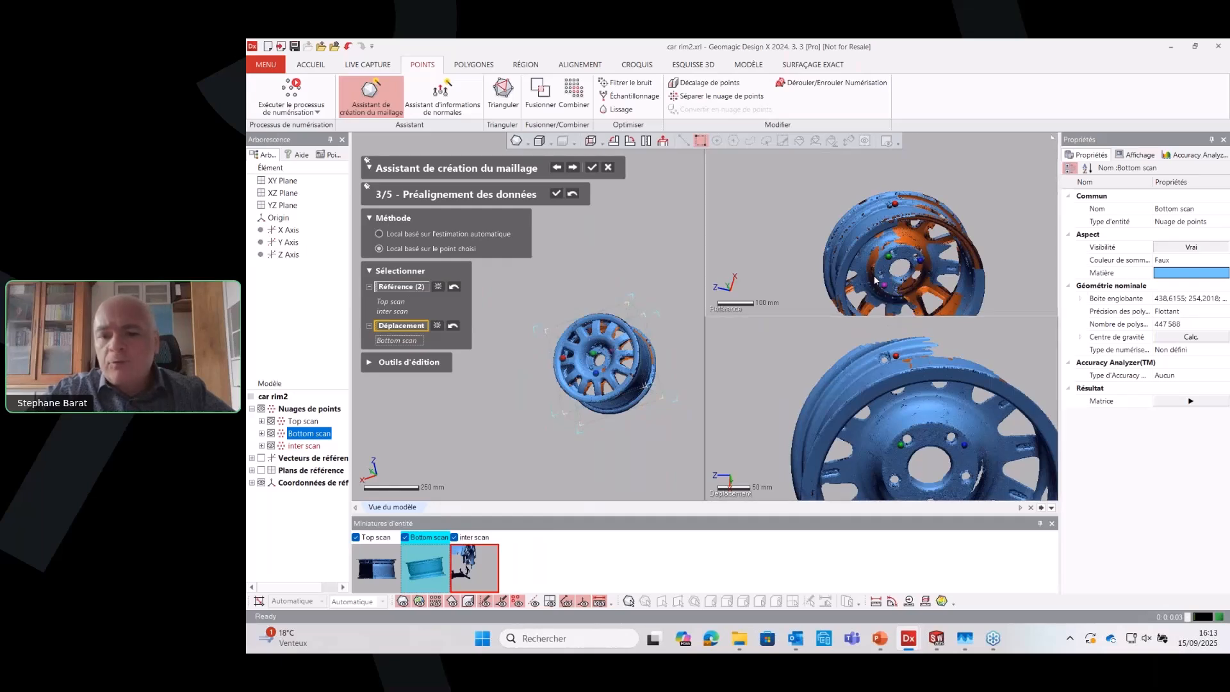
click(900, 487)
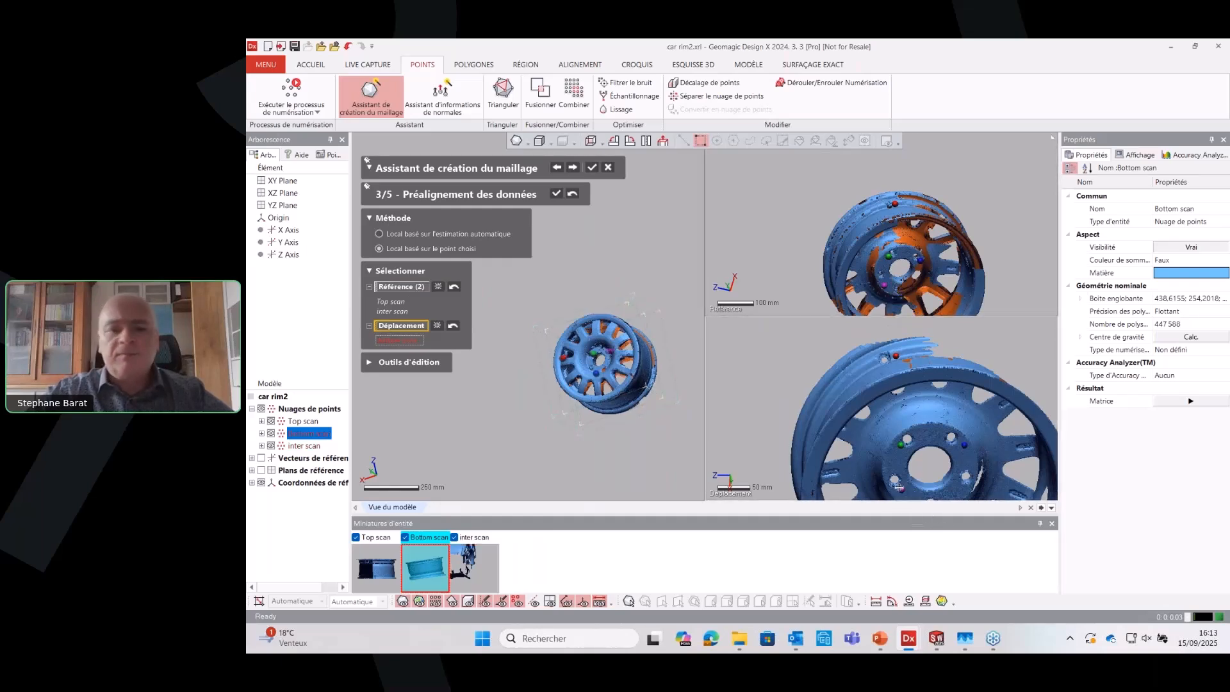
click(557, 194)
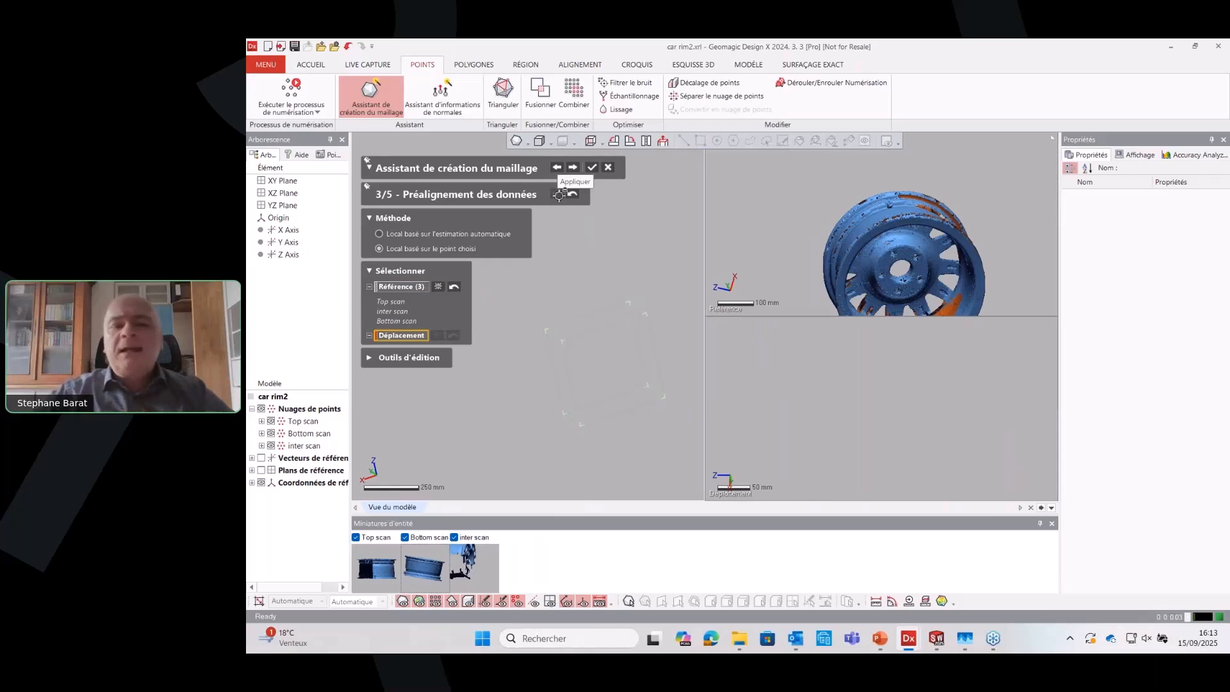
Advance to the best-fit alignment stage and best-fit align the Top, Bottom and inter scans together as moving scans
right_drag(972, 171, 866, 242)
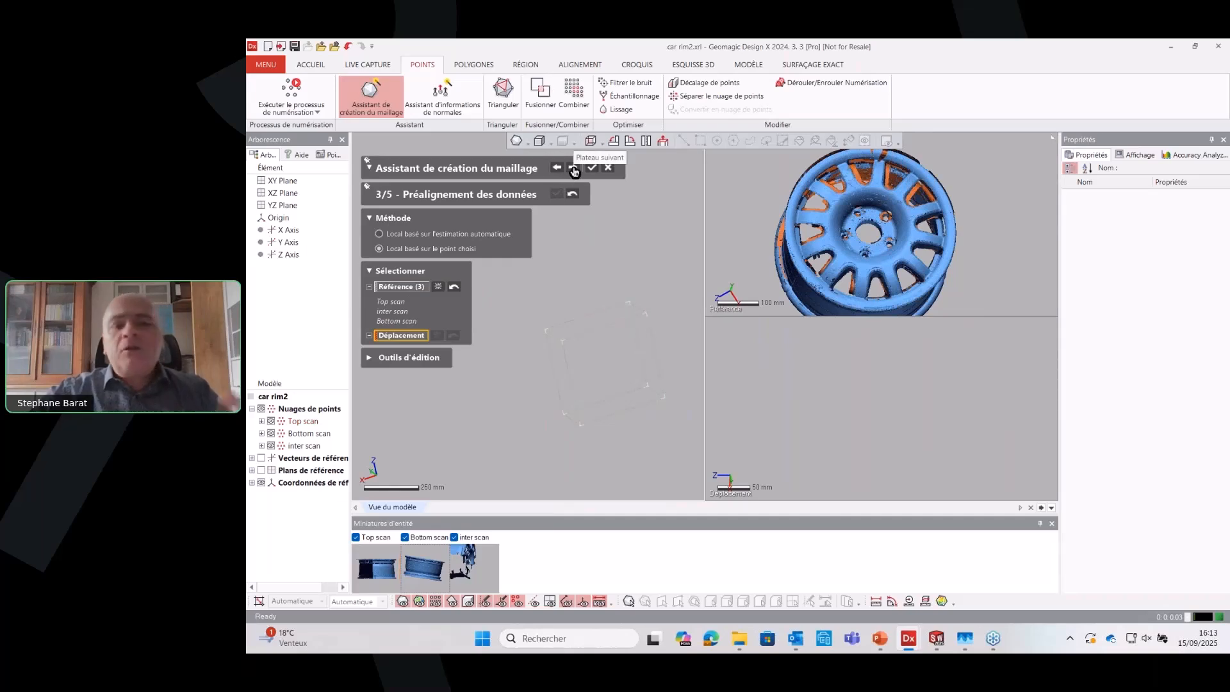
click(573, 169)
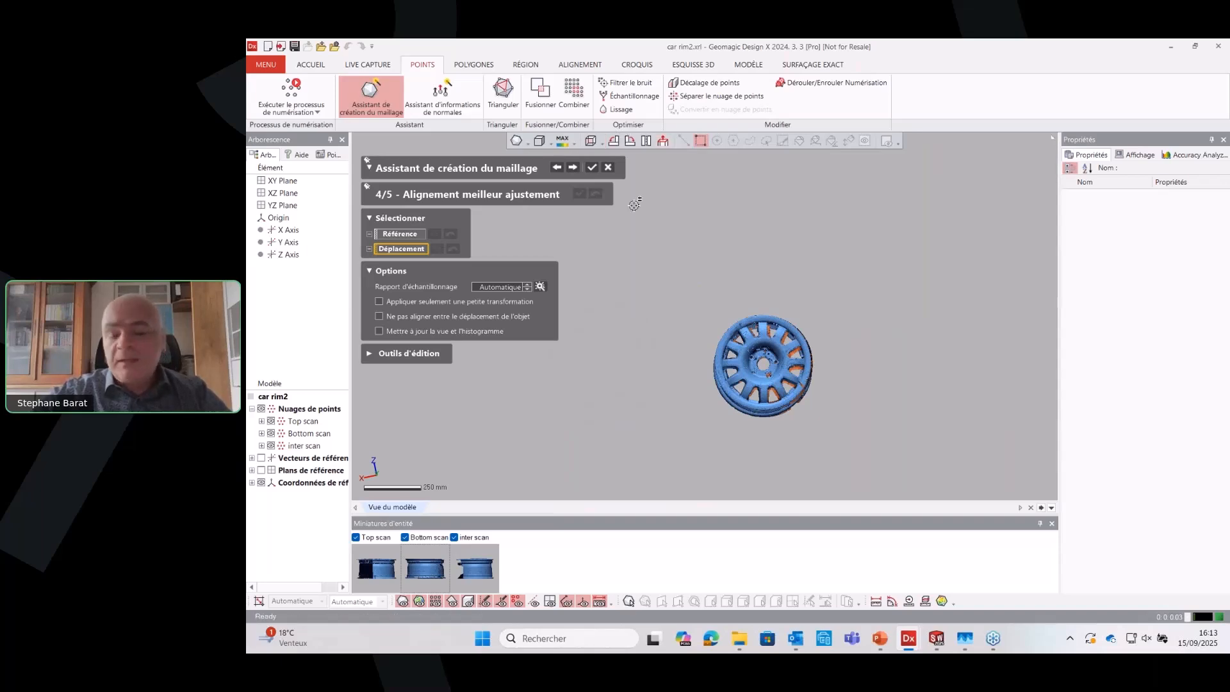
key(ctrl+a)
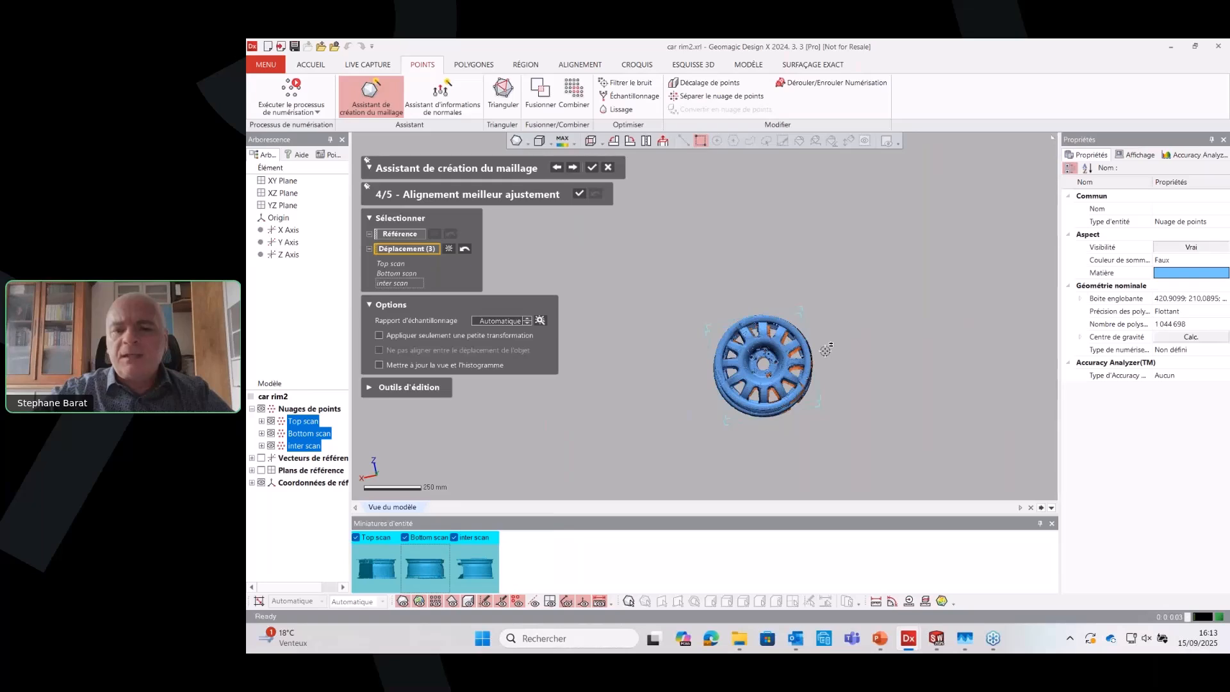
right_drag(637, 331, 748, 317)
scroll(810, 483, up, 5)
click(579, 194)
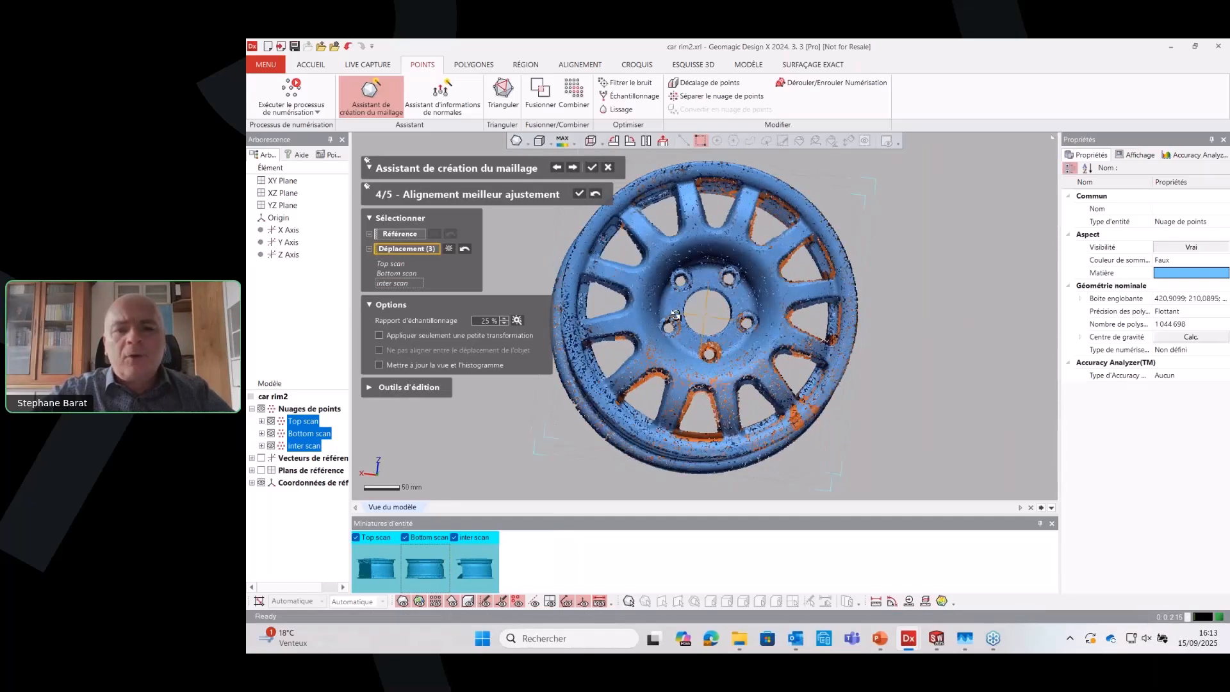
right_drag(712, 377, 644, 392)
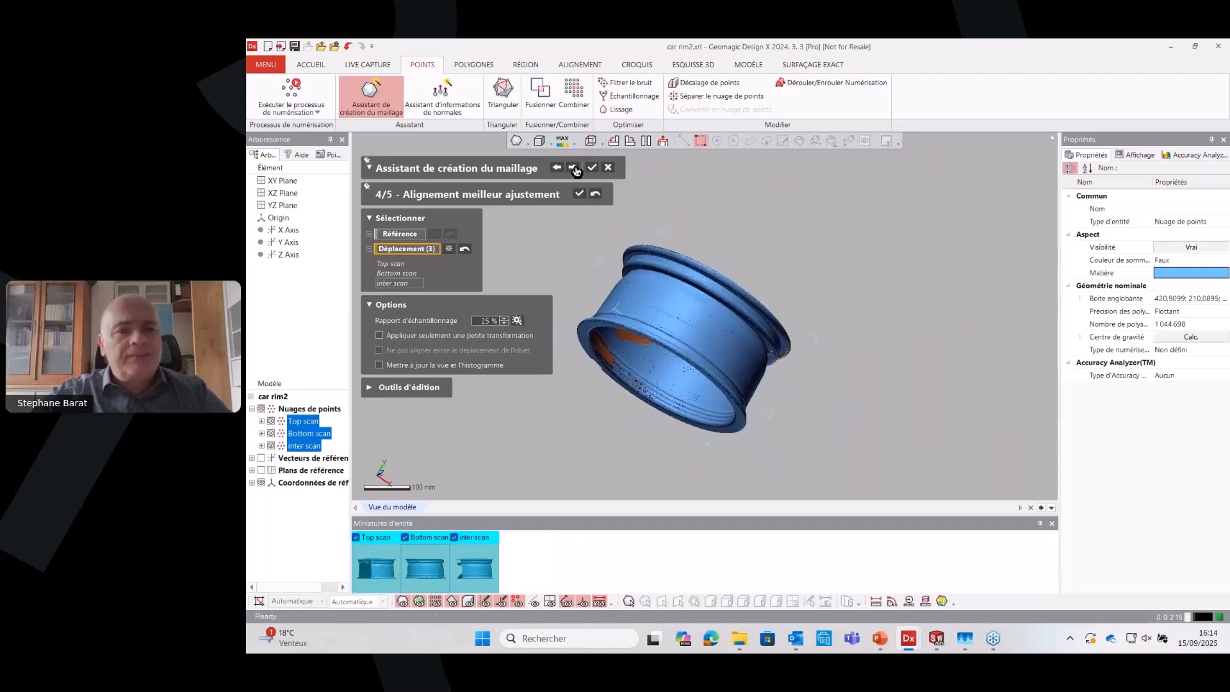
Advance to the data merging stage, merge the scans using standard mesh construction with noise reduction, and finish the wizard
click(571, 169)
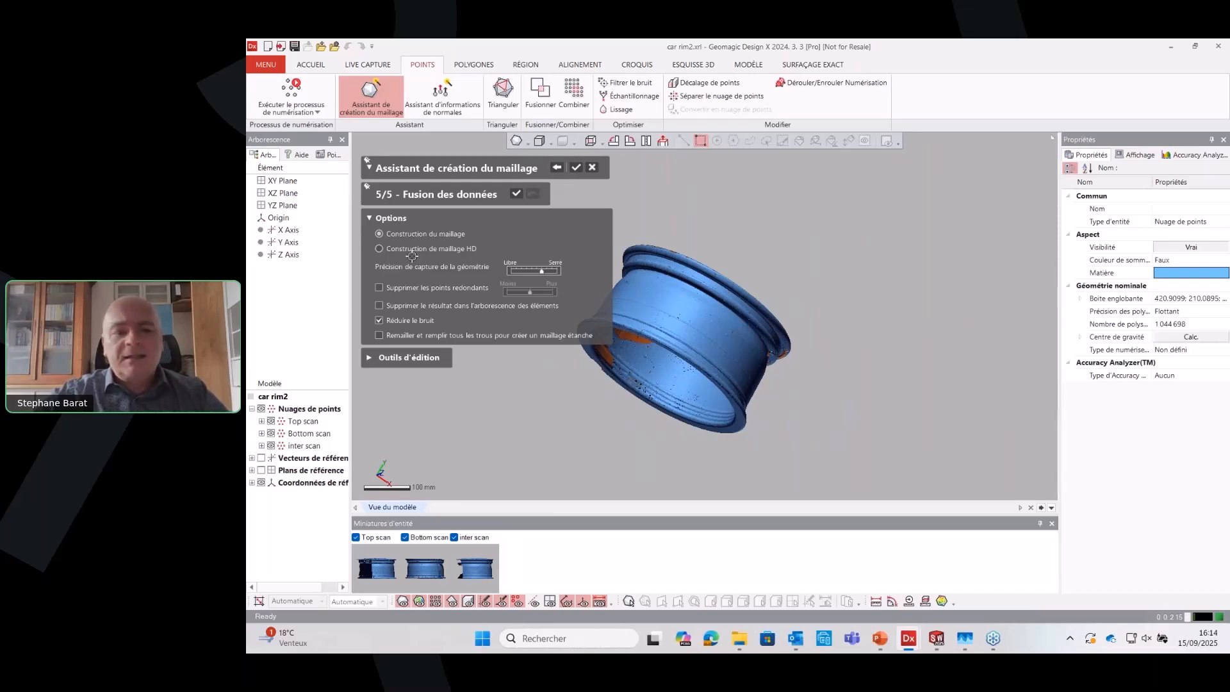
click(515, 195)
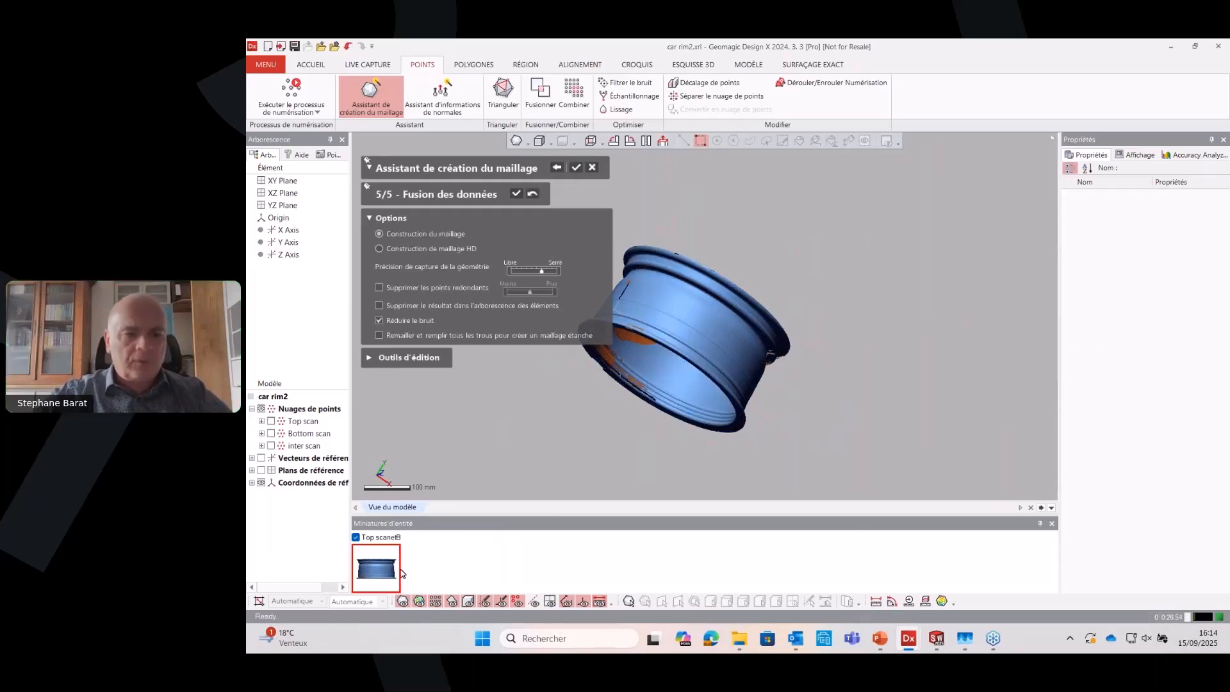
click(573, 169)
right_drag(605, 358, 843, 352)
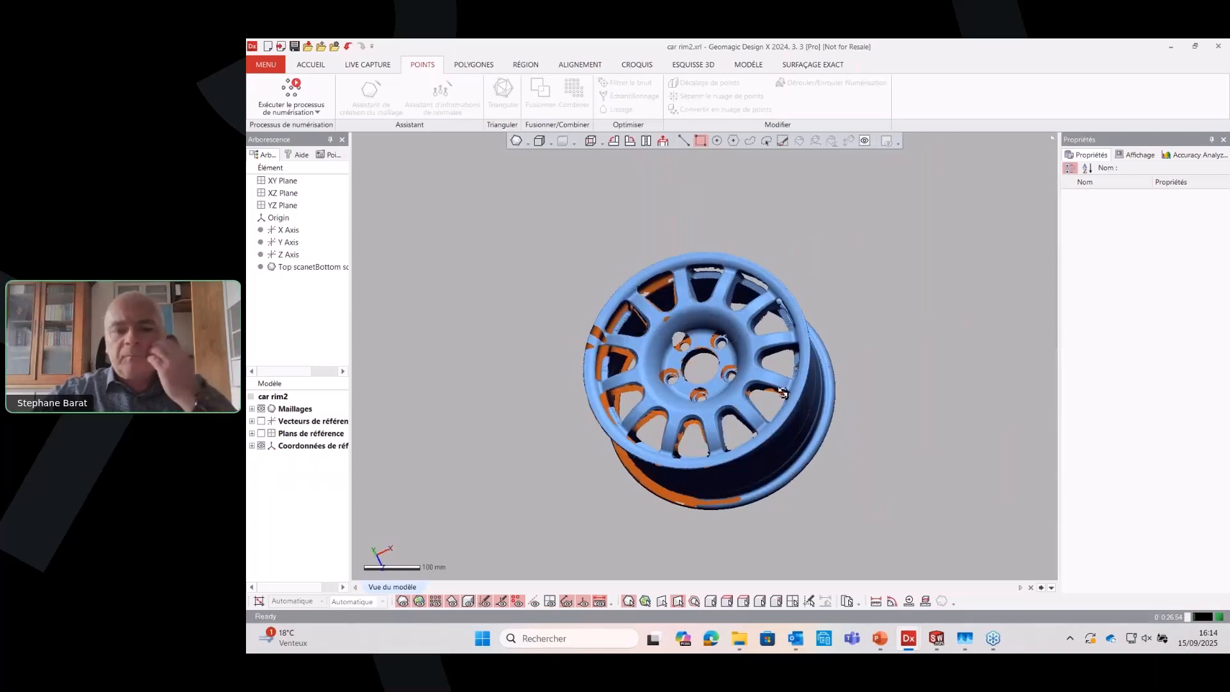
right_drag(784, 393, 631, 315)
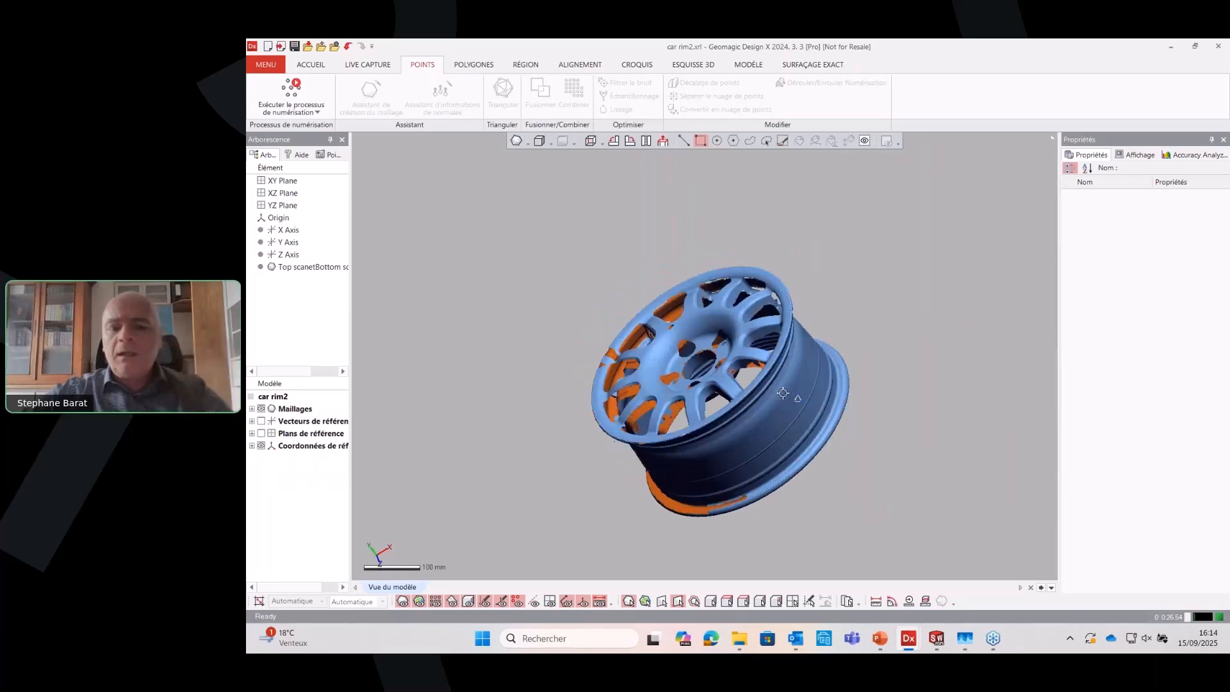
click(304, 65)
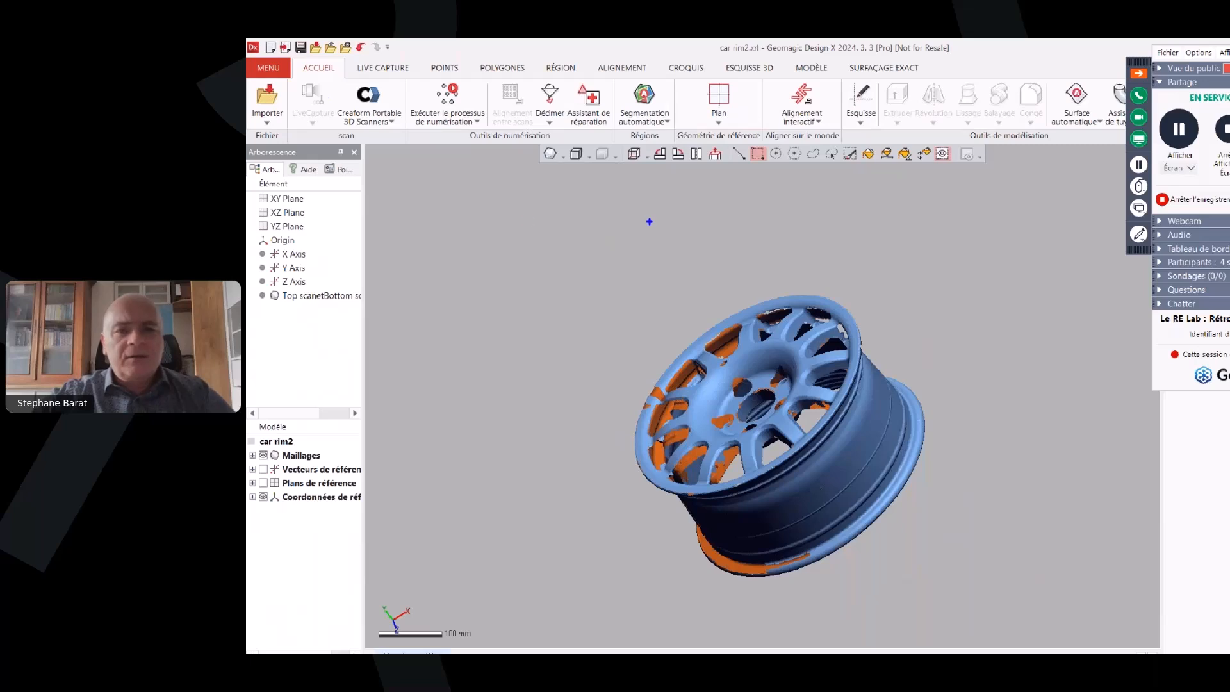
drag(949, 202, 490, 202)
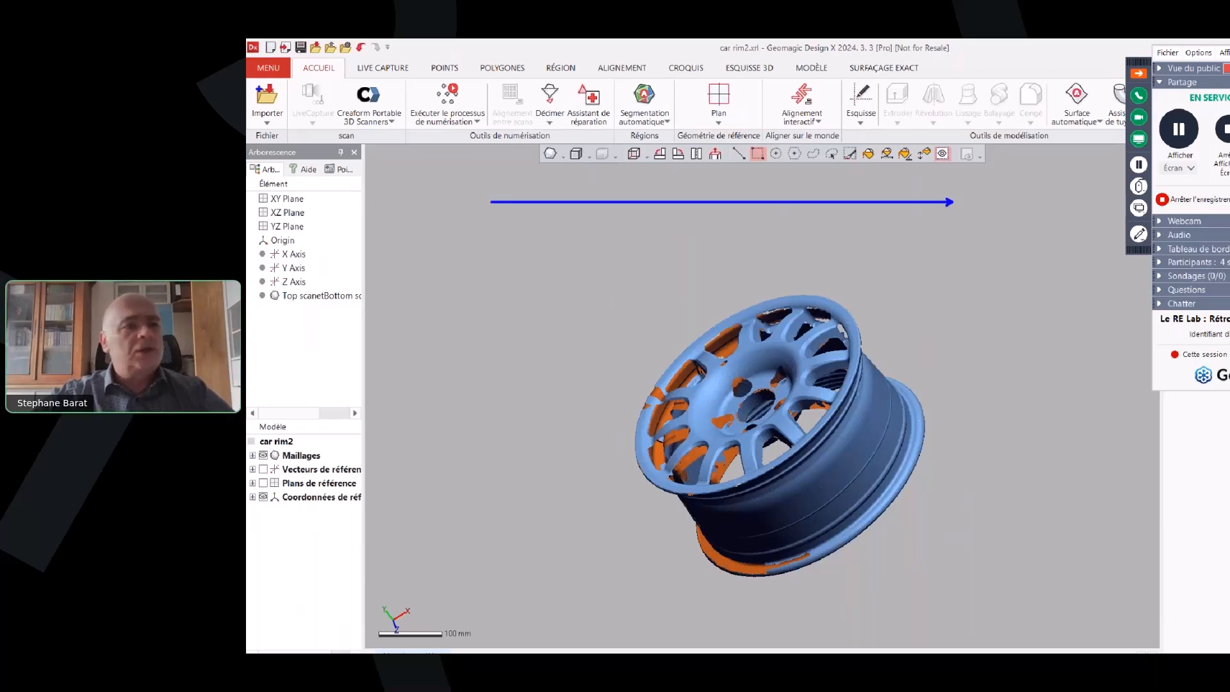
mouse_move(257, 88)
mouse_down()
mouse_move(283, 126)
mouse_move(260, 122)
mouse_up()
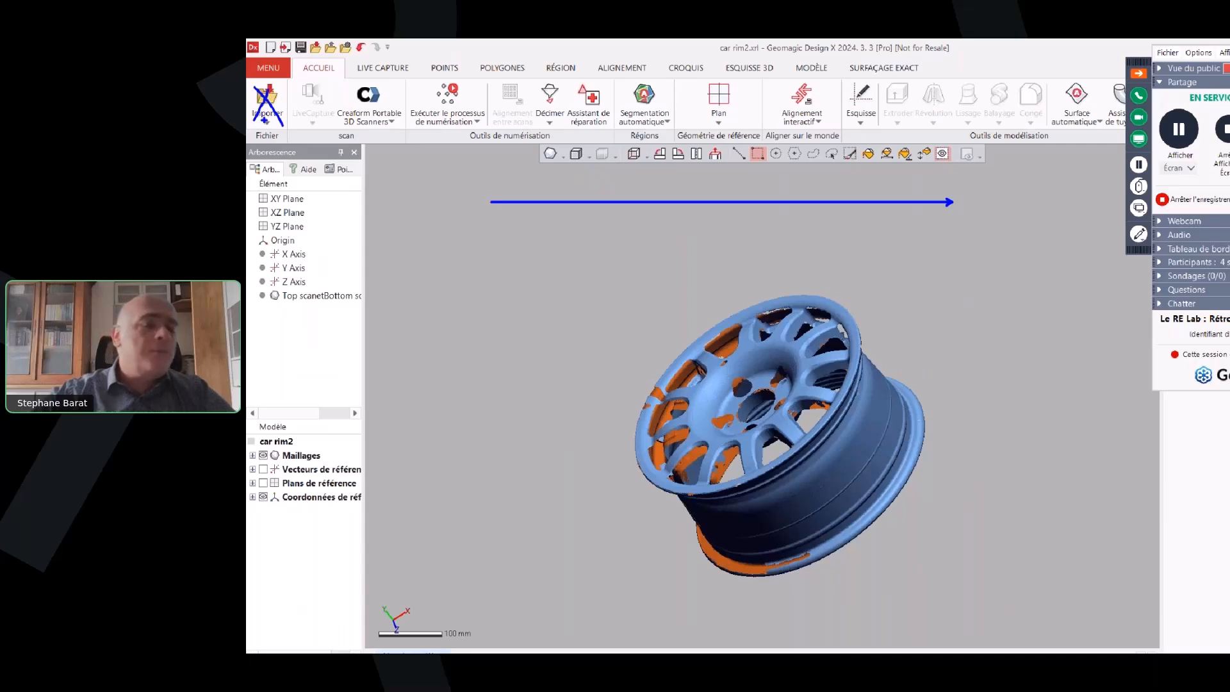
drag(304, 86, 350, 117)
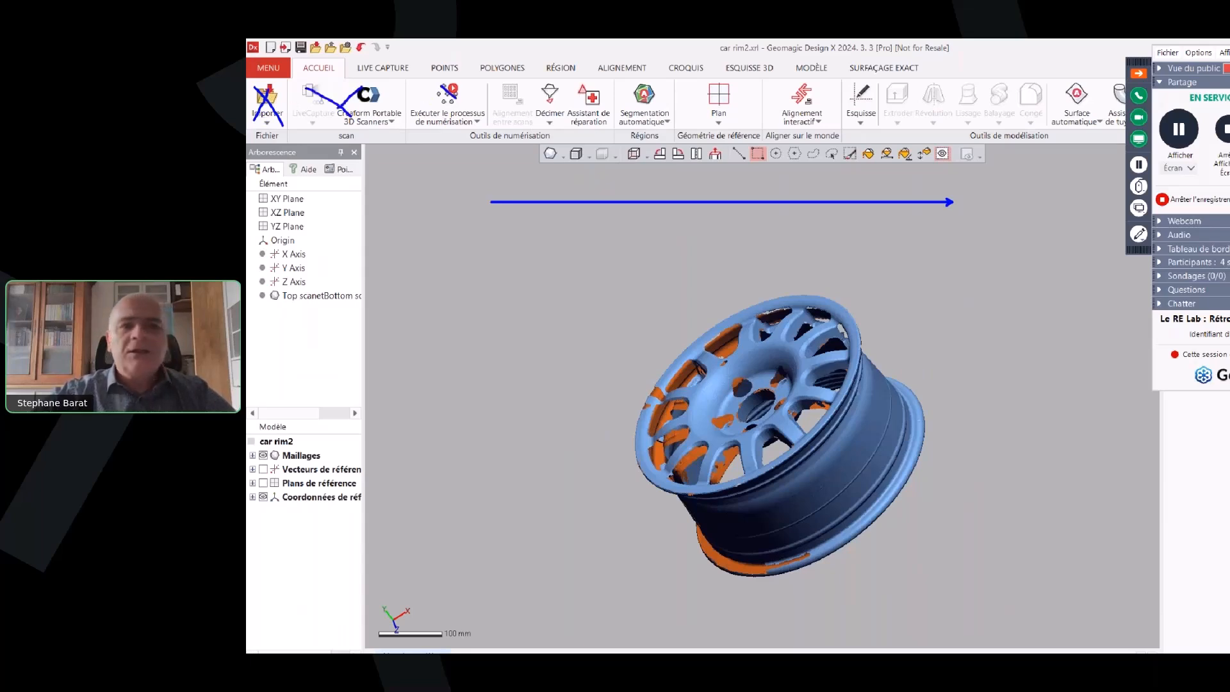
drag(540, 83, 575, 114)
drag(580, 87, 534, 119)
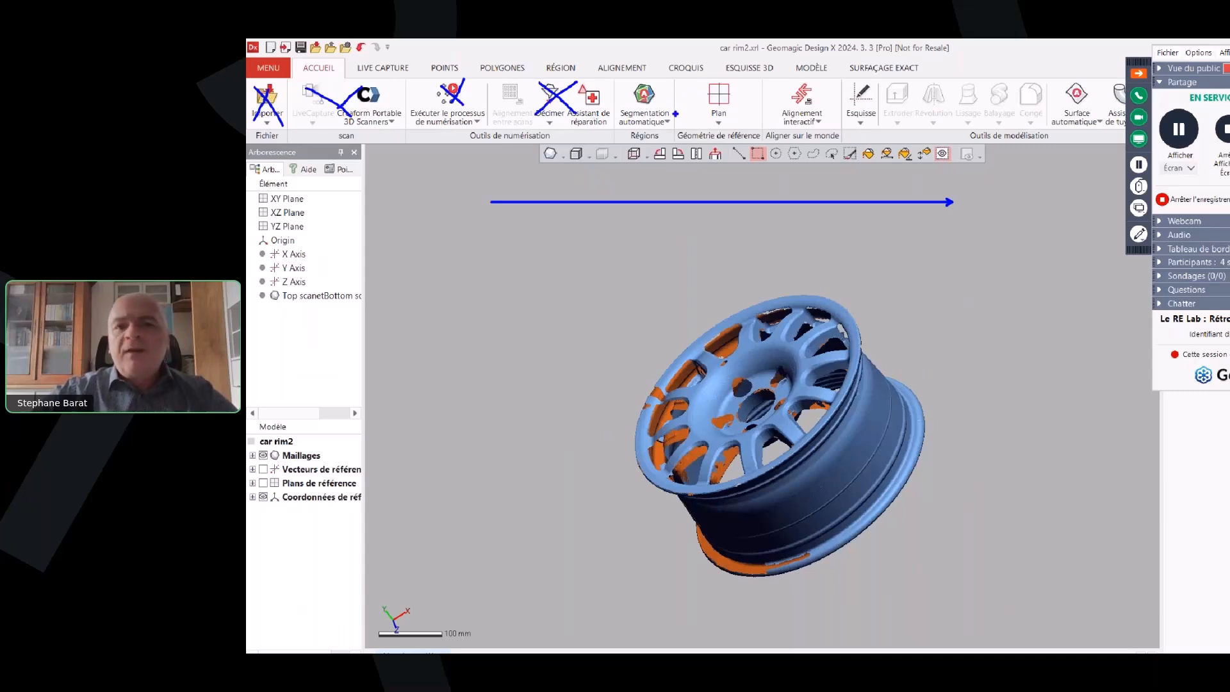
mouse_move(678, 126)
mouse_down()
mouse_move(616, 87)
mouse_move(651, 137)
mouse_up()
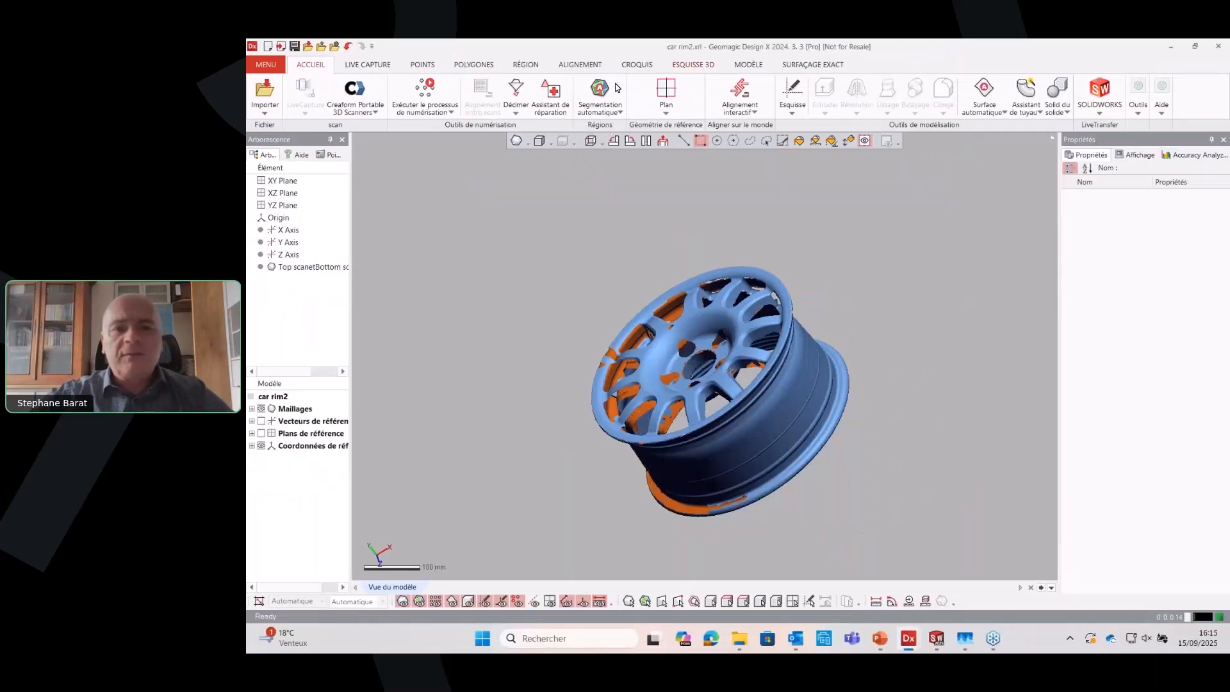
Run automatic segmentation on the merged rim mesh to divide it into regions
click(615, 90)
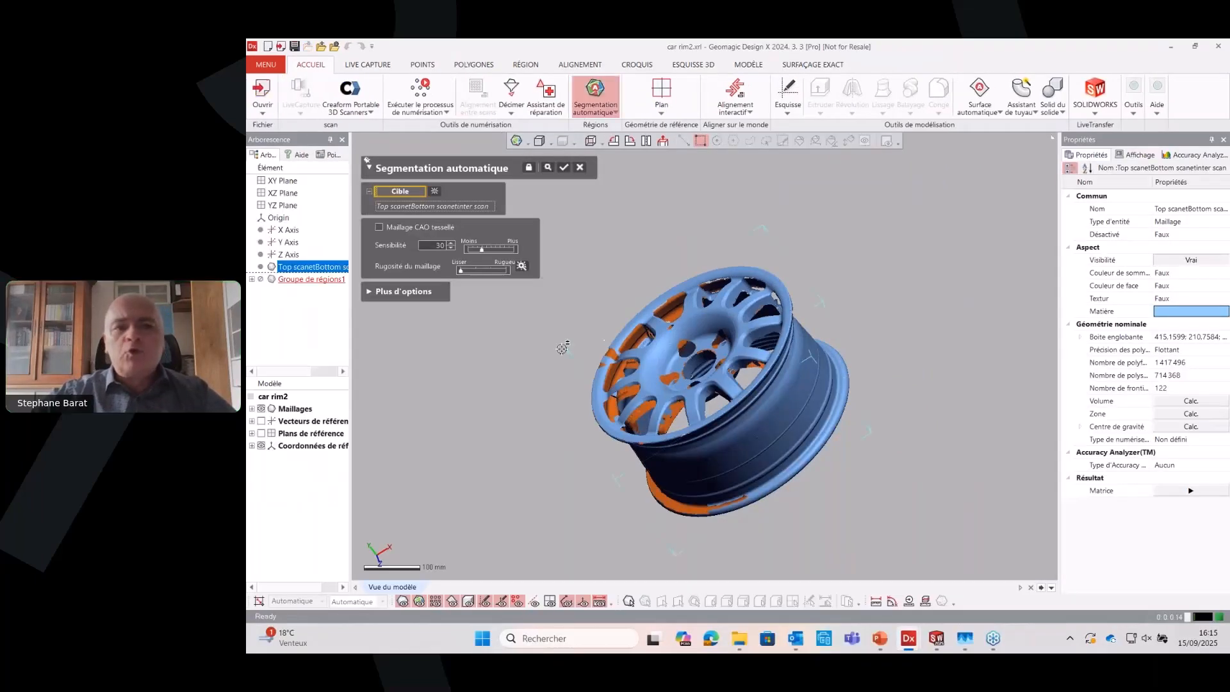
click(561, 167)
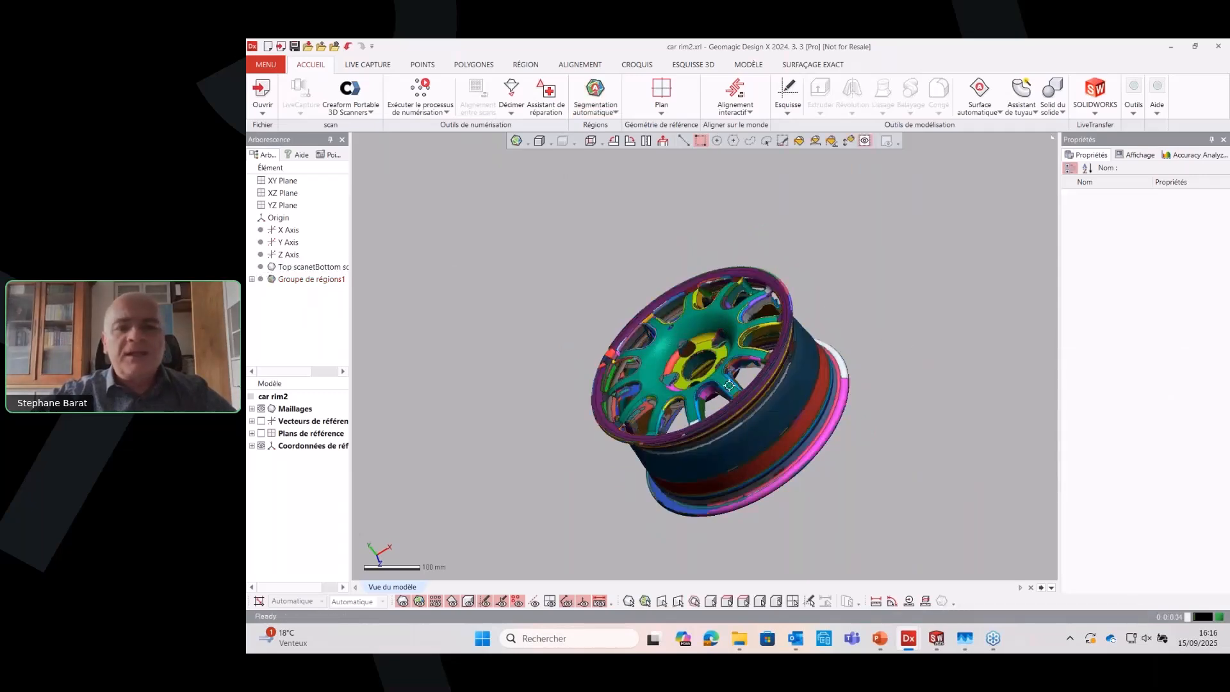
right_drag(628, 278, 835, 409)
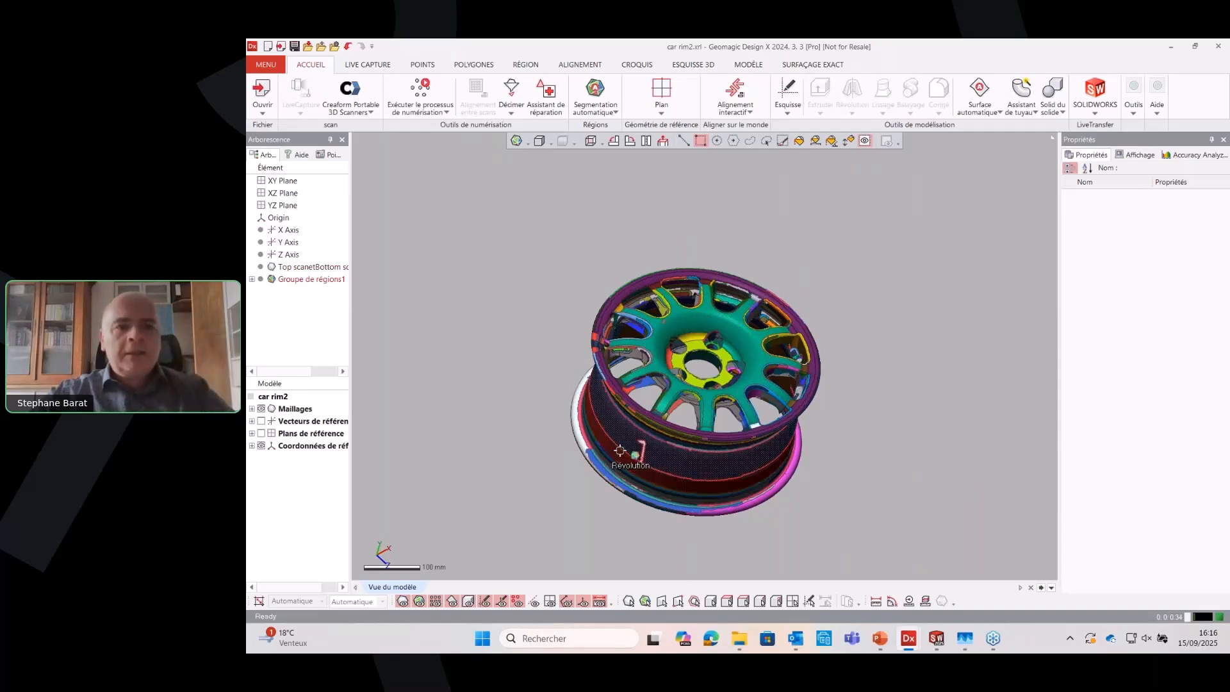
Colour the mesh regions by geometry type and inspect their classification on the rim's front face, barrel and hub back
click(515, 143)
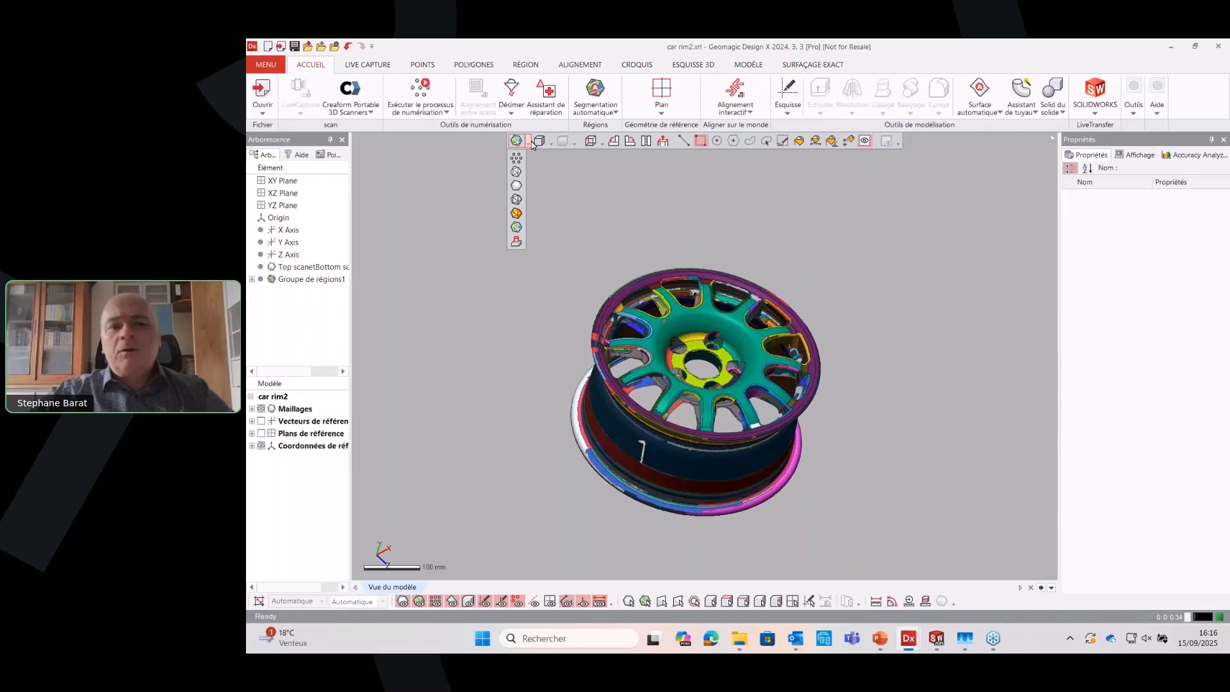
click(516, 242)
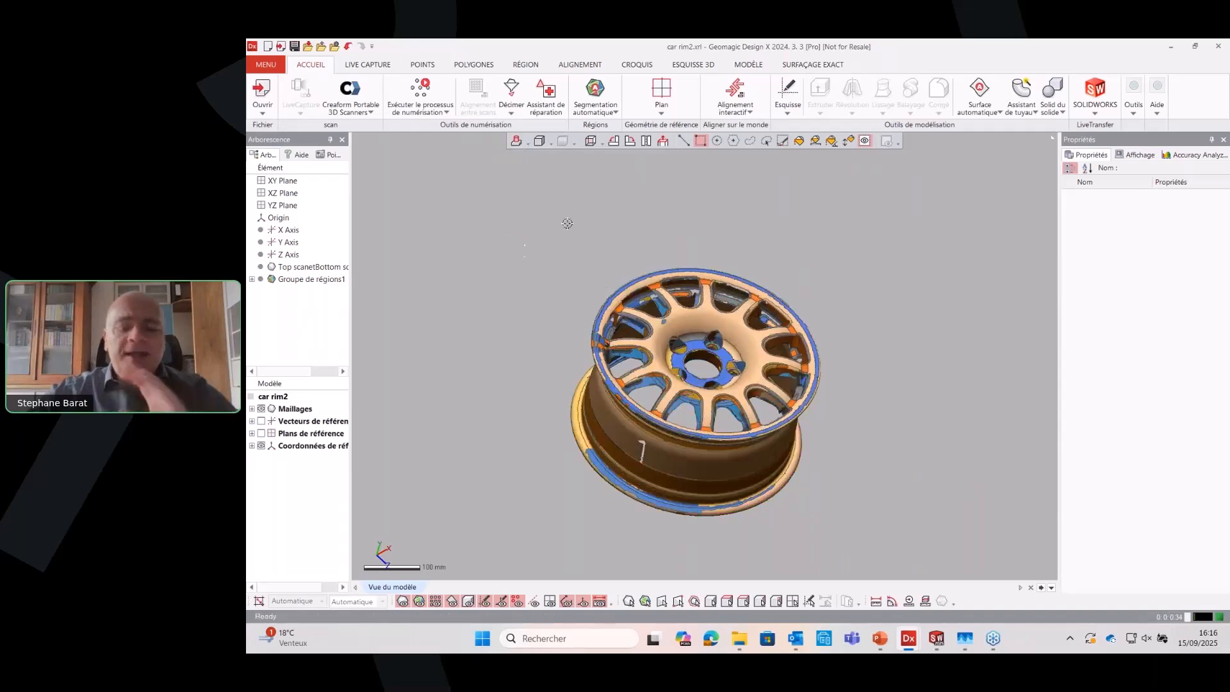
right_drag(922, 331, 855, 357)
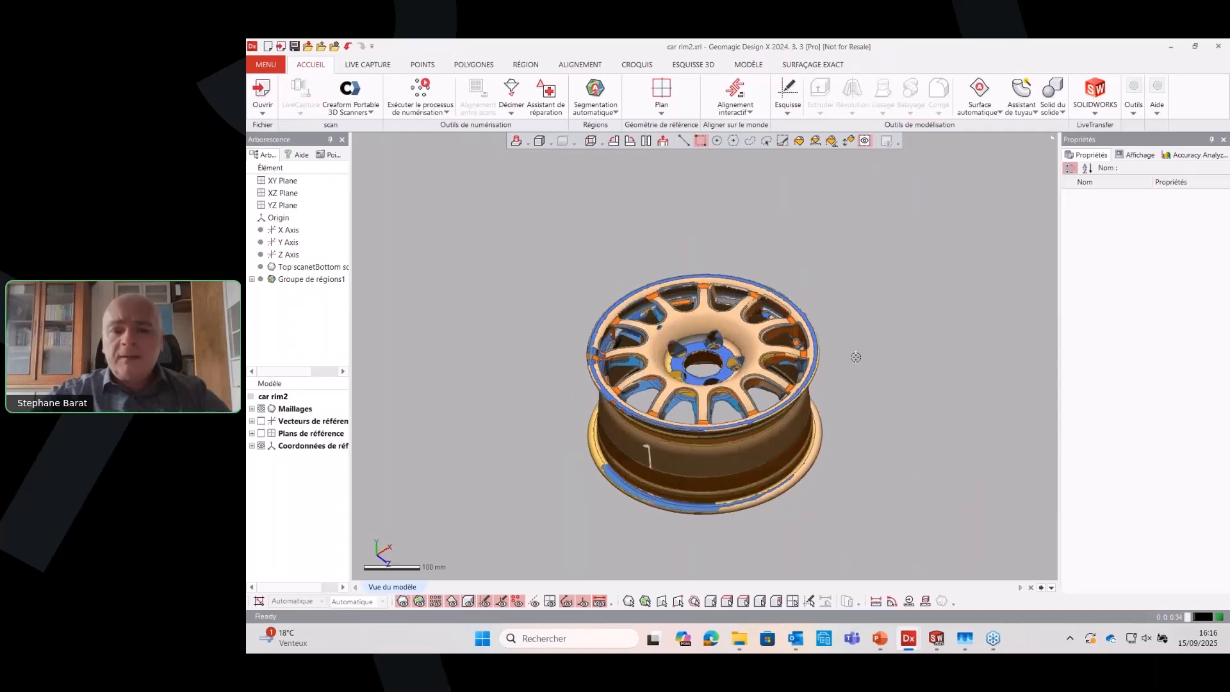
scroll(857, 352, up, 2)
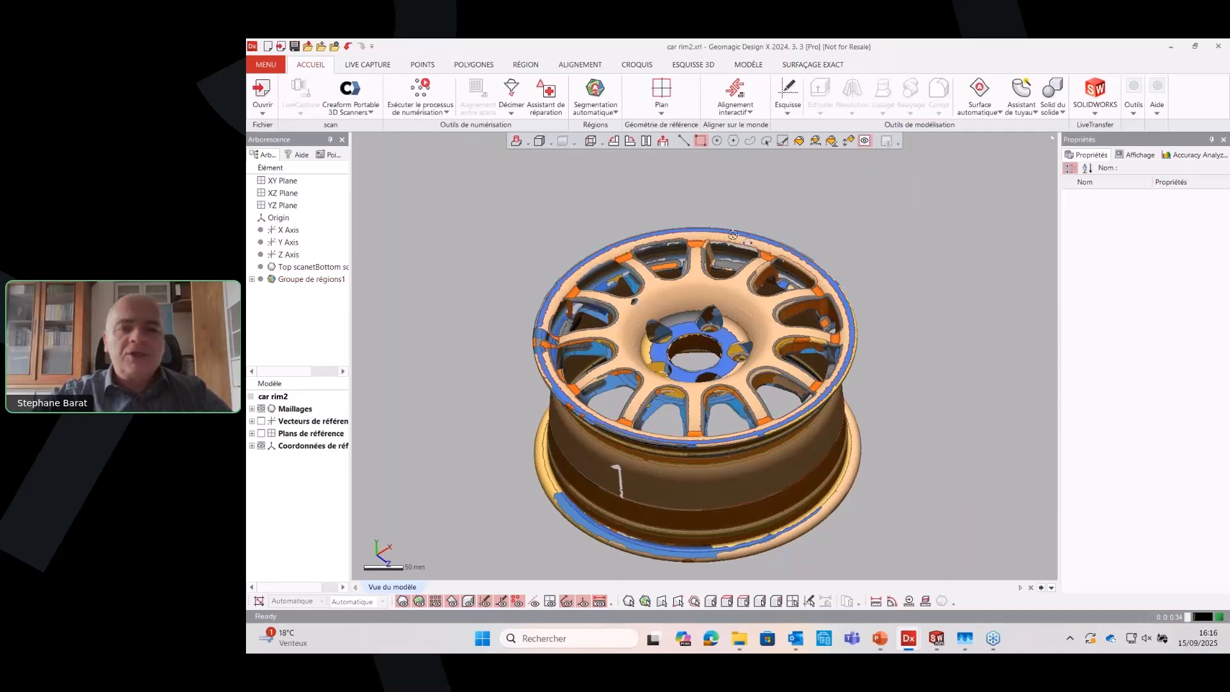
right_drag(852, 446, 829, 364)
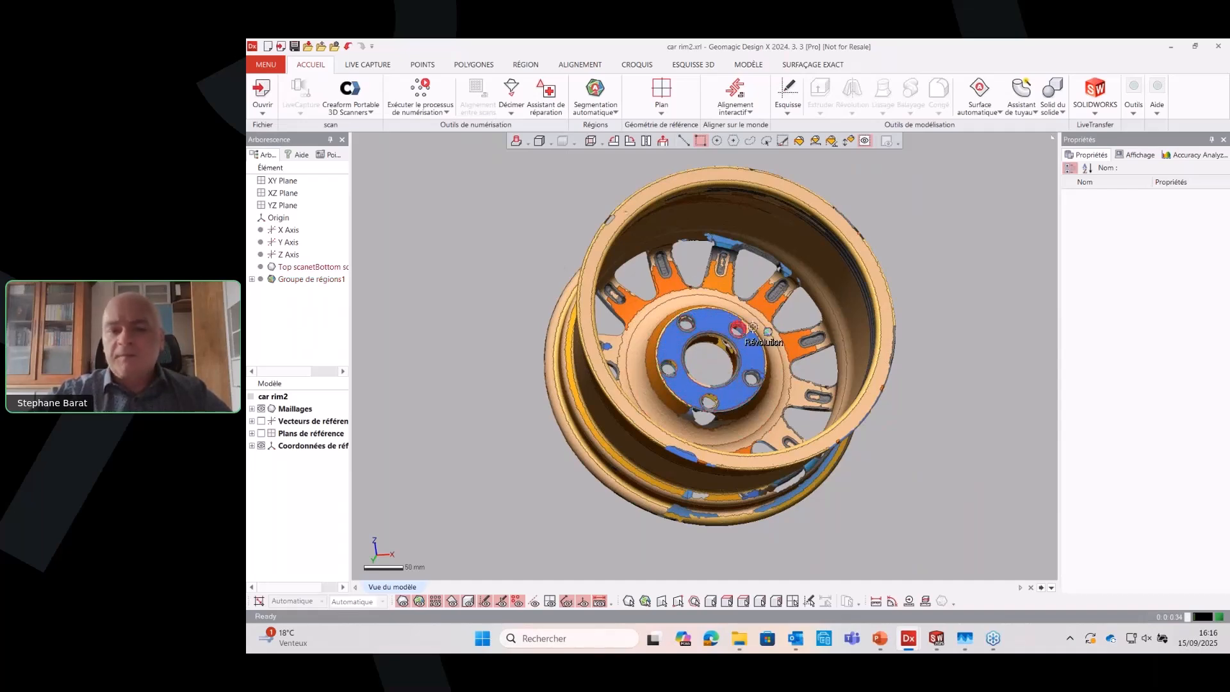
right_drag(705, 337, 700, 351)
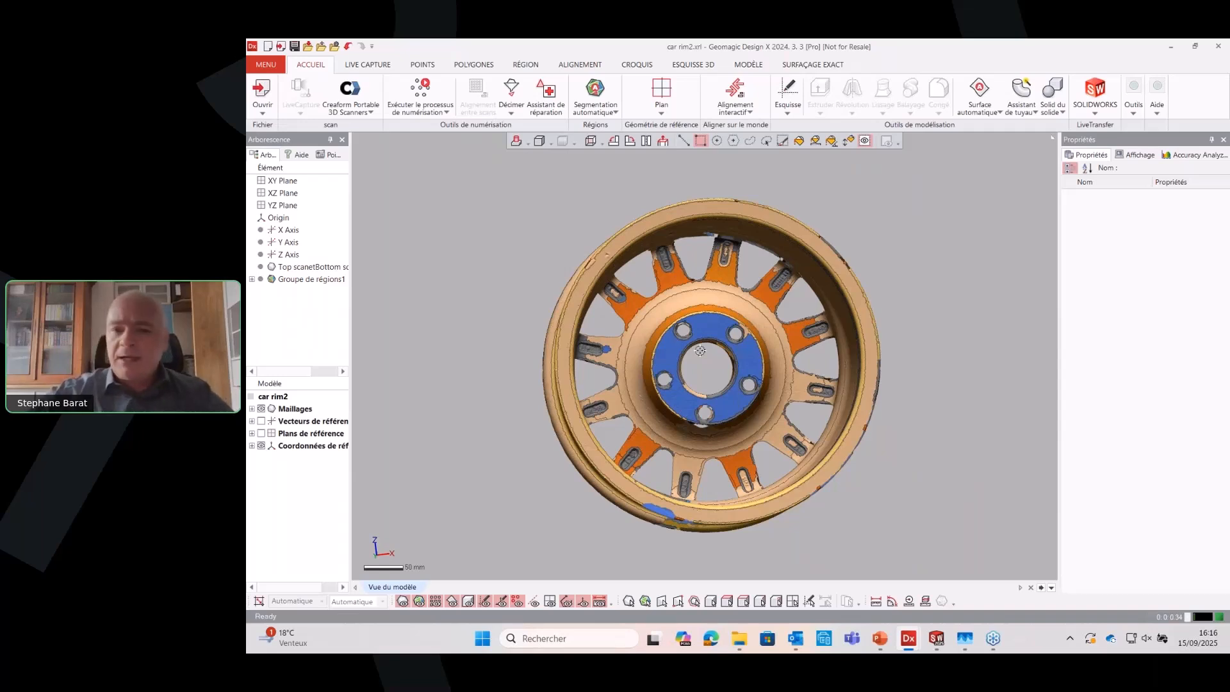
right_drag(700, 351, 751, 304)
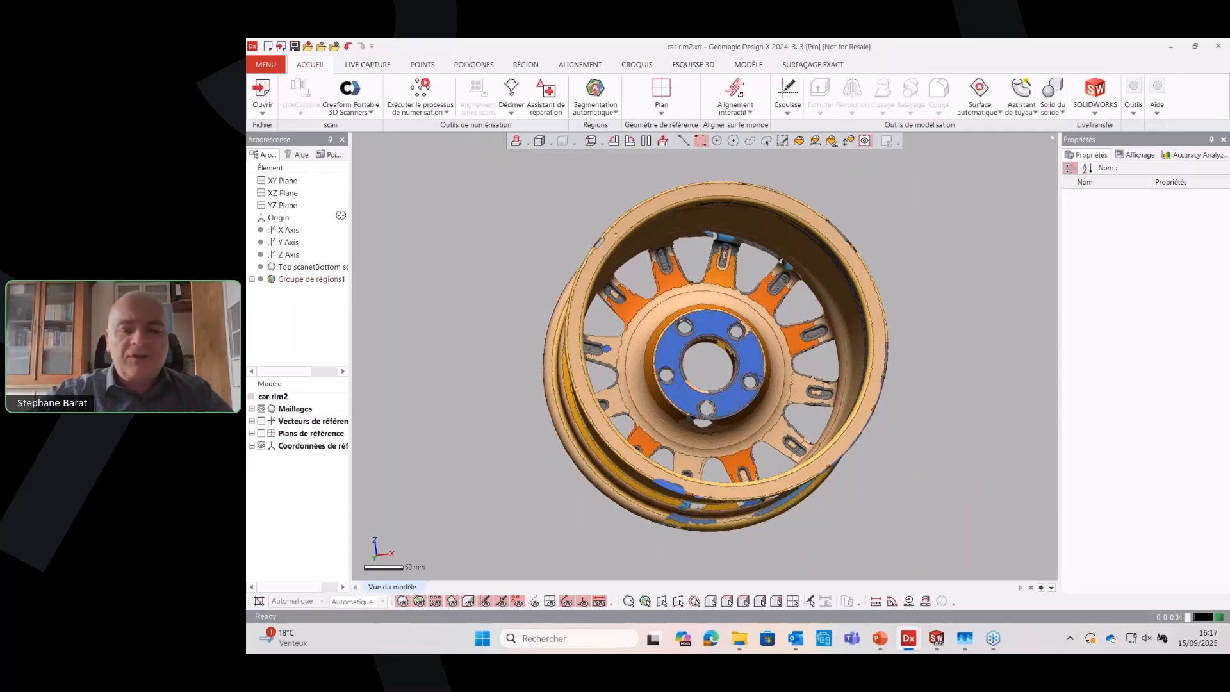
Show the reference planes to examine how the rim lies relative to them, and hide them again
key(ctrl+0)
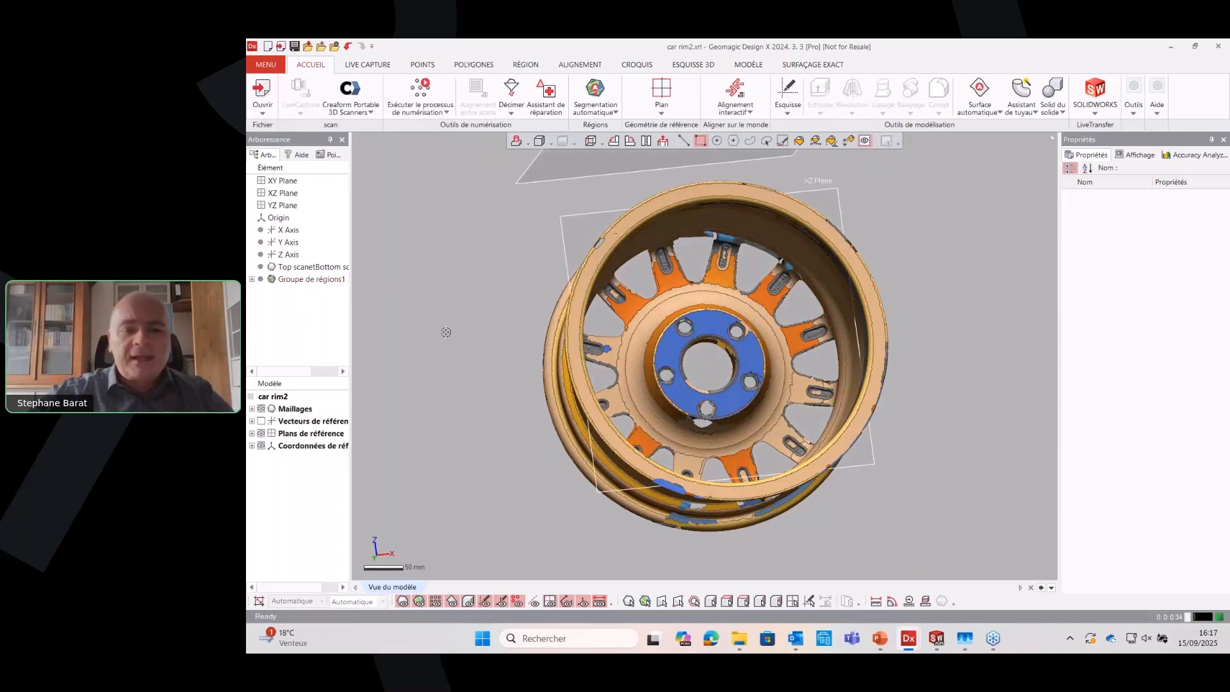
scroll(446, 332, down, 5)
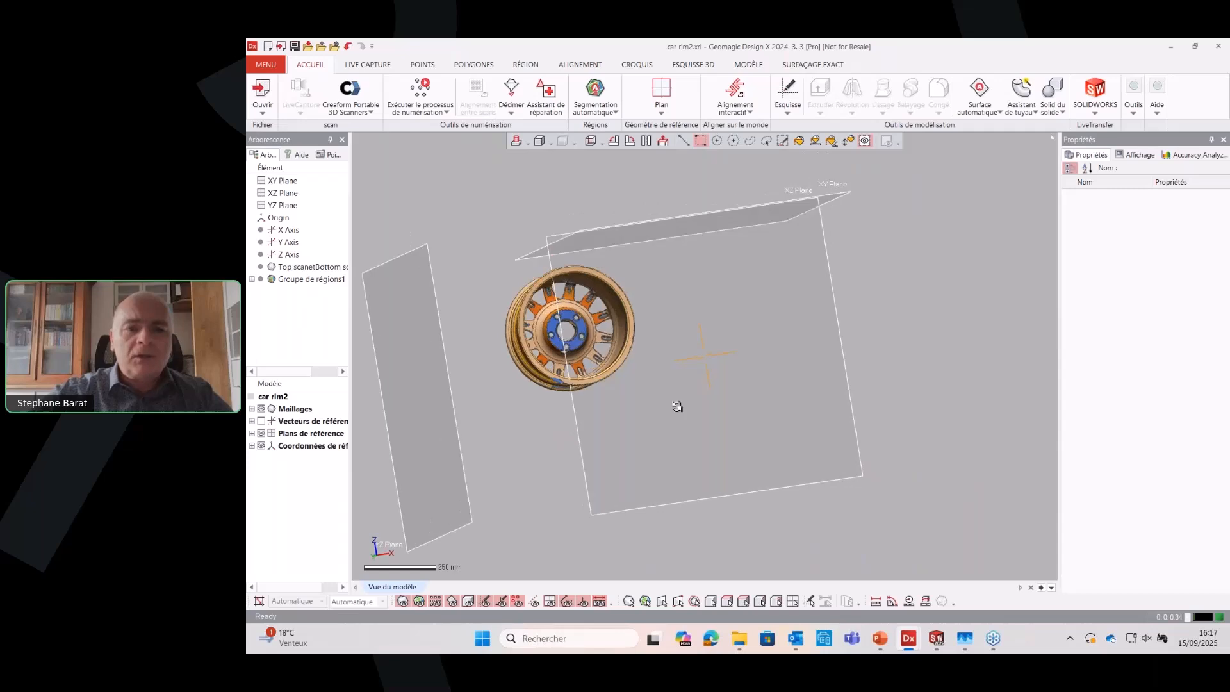
right_drag(677, 406, 811, 544)
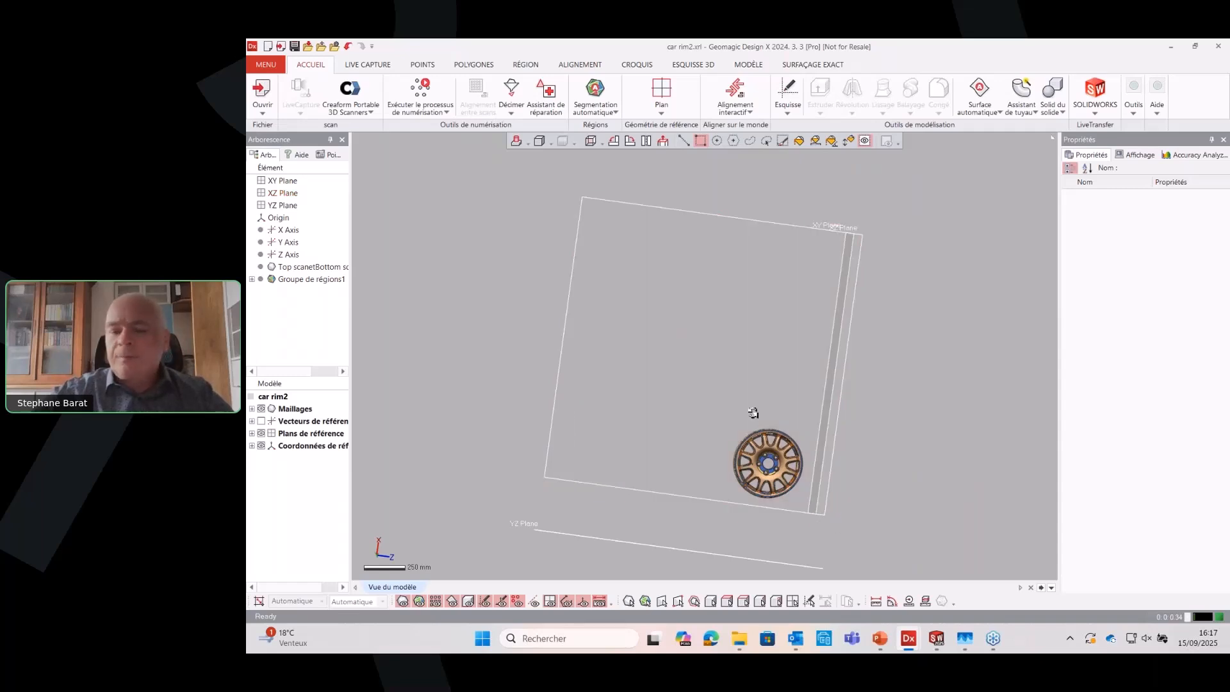
right_drag(753, 413, 748, 398)
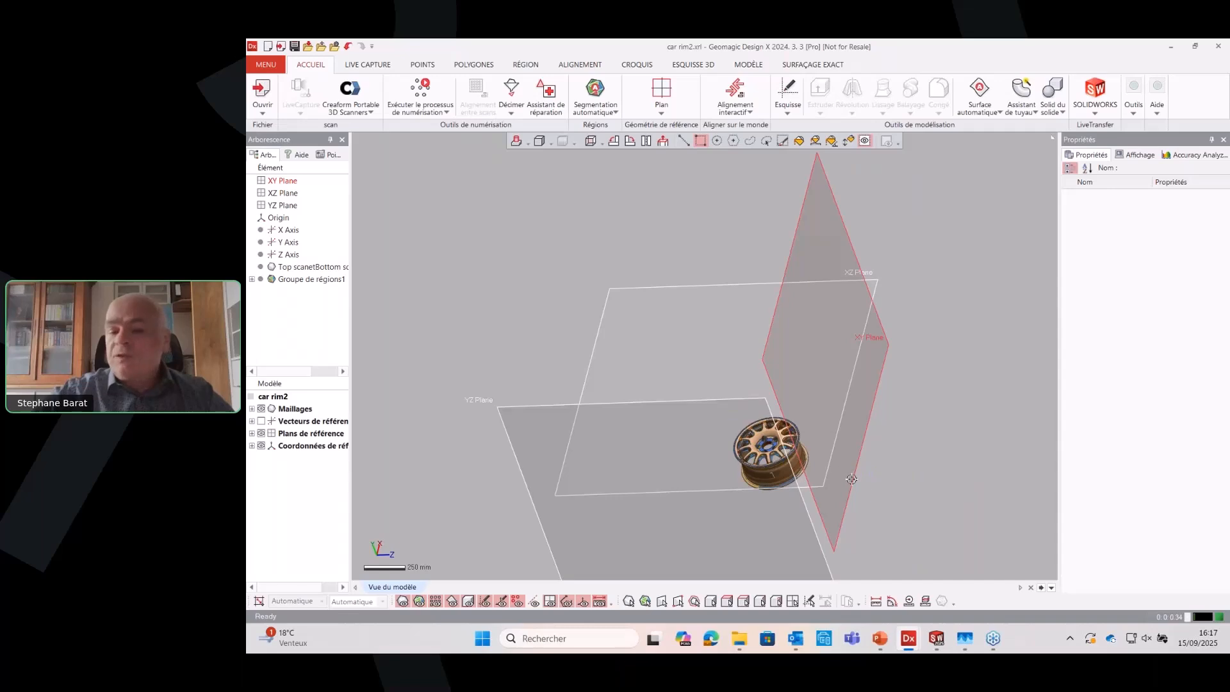
right_drag(845, 474, 801, 497)
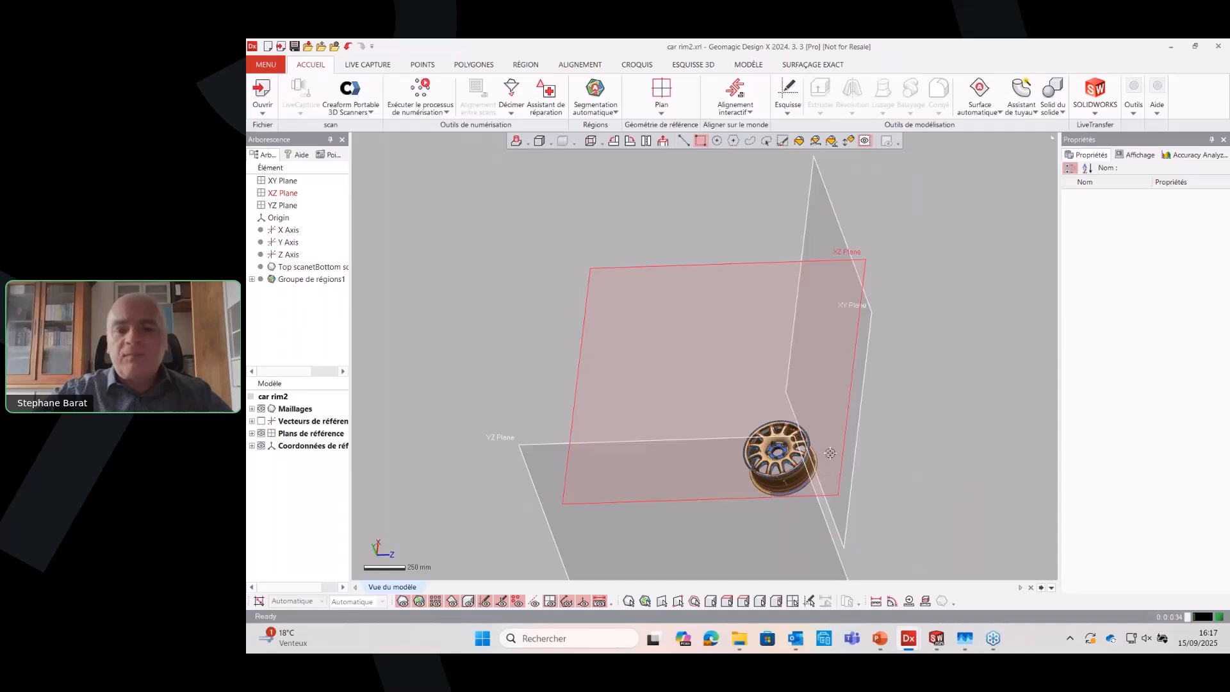
scroll(829, 455, up, 5)
key(ctrl+0)
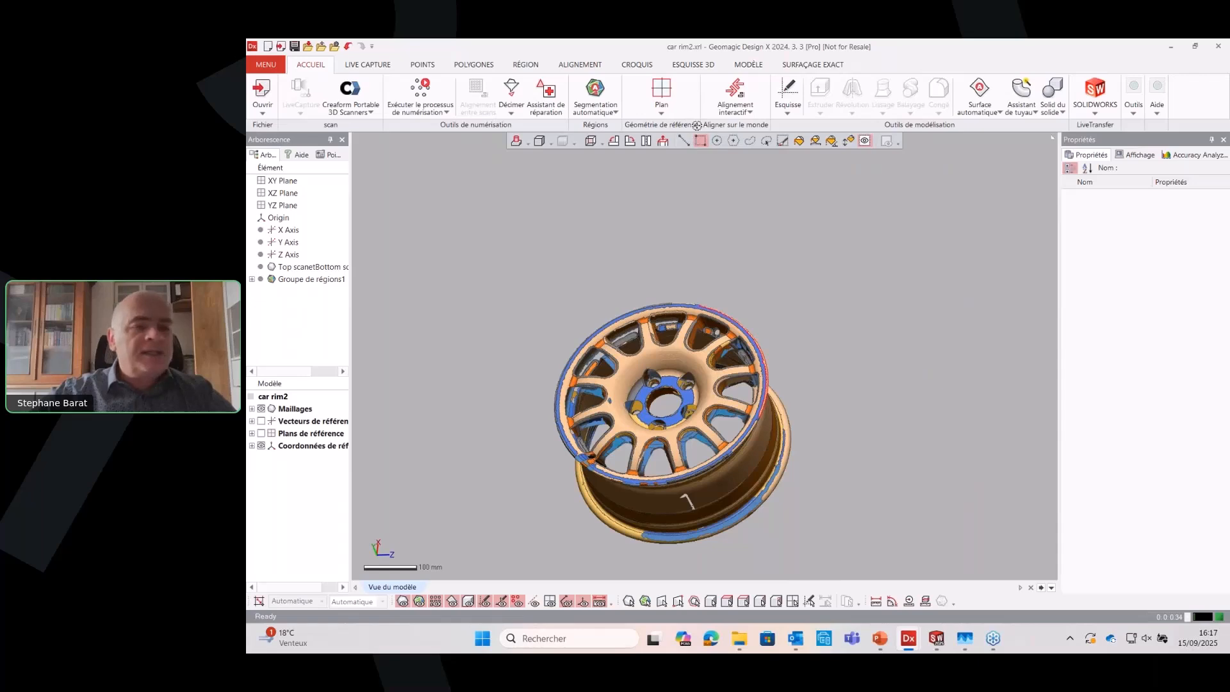
Start a mesh sketch on the planar region at the back of the hub with a 25 mm silhouette range
right_drag(865, 503, 685, 359)
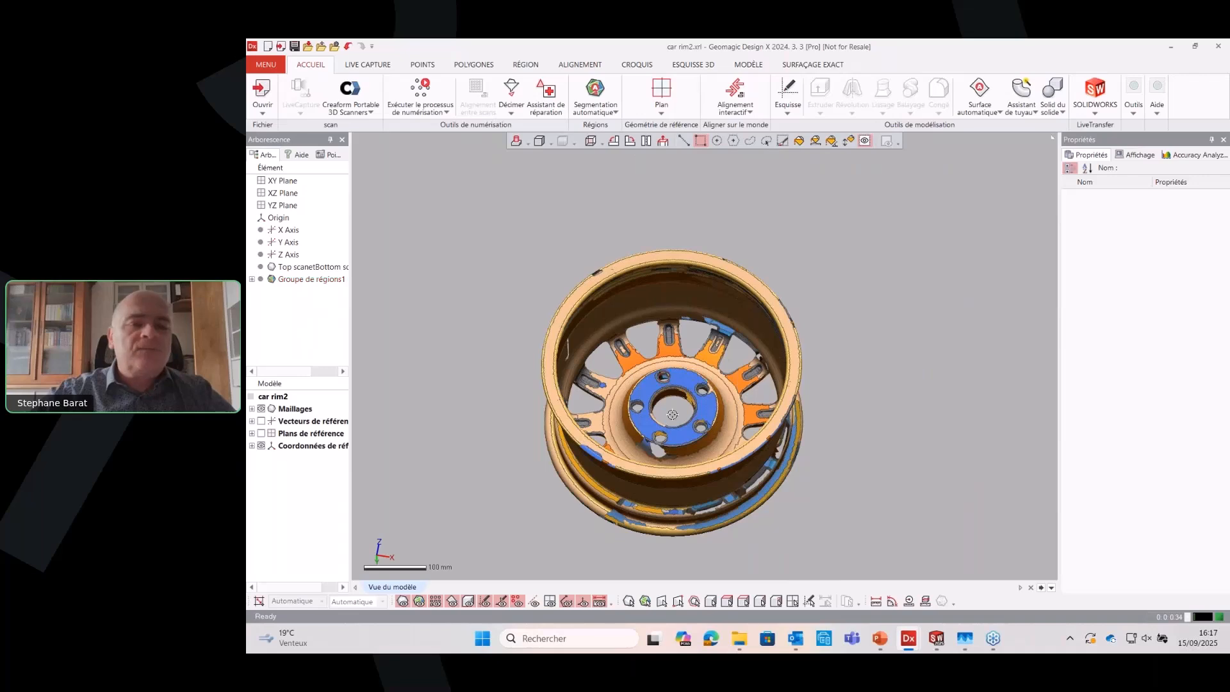
click(689, 379)
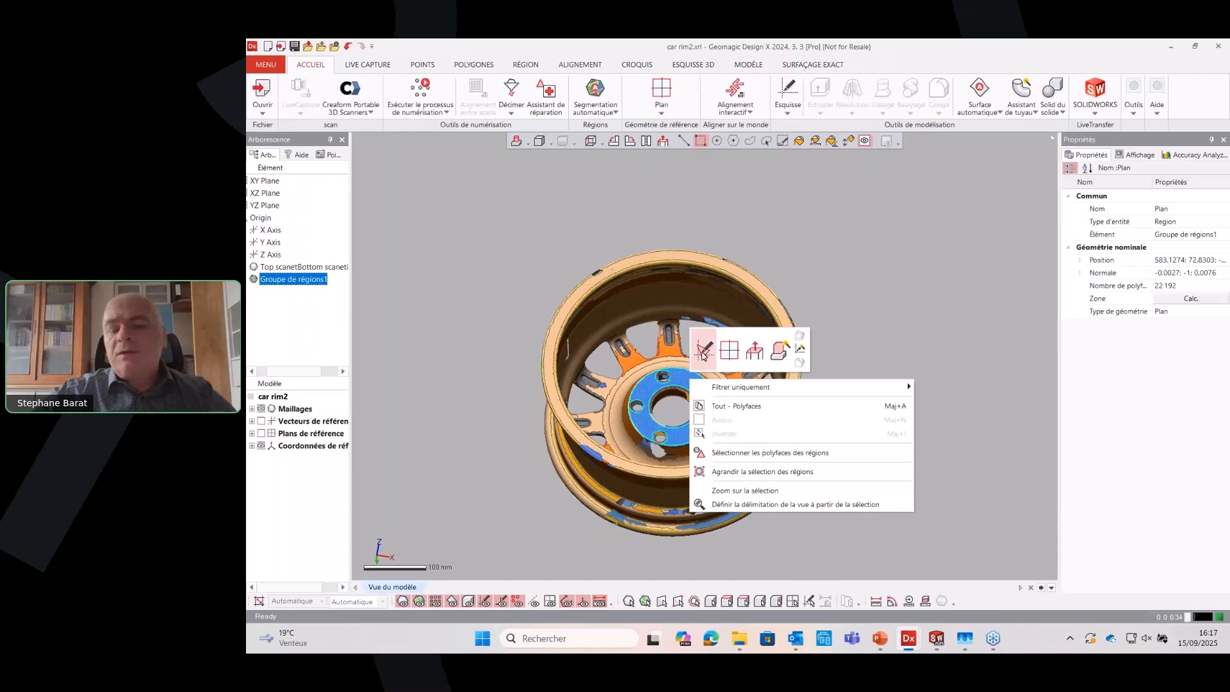
click(704, 351)
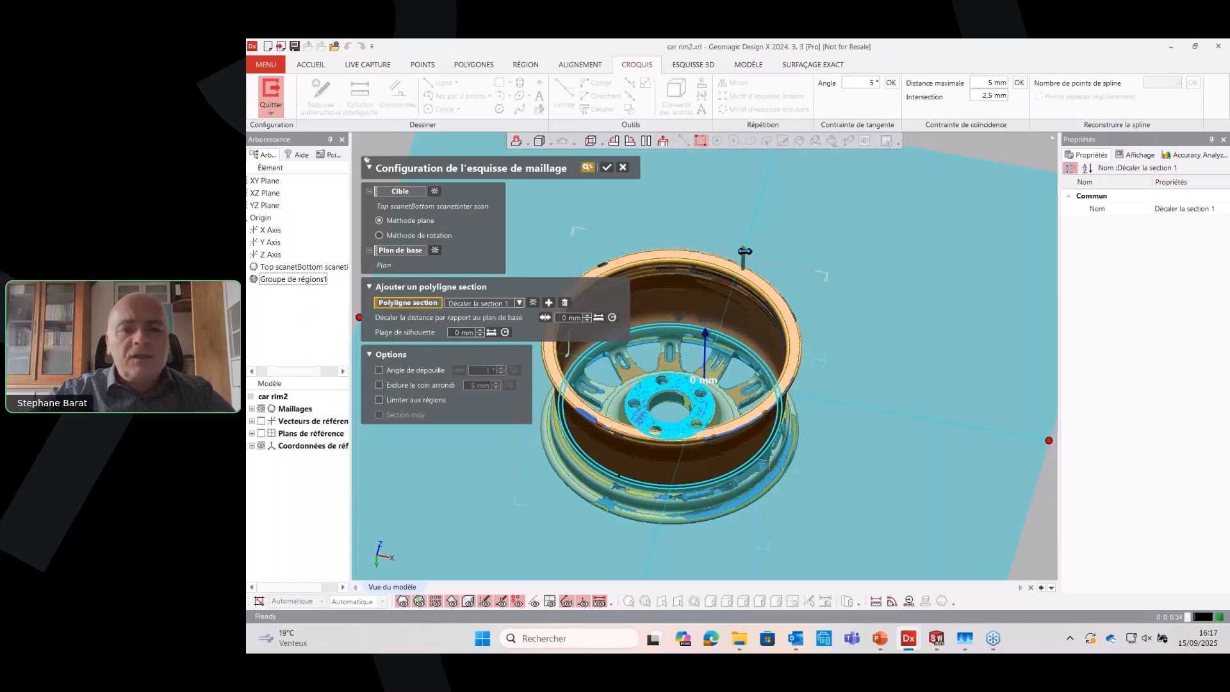
drag(744, 251, 742, 238)
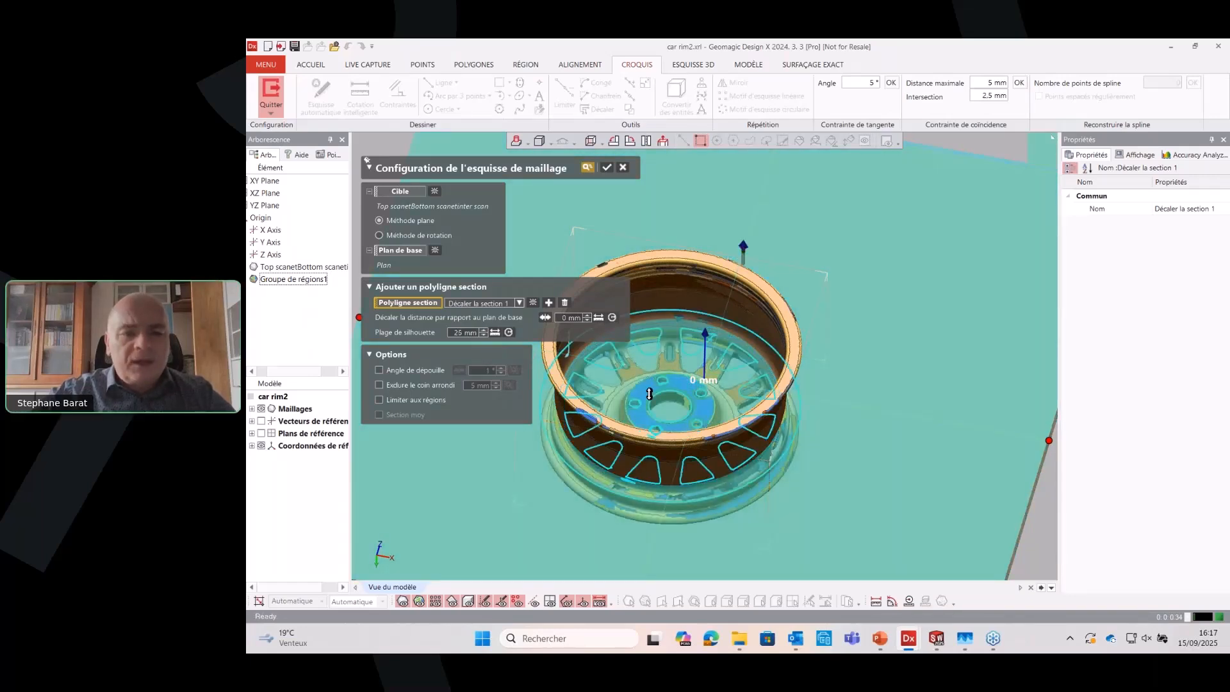
scroll(649, 394, up, 3)
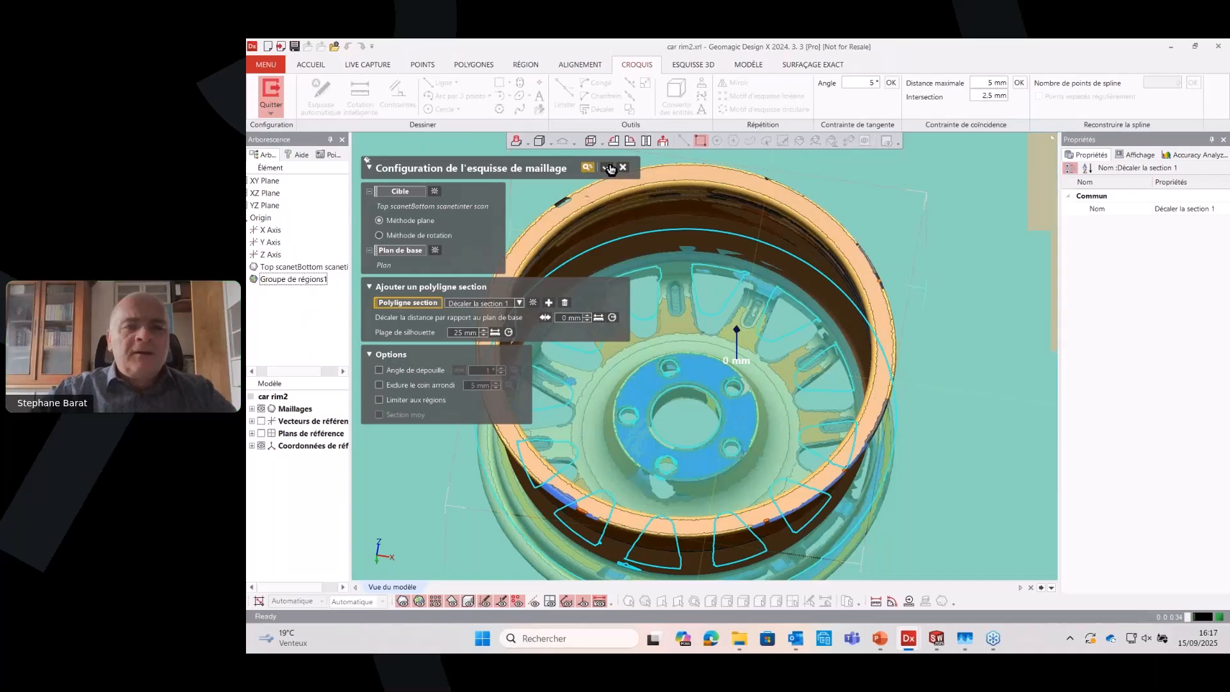
click(607, 169)
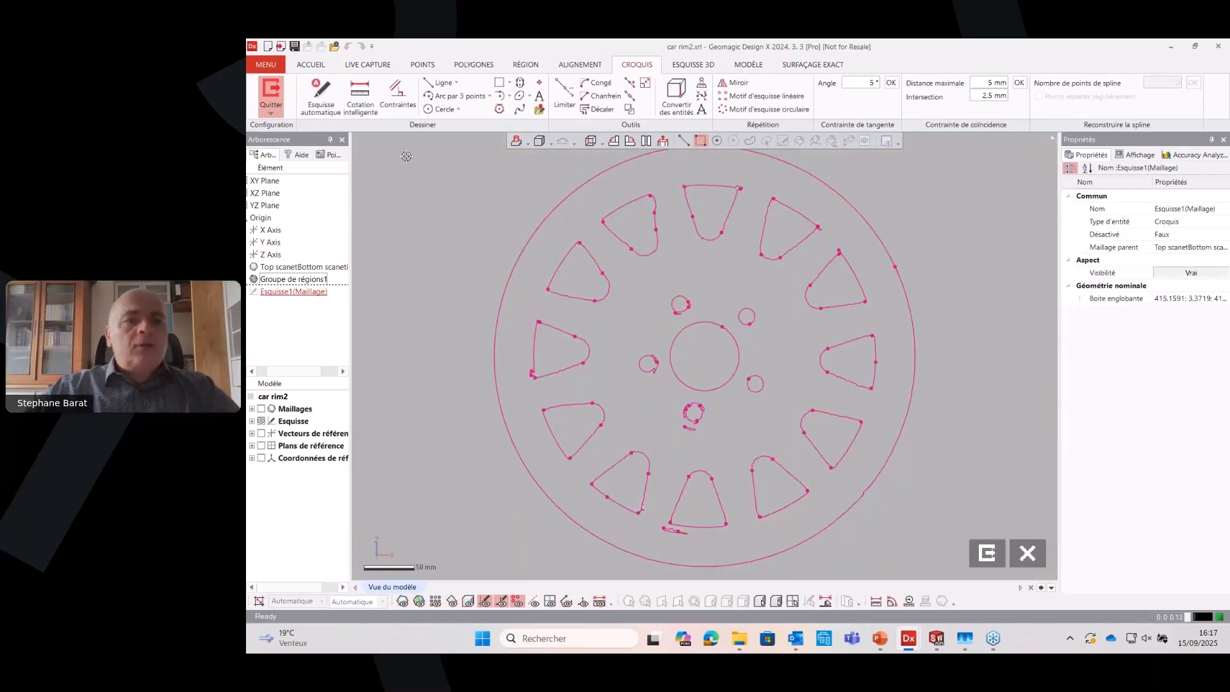
Fit one circle to the centre bore's section polyline and another to the bolt hole directly beside it
click(442, 109)
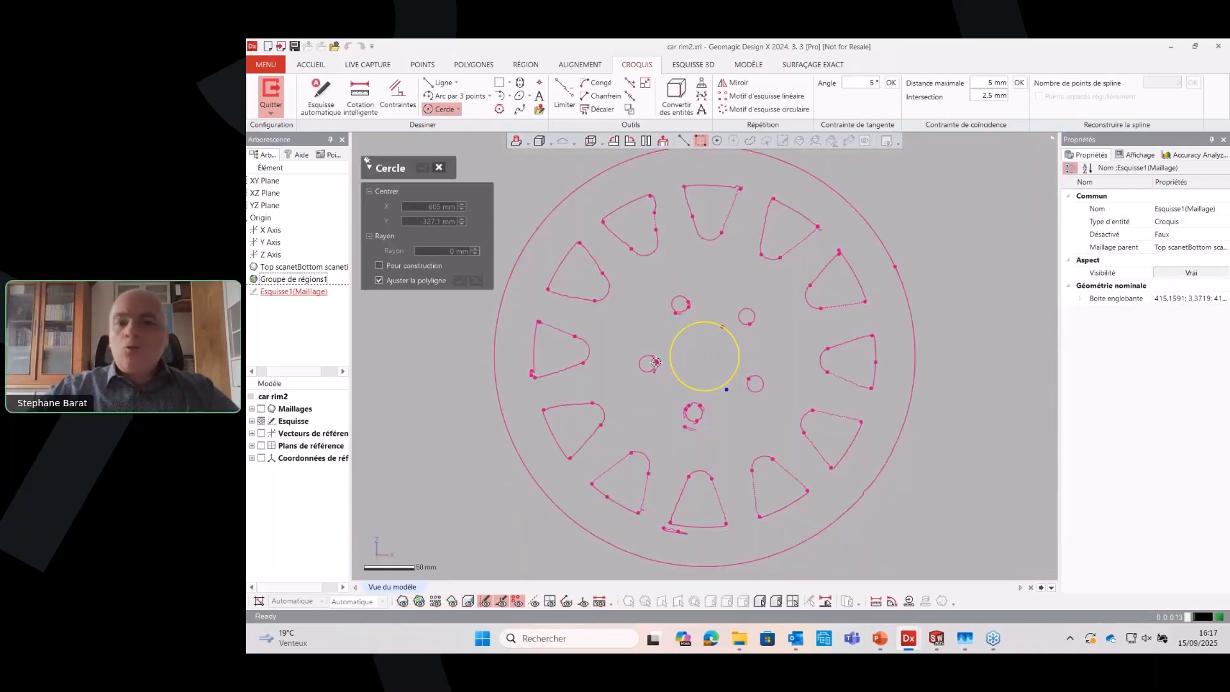
click(688, 329)
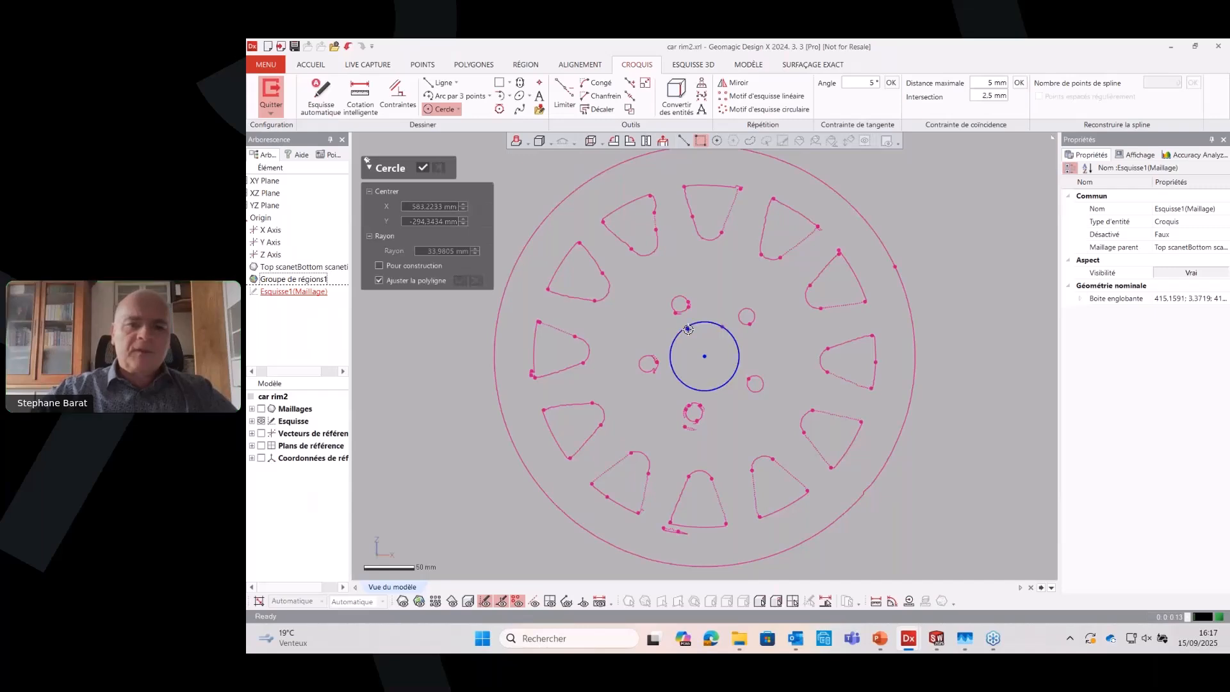
click(638, 362)
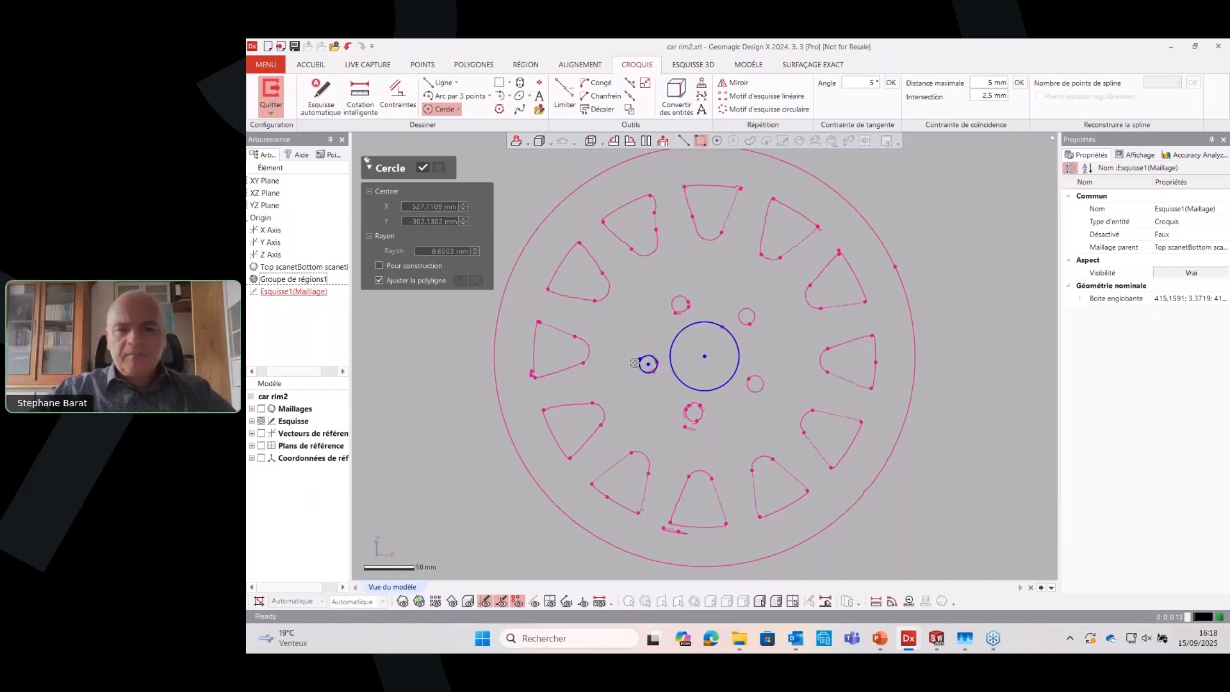
Draw a line from the centre of the bore circle to the centre of the bolt-hole circle
click(439, 82)
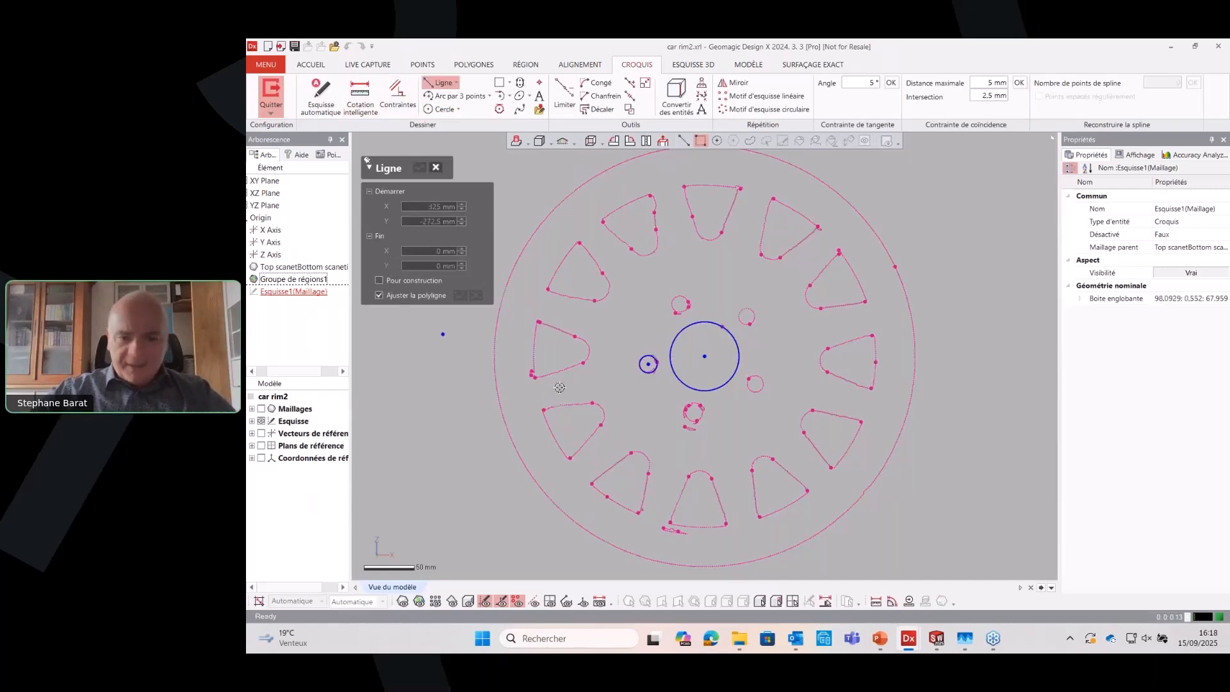
click(705, 356)
click(649, 364)
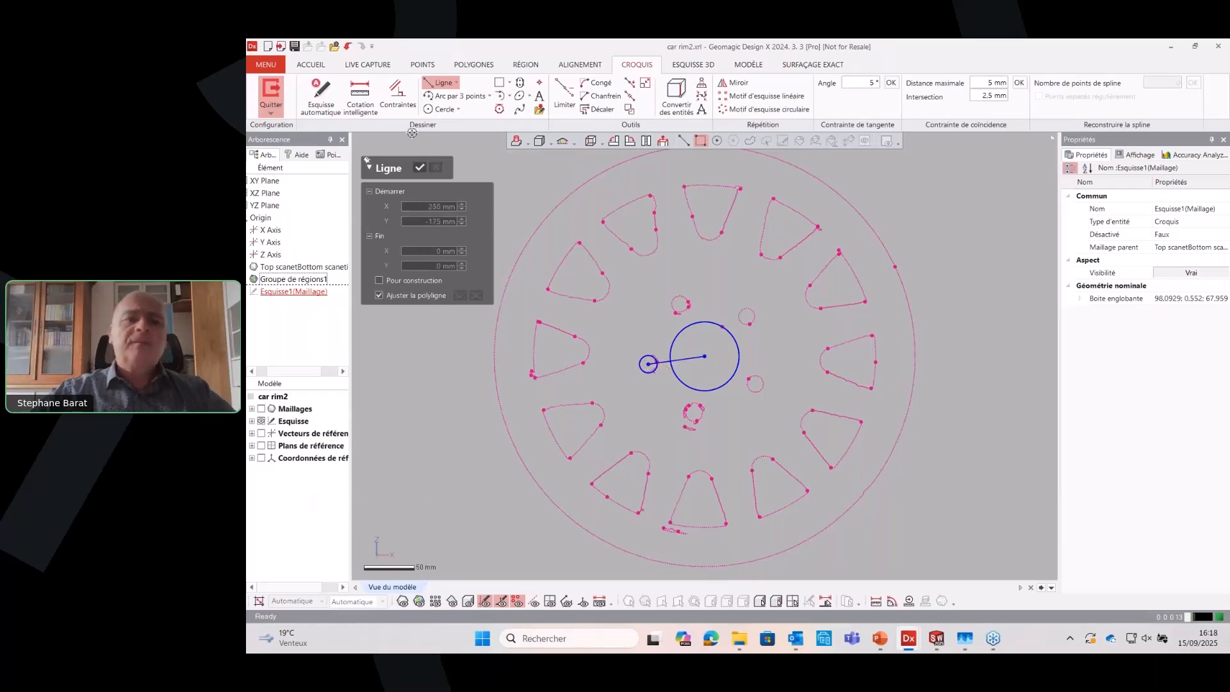
click(422, 169)
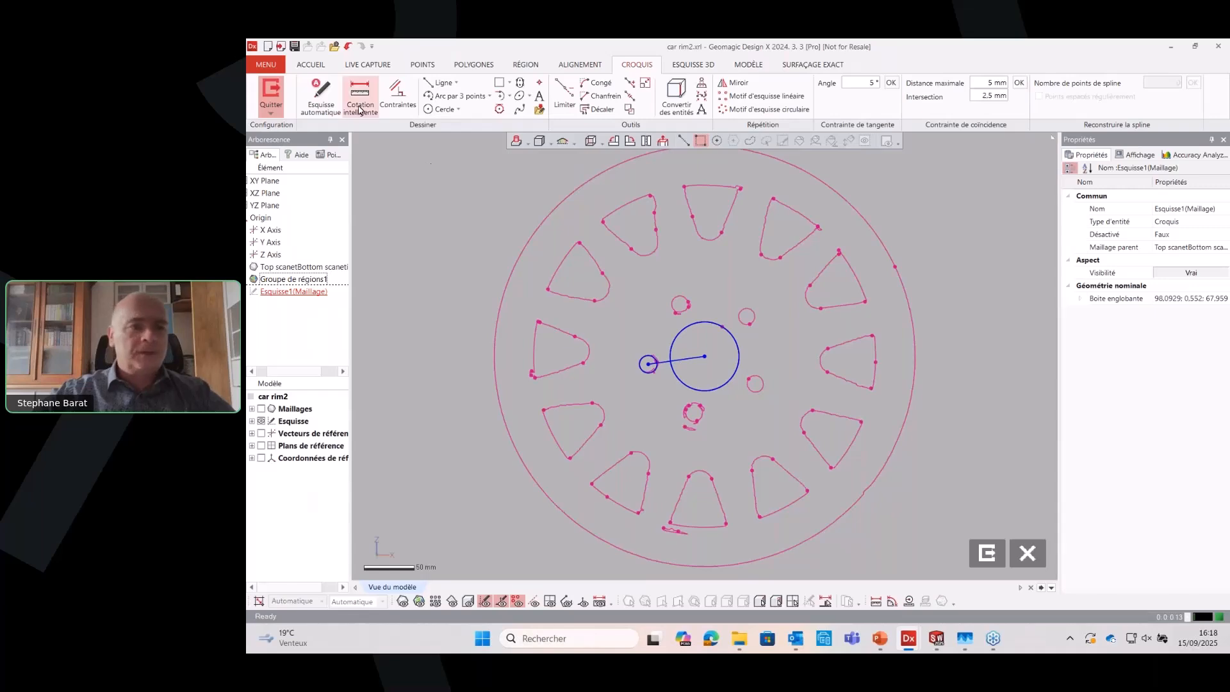
Exit the hub mesh sketch and display the rim mesh with its regions again
click(263, 91)
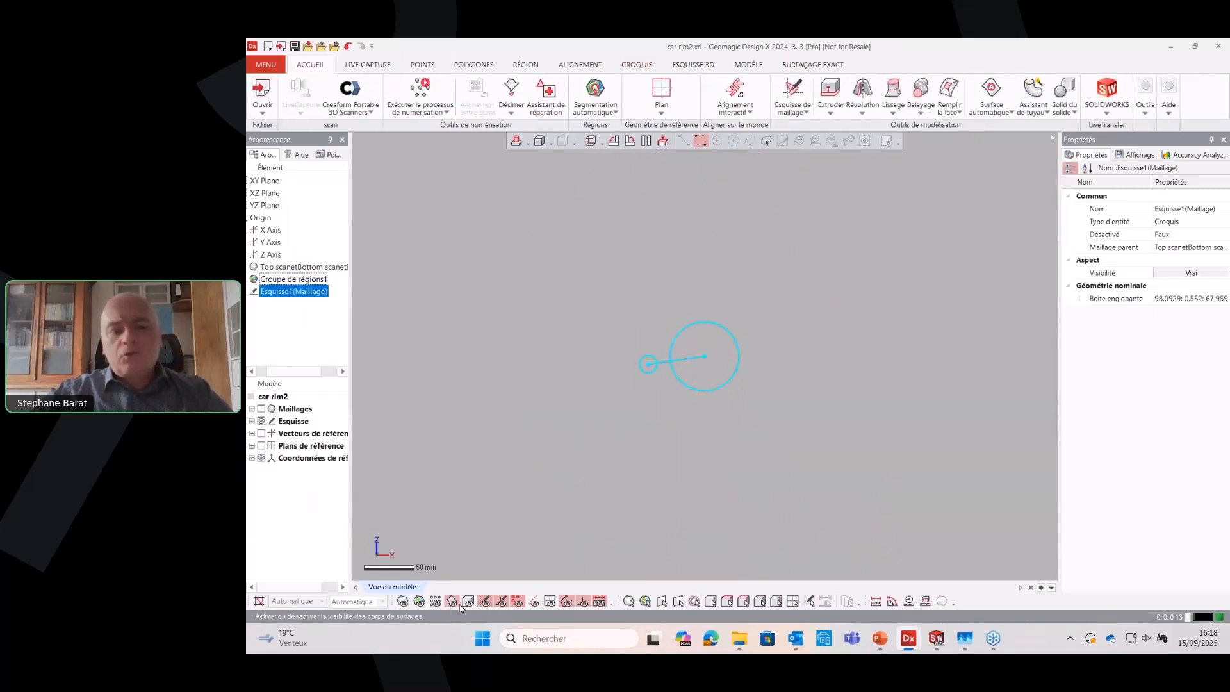
click(402, 602)
right_drag(795, 378, 827, 347)
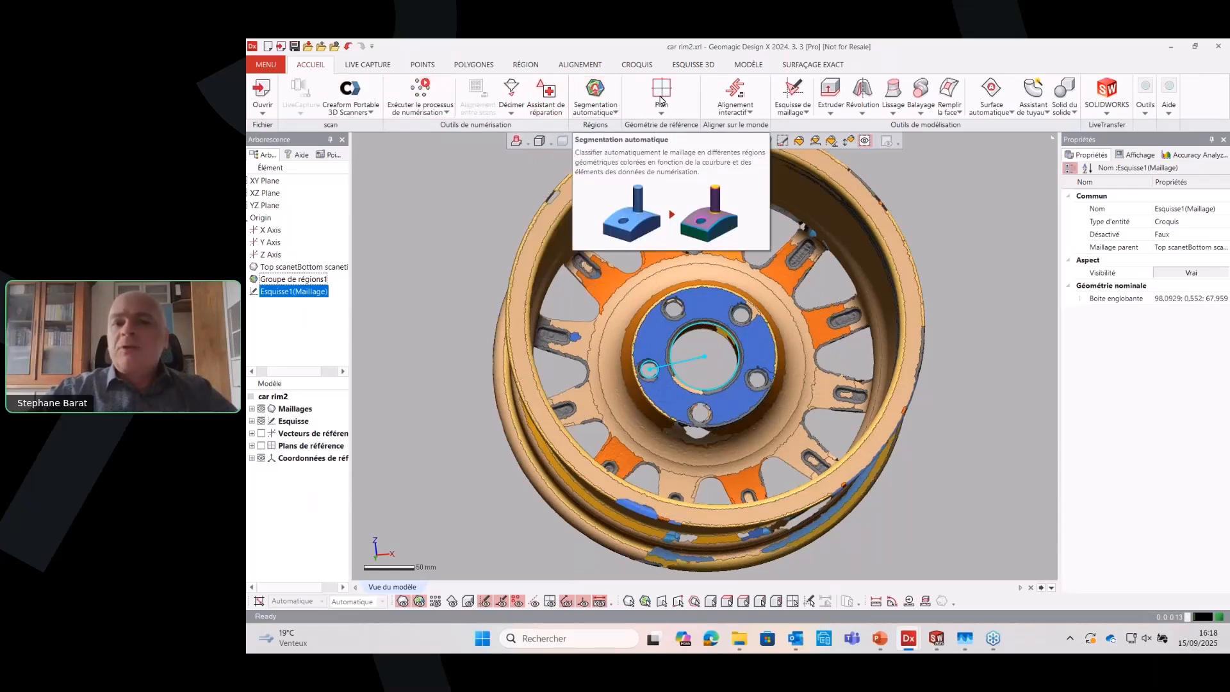
Start an interactive alignment of the rim mesh and set its position to the centre point of the bore circle
click(732, 90)
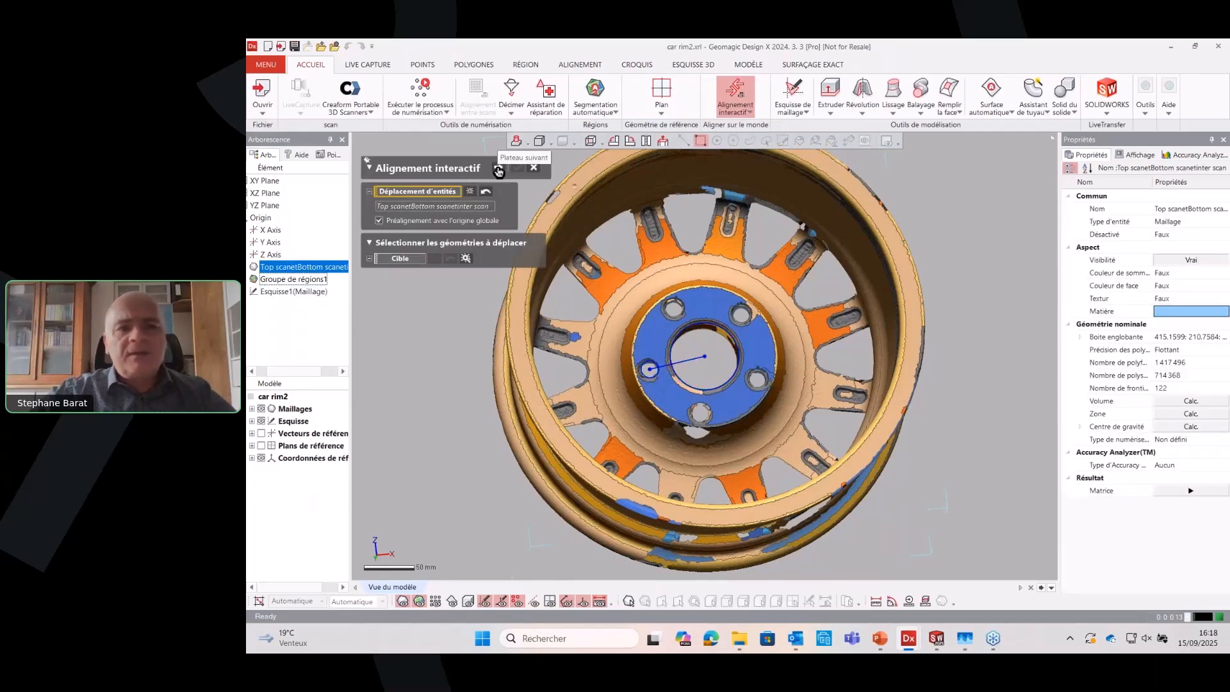
click(498, 169)
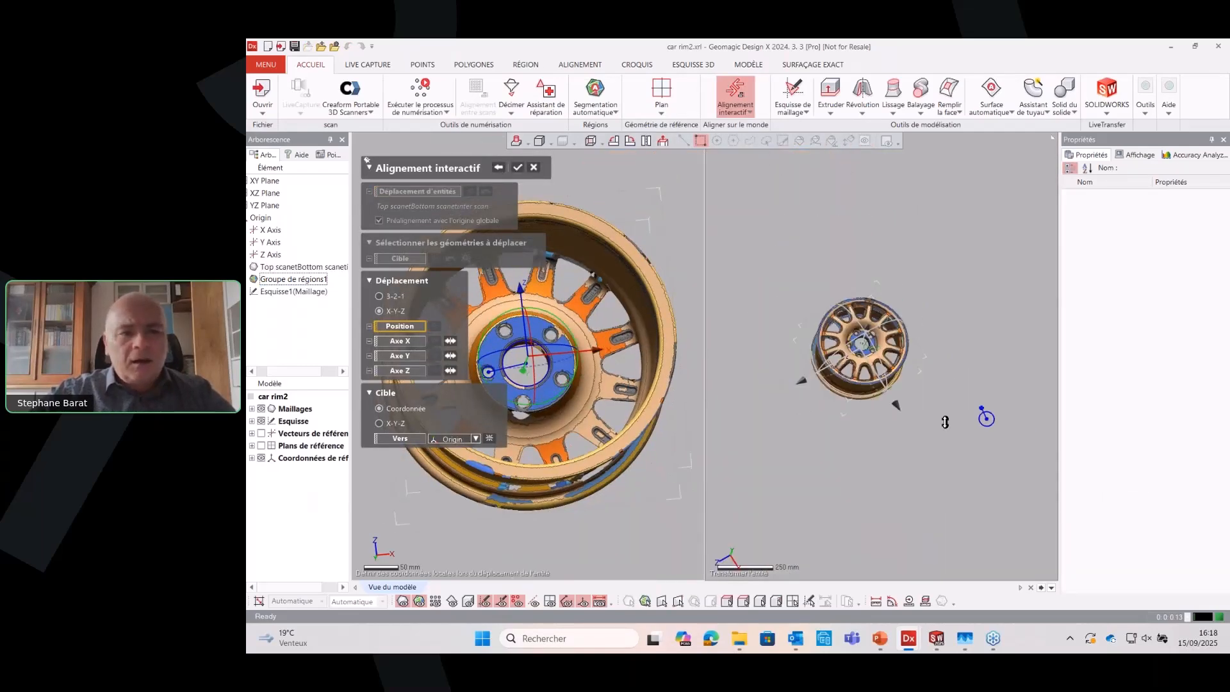
scroll(945, 422, down, 1)
scroll(560, 384, down, 2)
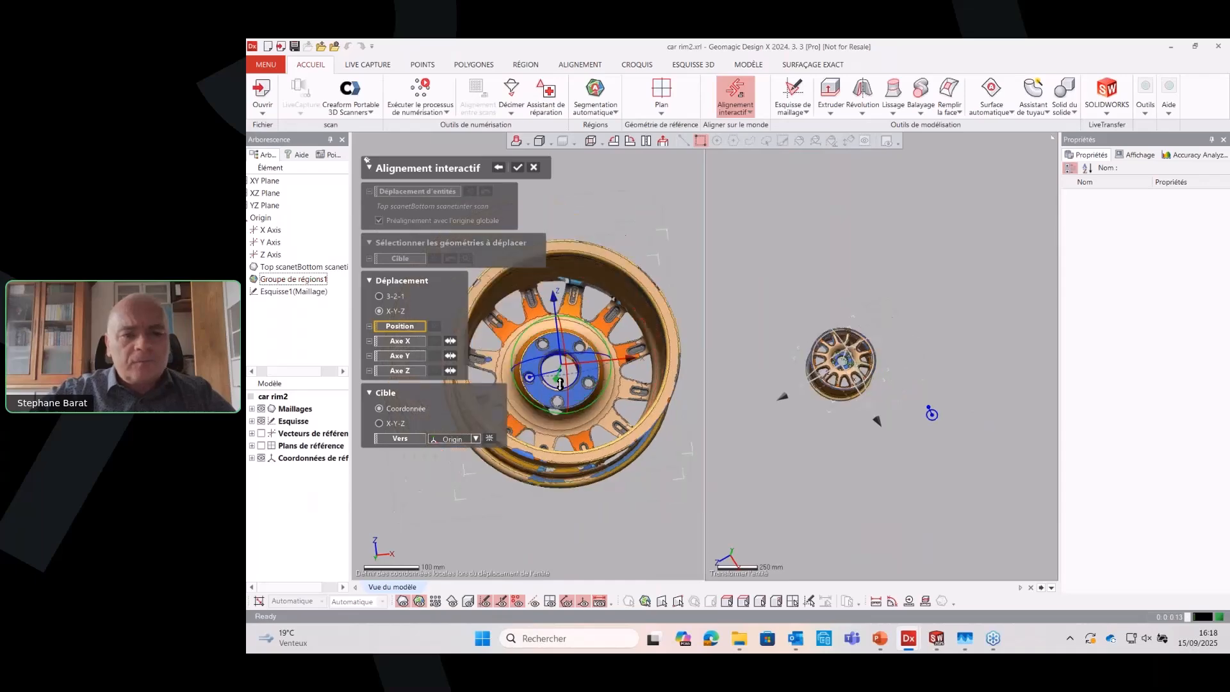
right_drag(559, 384, 540, 356)
scroll(528, 344, up, 5)
ctrl+right_drag(692, 391, 586, 362)
scroll(636, 364, up, 2)
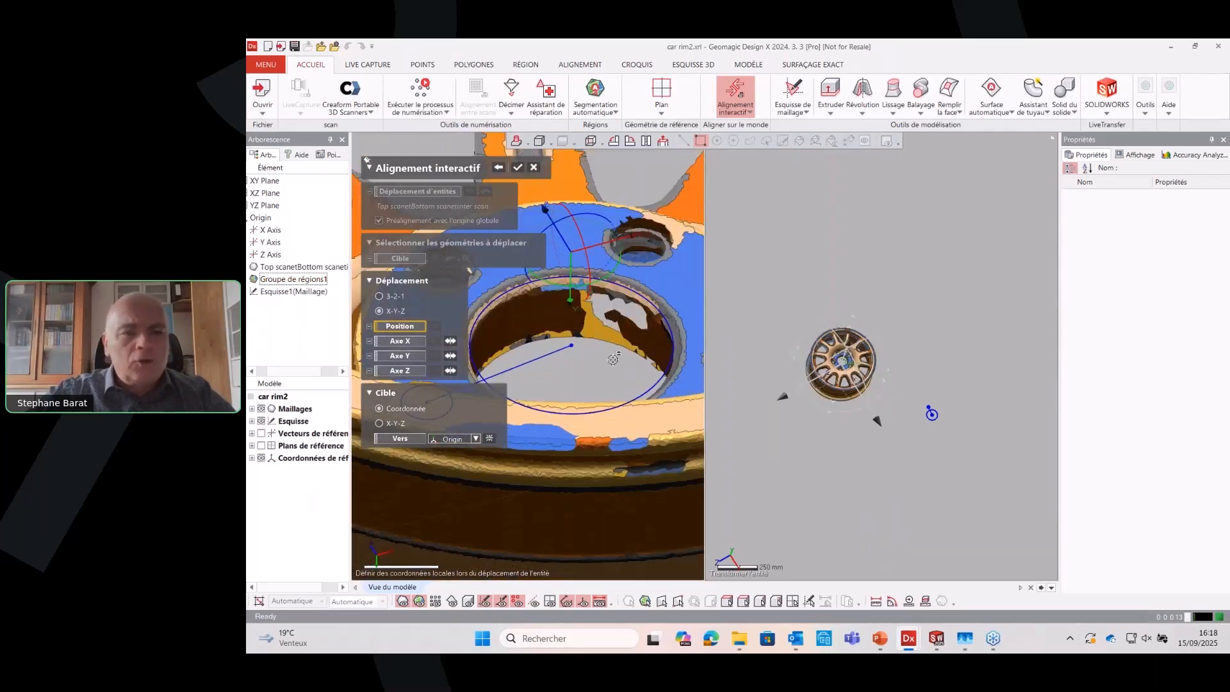
click(613, 360)
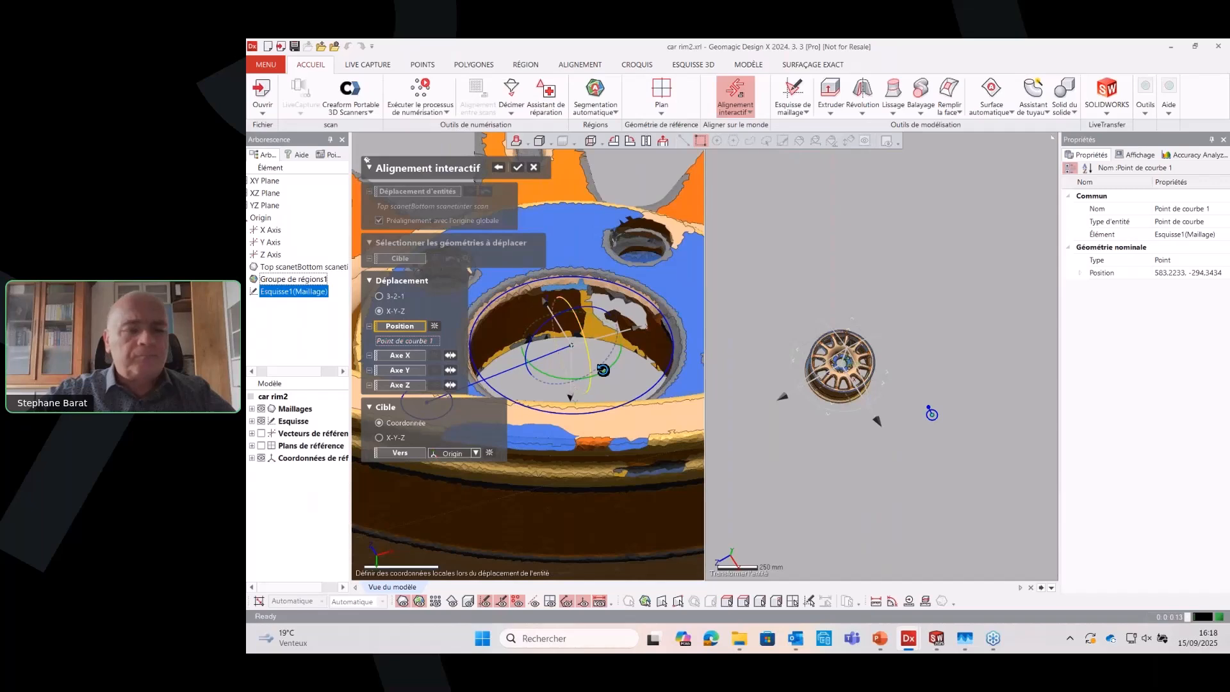
Define the alignment's Z axis from the planar region at the back of the hub and reverse its direction
scroll(625, 339, down, 2)
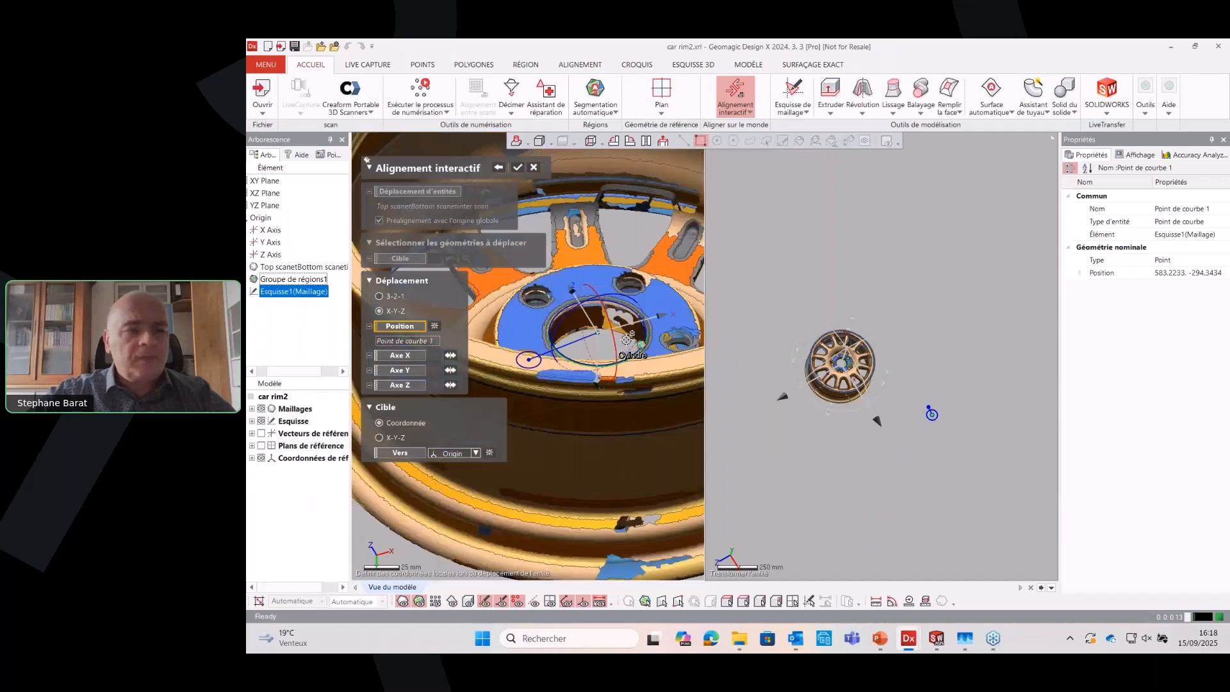
click(393, 385)
click(569, 277)
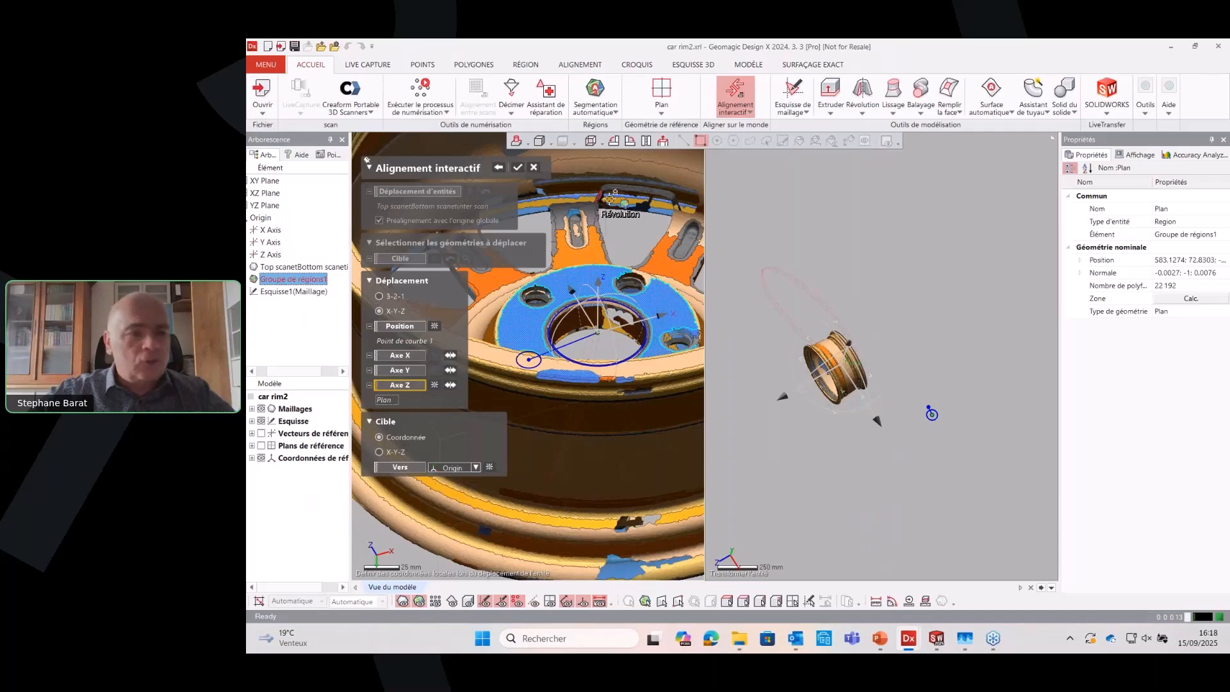
click(451, 386)
scroll(585, 328, down, 3)
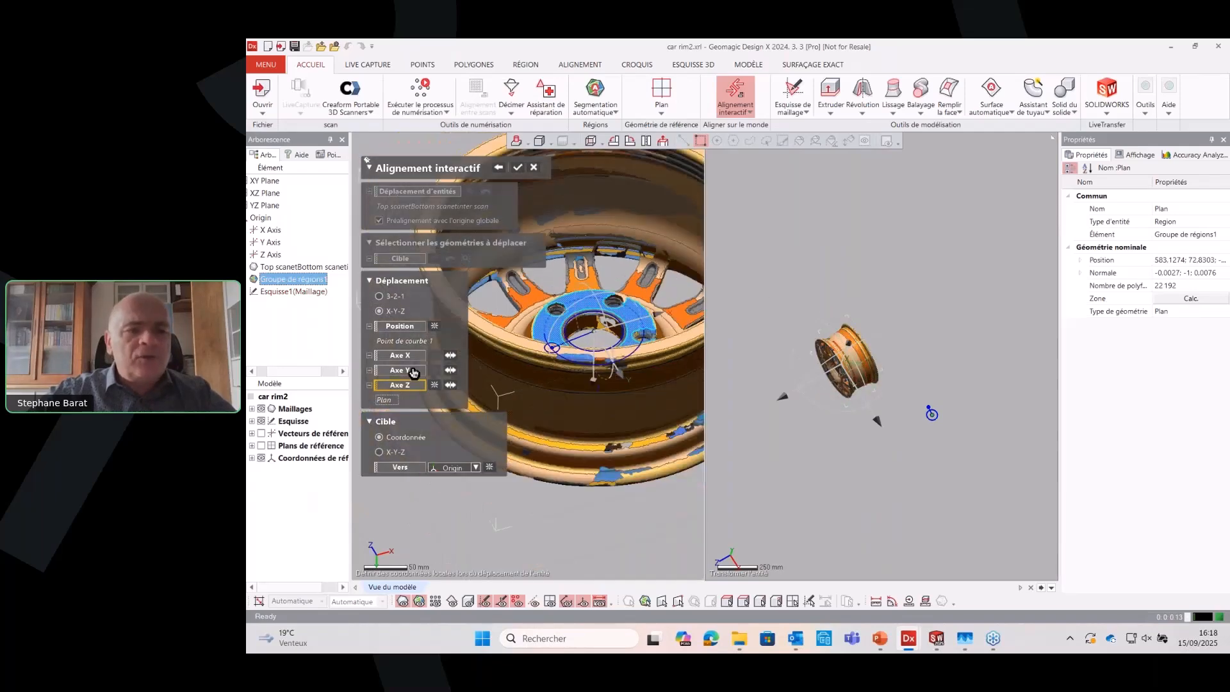
Define the Y axis from the line between the bore and bolt-hole centres, check the front view and apply the alignment
click(411, 371)
right_drag(652, 306, 621, 354)
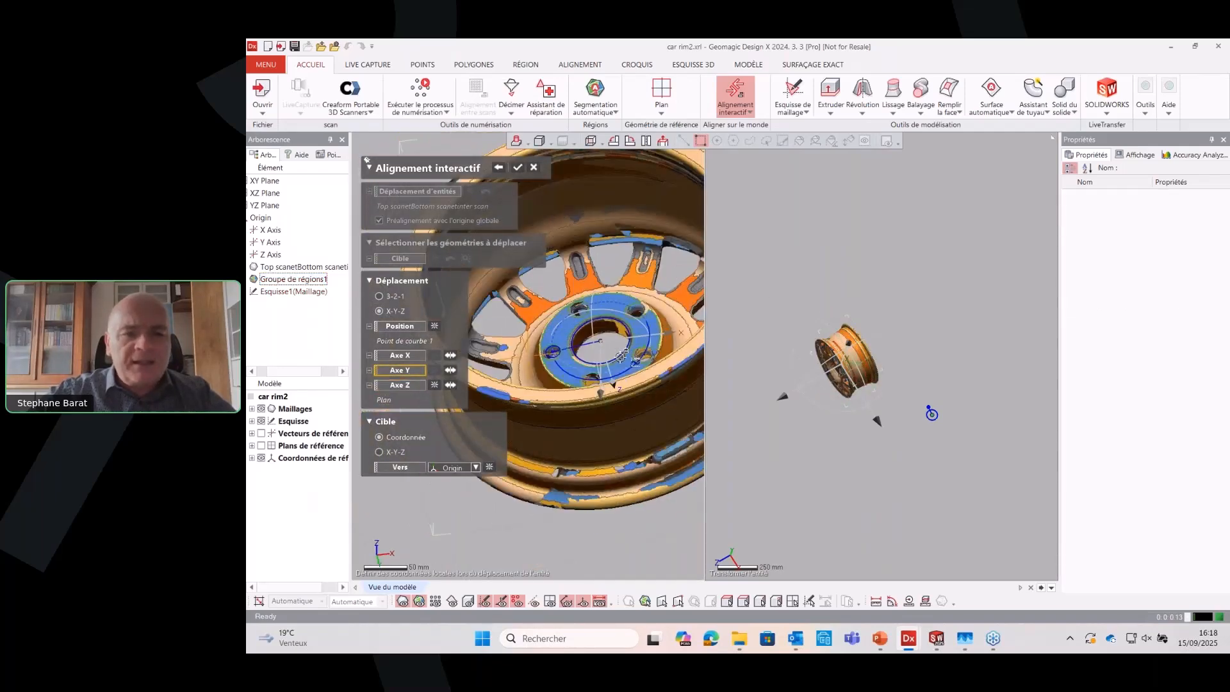
click(586, 346)
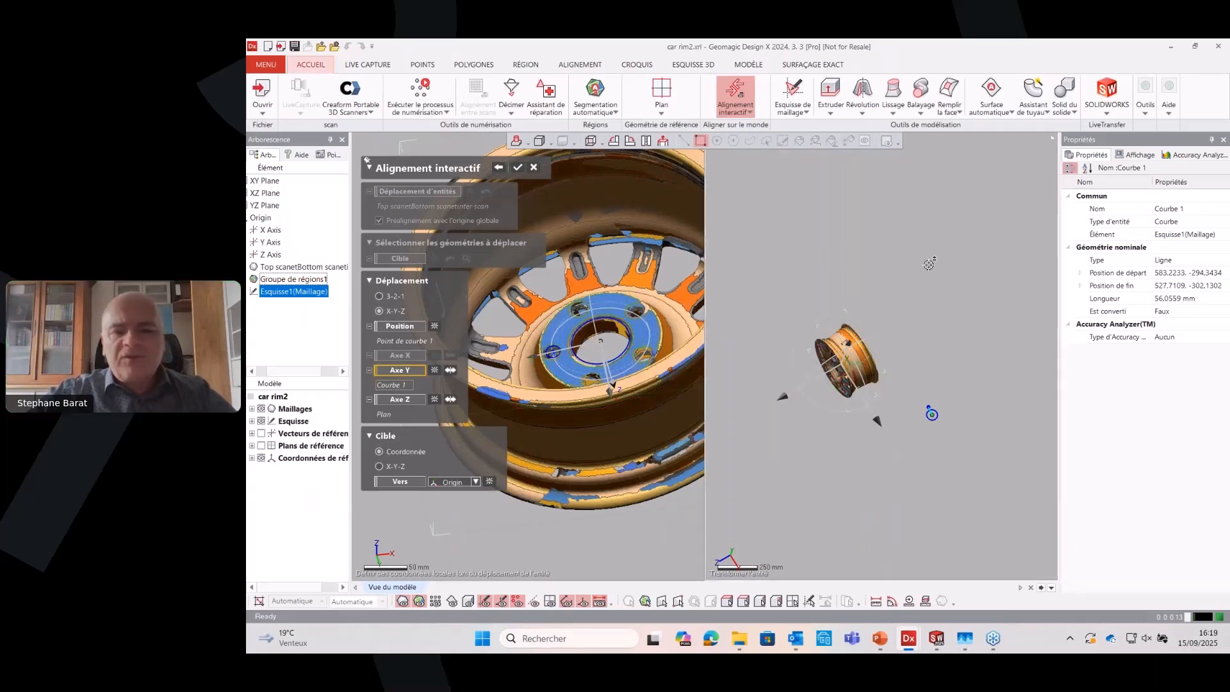
key(alt+1)
scroll(823, 277, up, 1)
scroll(905, 500, up, 6)
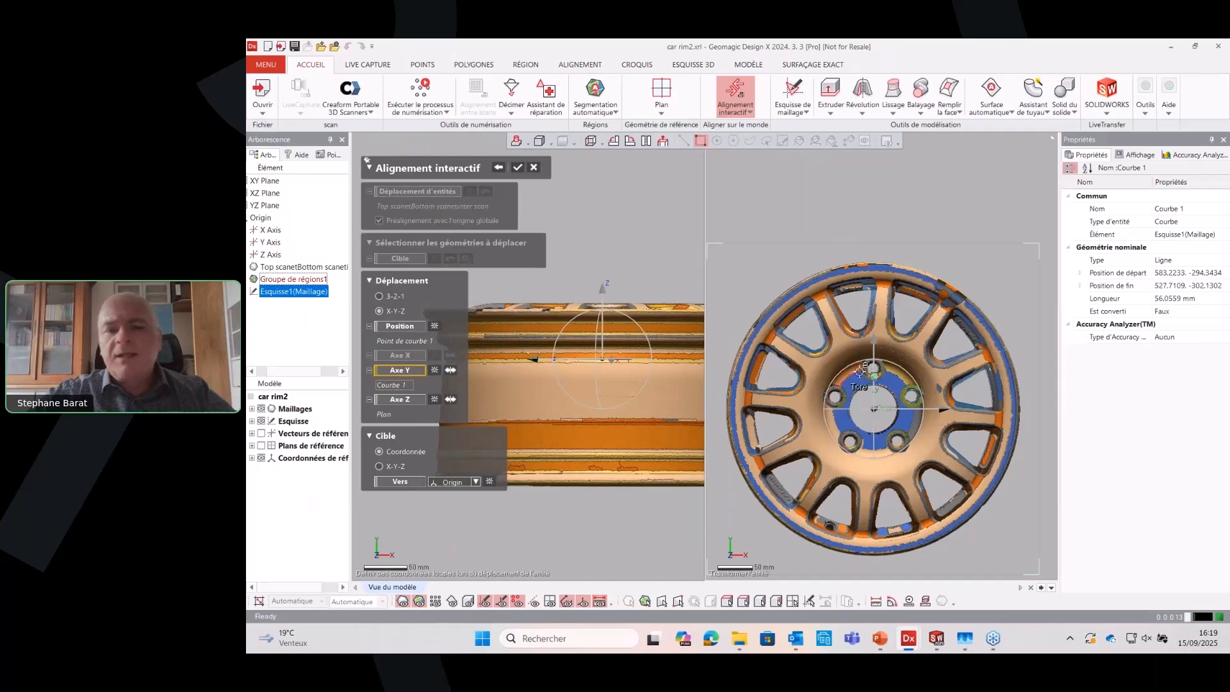
click(515, 167)
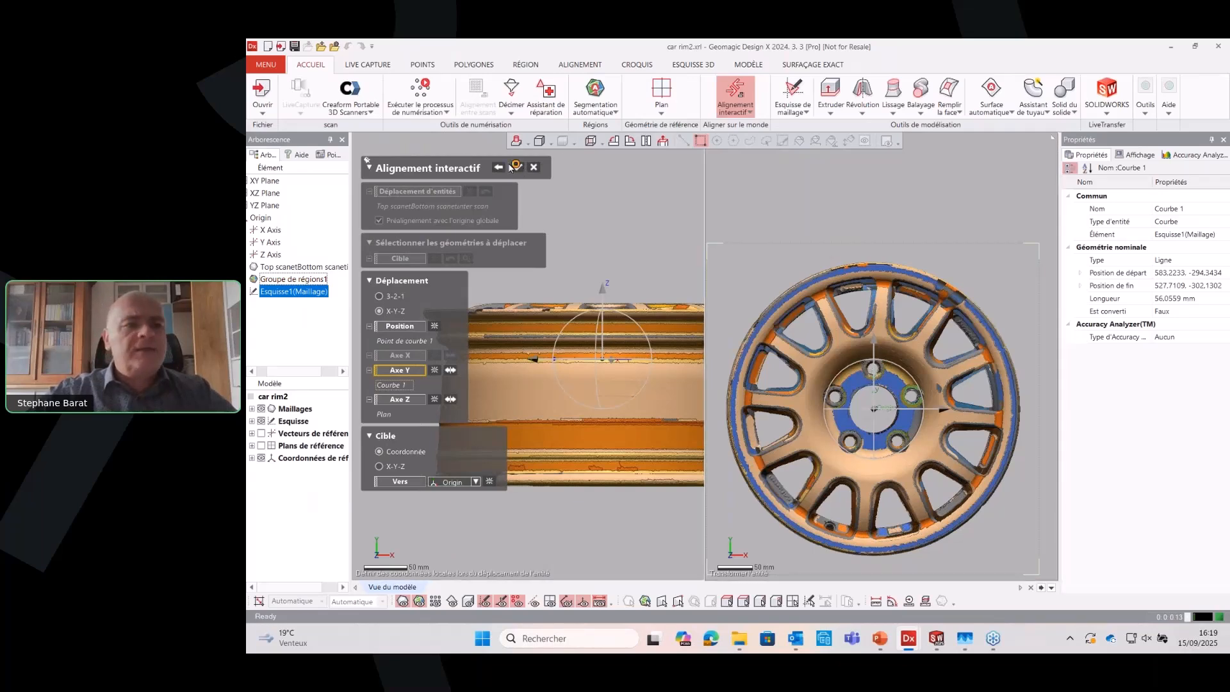
Delete the Esquisse1(Maillage) sketch used for the alignment
right_click(299, 293)
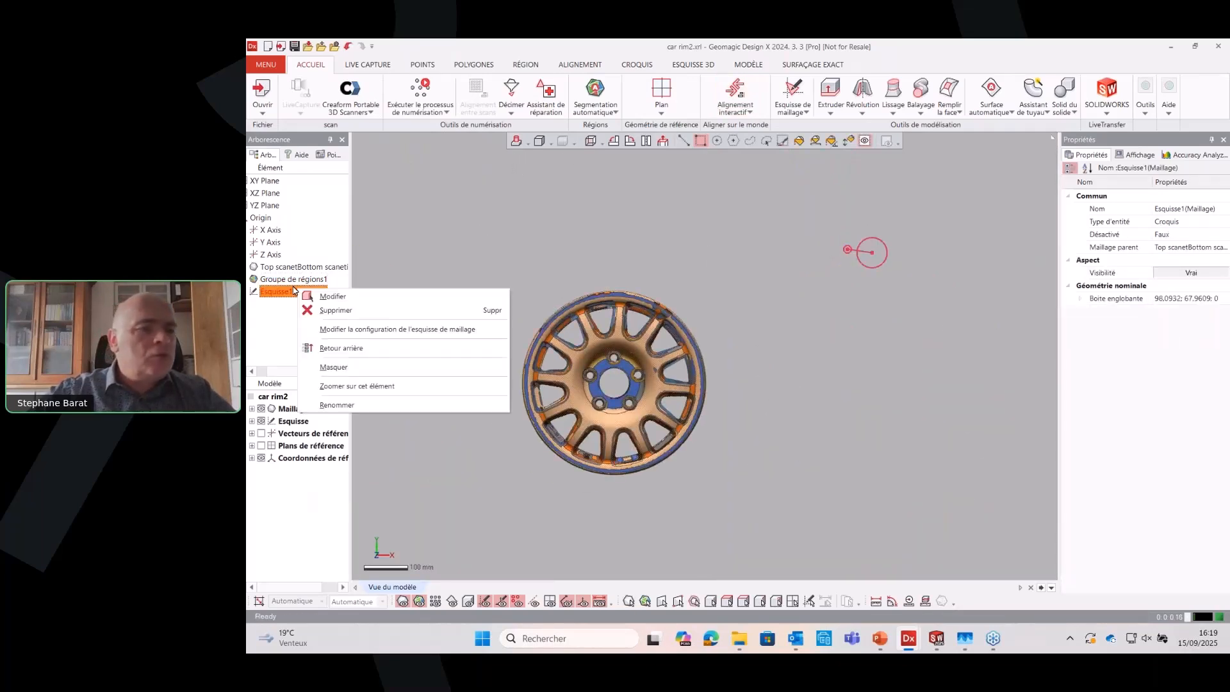
click(354, 311)
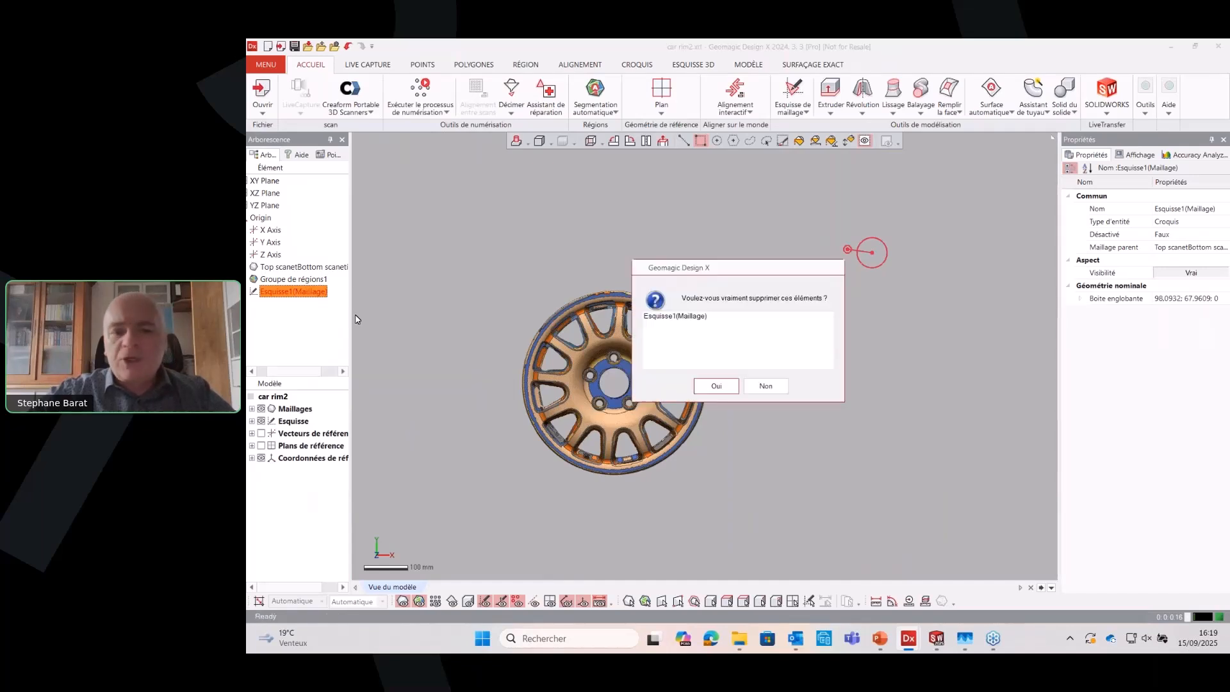
click(713, 385)
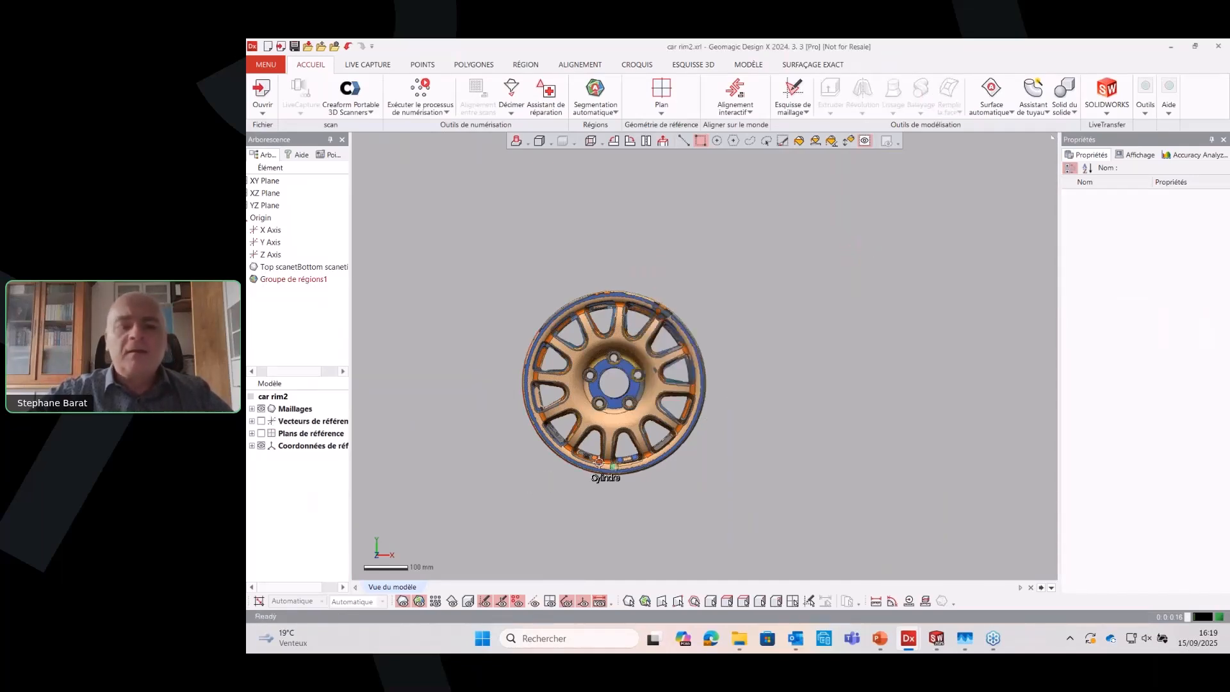
Show the reference planes and examine how the aligned rim lies relative to them
right_drag(602, 470, 601, 445)
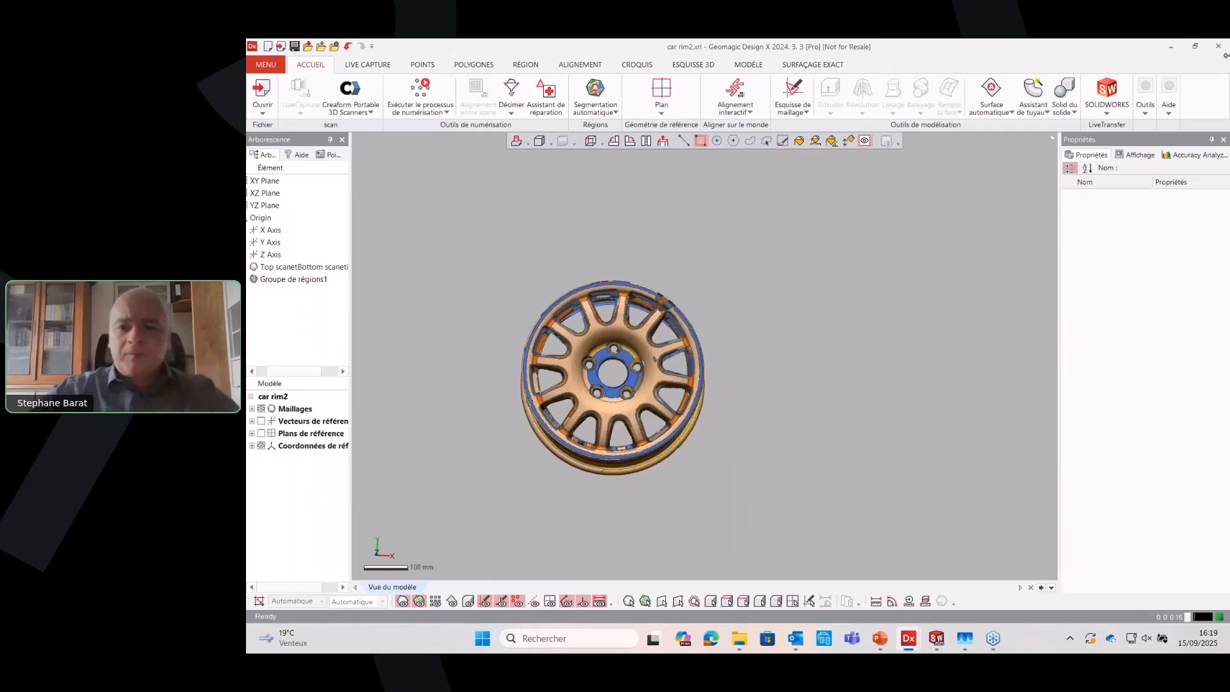
click(1057, 88)
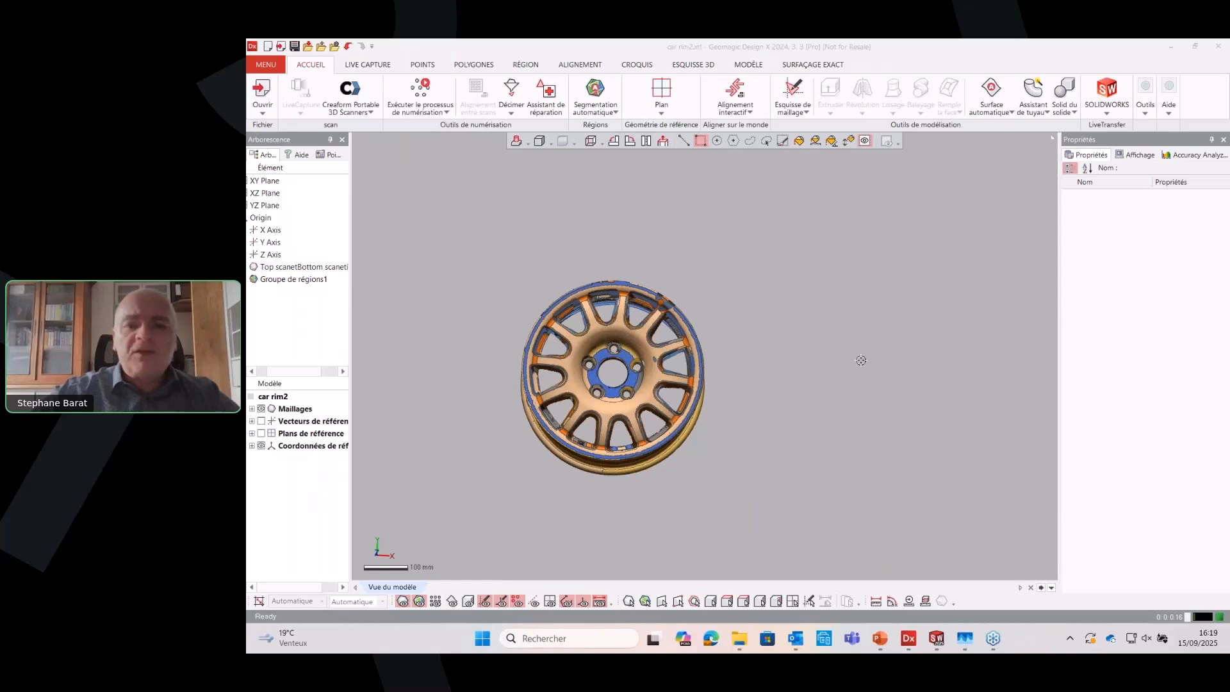
click(856, 332)
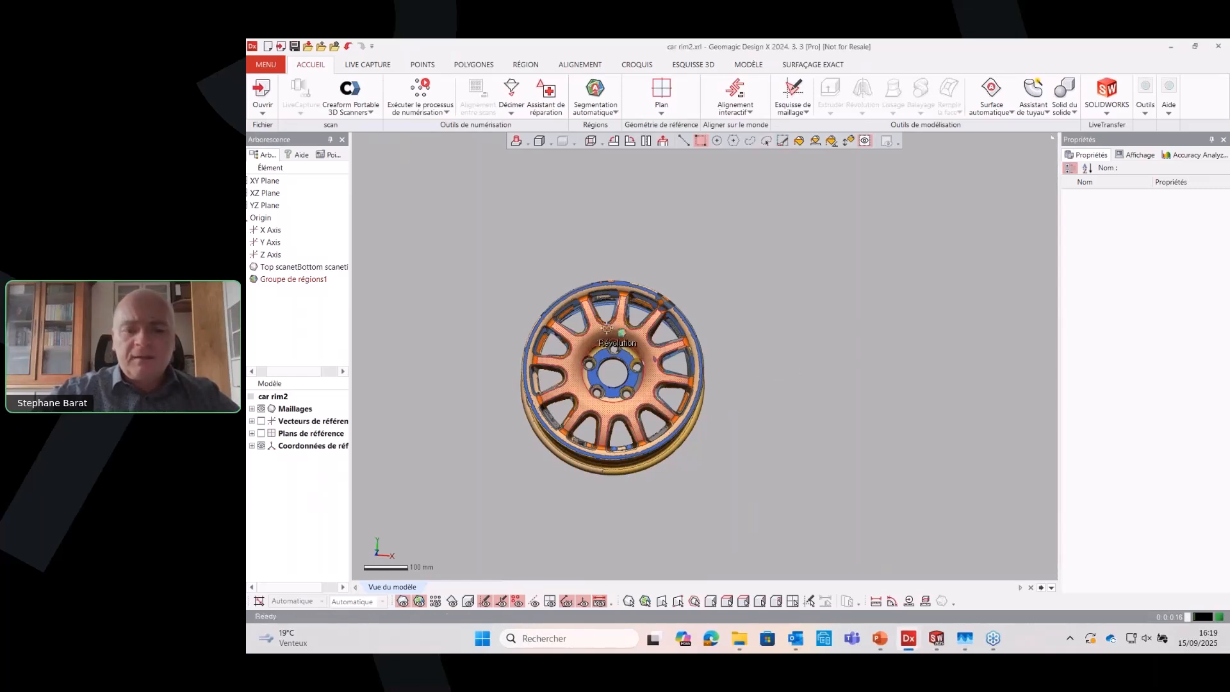
key(ctrl+0)
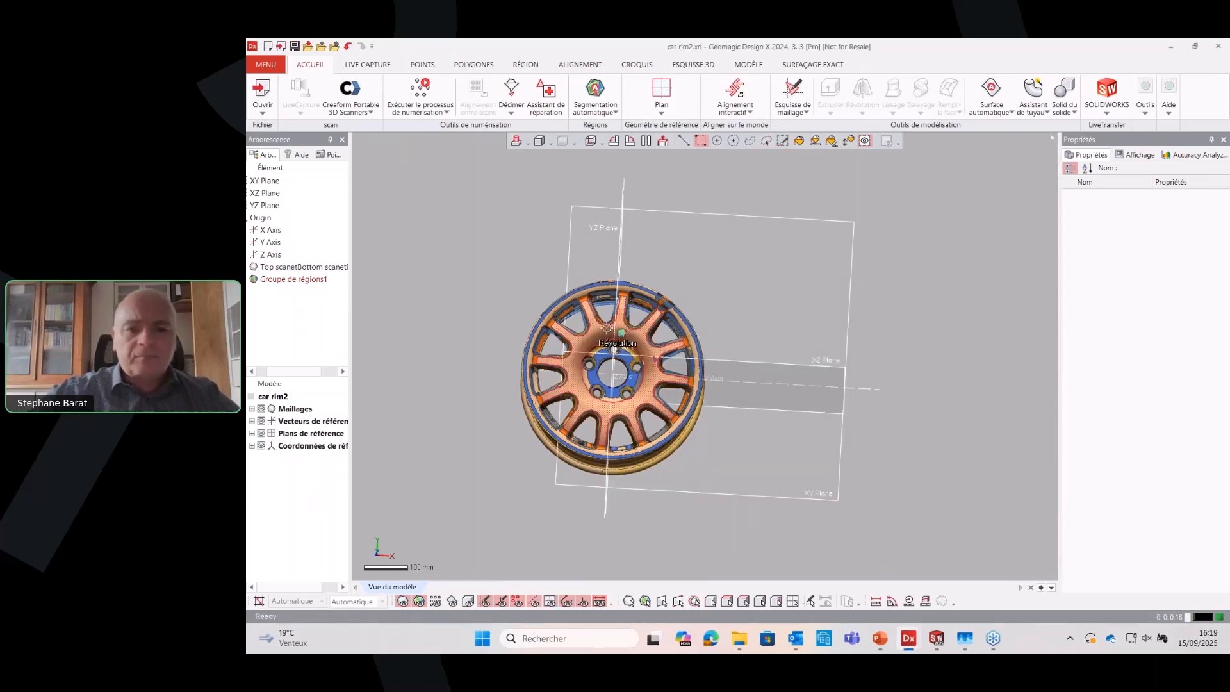
right_drag(658, 467, 792, 449)
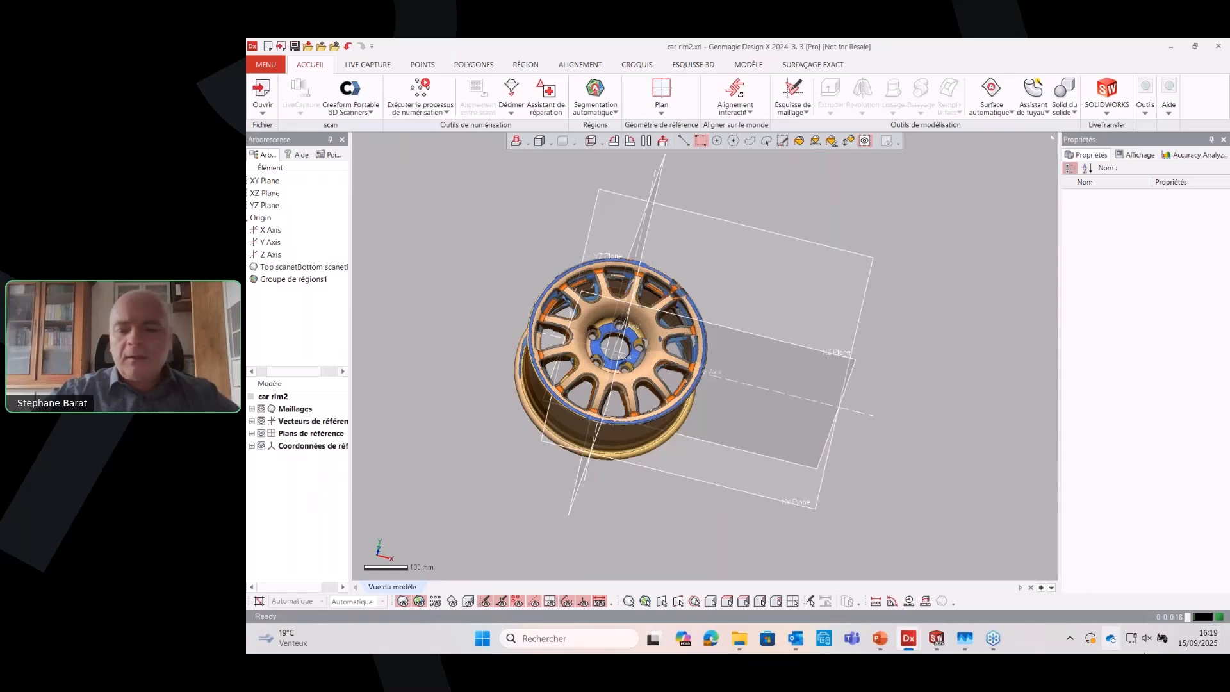
Switch to the jantefin2 file and roll its history back to Sketch2 (Mesh)
mouse_move(909, 637)
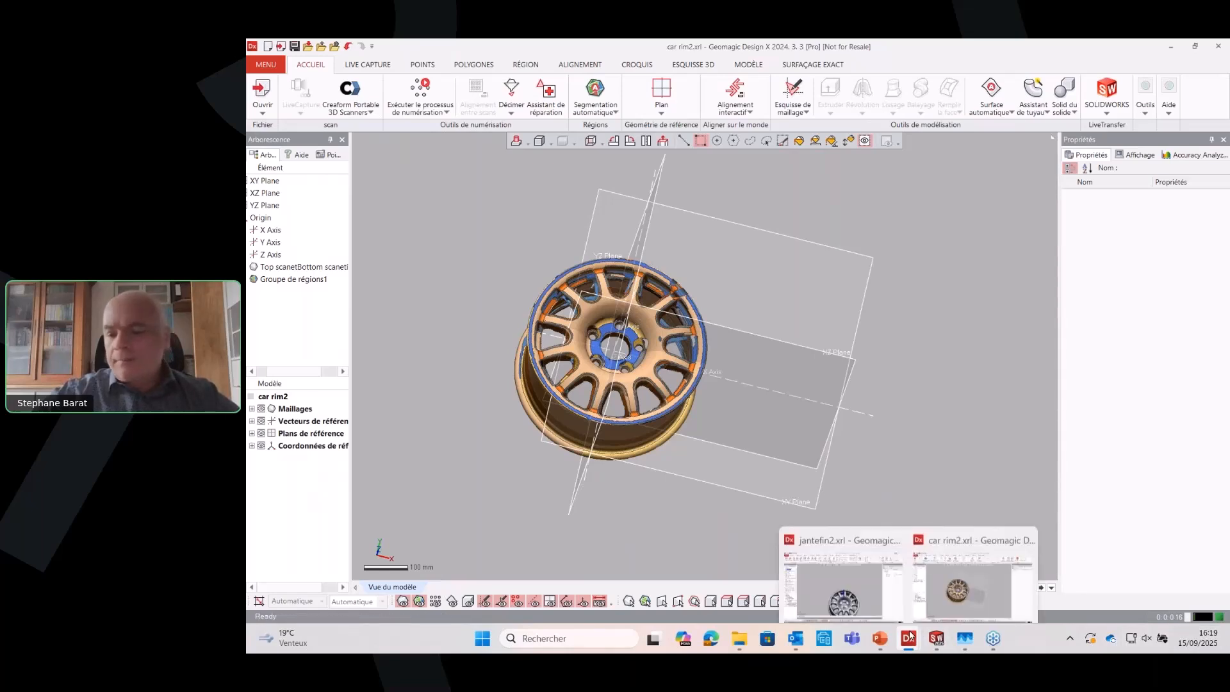
click(892, 561)
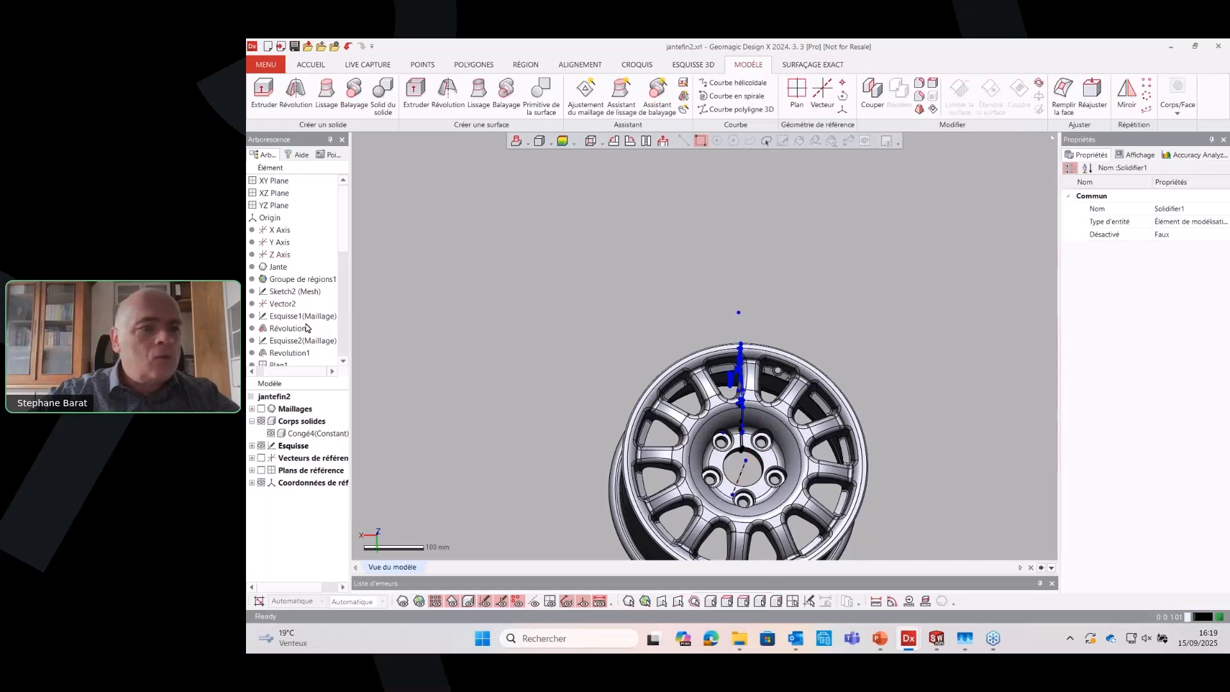
right_click(308, 280)
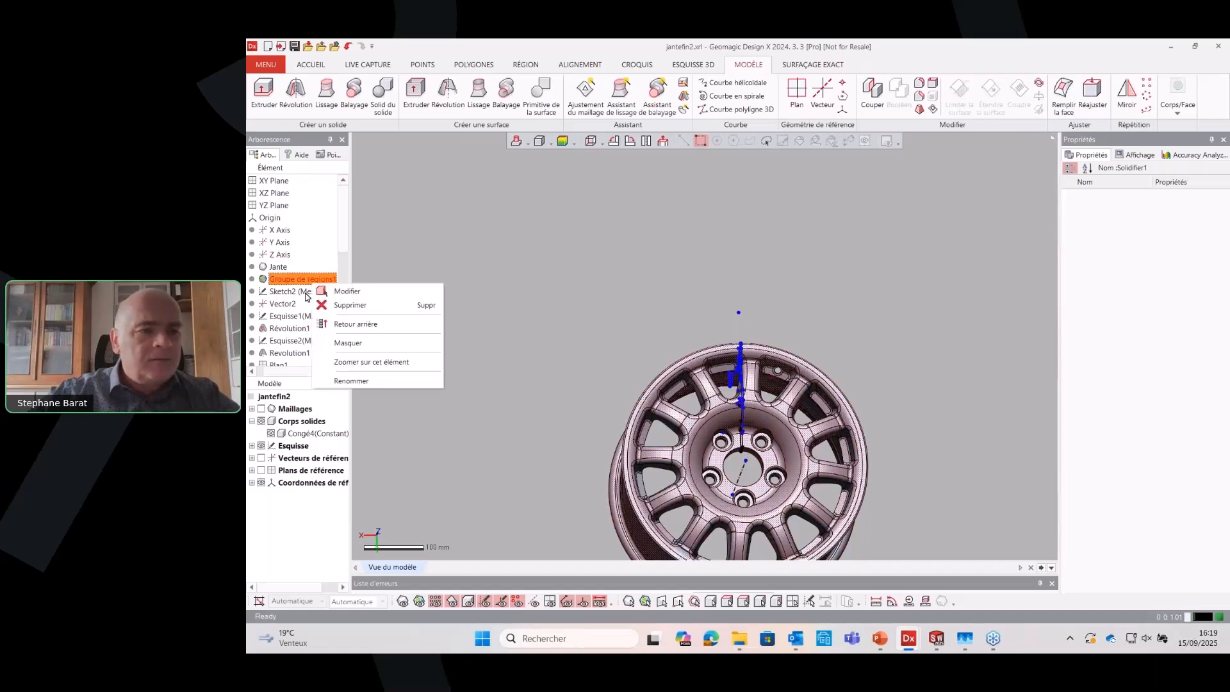
right_click(302, 294)
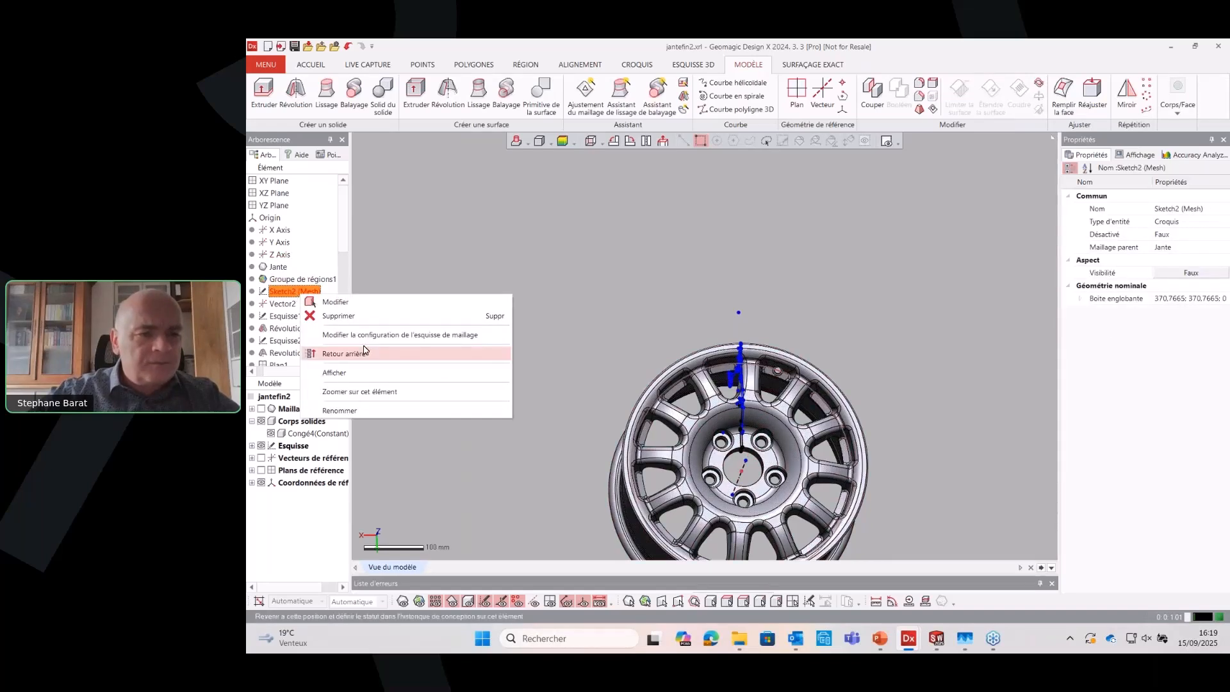
click(365, 356)
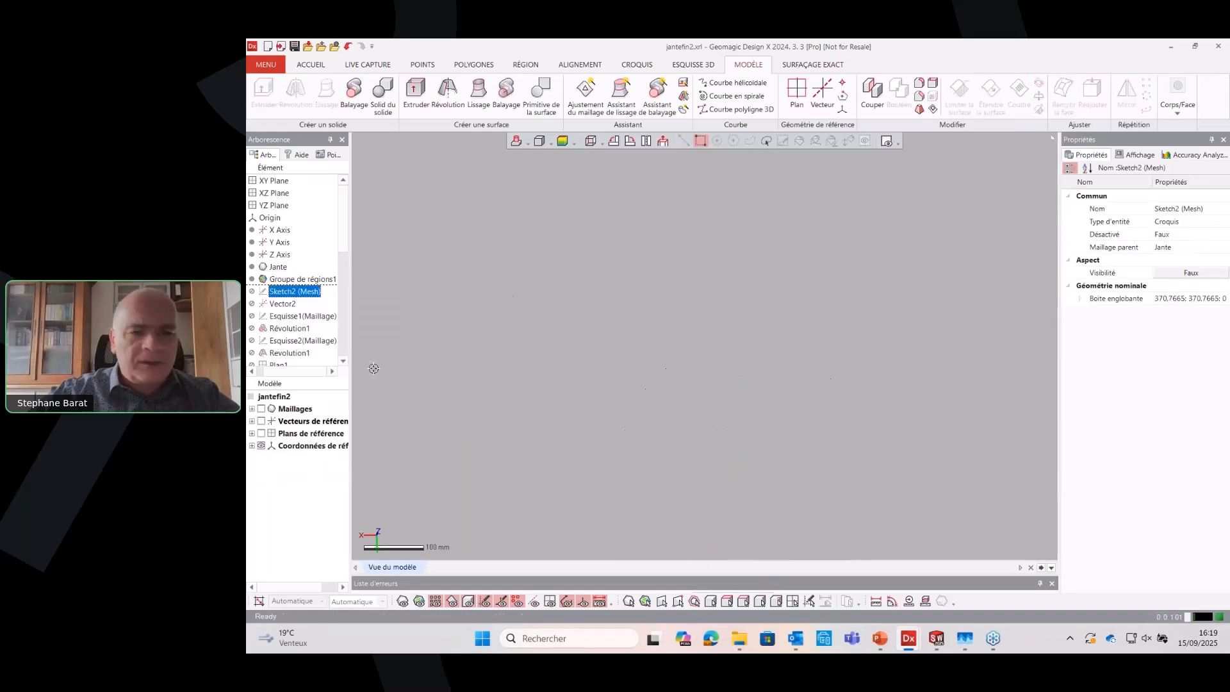
Display the Jante mesh and examine the rim's spokes and hub from the front and at oblique angles
click(402, 600)
right_drag(602, 538, 799, 299)
scroll(799, 298, down, 3)
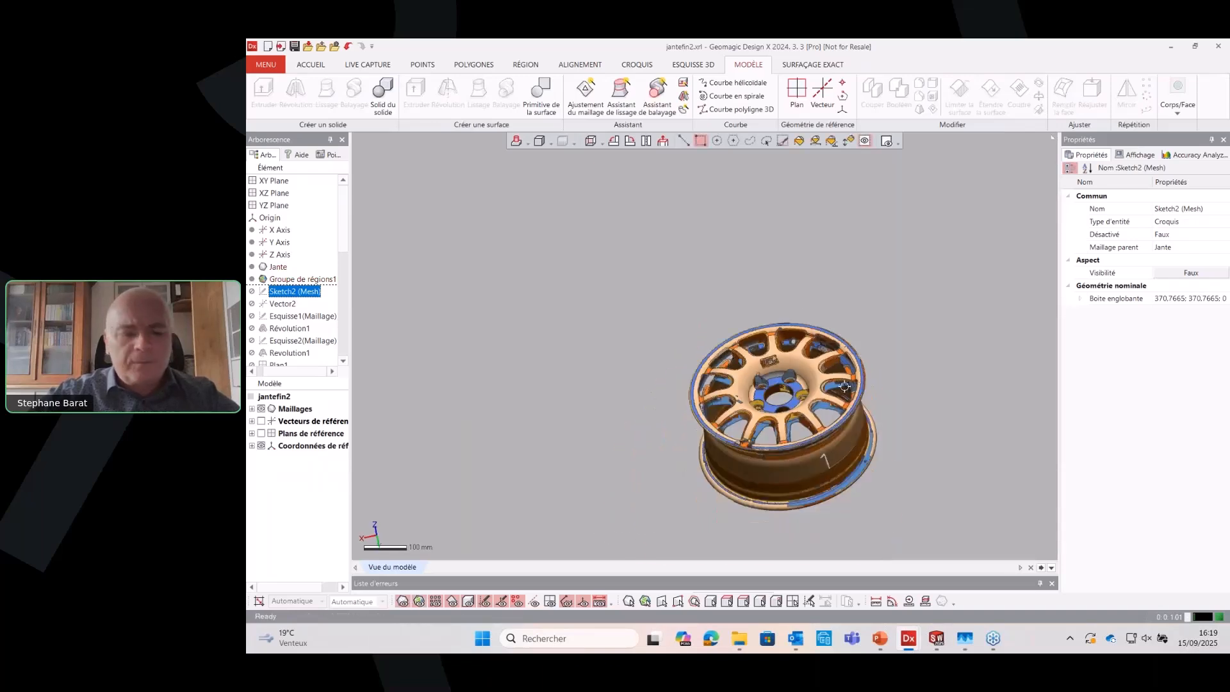
key(alt+1)
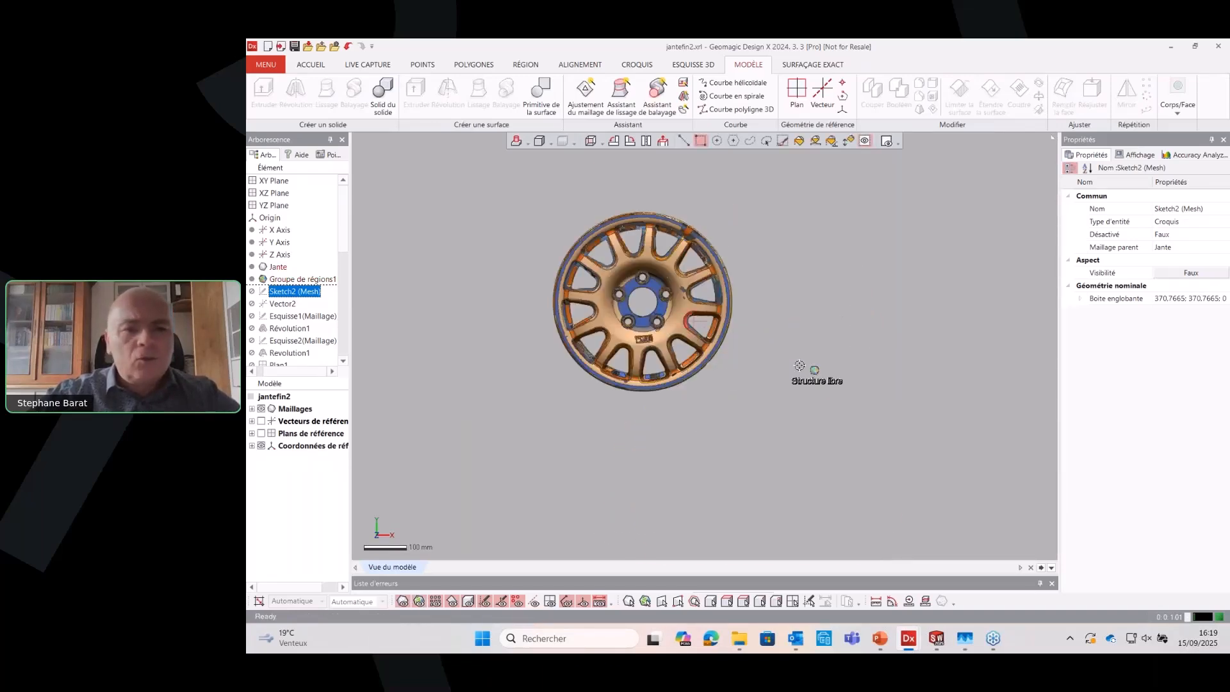
scroll(639, 286, up, 4)
right_drag(638, 285, 699, 367)
scroll(699, 367, down, 3)
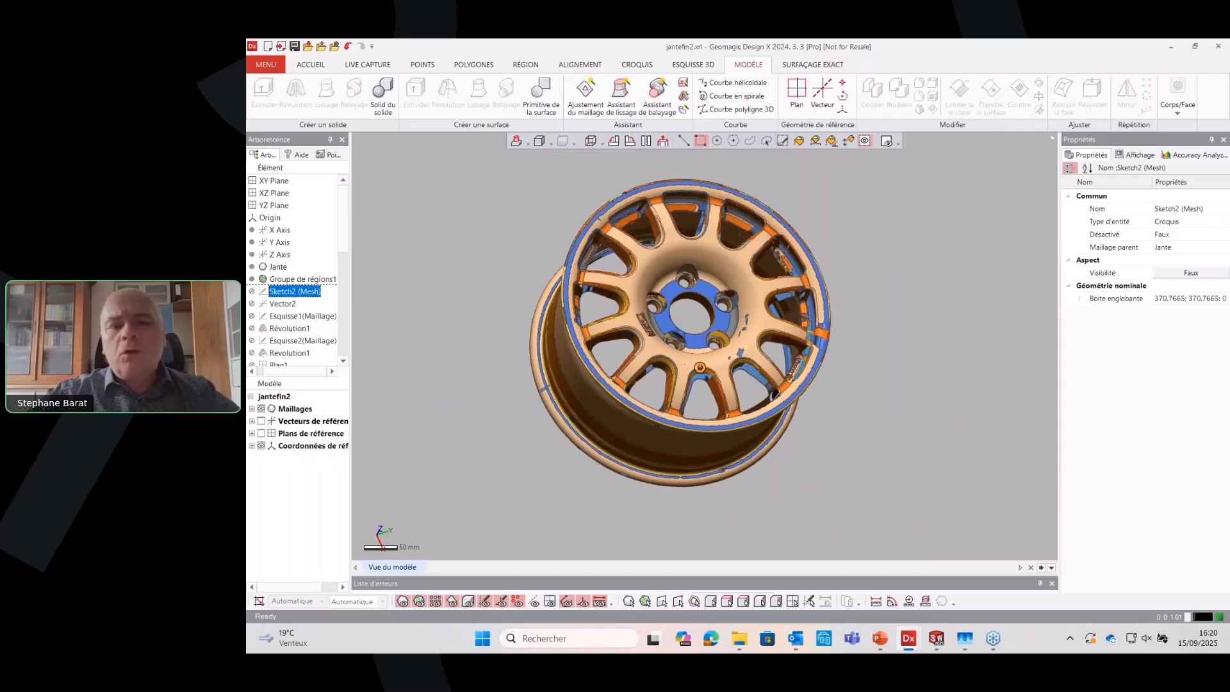
right_drag(403, 293, 824, 335)
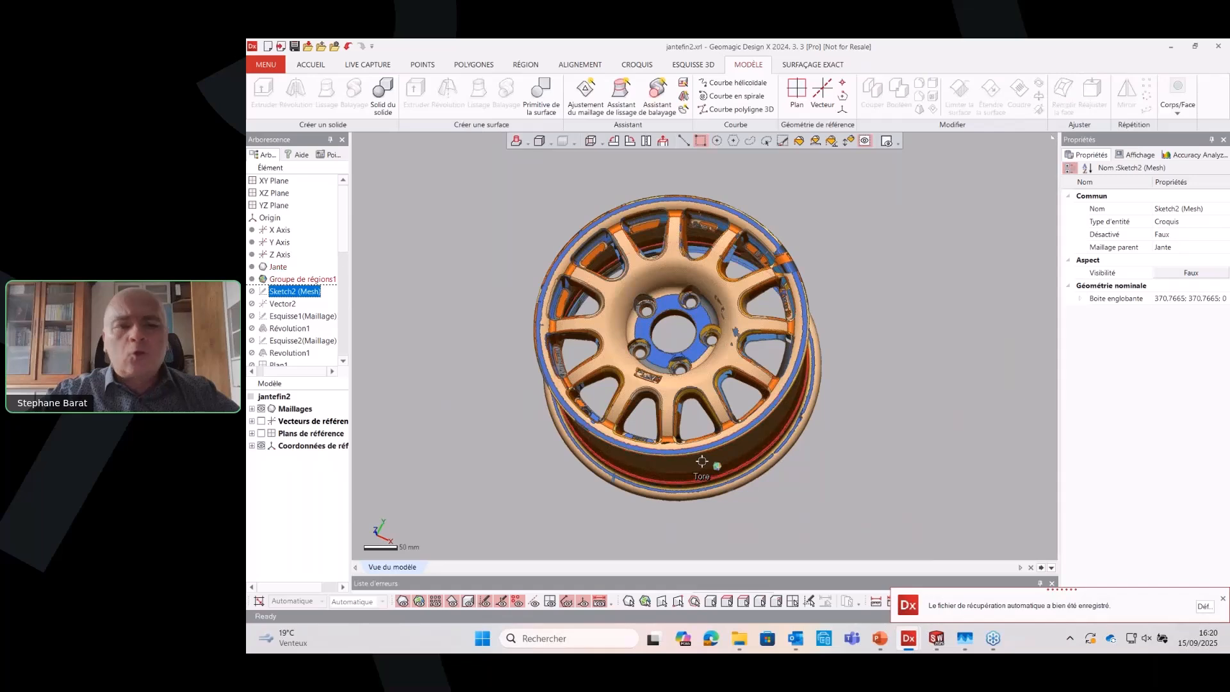
Restore the history forward to Esquisse1(Maillage) and open that sketch's mesh sketch configuration
right_click(314, 318)
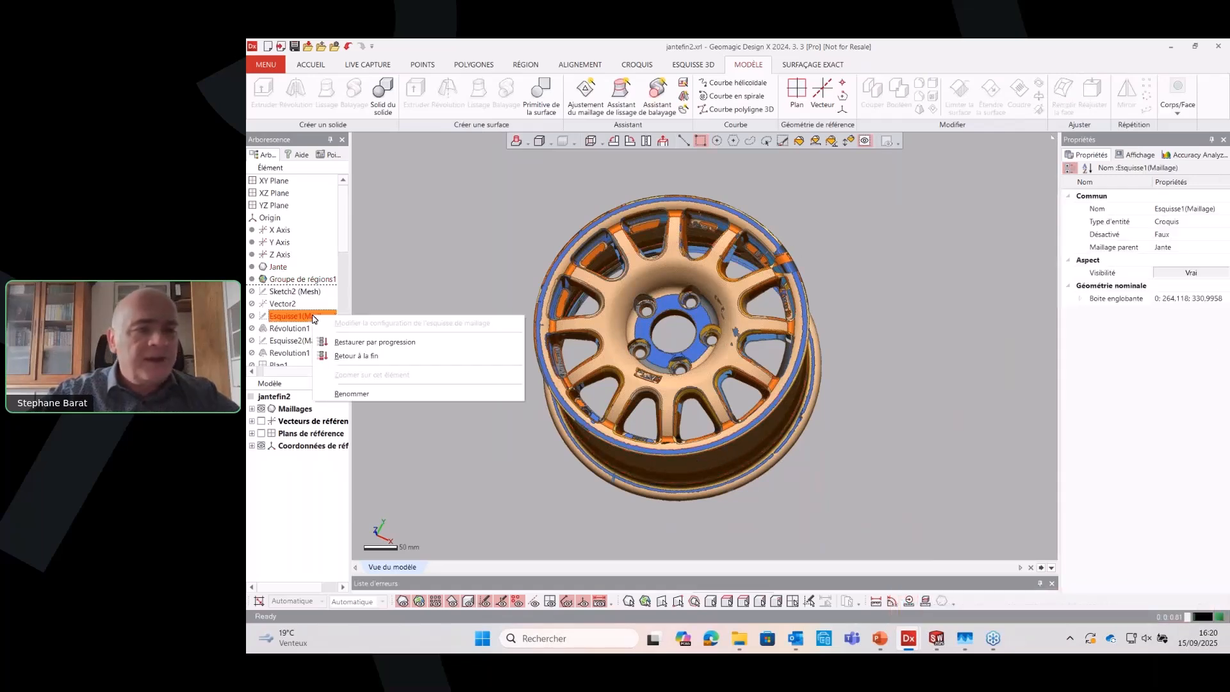
click(359, 341)
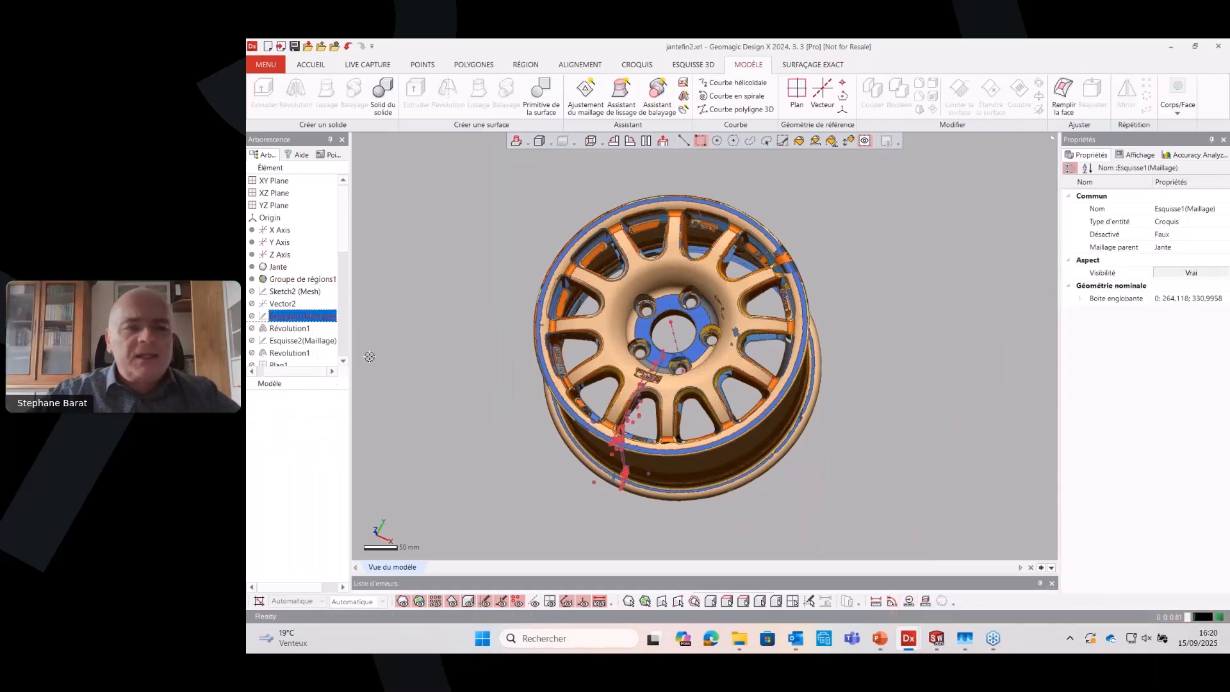
right_click(300, 316)
click(363, 354)
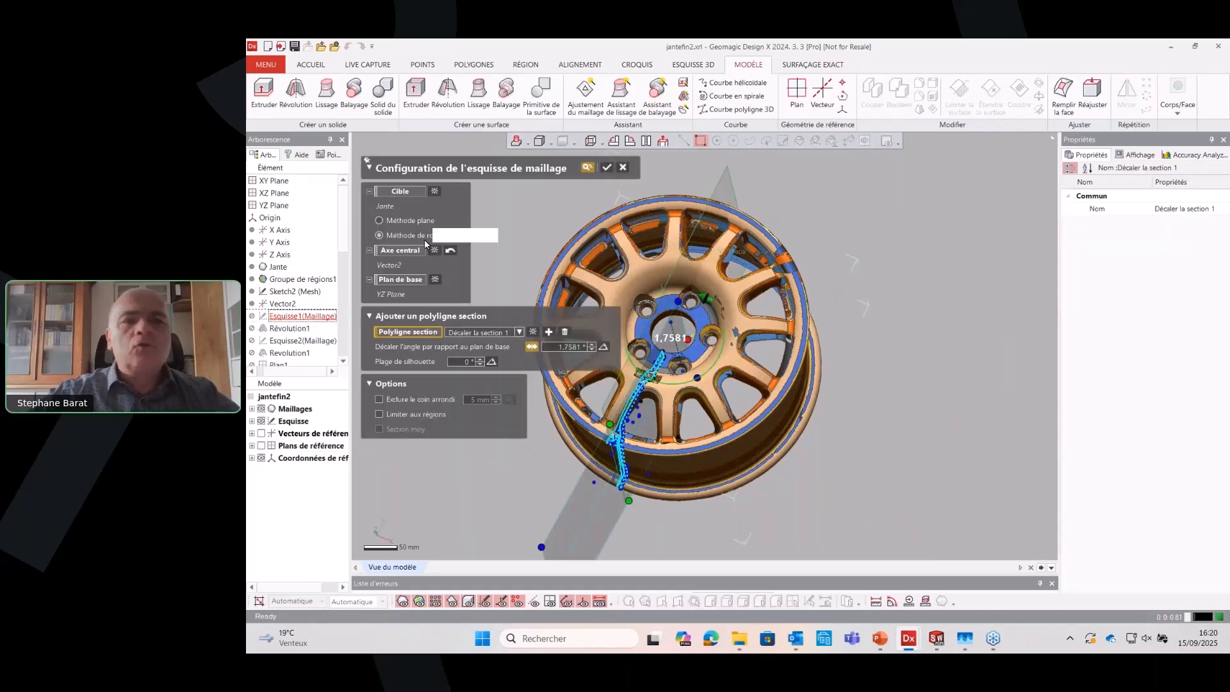
click(308, 64)
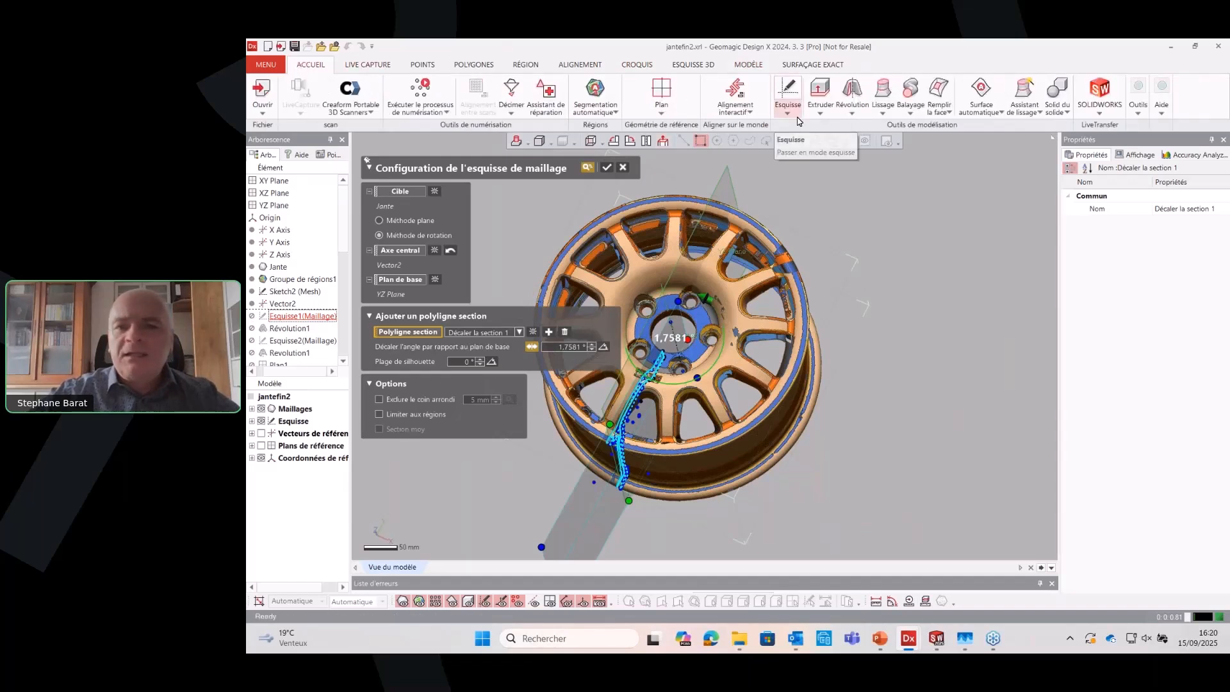
Show the available sketch types and examine the rotation method used for the mesh sketch
click(789, 113)
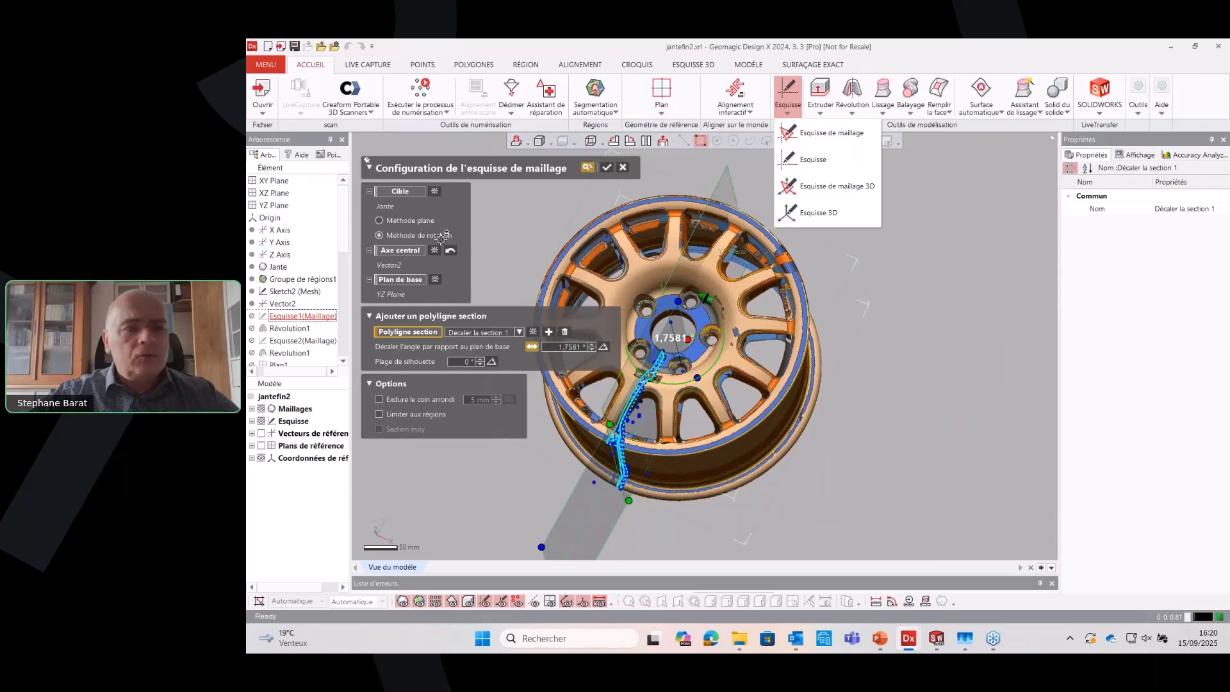
key(ctrl+1)
drag(392, 242, 472, 249)
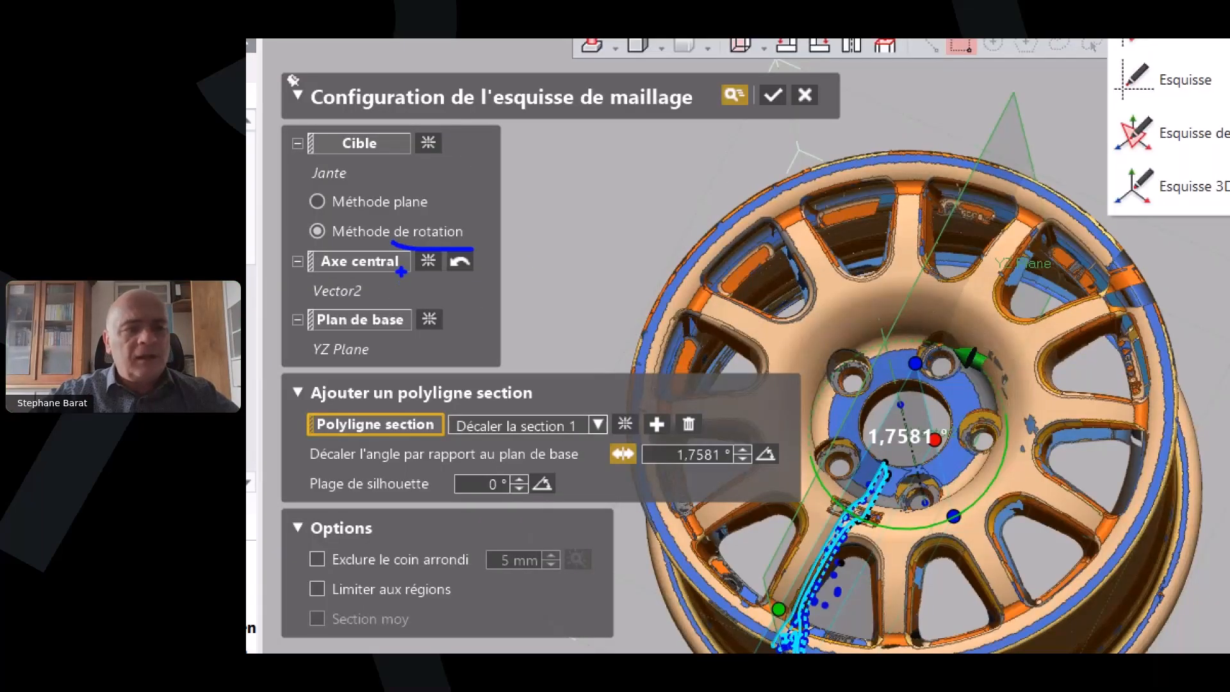
key(Escape)
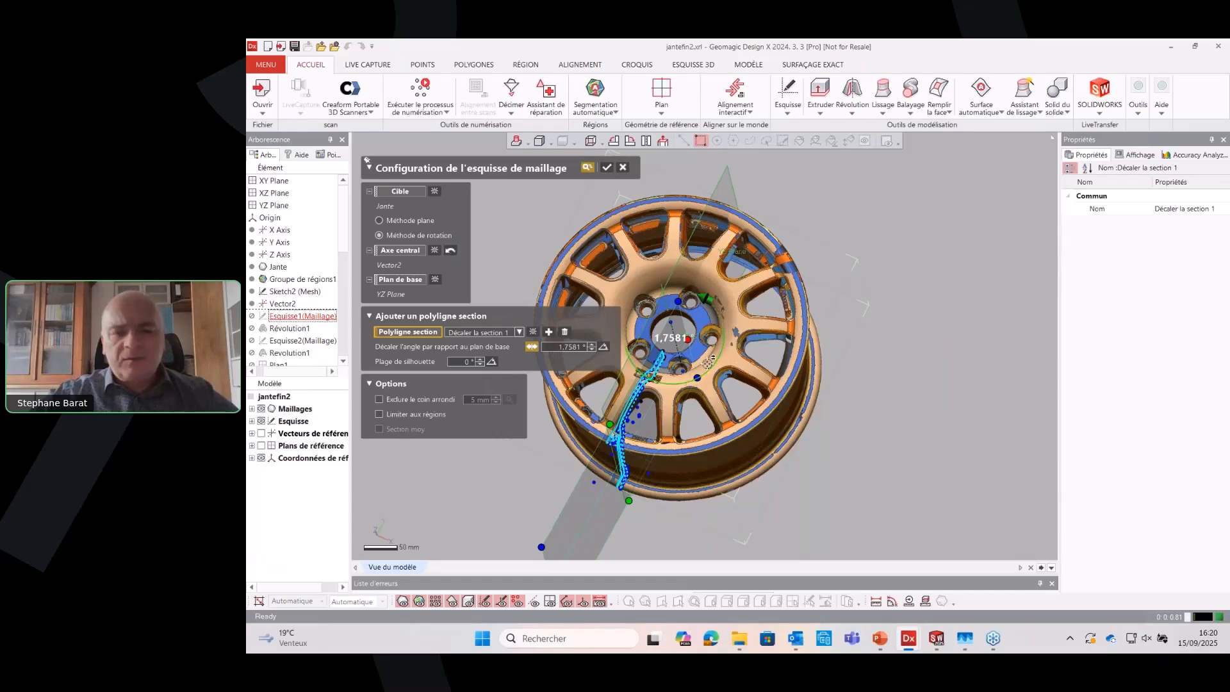
Examine where the mesh sketch's section plane cuts the rim's spoke and engraved pocket
right_drag(752, 344, 606, 387)
scroll(866, 350, down, 2)
scroll(867, 350, down, 2)
scroll(826, 349, up, 8)
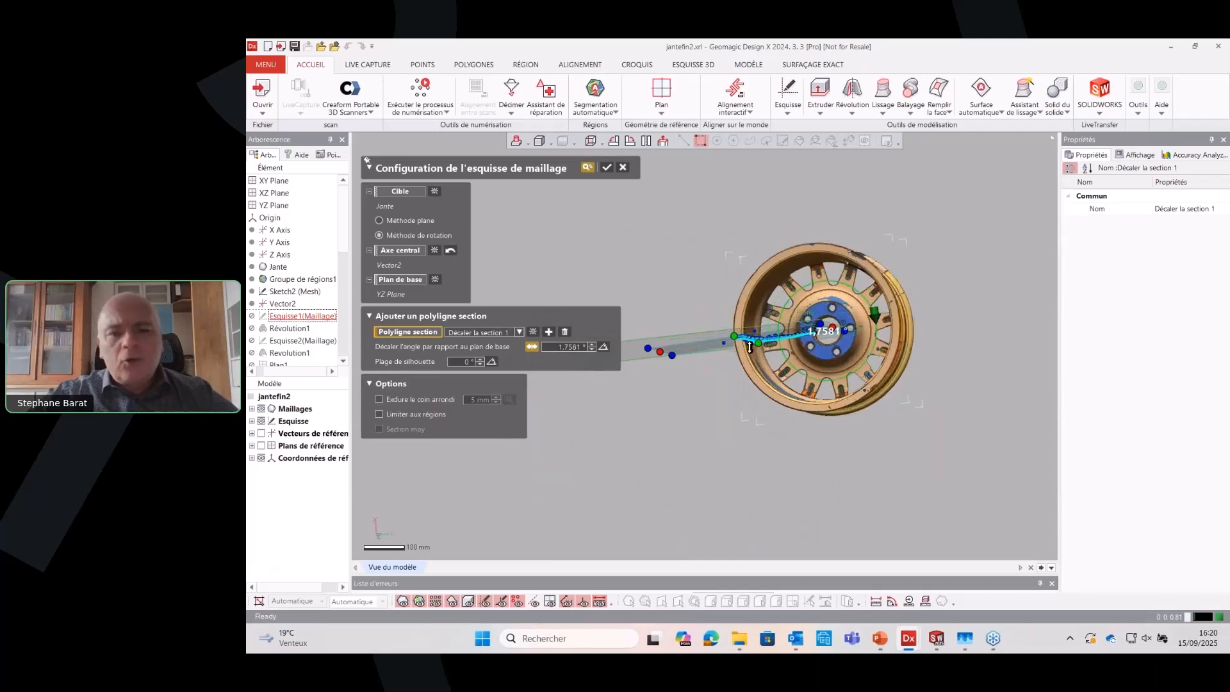
scroll(819, 347, up, 4)
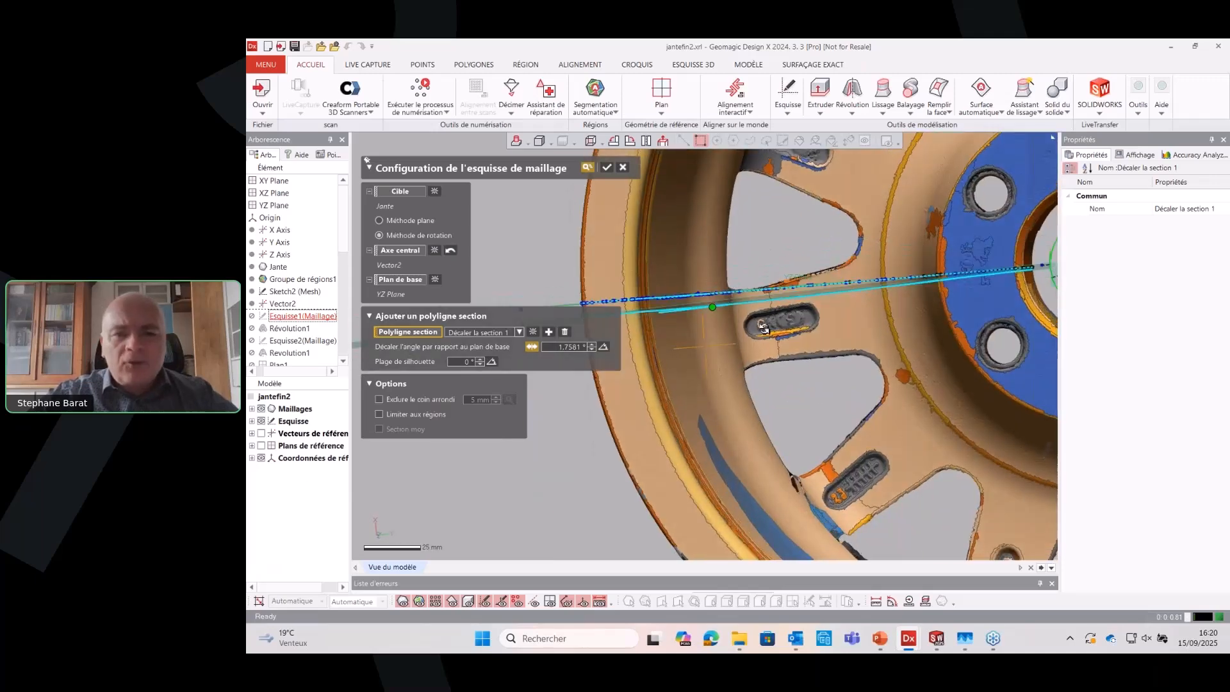
scroll(761, 338, up, 3)
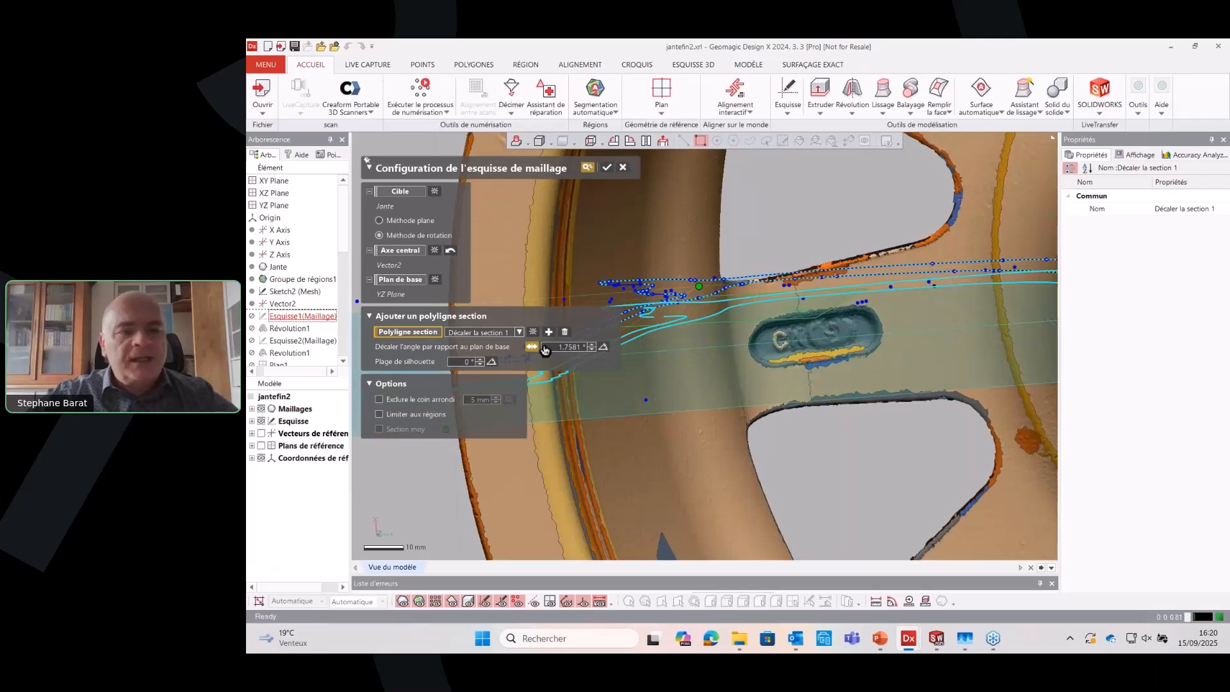
scroll(640, 346, down, 4)
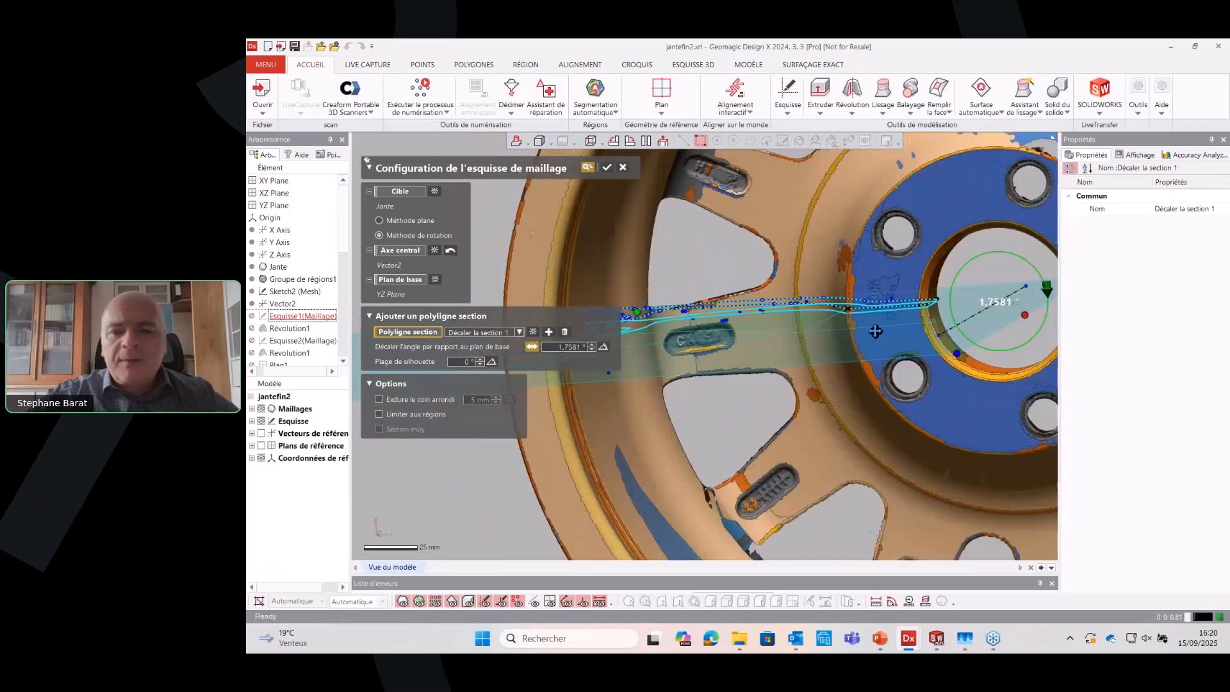
Try a section offset angle of 5° from the base plane, inspect the resulting profile and discard the configuration changes
drag(949, 307, 950, 311)
scroll(668, 325, up, 5)
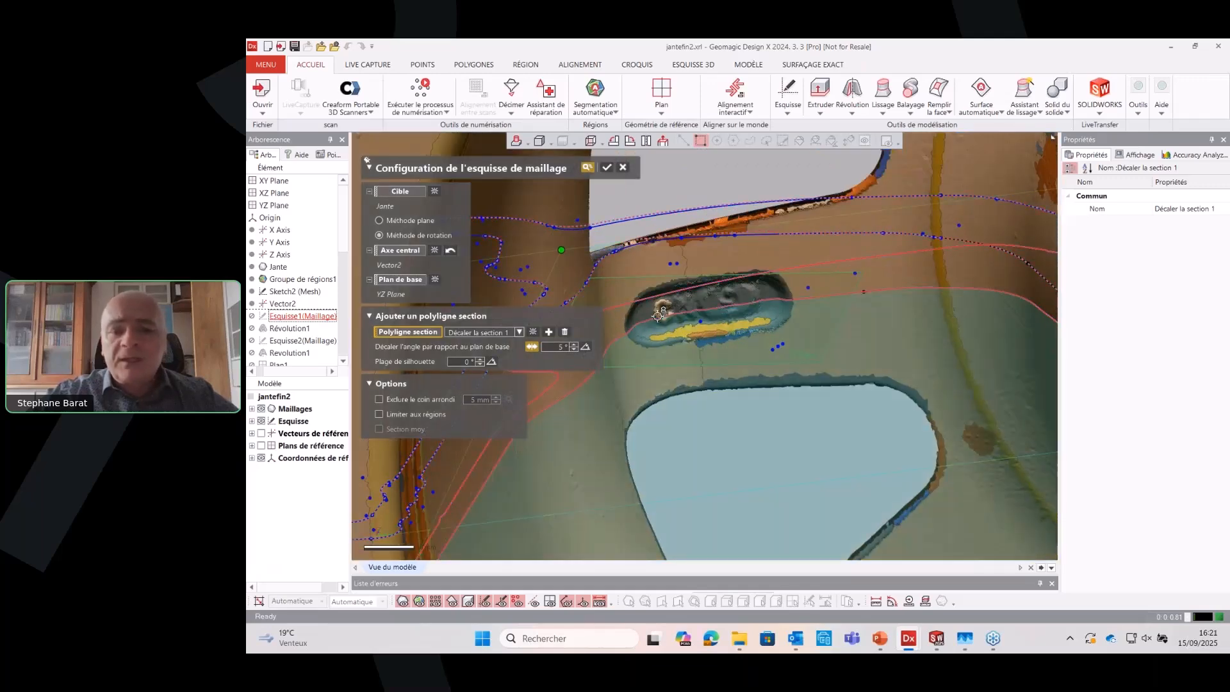
scroll(669, 312, down, 5)
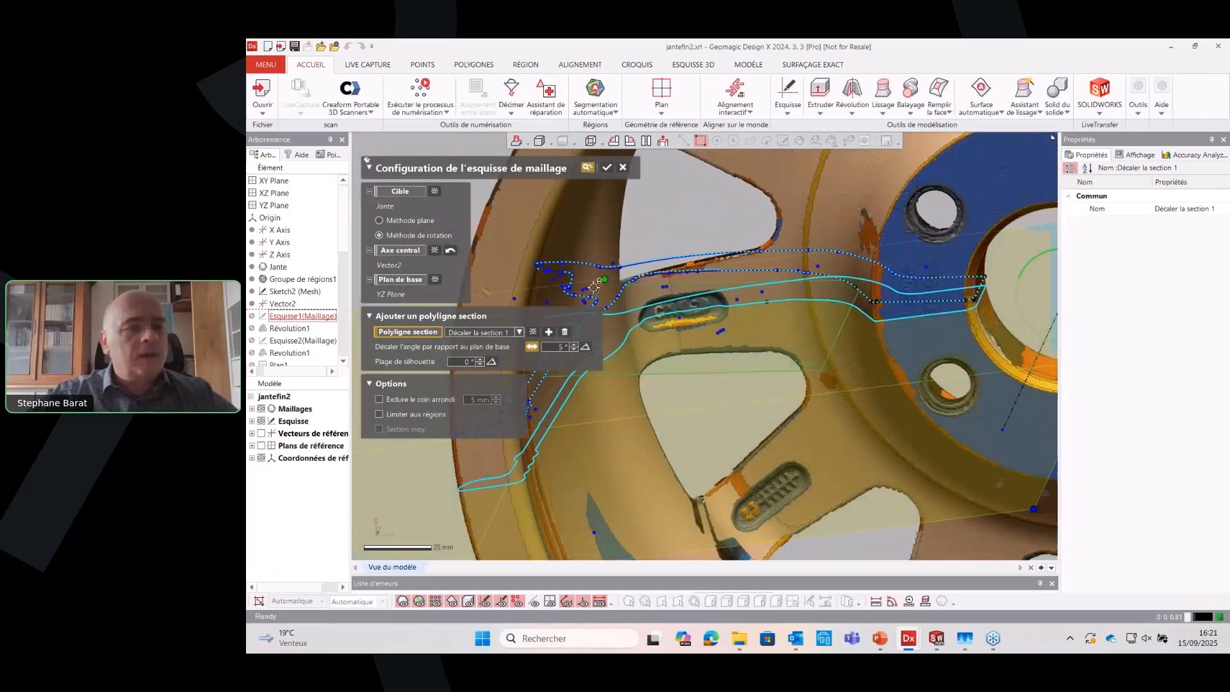
click(623, 169)
click(715, 354)
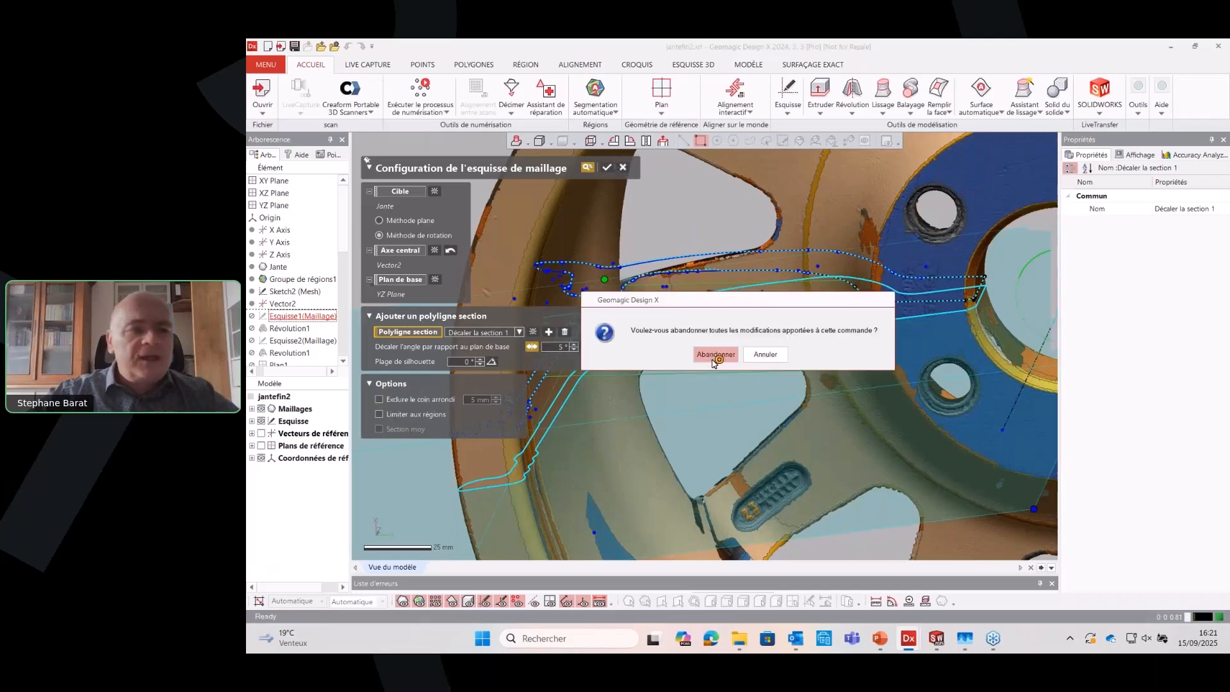
Open Esquisse1(Maillage) for editing and raise the body display resolution to its maximum
click(304, 317)
double_click(303, 317)
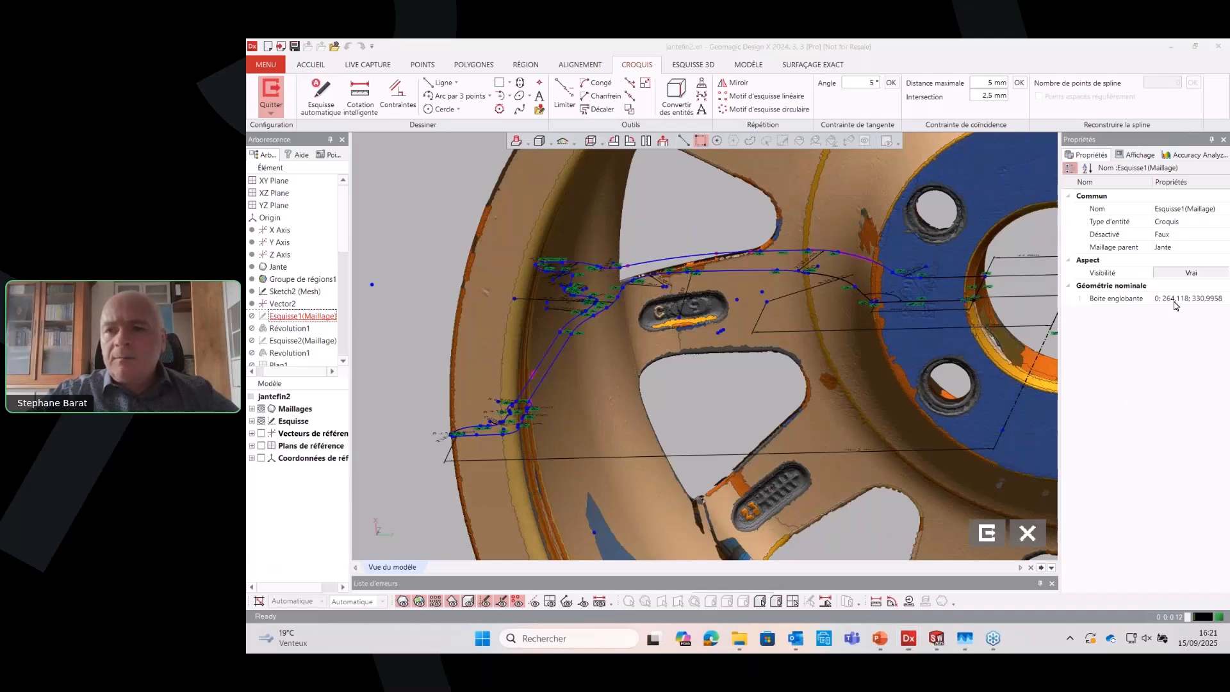
click(1136, 155)
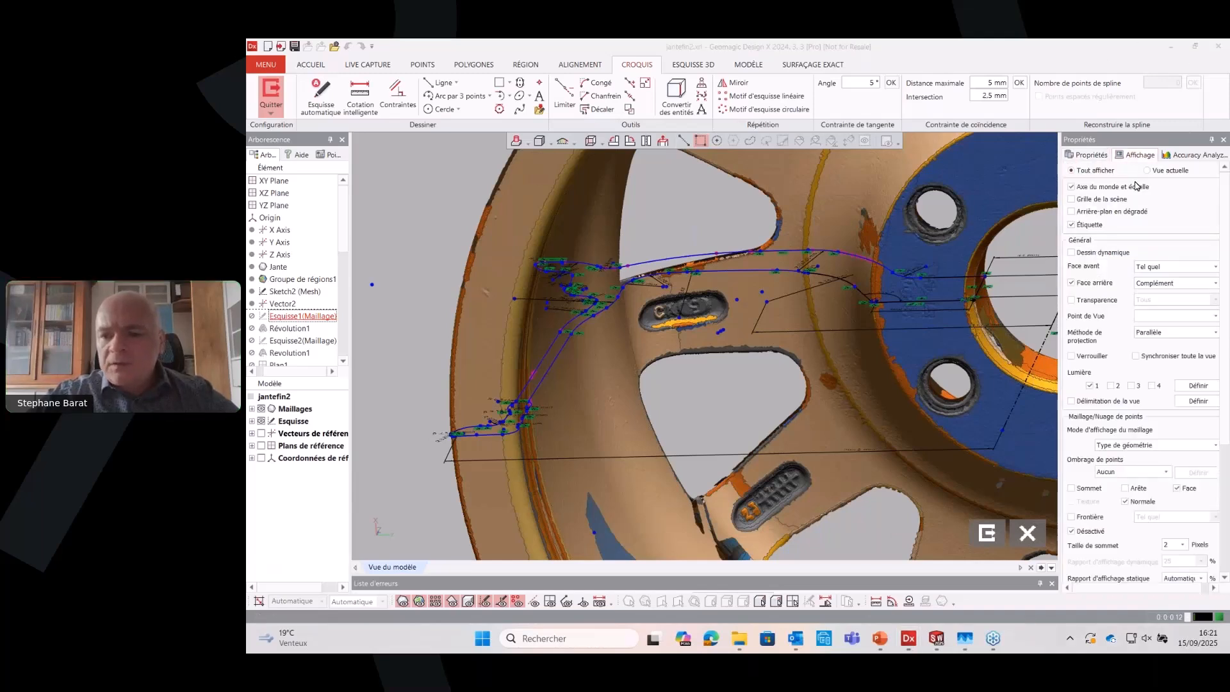
scroll(1203, 472, down, 2)
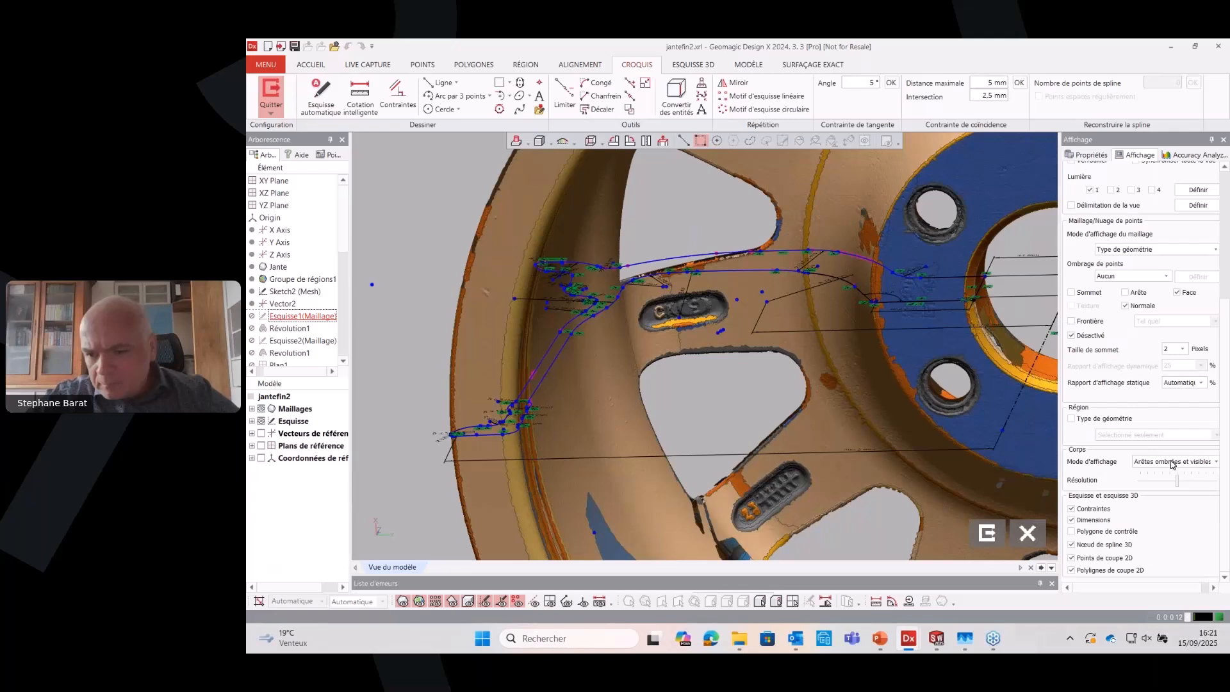
drag(1179, 477, 1213, 479)
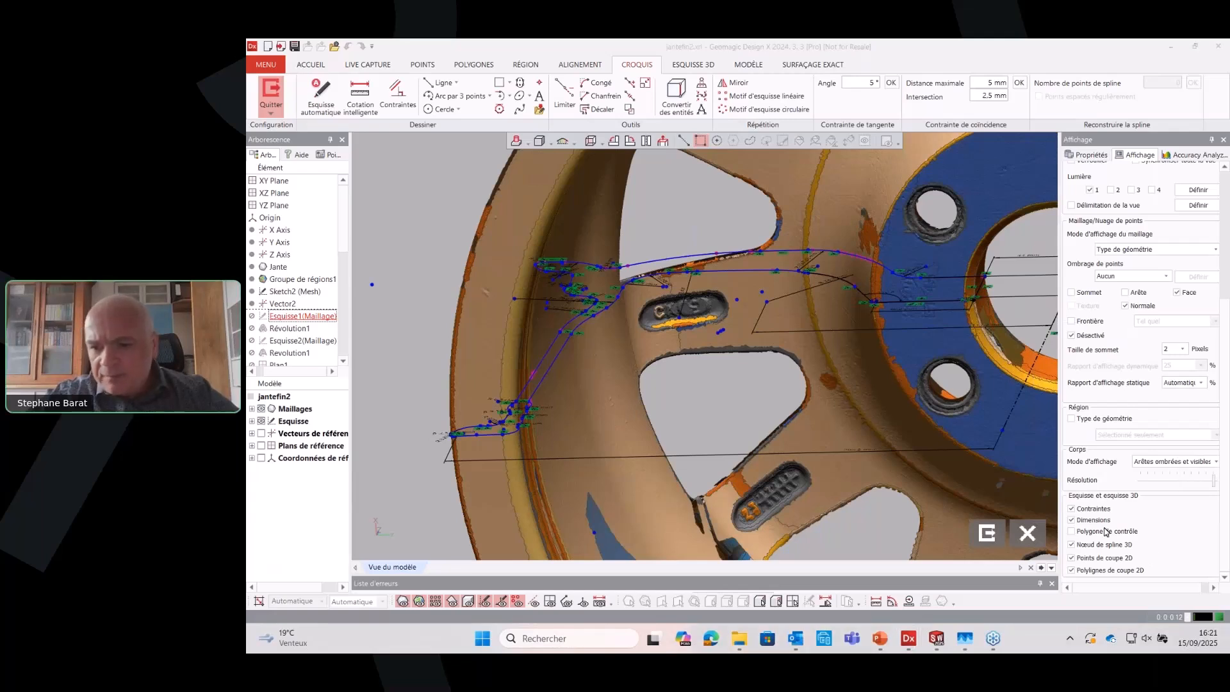
Hide the sketch constraints, dimensions and rim mesh to examine the bare profile beside its revolution axis
click(1070, 521)
click(1071, 510)
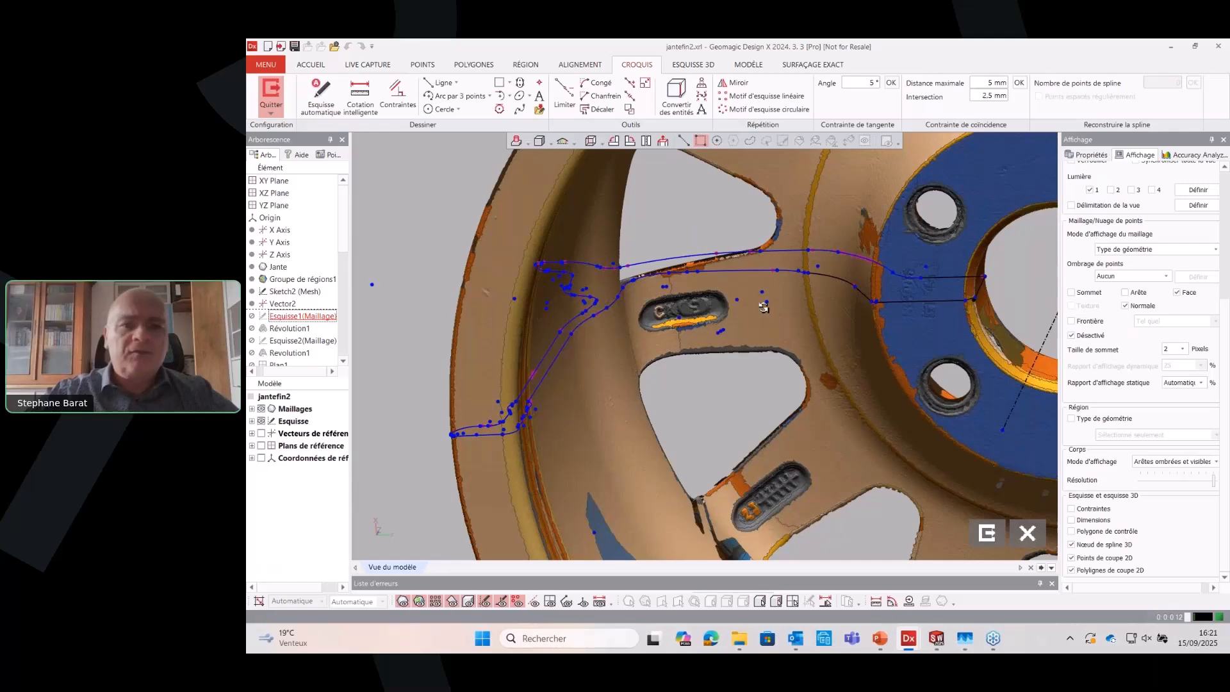
mouse_move(787, 412)
right_down()
mouse_move(778, 383)
mouse_move(655, 341)
mouse_move(730, 527)
mouse_move(707, 504)
right_up()
key(ctrl+1)
key(ctrl+2)
key(ctrl+3)
key(ctrl+4)
key(ctrl+5)
scroll(655, 342, down, 4)
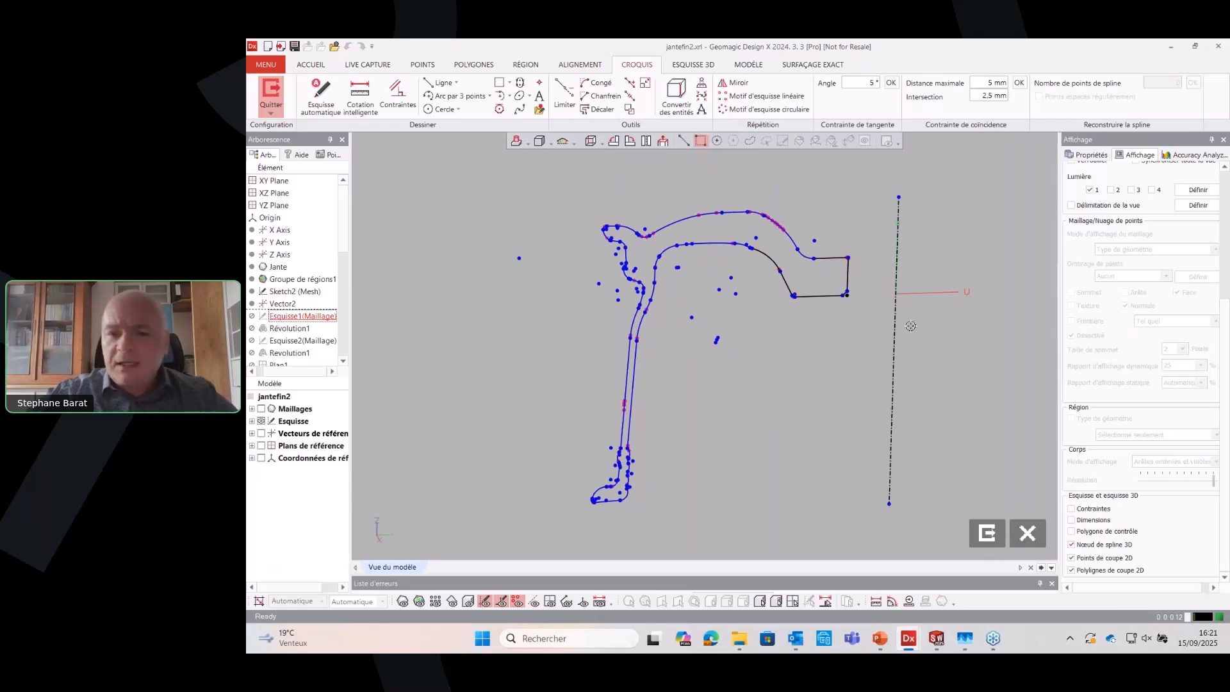
Show the sketch's constraints and dimensions again, then apply and exit Esquisse1(Maillage)
click(1071, 509)
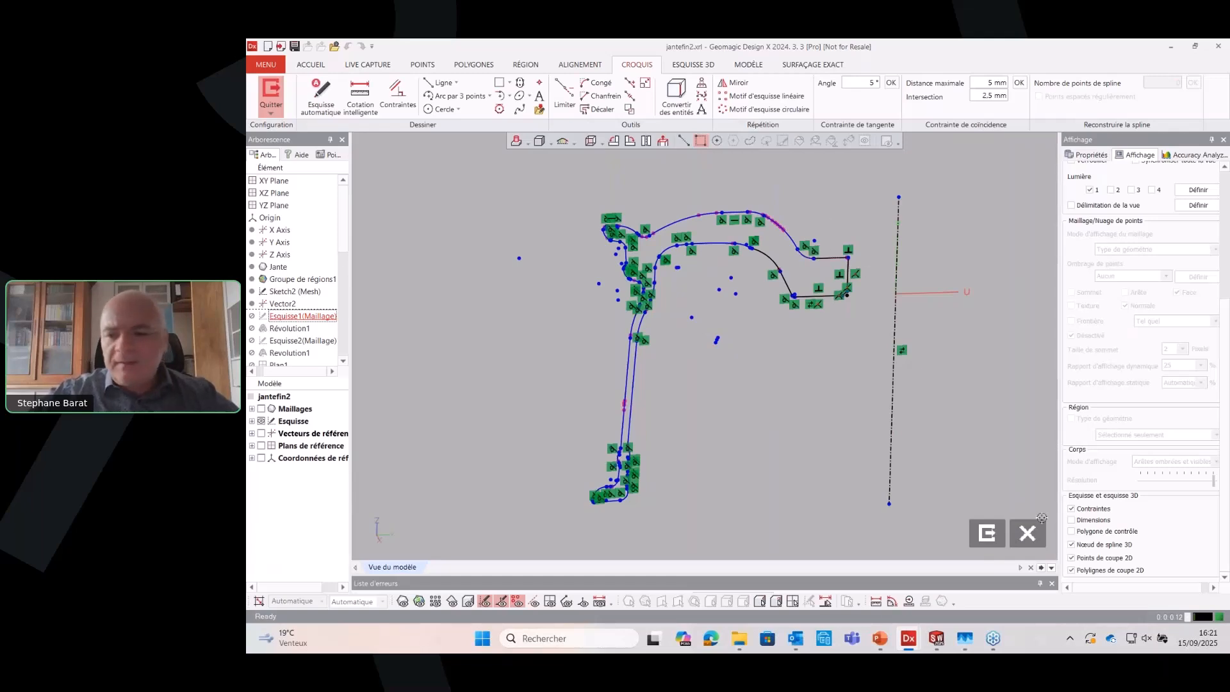
click(1072, 520)
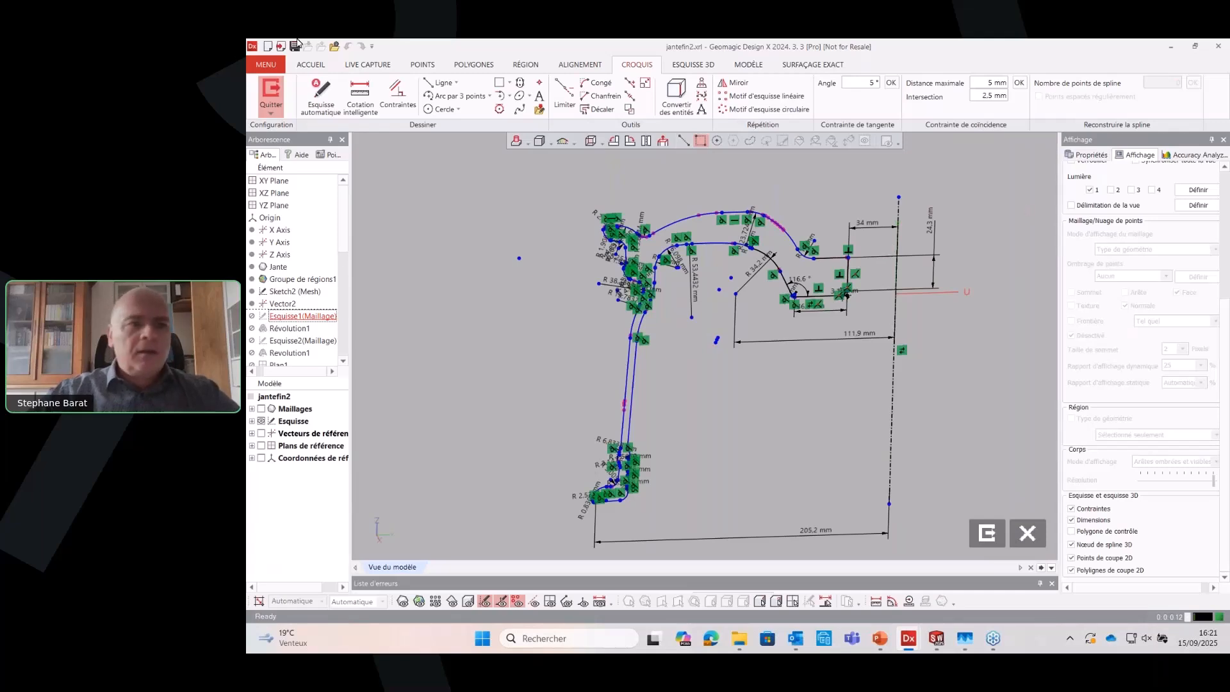
click(270, 93)
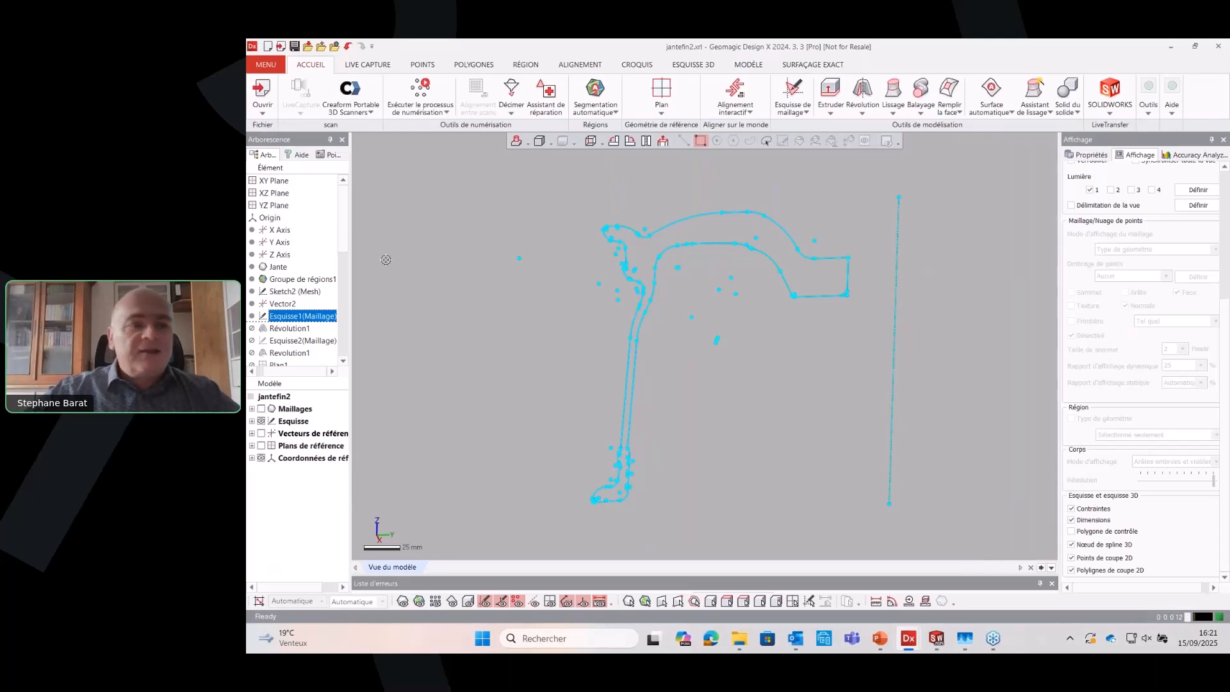
Restore the history forward to Révolution1 and display the revolved solid body
right_click(306, 329)
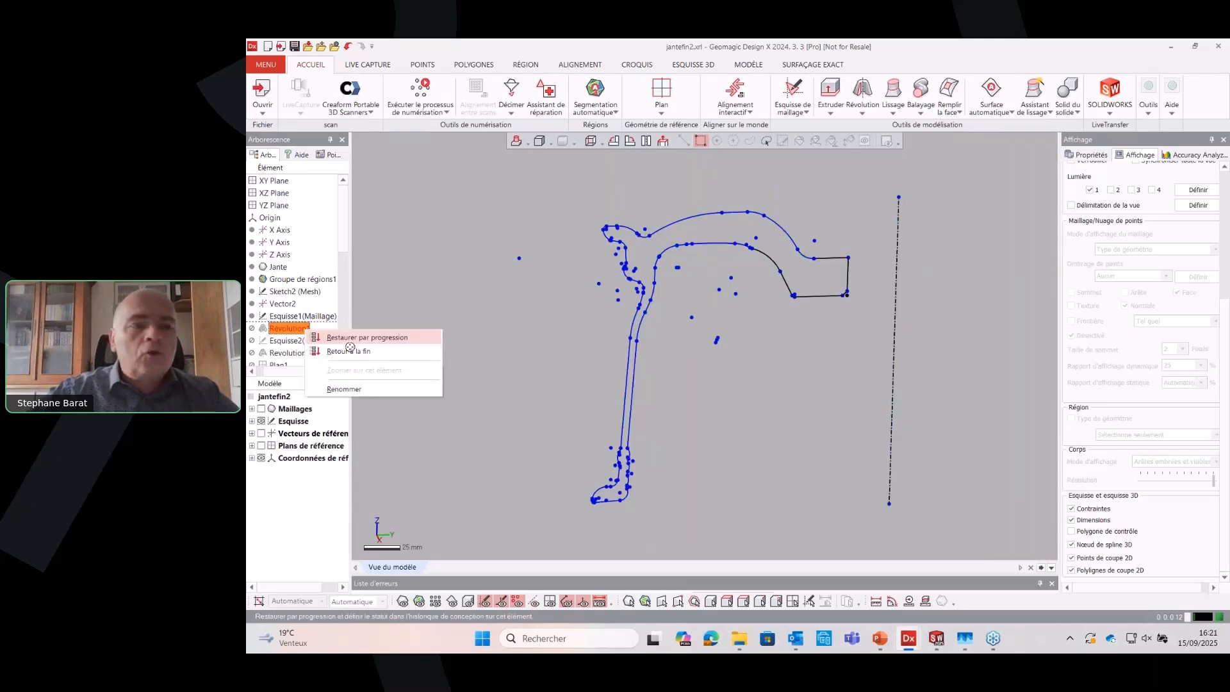
click(350, 351)
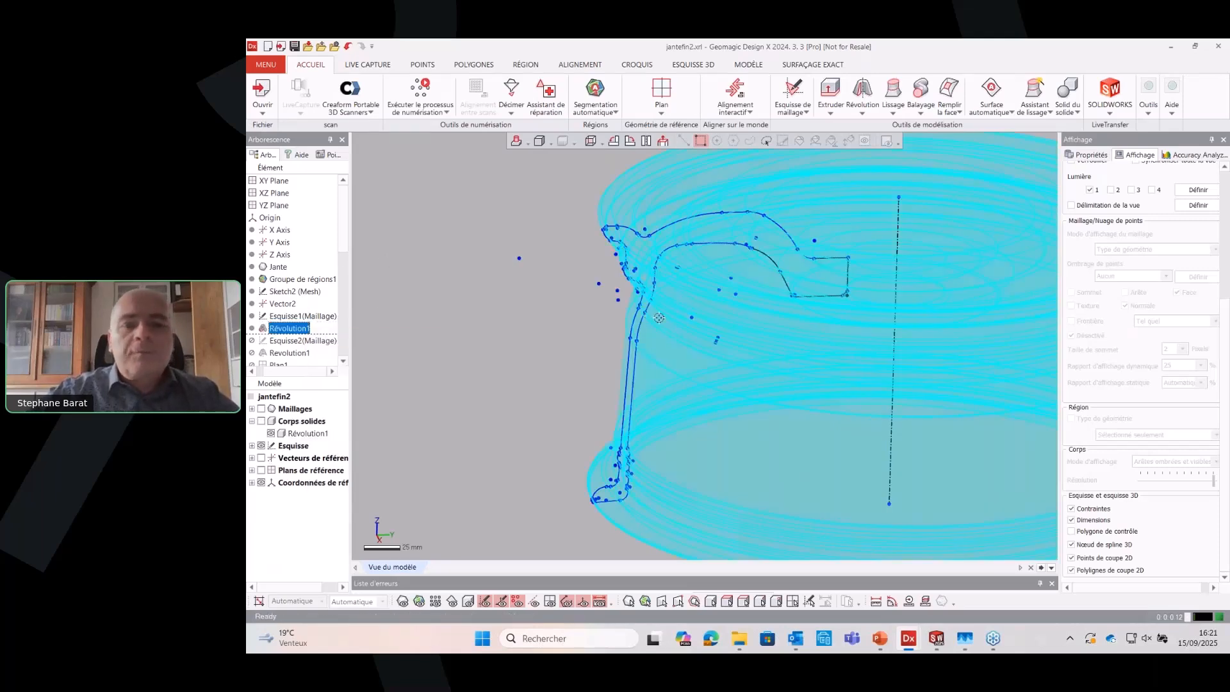
click(473, 601)
click(571, 220)
right_drag(571, 220, 520, 319)
scroll(456, 358, down, 3)
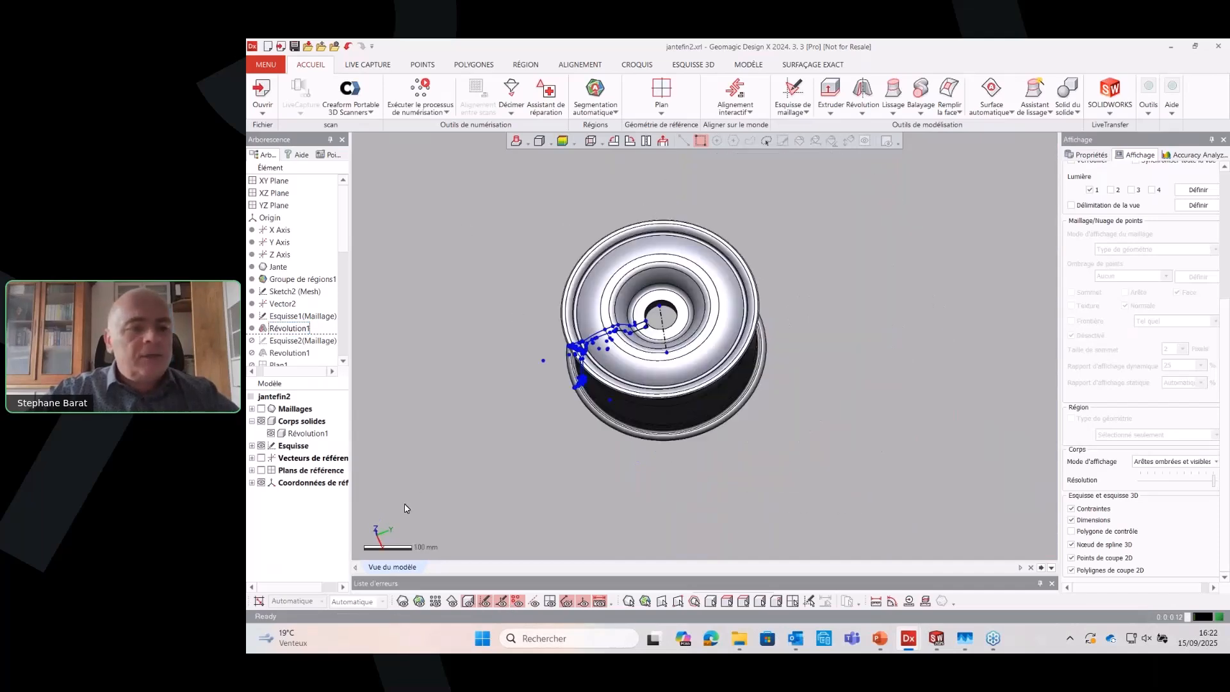
Display the rim mesh over the revolved solid and compare them using the deviation colour map
click(403, 599)
right_drag(682, 203, 722, 269)
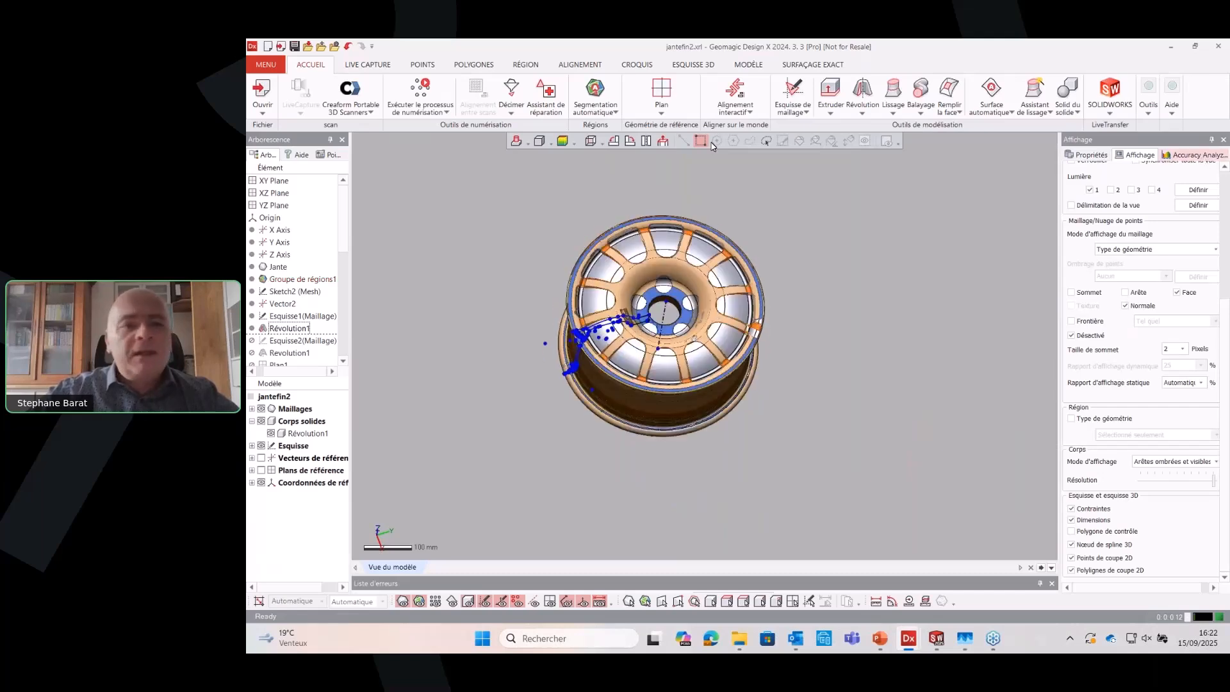
click(561, 143)
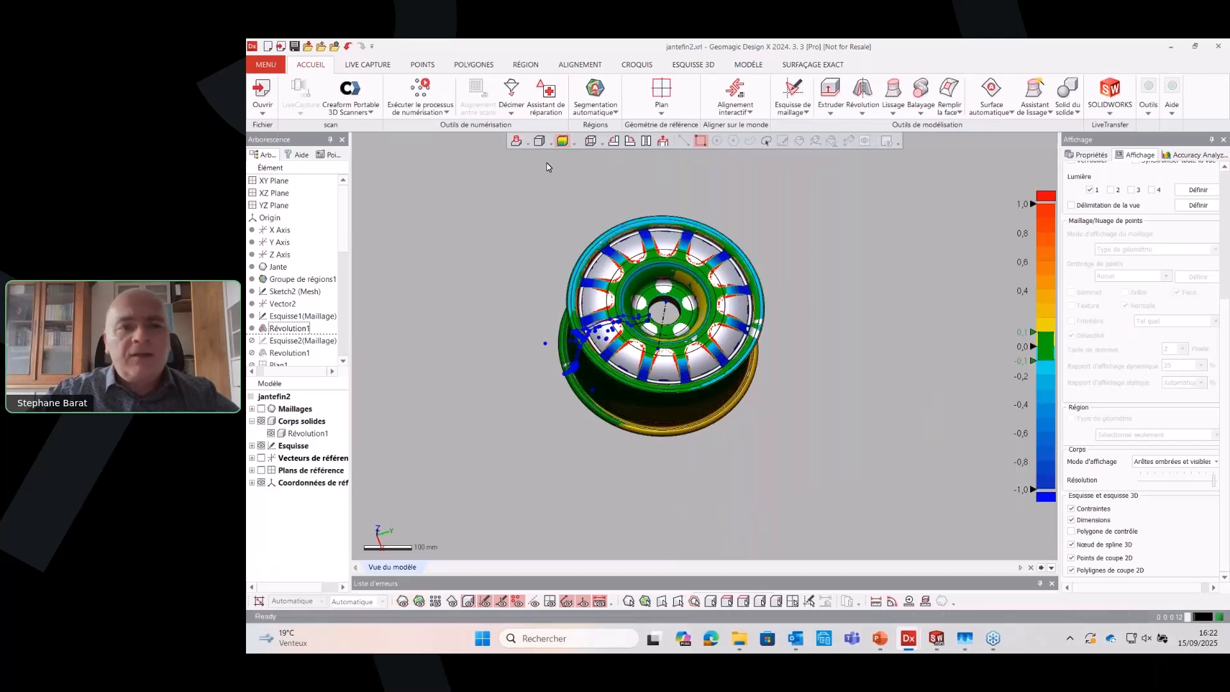
click(562, 141)
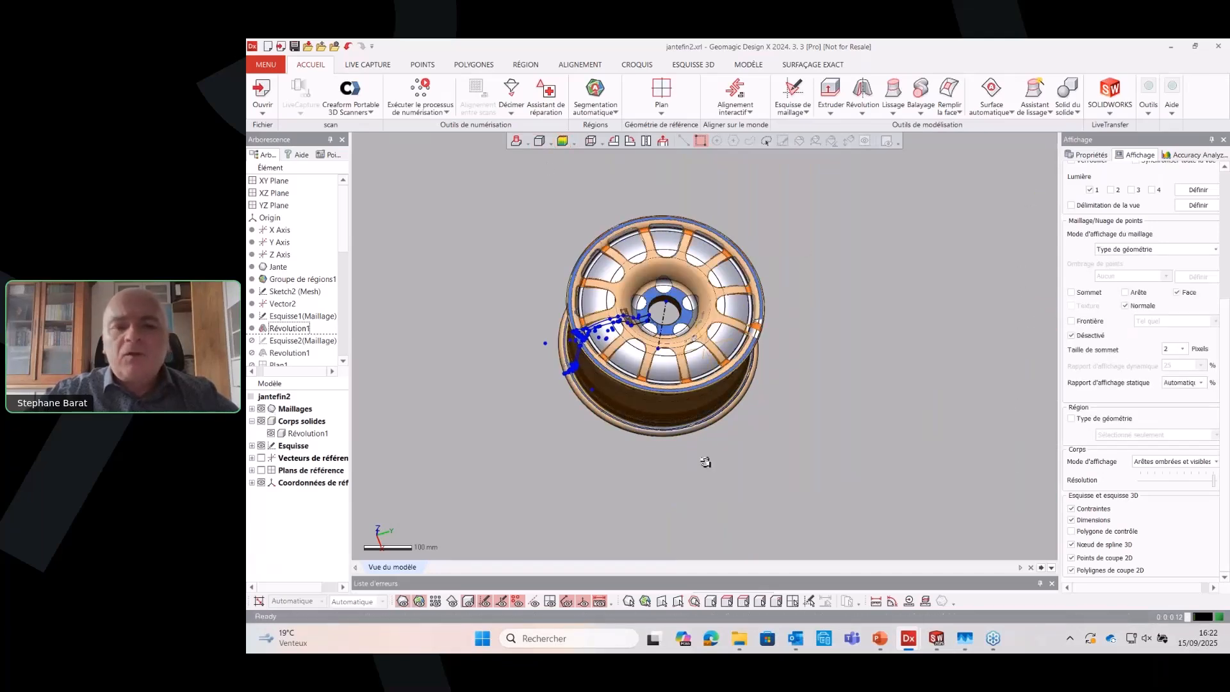
right_drag(706, 462, 684, 446)
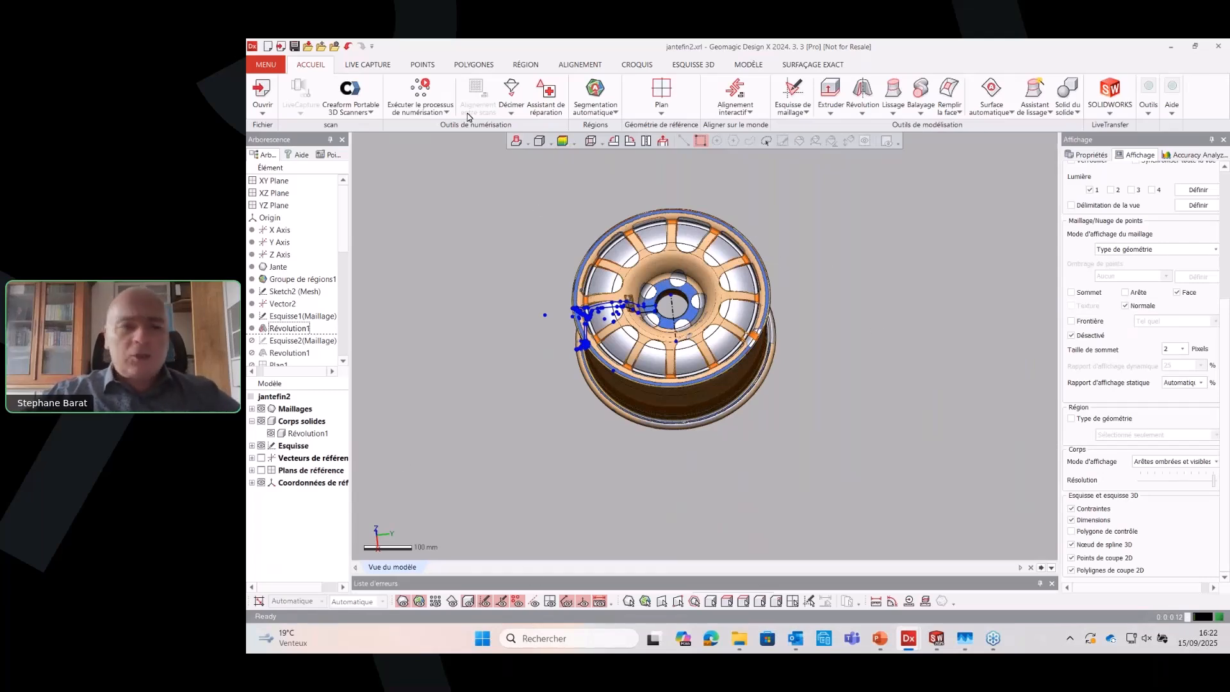
scroll(559, 345, up, 3)
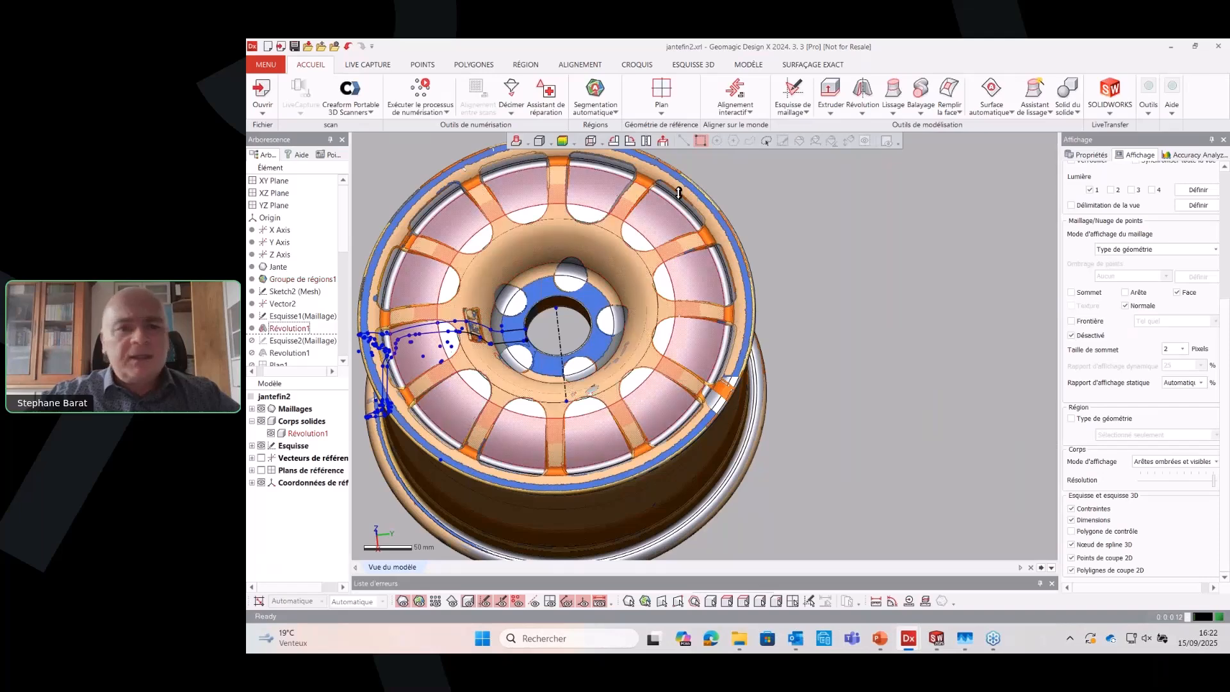
scroll(787, 222, down, 3)
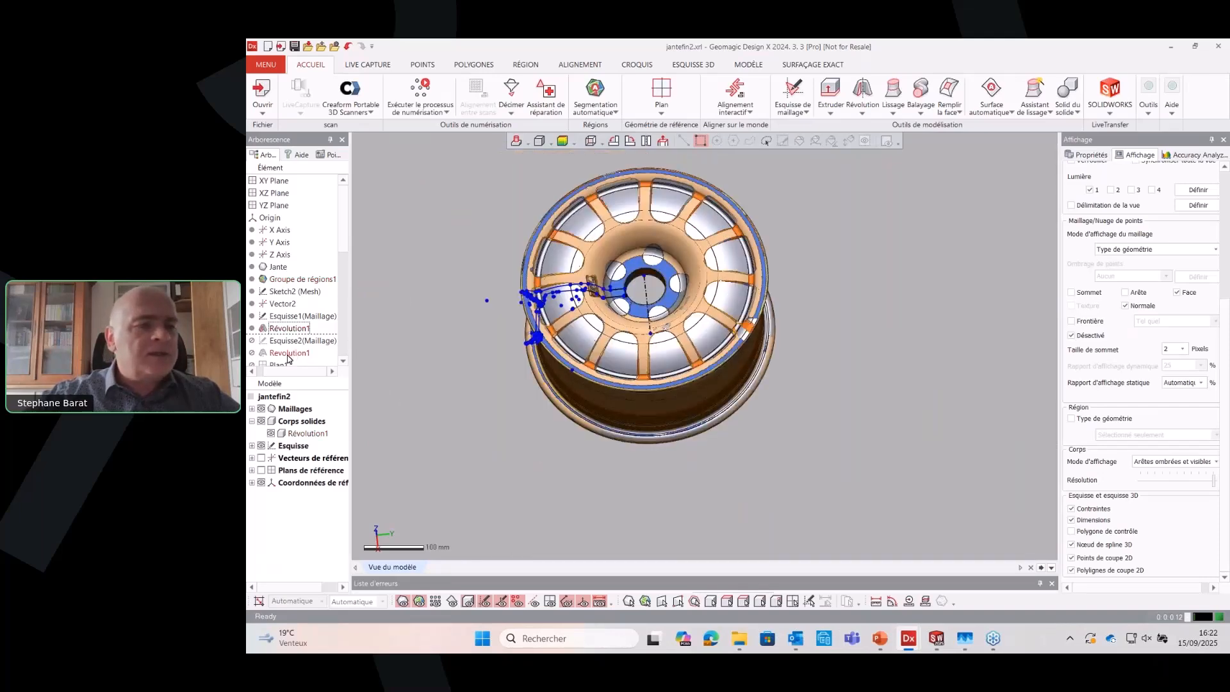
Restore the design history to its end to show the finished rim model
right_click(289, 346)
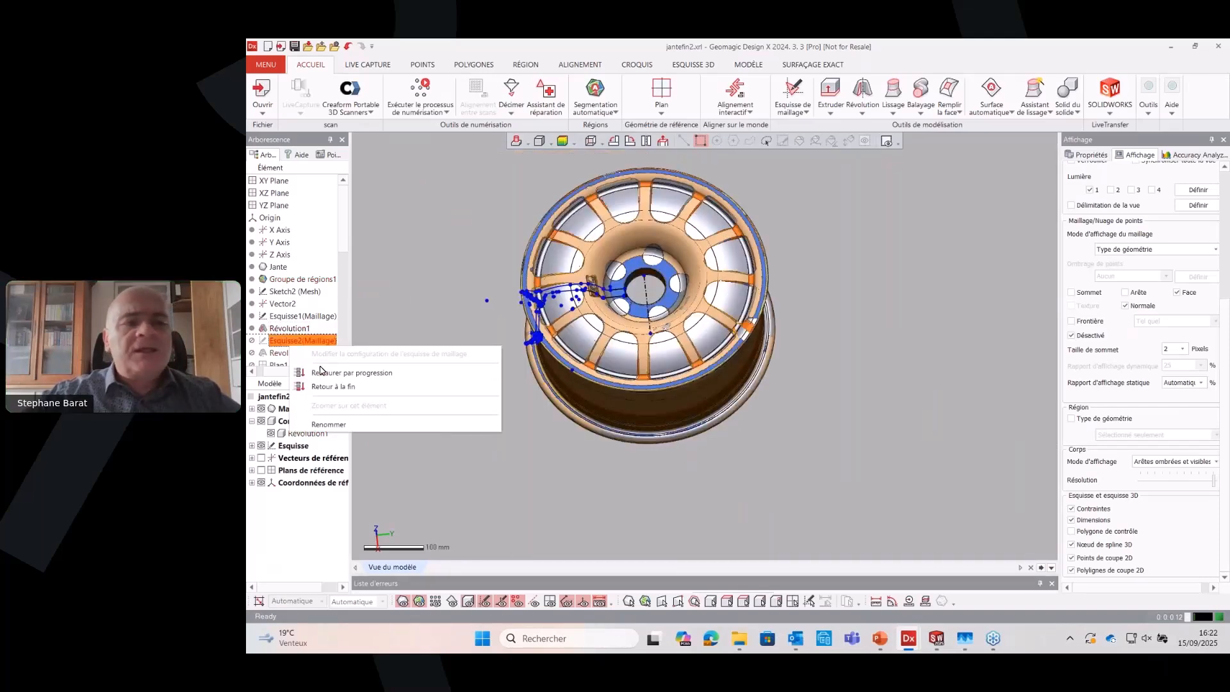
click(264, 351)
right_click(263, 350)
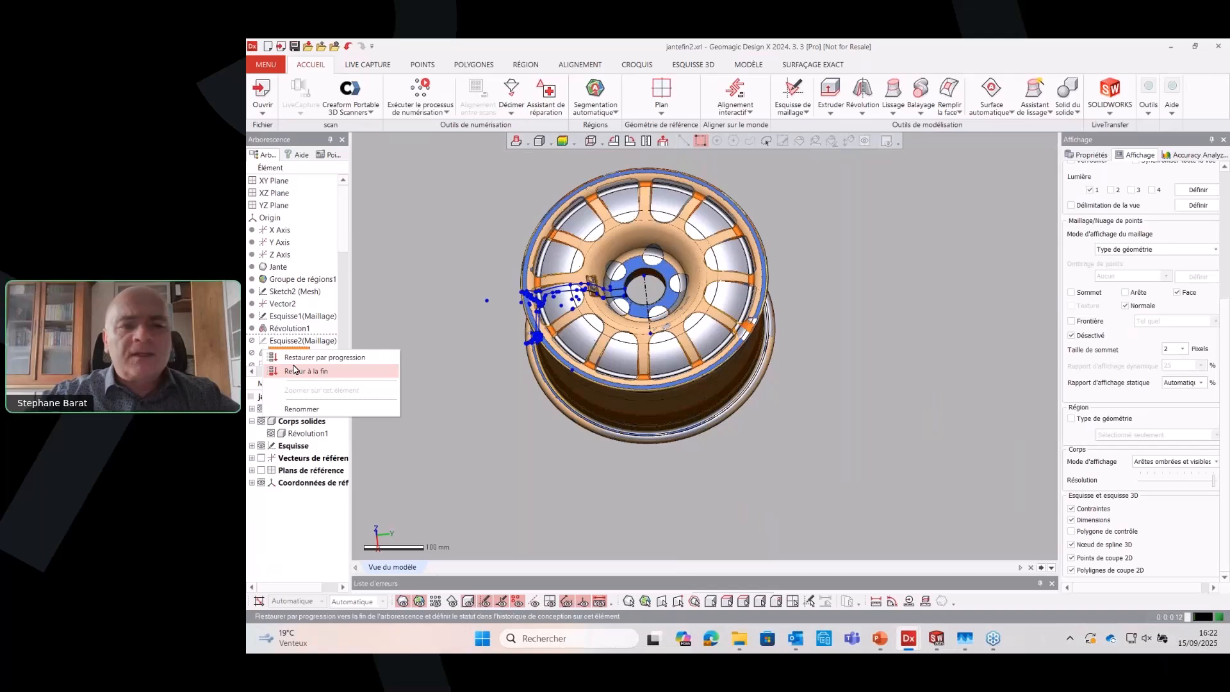
click(294, 370)
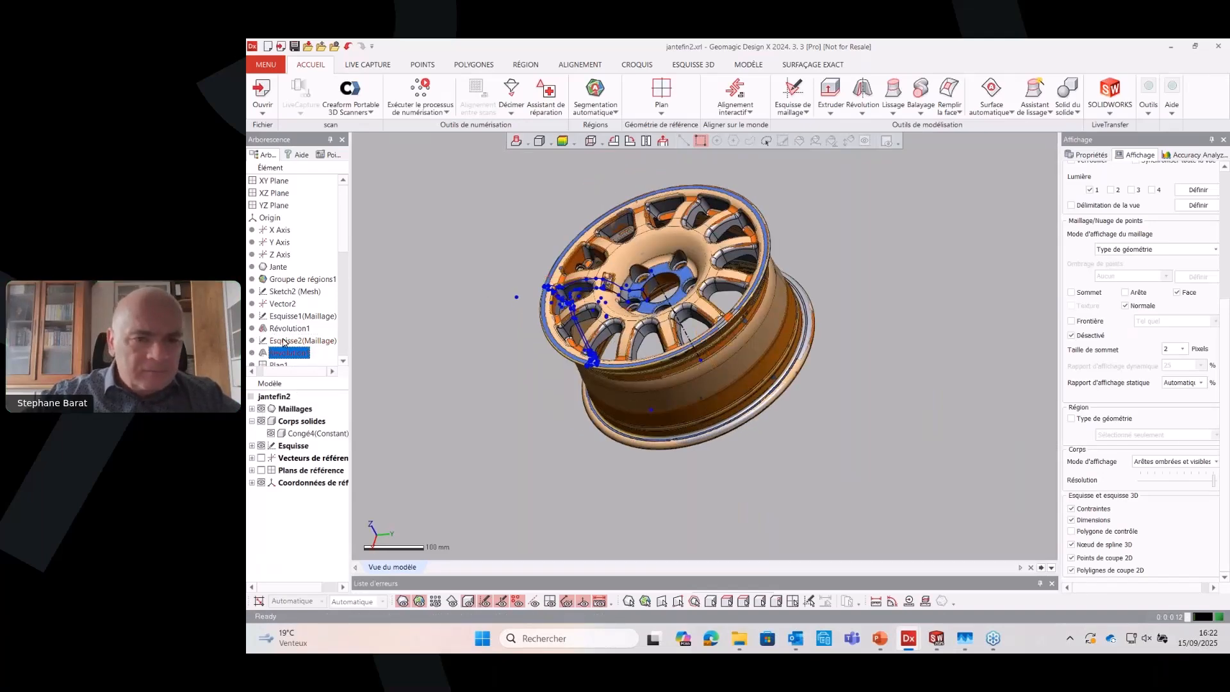
Roll the design history back to just before Solidifier1
scroll(288, 344, down, 2)
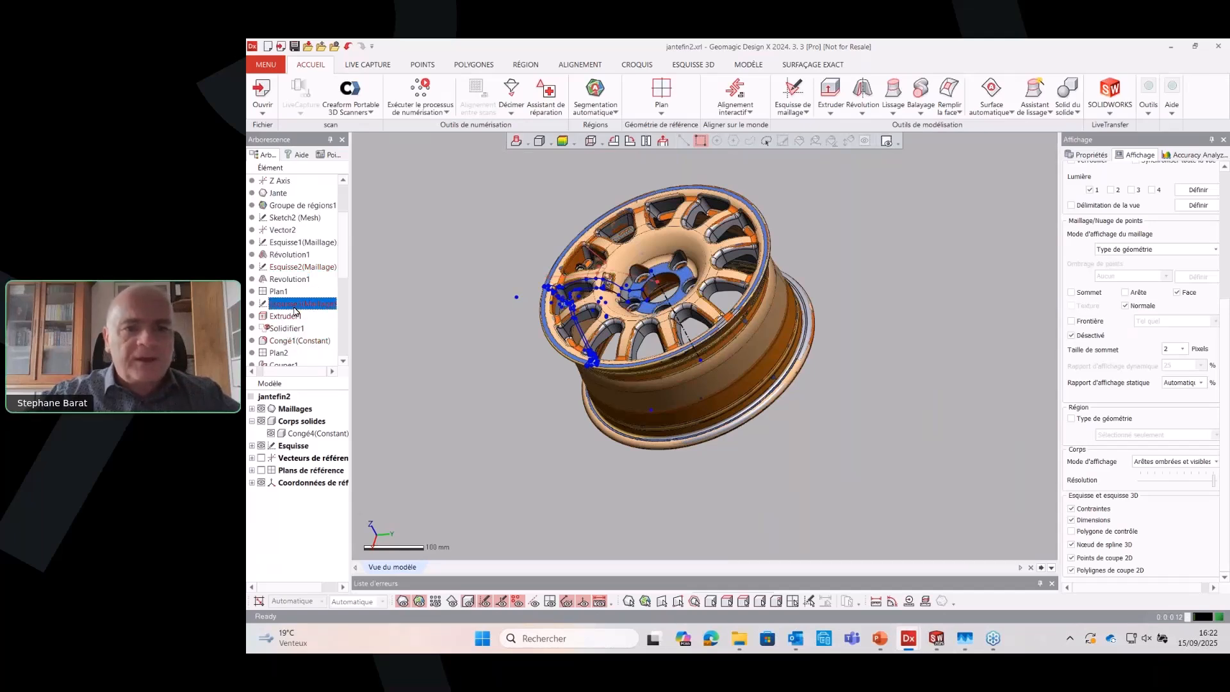
right_click(288, 315)
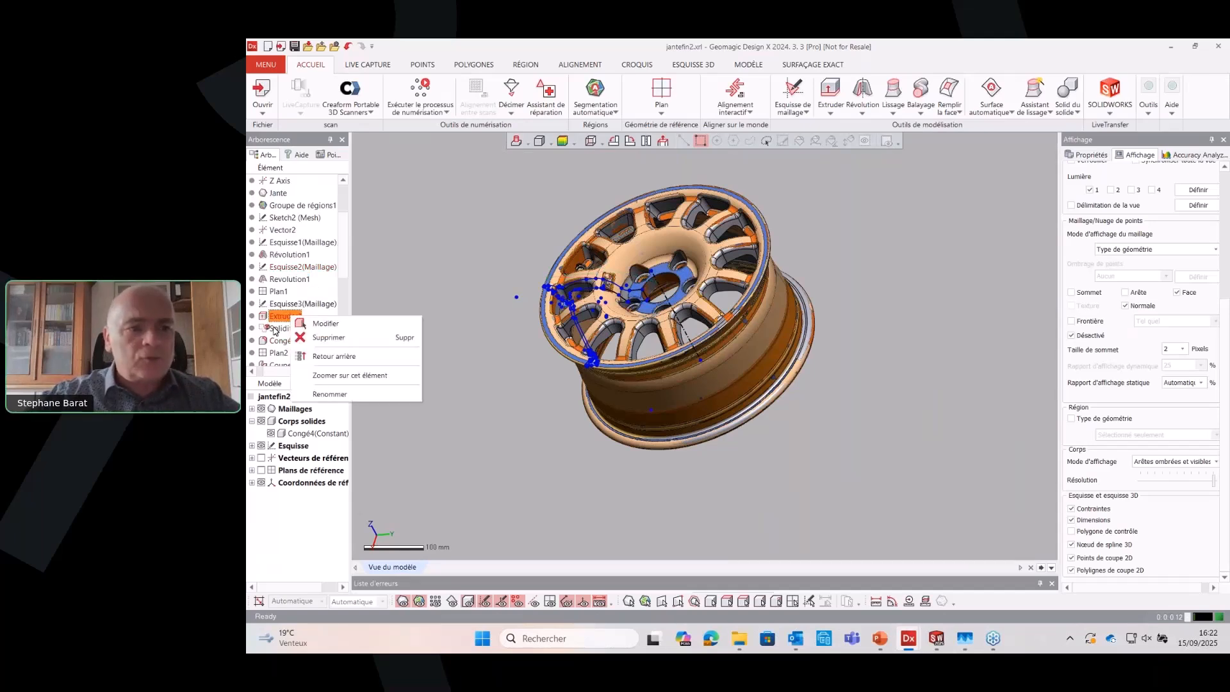
right_click(274, 327)
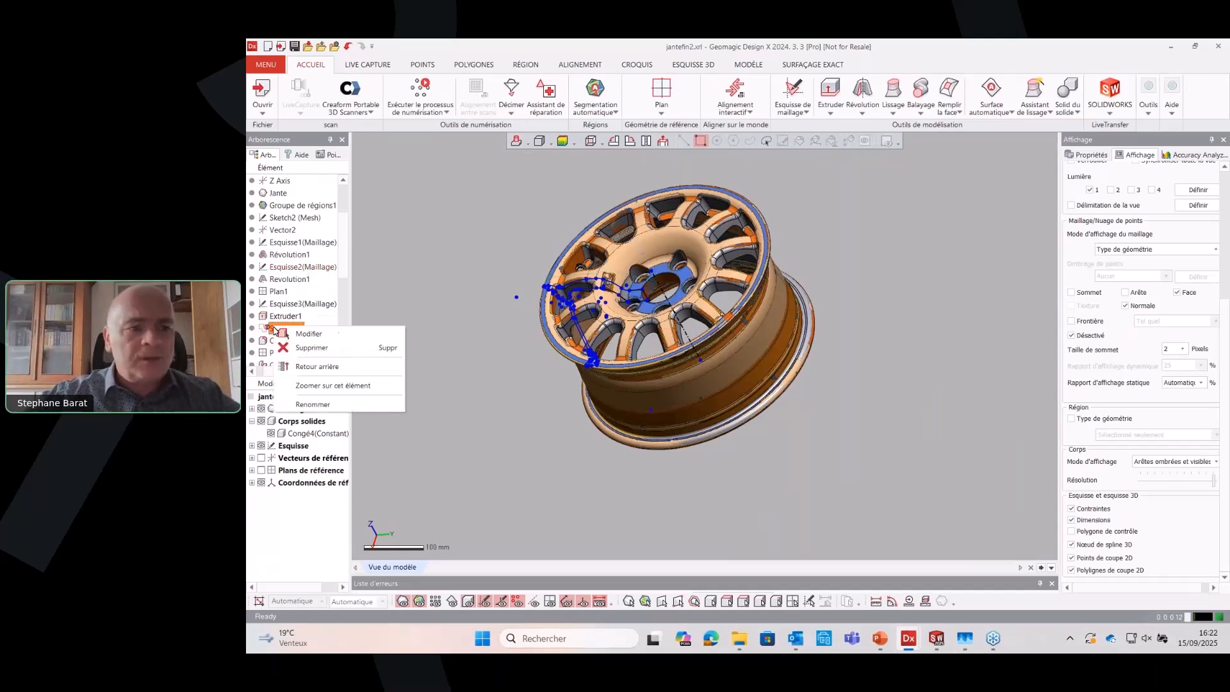
click(356, 375)
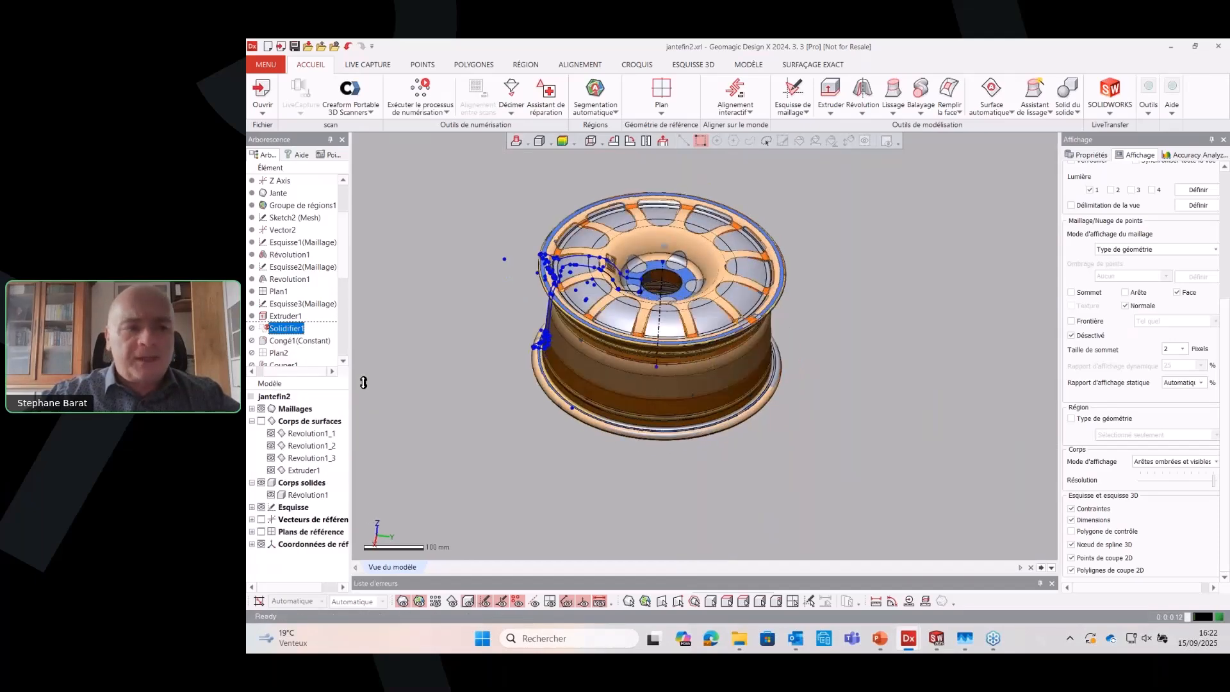
Display the surface bodies and examine the revolved and extruded surfaces that bound one spoke opening
scroll(704, 346, up, 6)
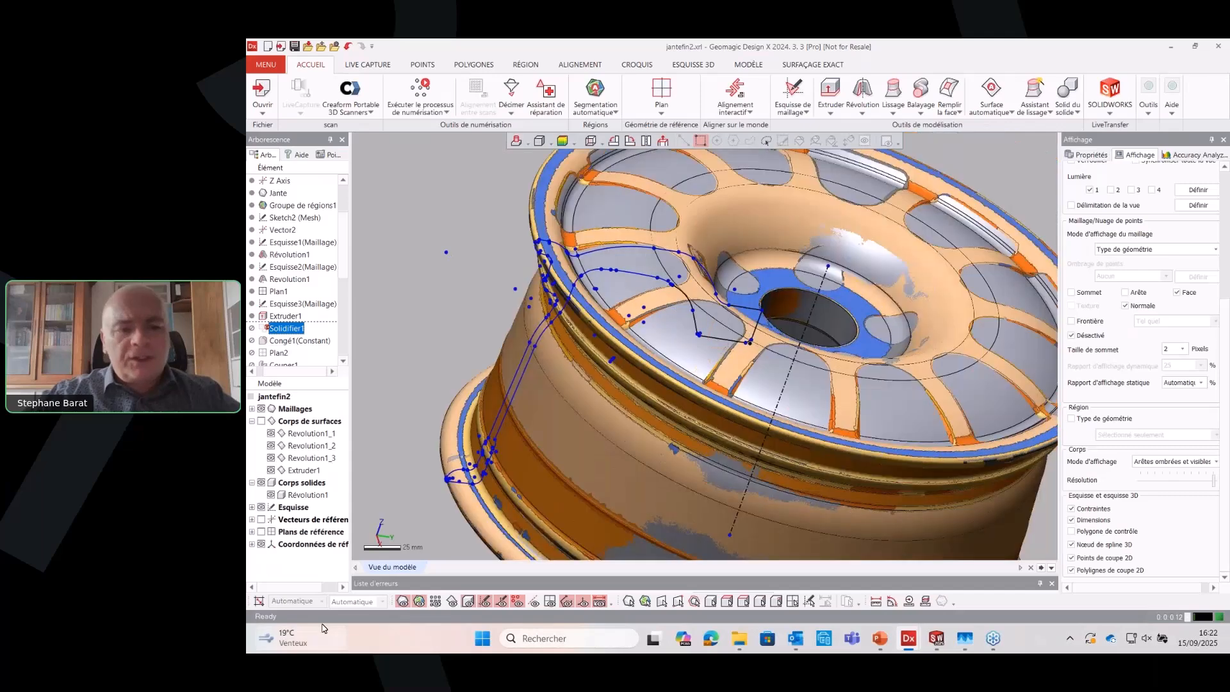
click(467, 602)
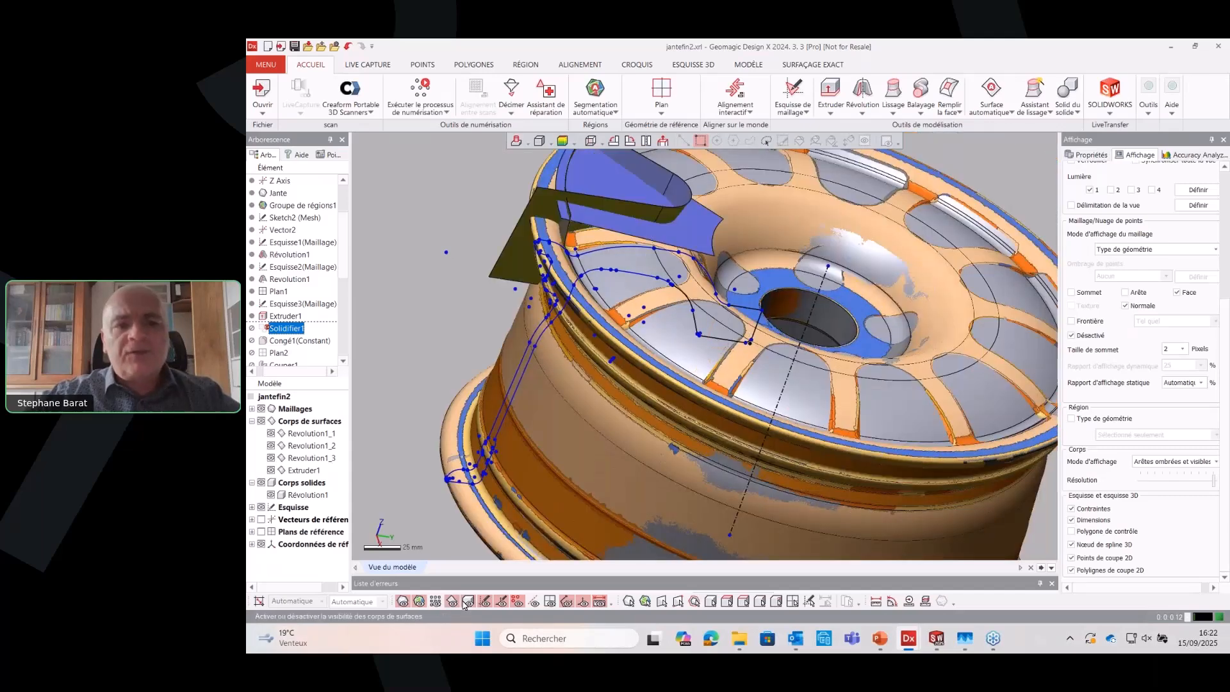
scroll(544, 376, down, 6)
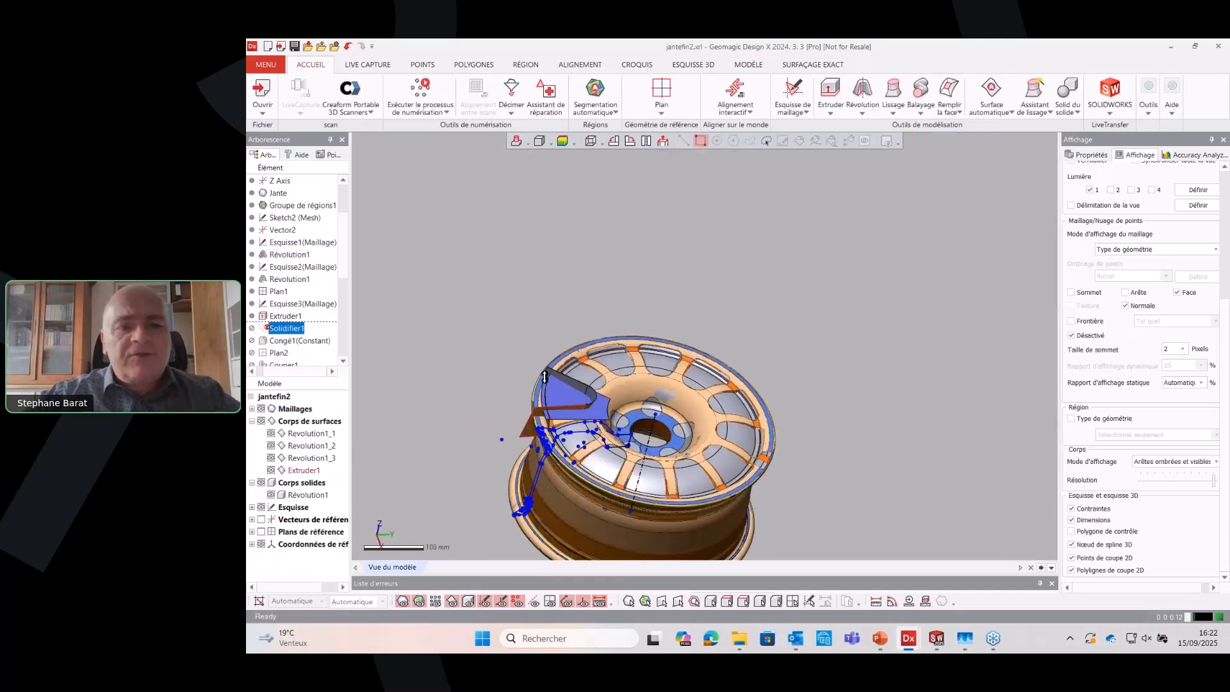
scroll(544, 377, up, 4)
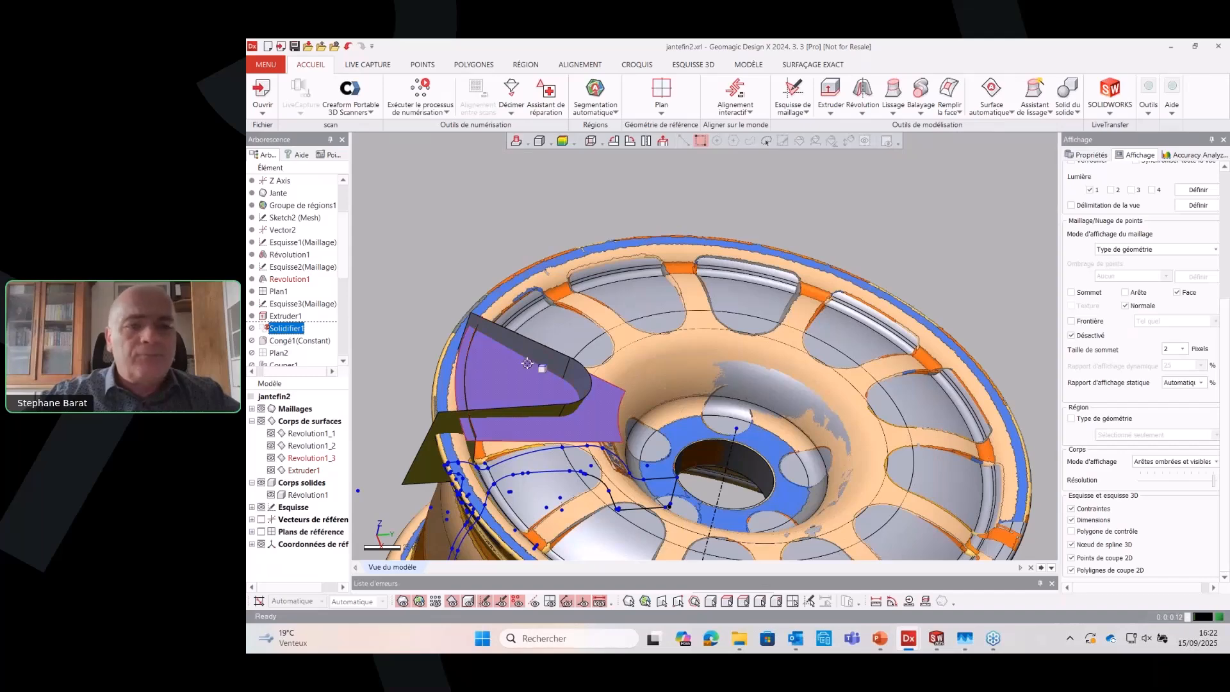
right_drag(509, 361, 527, 363)
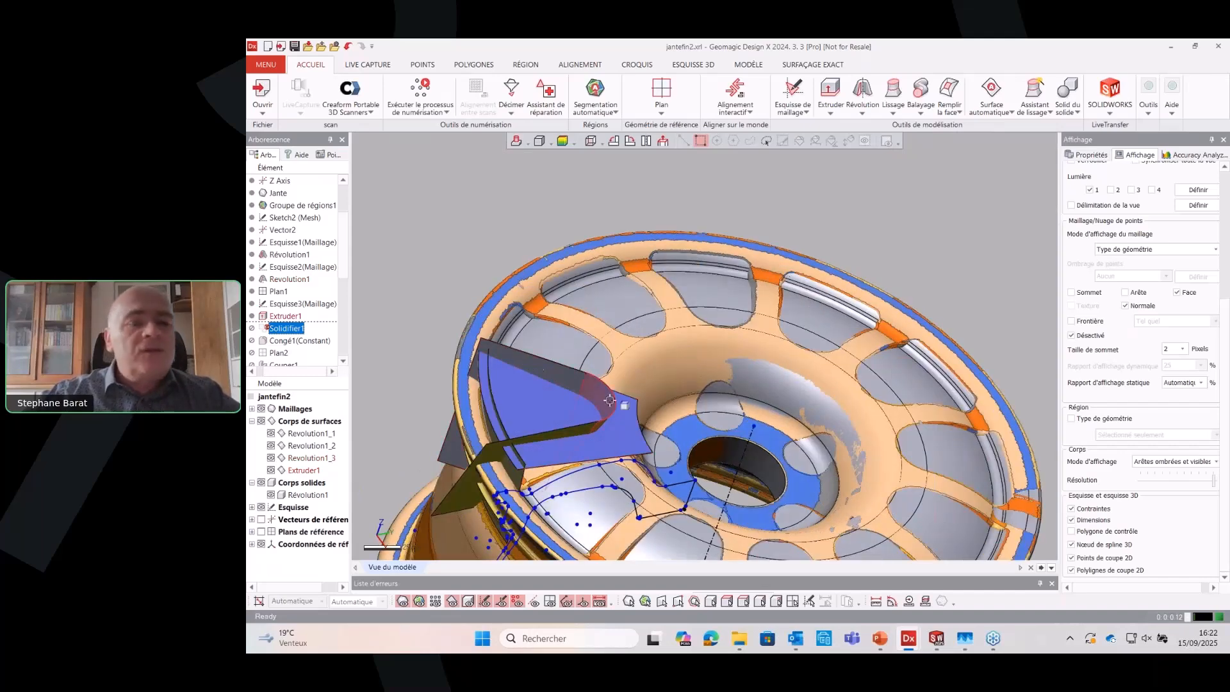
Review the two-direction lengths and draft angles of Extruder1, leaving the feature as it is
click(288, 316)
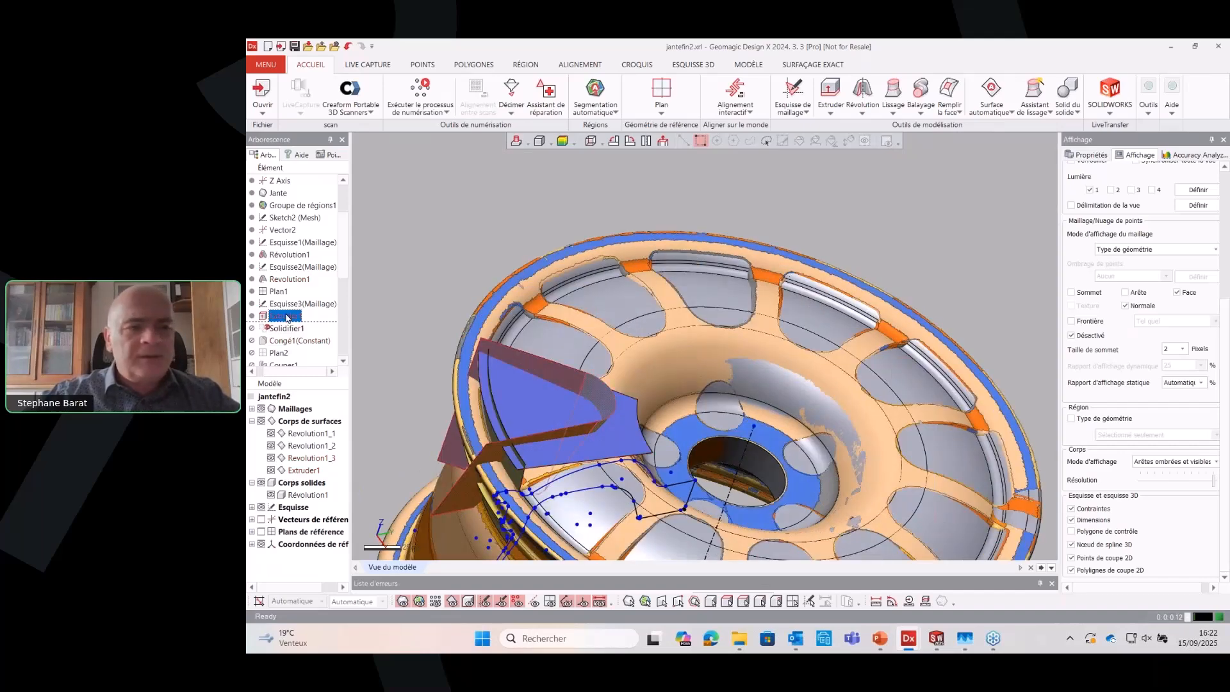
double_click(286, 316)
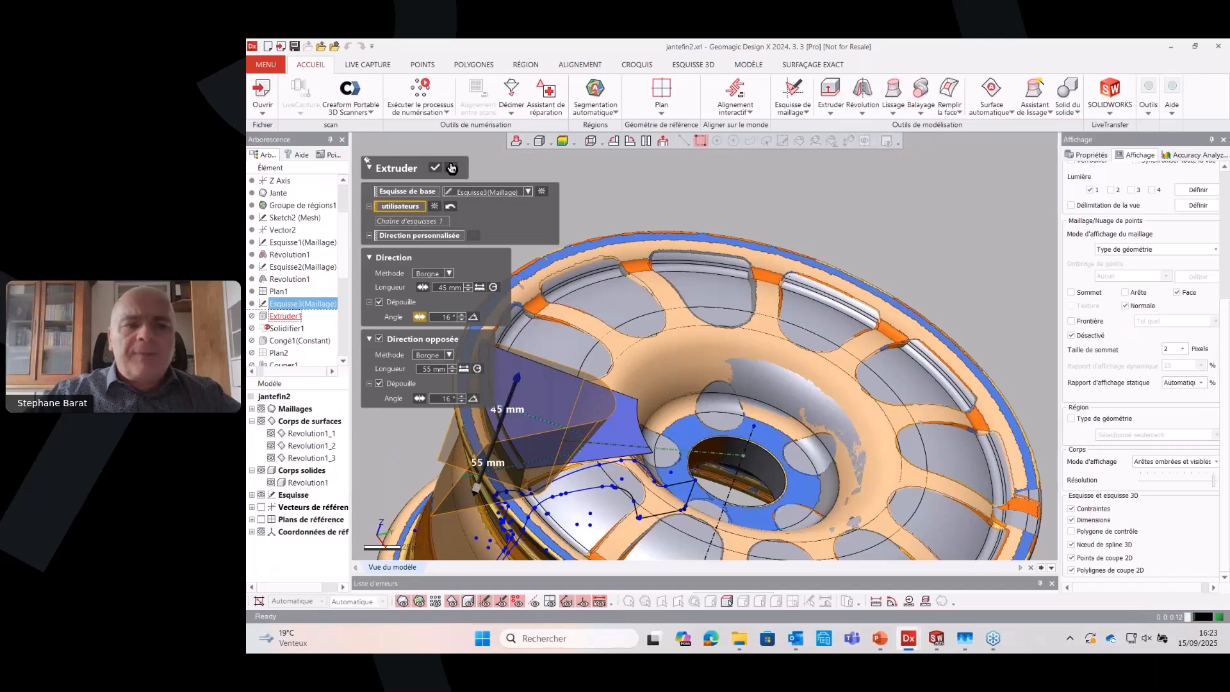
click(451, 168)
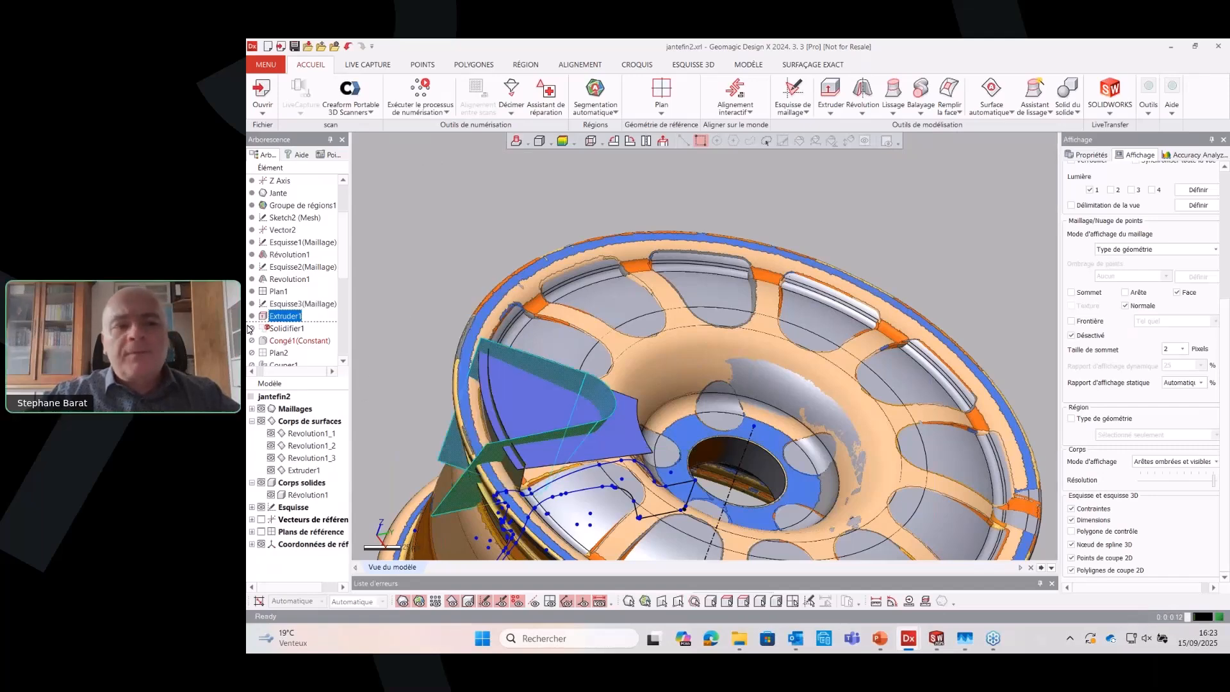
Restore the design history forward to Solidifier1 and view the solid formed from the spoke-opening surfaces
scroll(553, 307, down, 2)
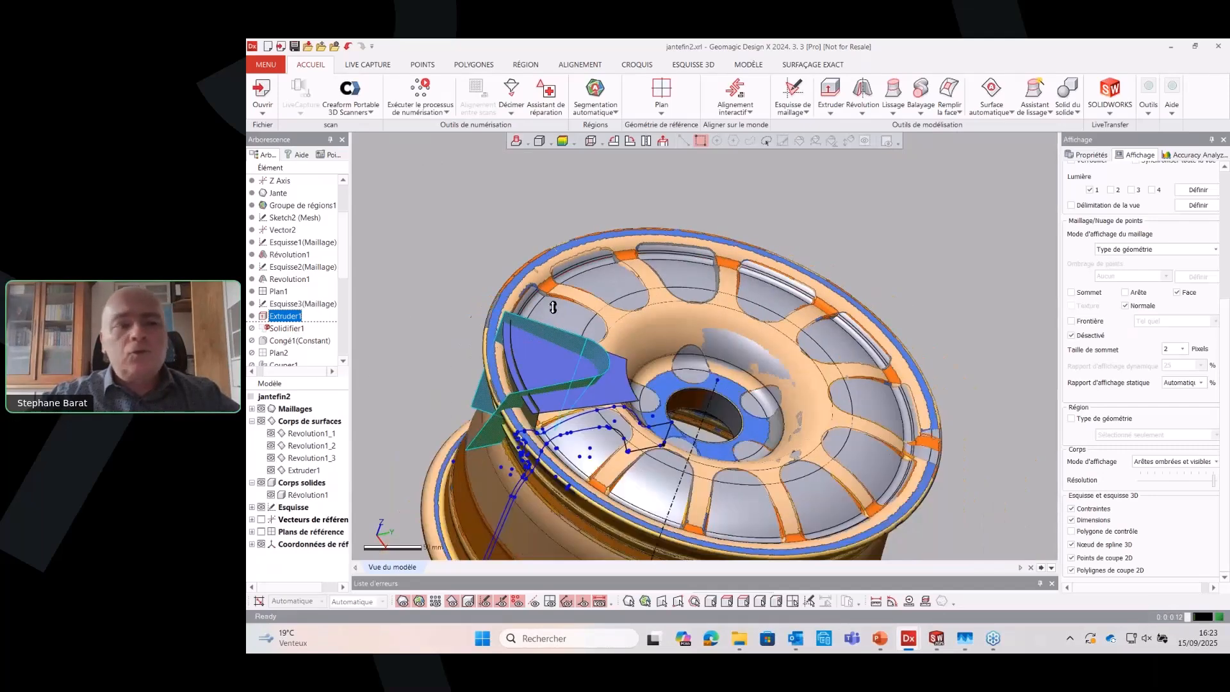
right_click(298, 327)
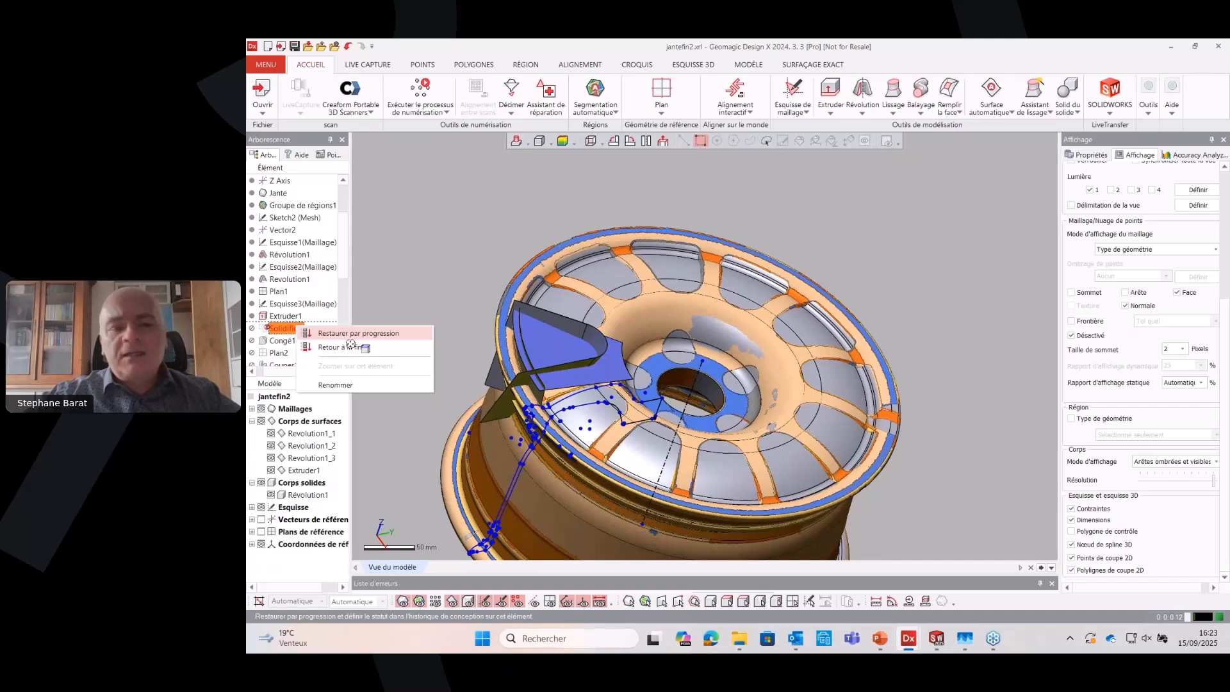
click(342, 334)
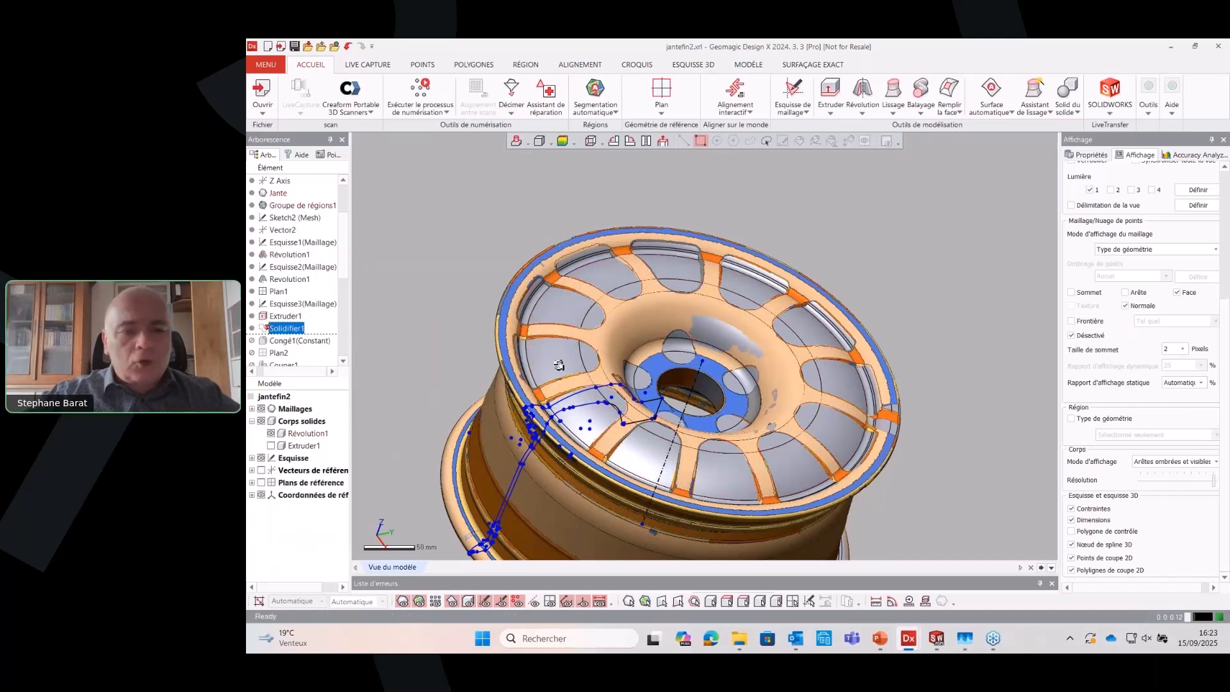
click(271, 445)
scroll(283, 457, down, 3)
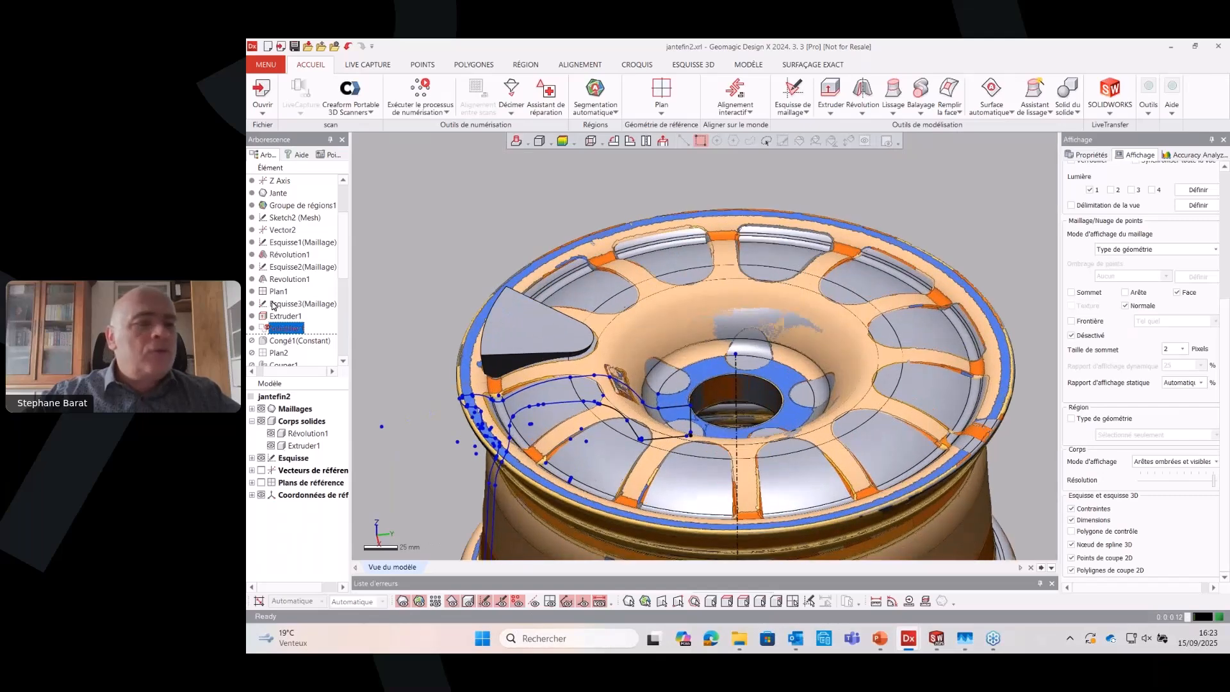
Restore the design history forward to Congé1(Constant), and from there on to Esquisse5(Maillage)
scroll(303, 322, down, 2)
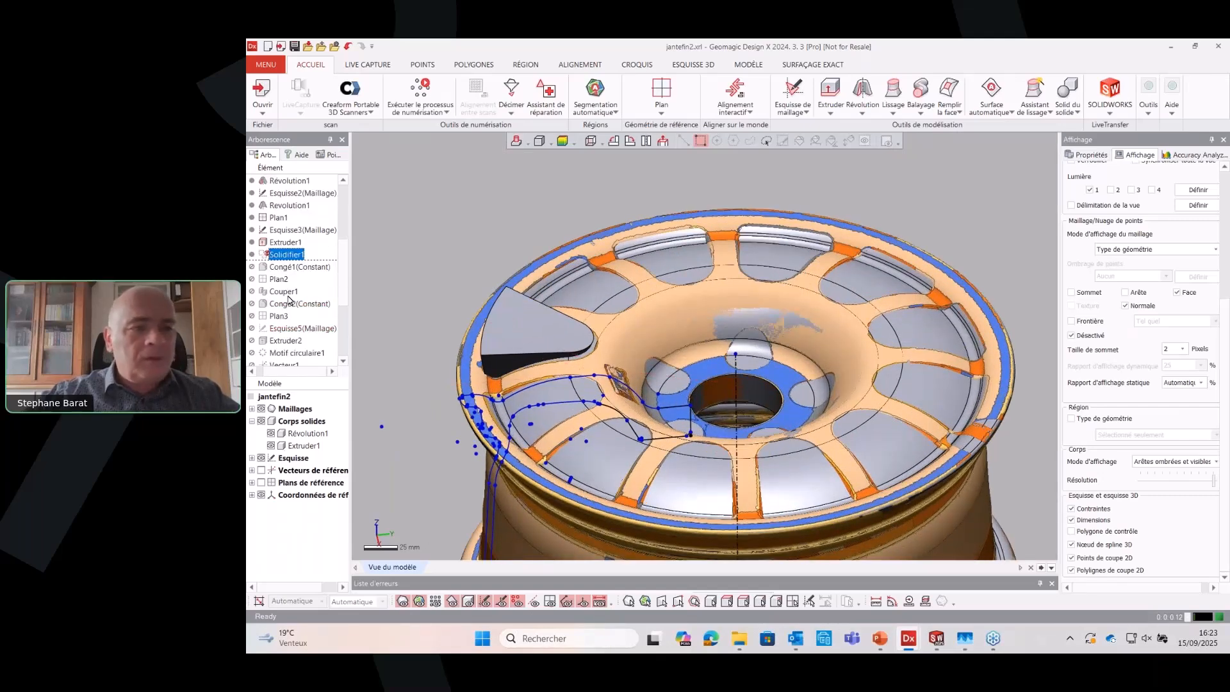
right_click(294, 267)
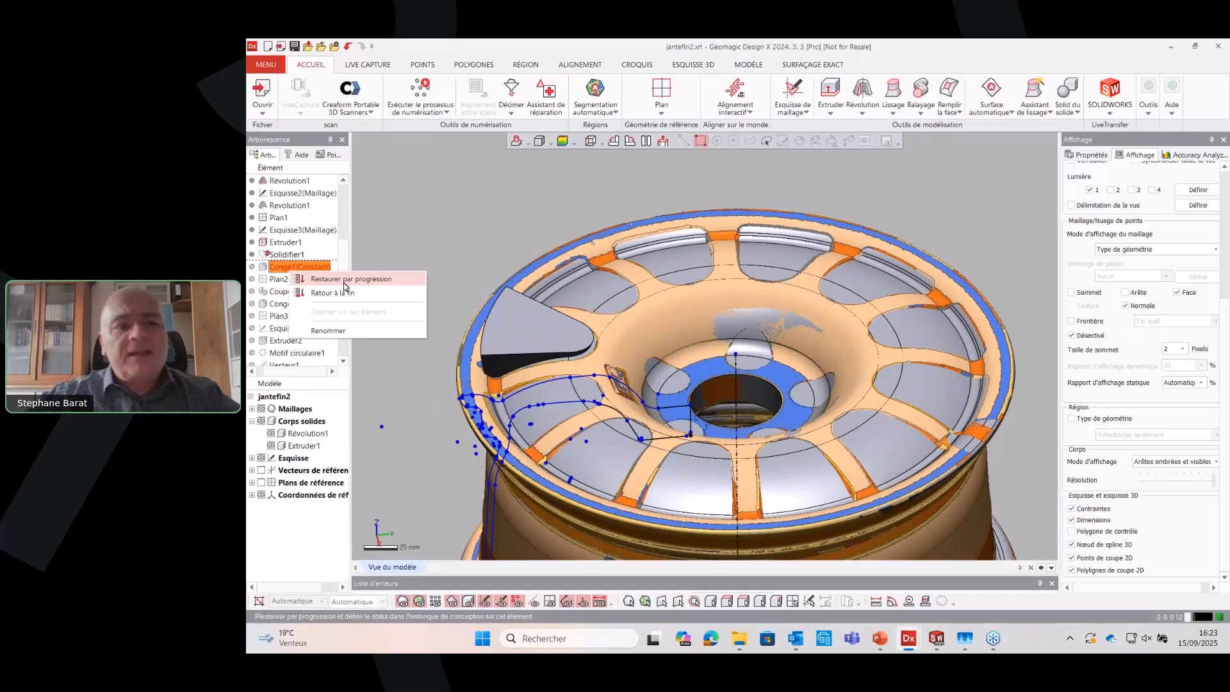
click(346, 279)
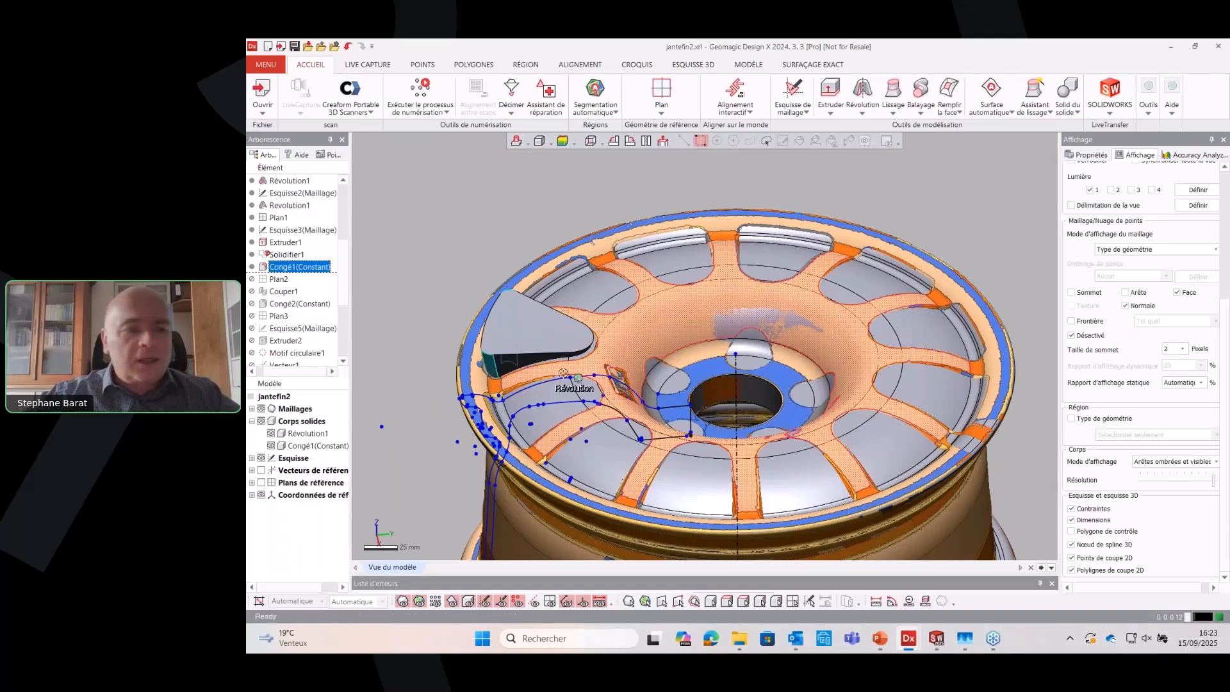
right_click(297, 330)
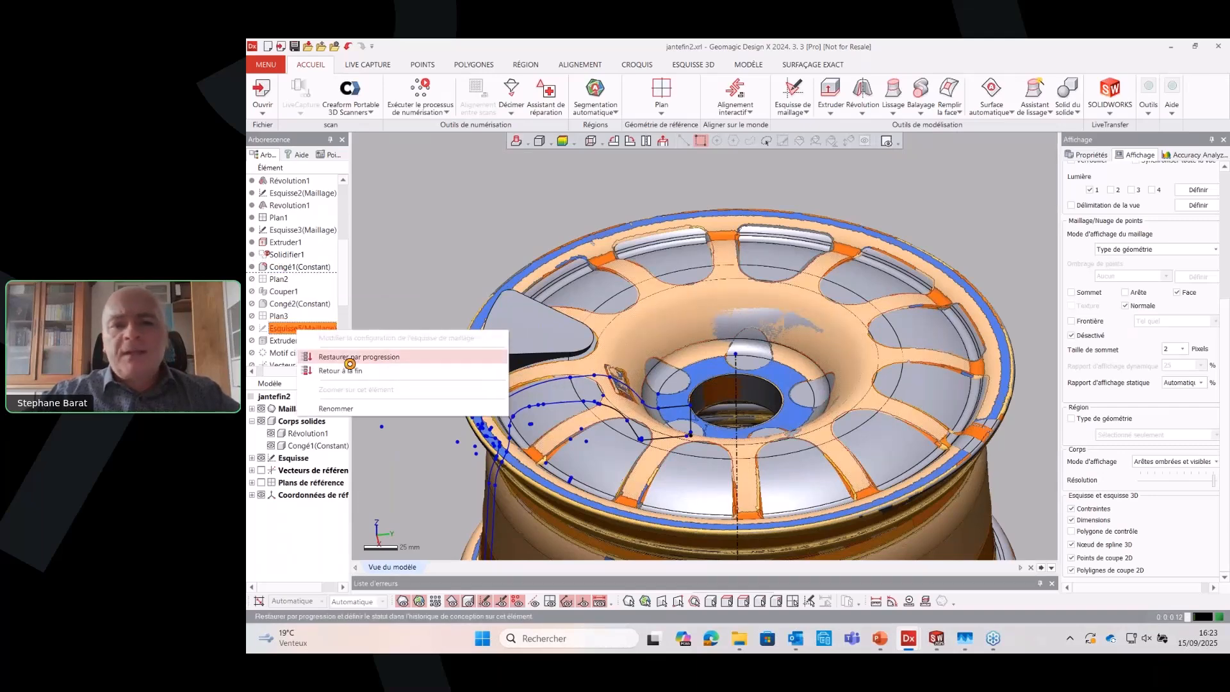
click(350, 357)
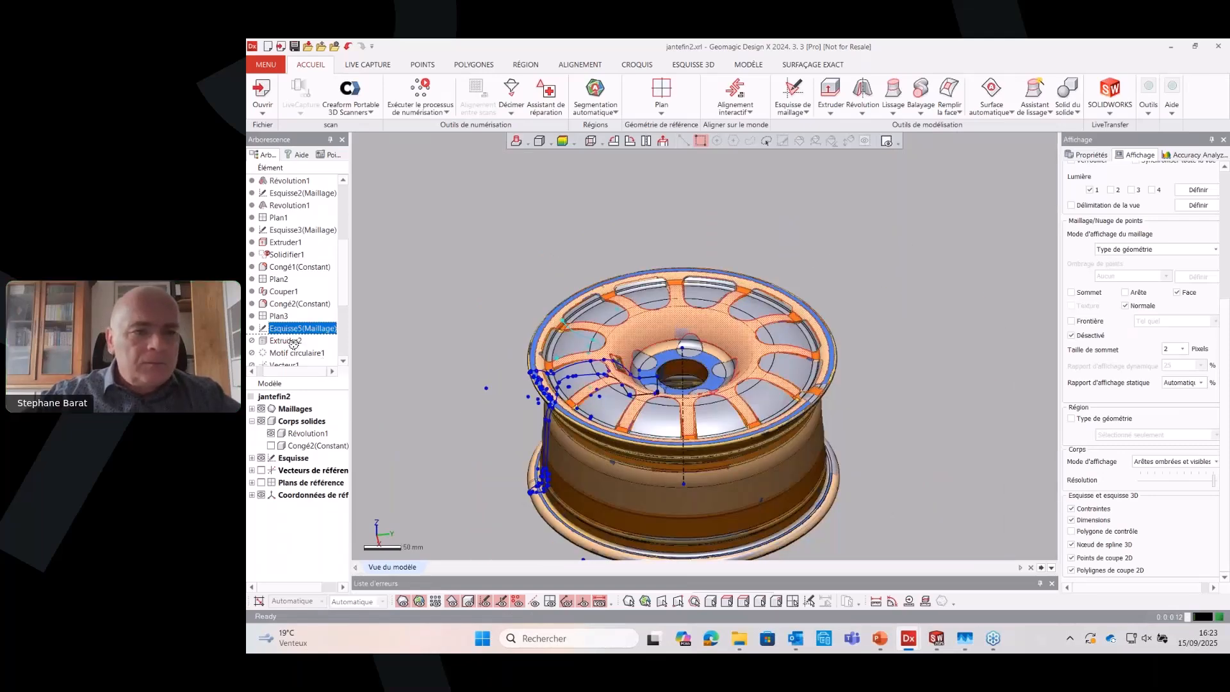
Restore the design history forward to Motif circulaire1 and display the Congé2(Constant) body among the patterned spoke-opening solids
scroll(296, 347, down, 1)
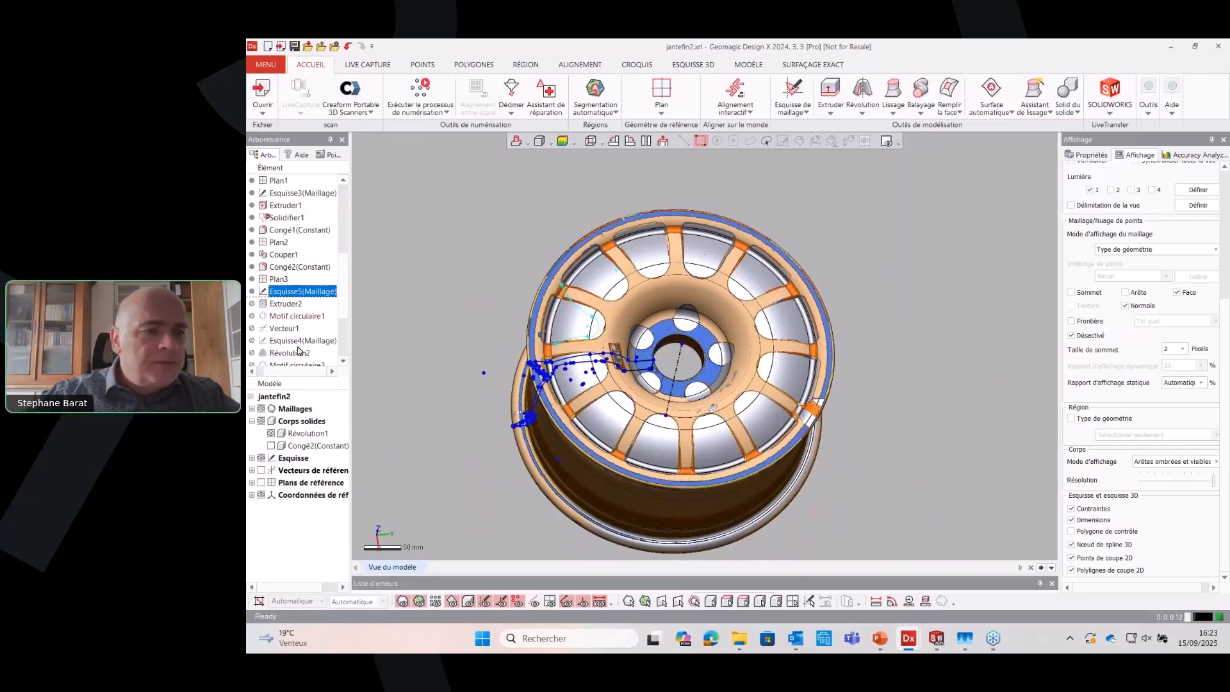
right_click(299, 316)
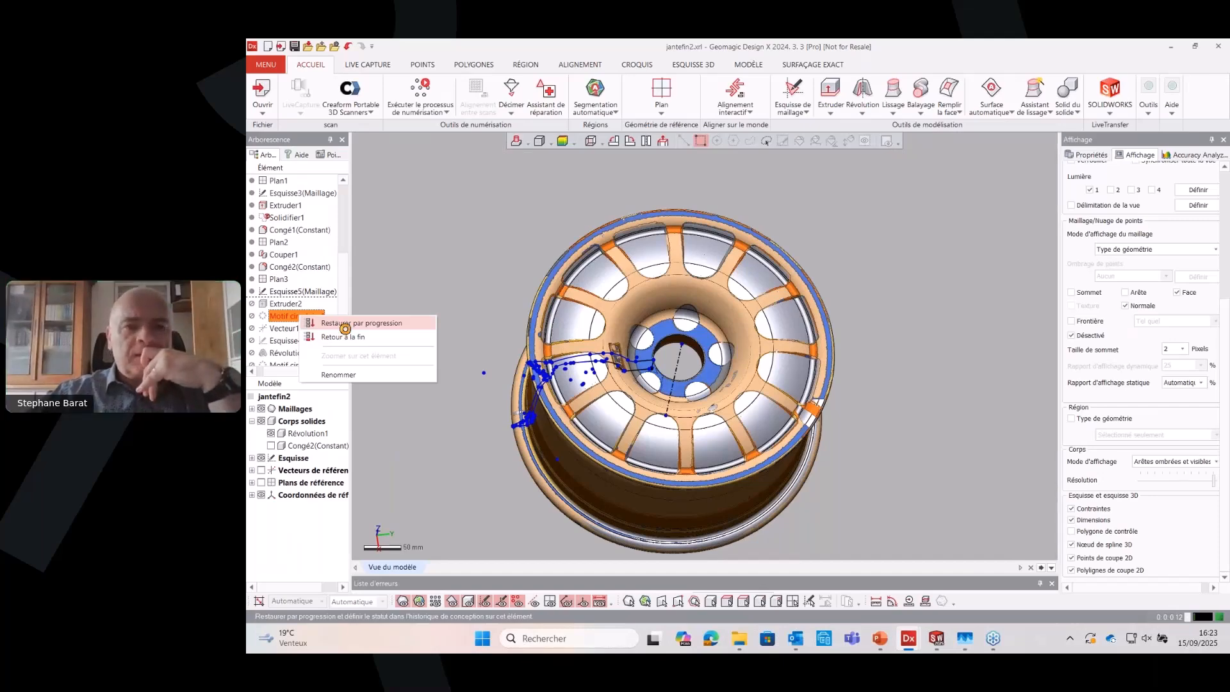
click(338, 323)
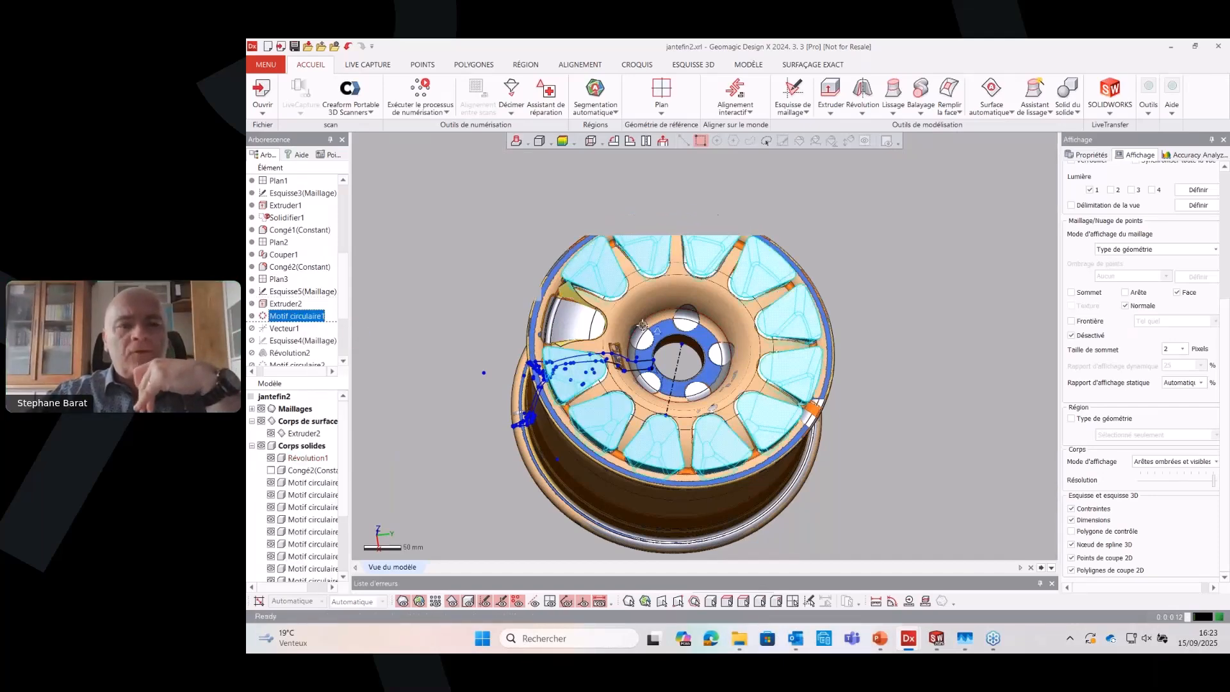
right_drag(642, 325, 640, 336)
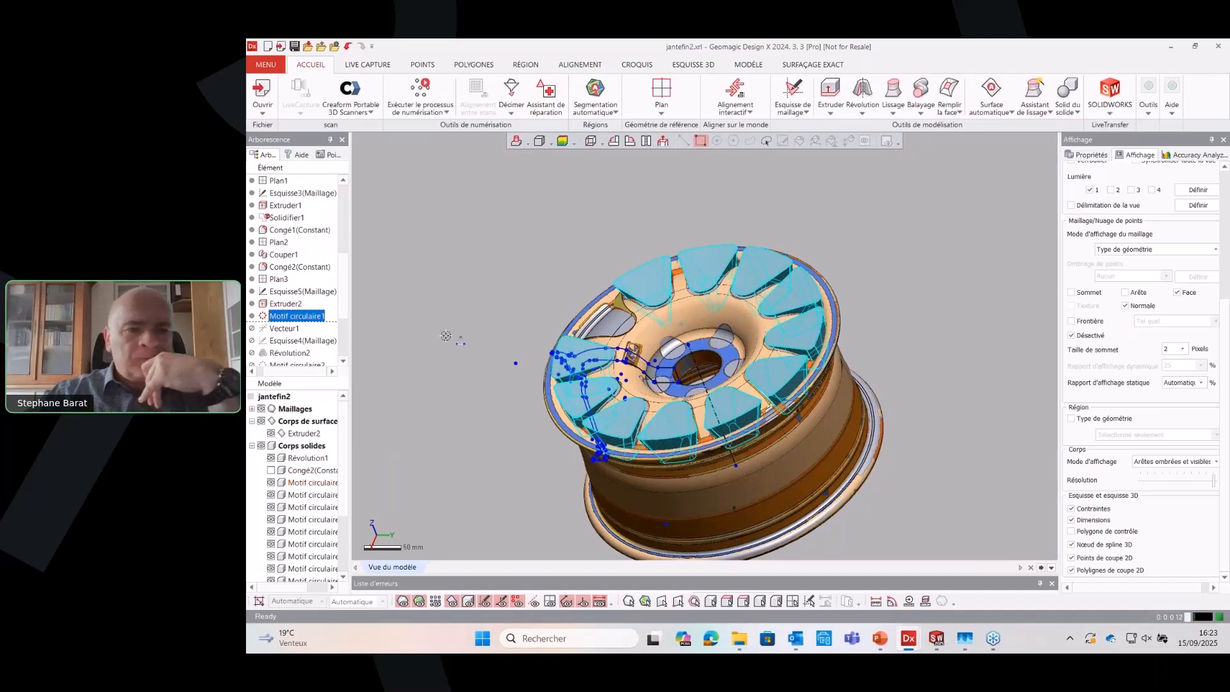
right_drag(446, 335, 446, 336)
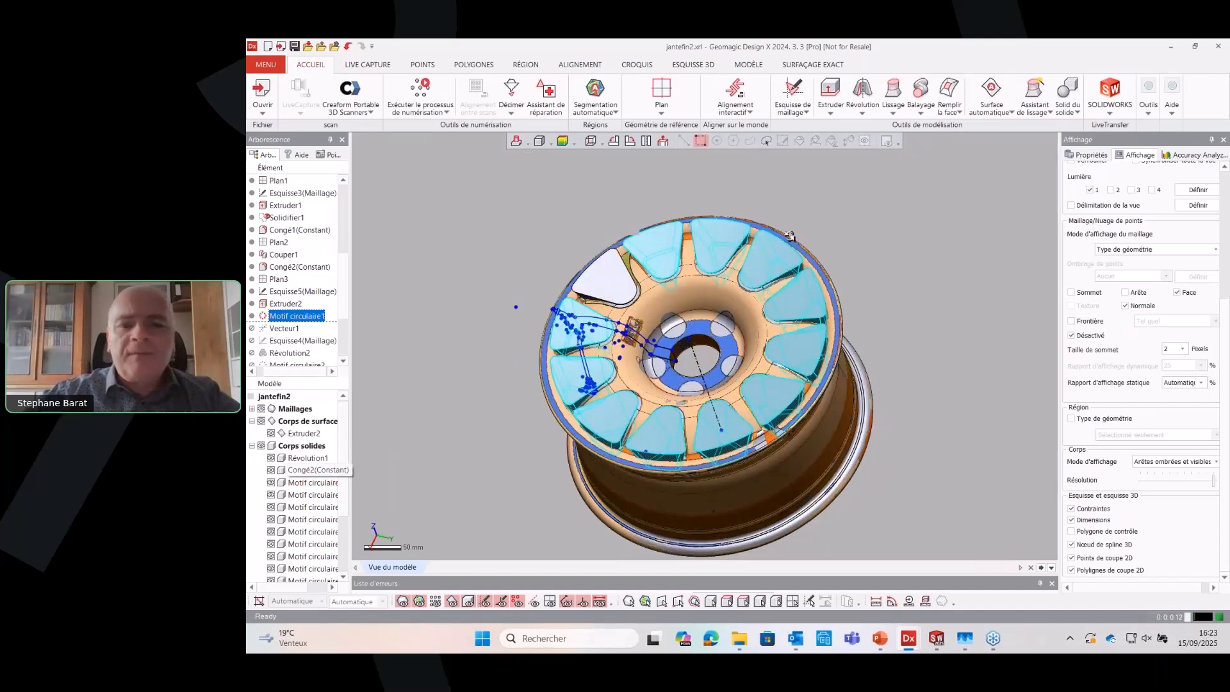
right_drag(790, 237, 789, 237)
scroll(790, 237, up, 3)
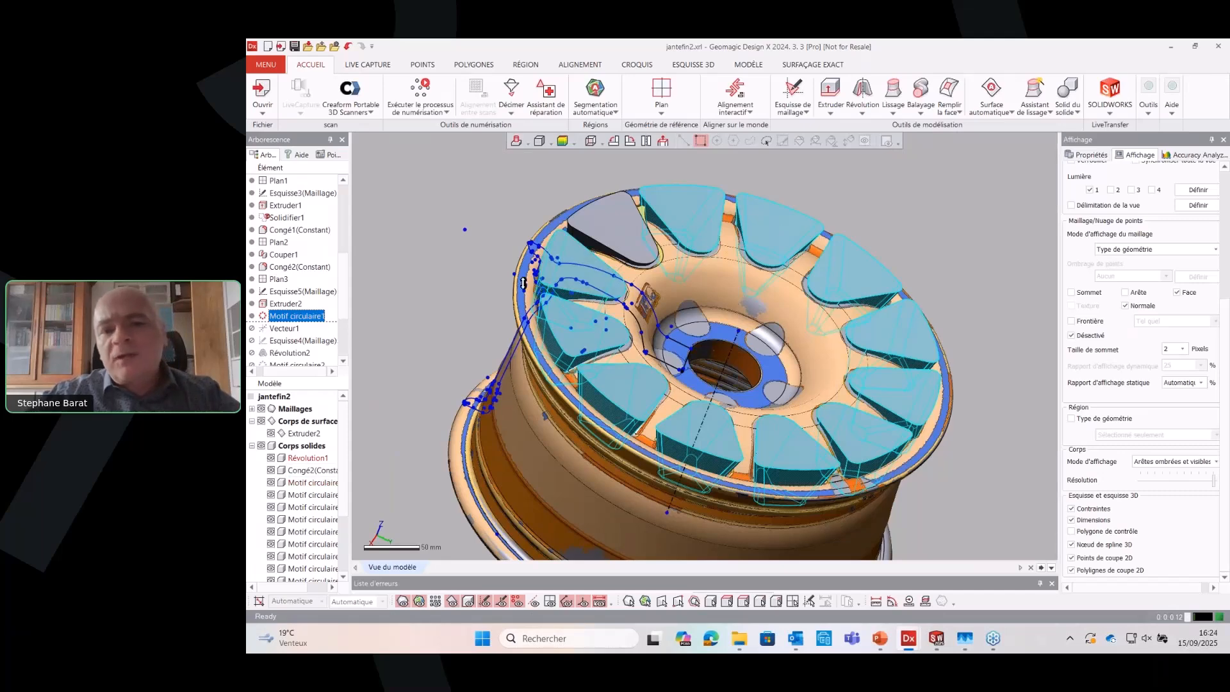
scroll(662, 255, up, 3)
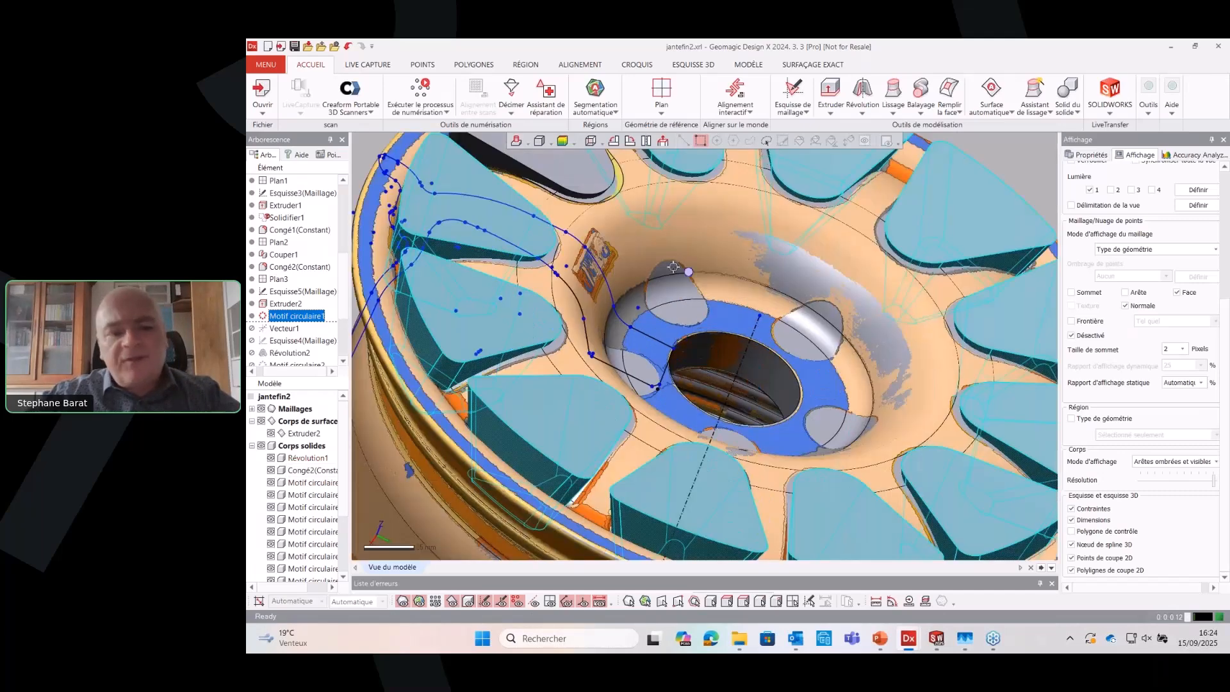
Hide the solid bodies to expose the bolt holes in the mesh, and restore the history forward to Motif circulaire2
click(397, 604)
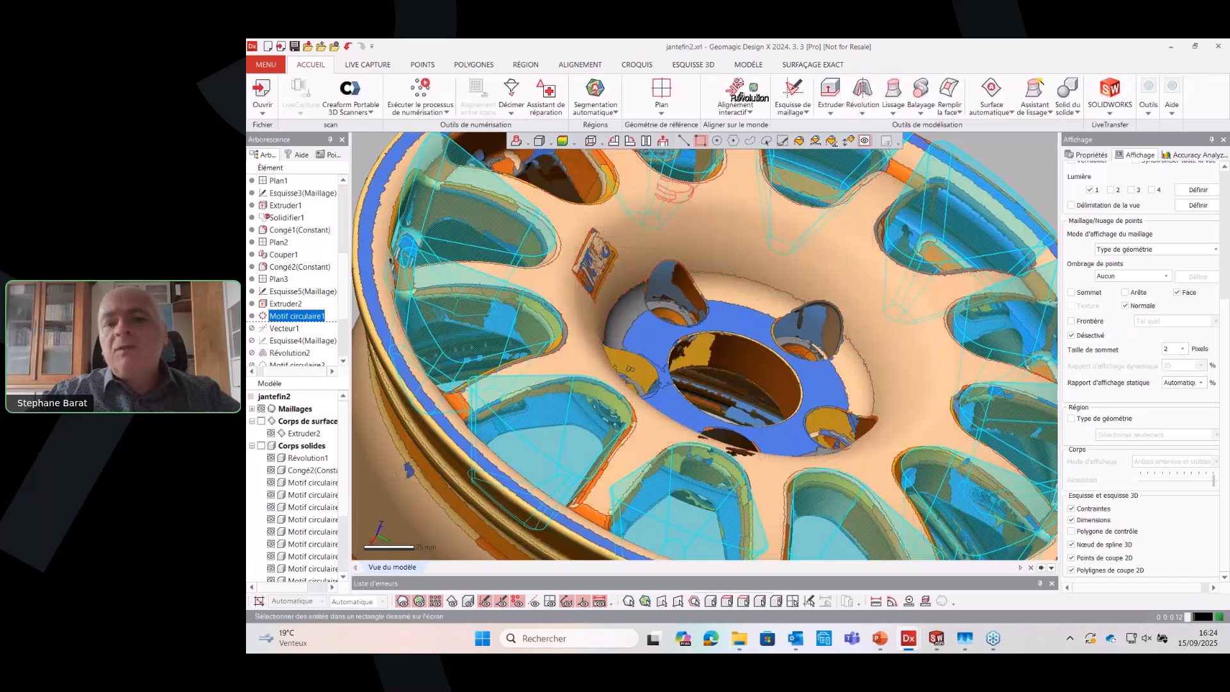
right_drag(738, 83, 729, 260)
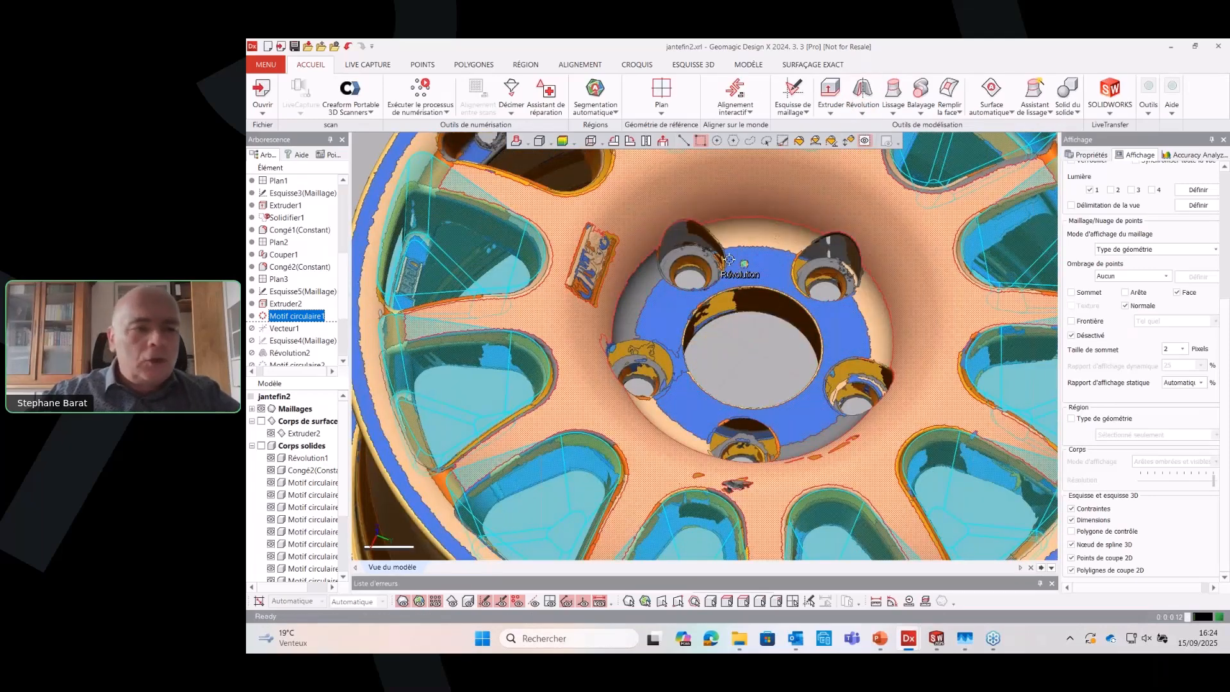
scroll(303, 326, down, 1)
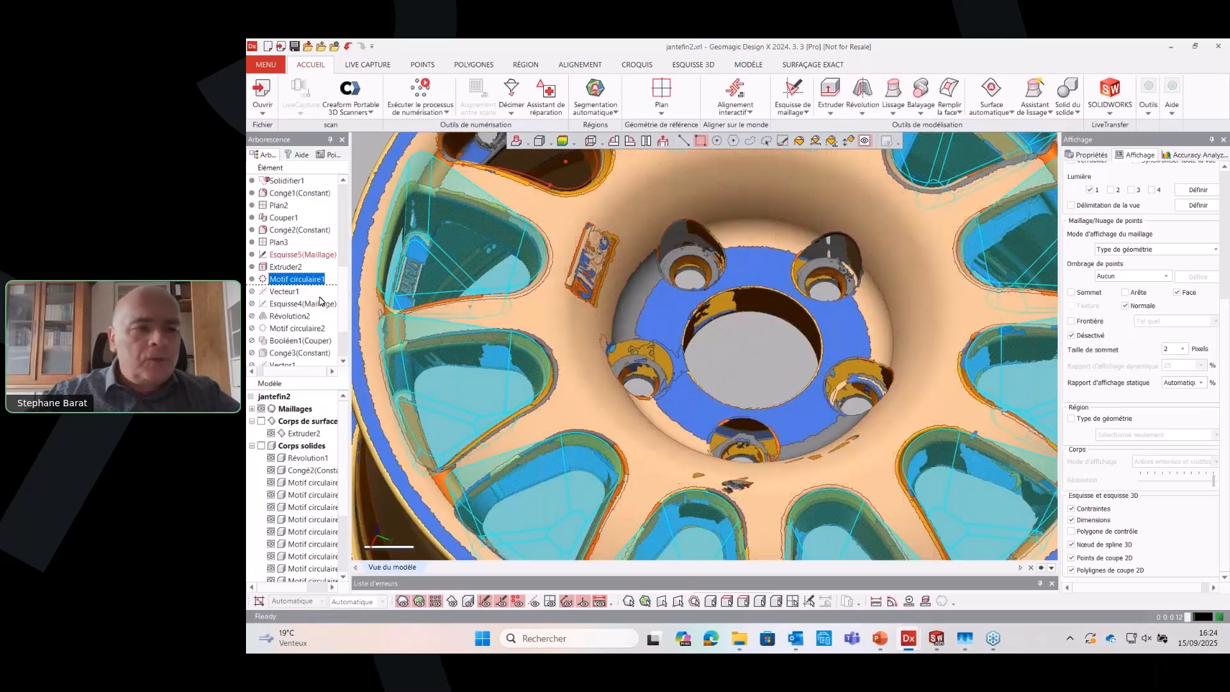
right_click(300, 329)
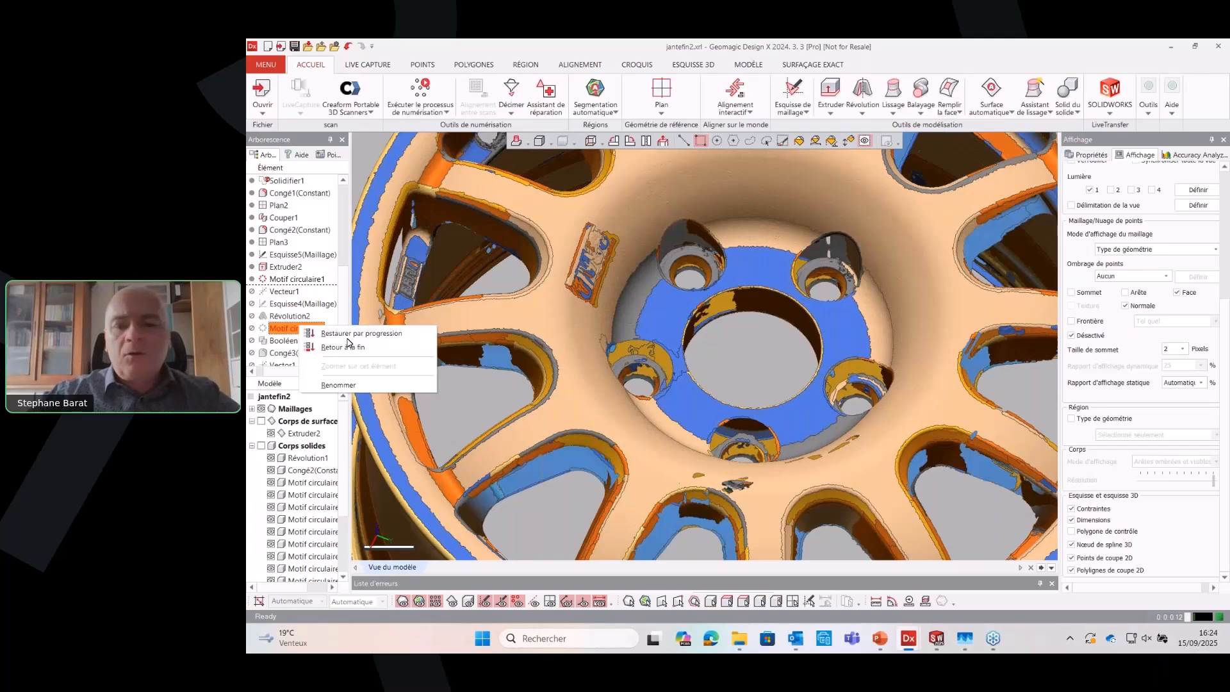
click(347, 338)
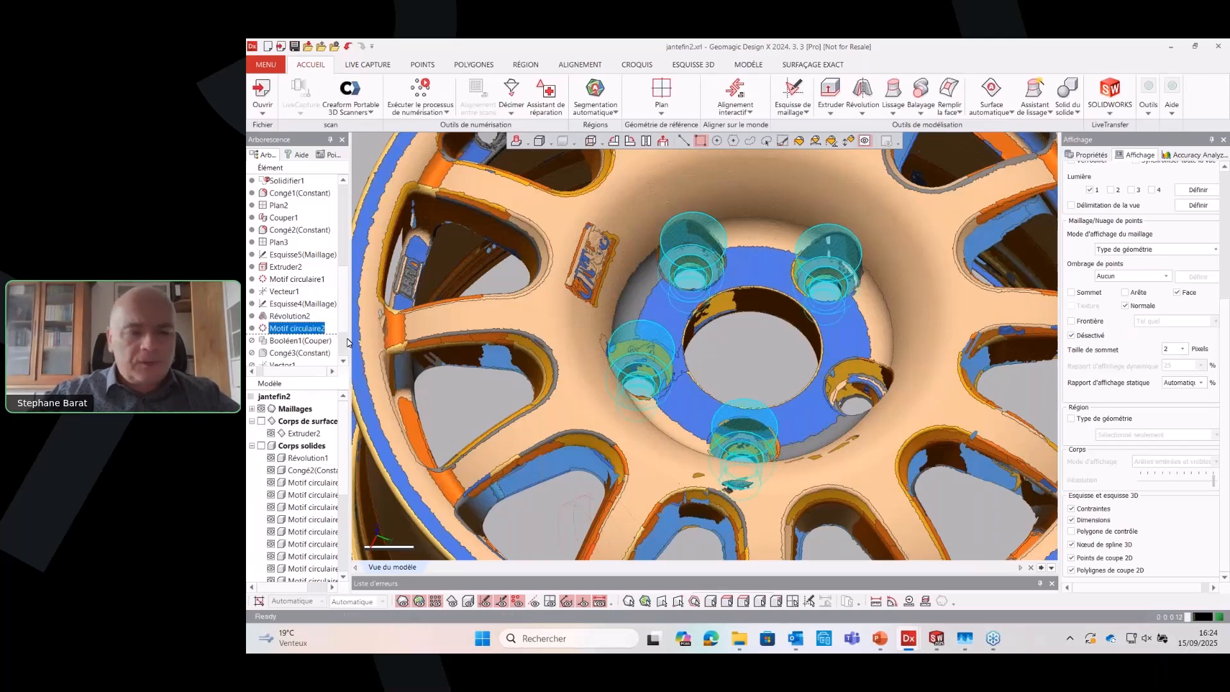
Show the solid bodies again and restore the history forward to Booléen1(Couper), inspecting the cut spoke openings and bolt holes
click(471, 605)
scroll(568, 347, down, 5)
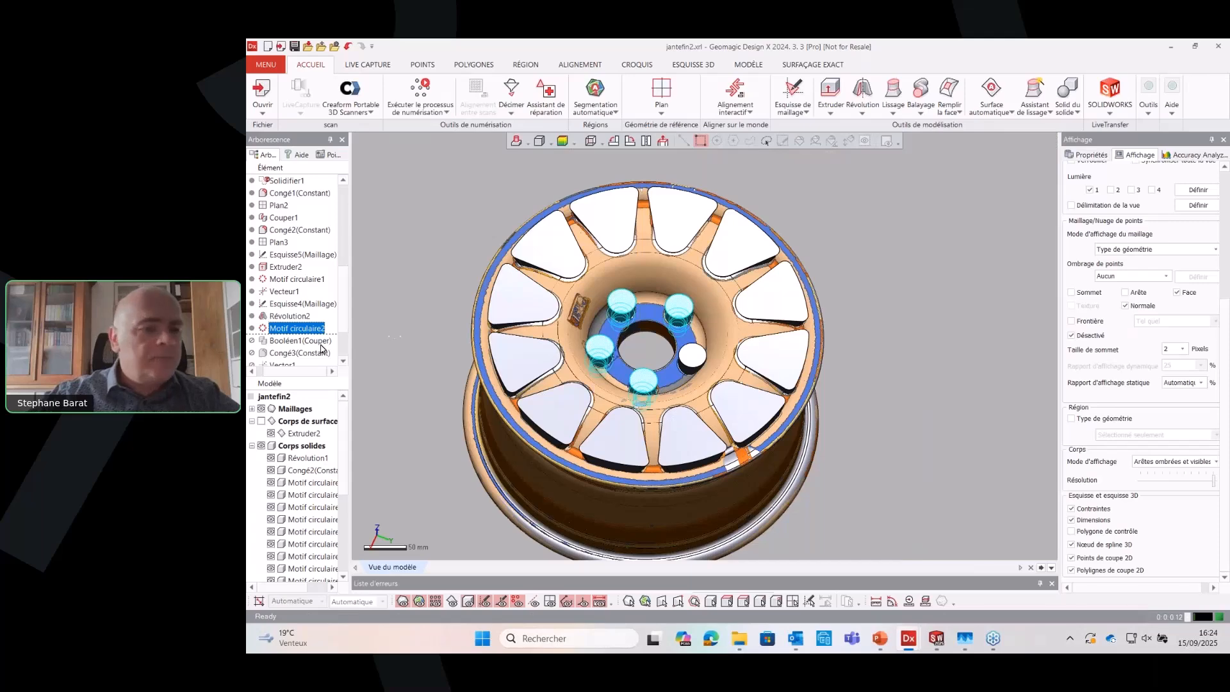
right_click(315, 345)
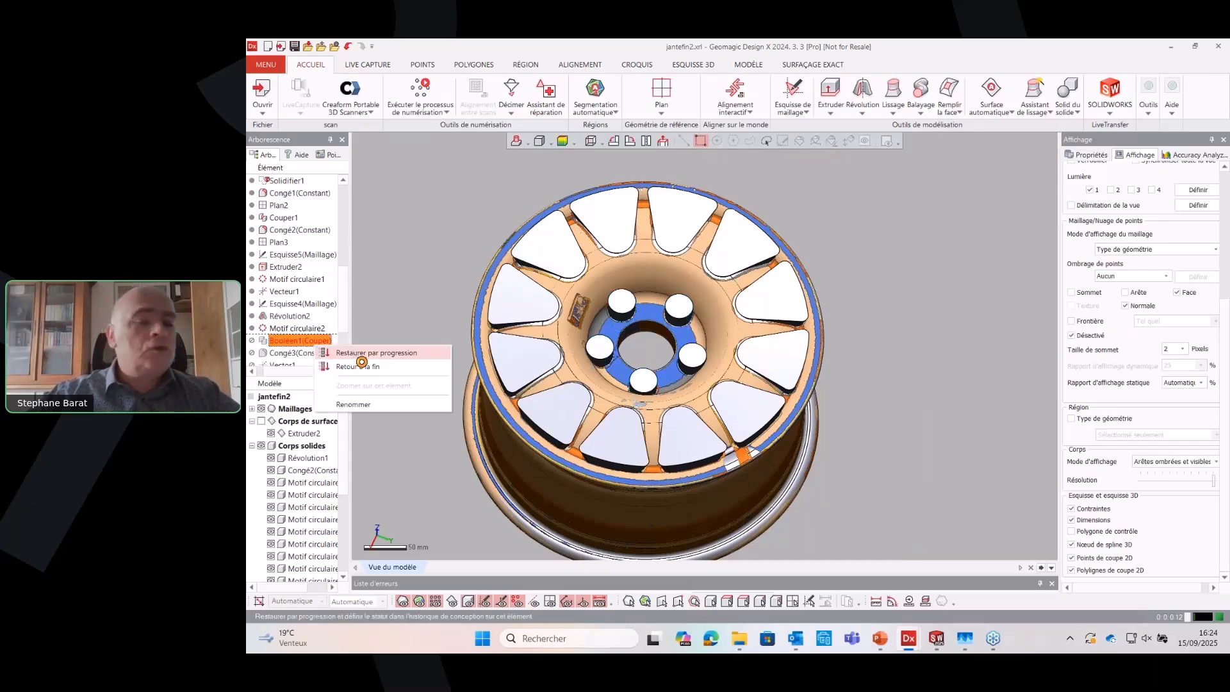
click(375, 353)
right_drag(414, 240, 414, 240)
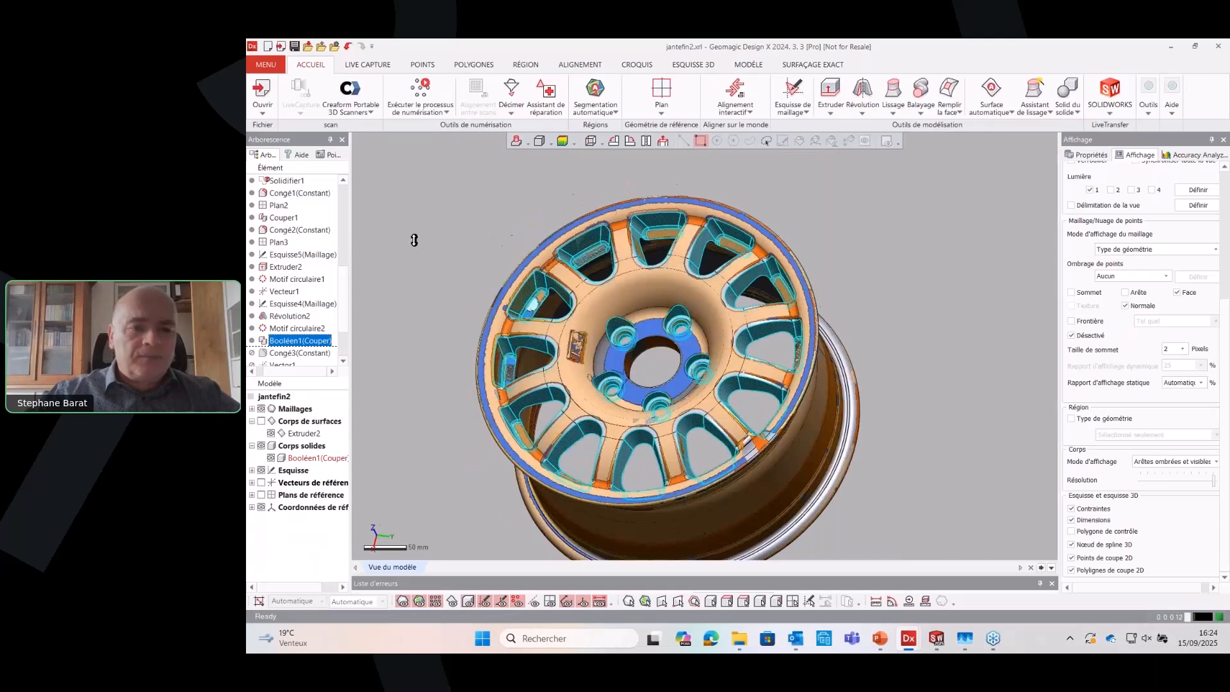
scroll(562, 369, up, 6)
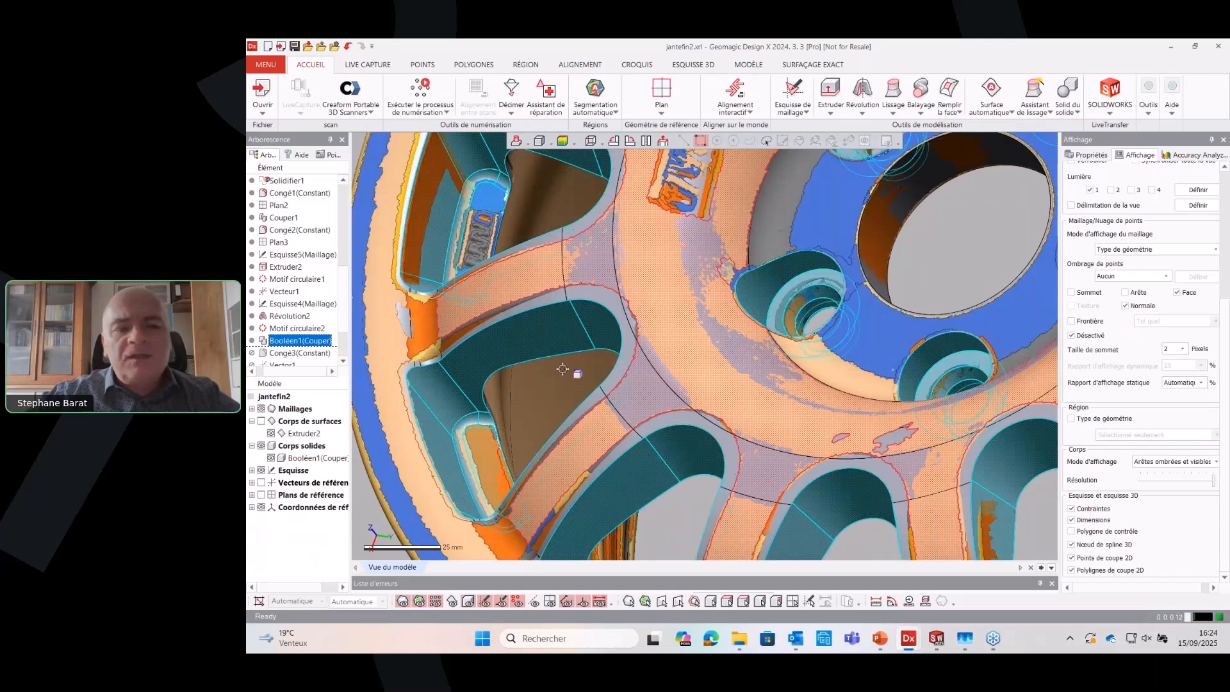
right_drag(562, 369, 473, 346)
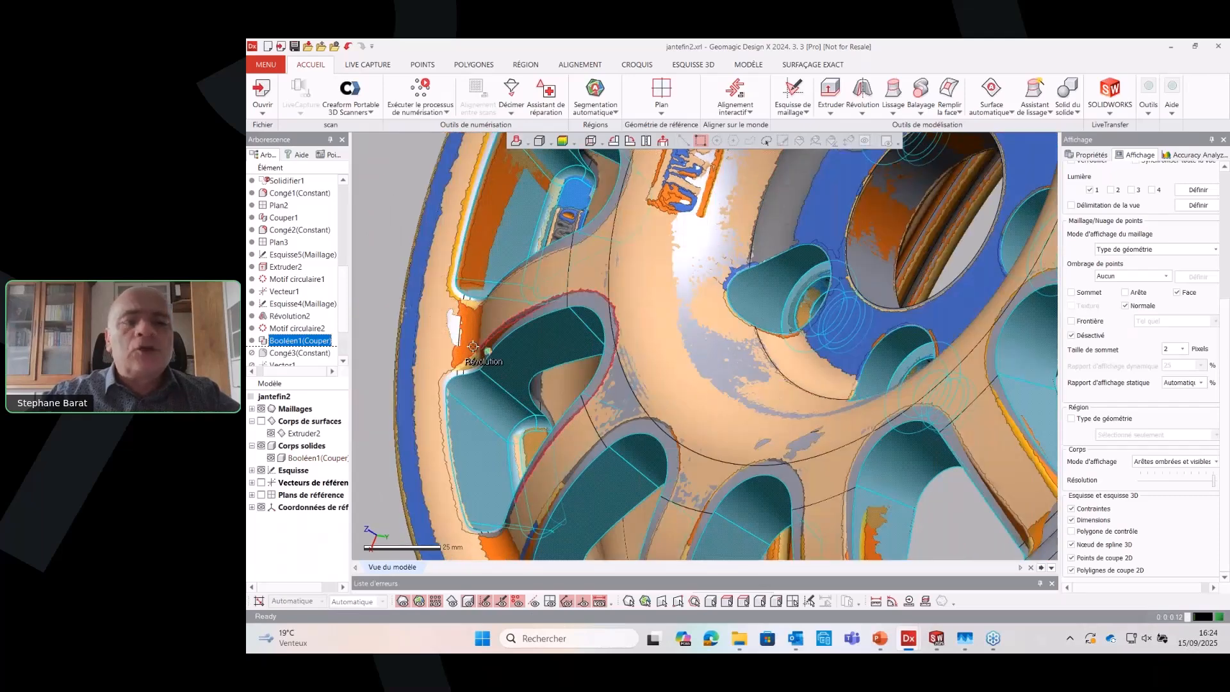
scroll(567, 310, down, 3)
scroll(305, 352, down, 2)
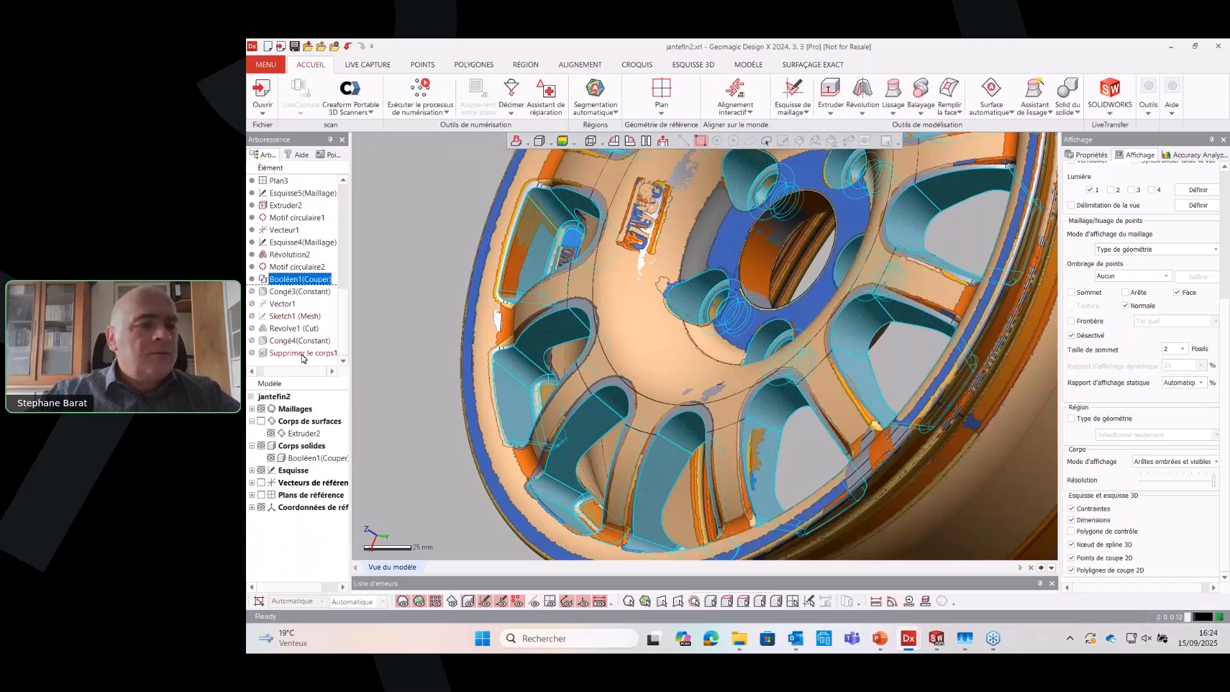
Restore the design history forward to Supprimer le corps1, bringing back the remaining fillets and the revolved cut on the rim
click(306, 353)
right_click(306, 356)
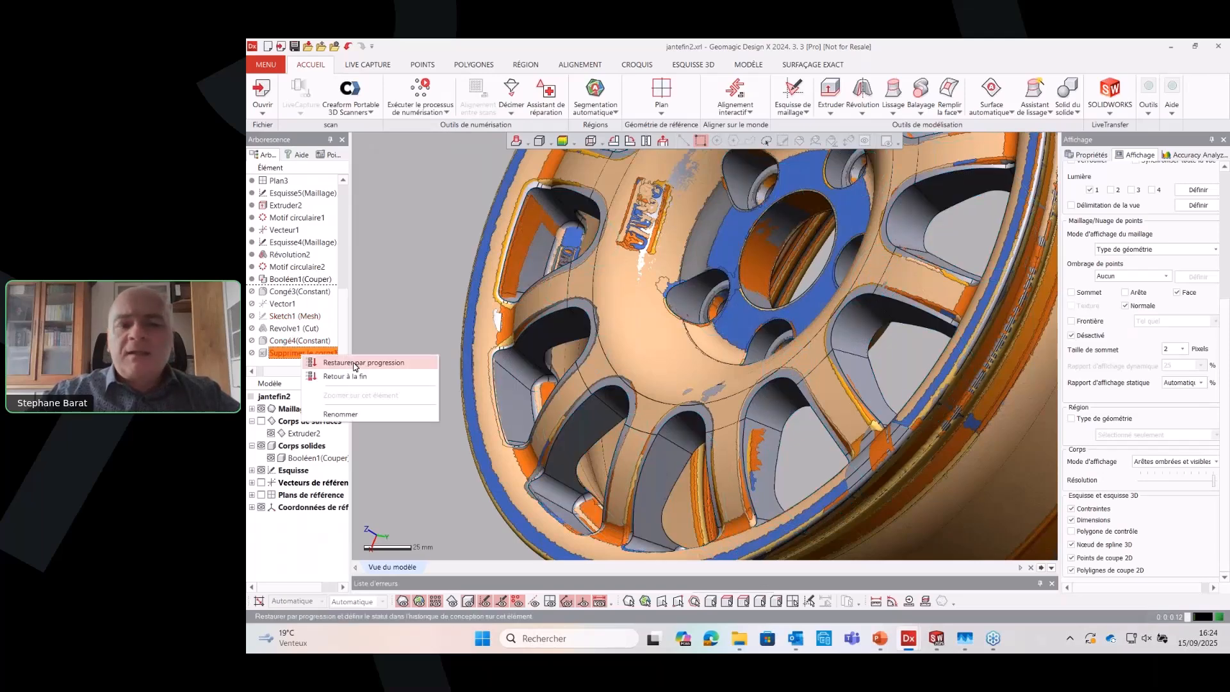
click(354, 363)
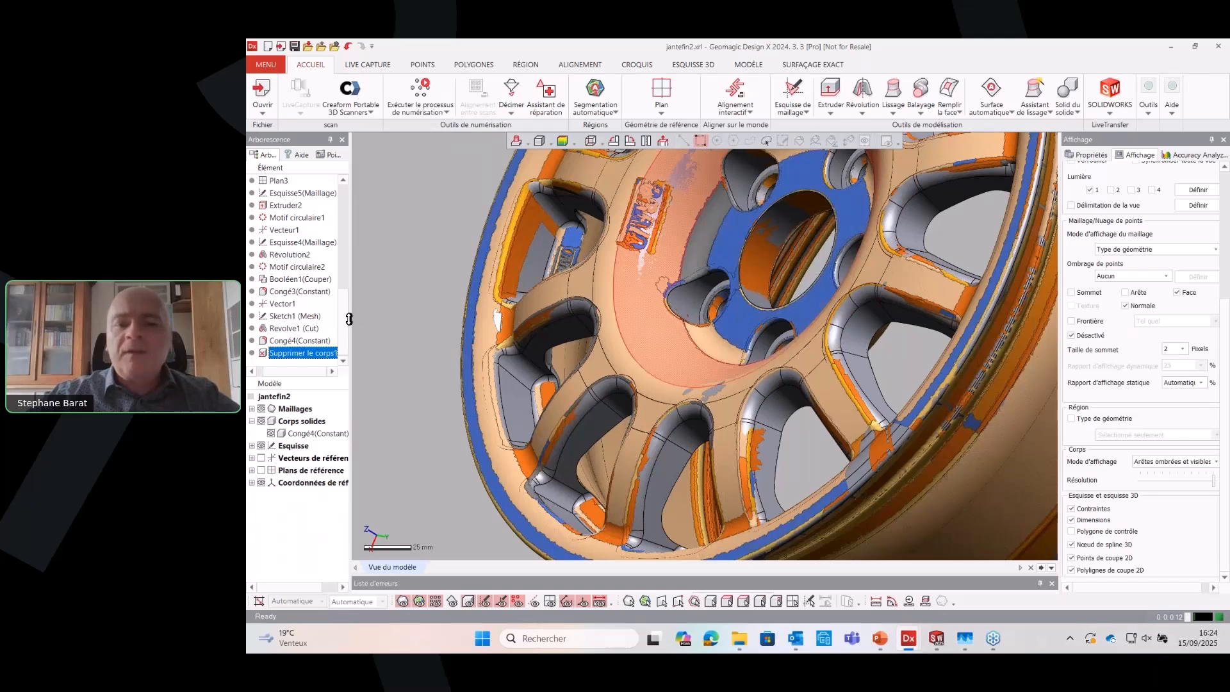
scroll(602, 309, down, 4)
right_drag(601, 309, 647, 273)
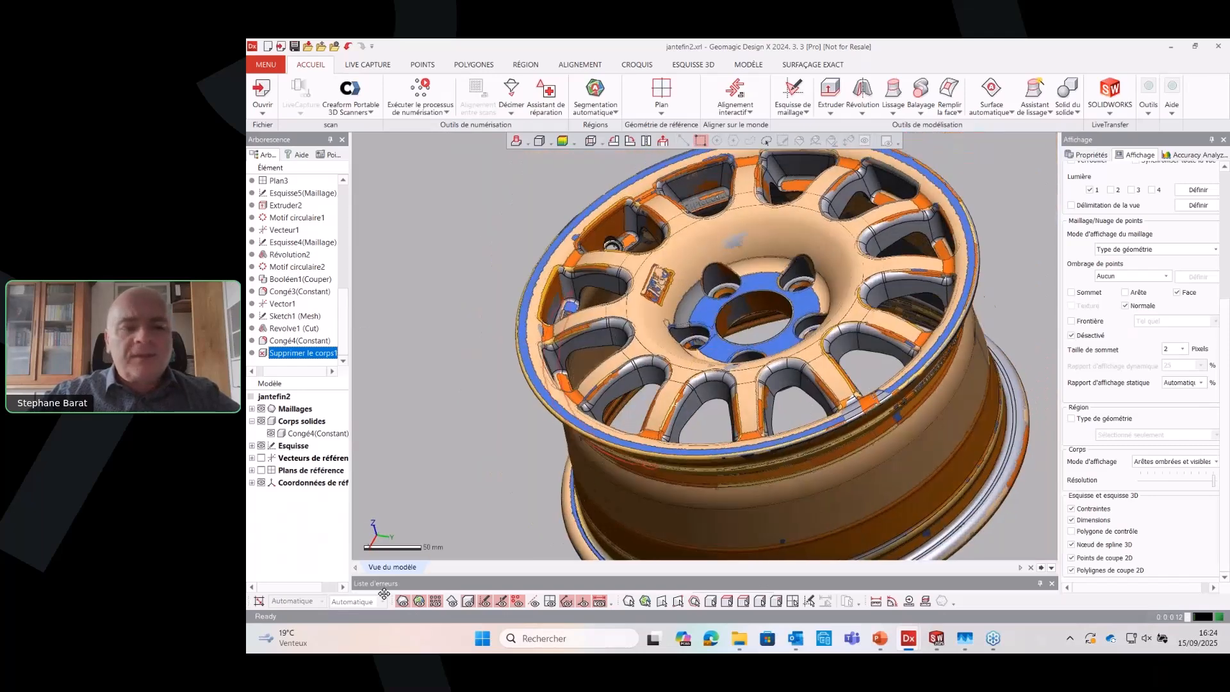
Hide the scan mesh so that only the finished solid rim is displayed, and view the whole wheel
click(468, 604)
click(468, 603)
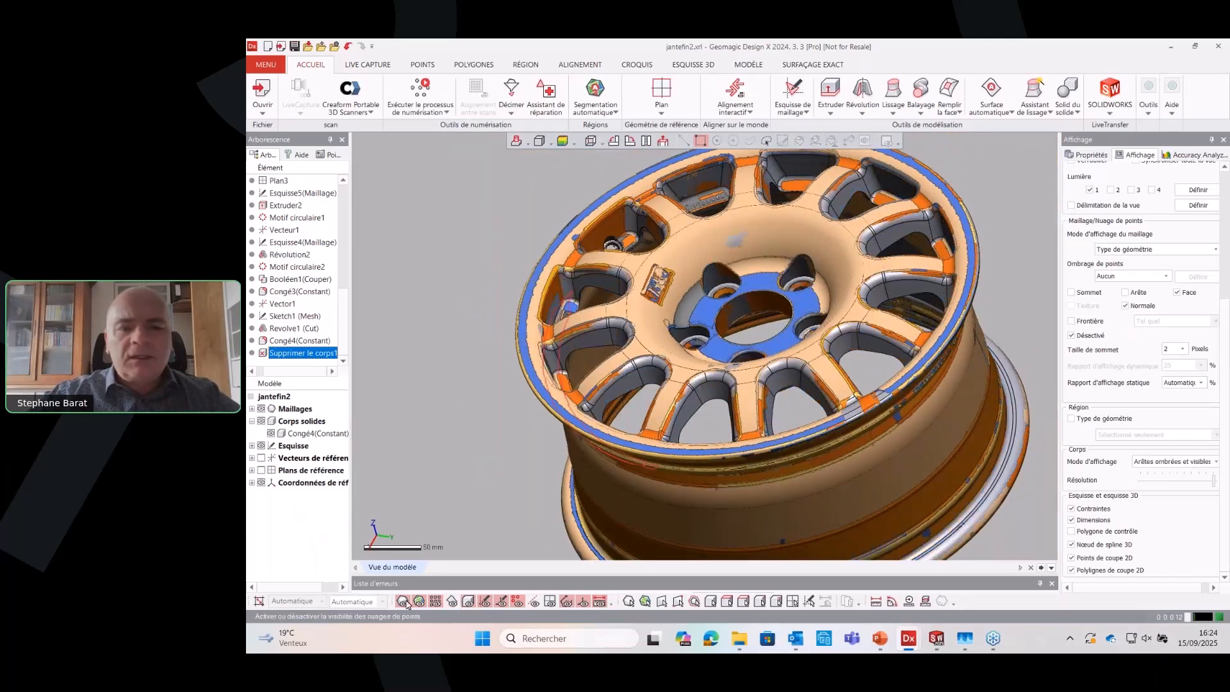
click(407, 603)
key(ctrl+1)
right_drag(471, 331, 502, 382)
scroll(503, 383, down, 4)
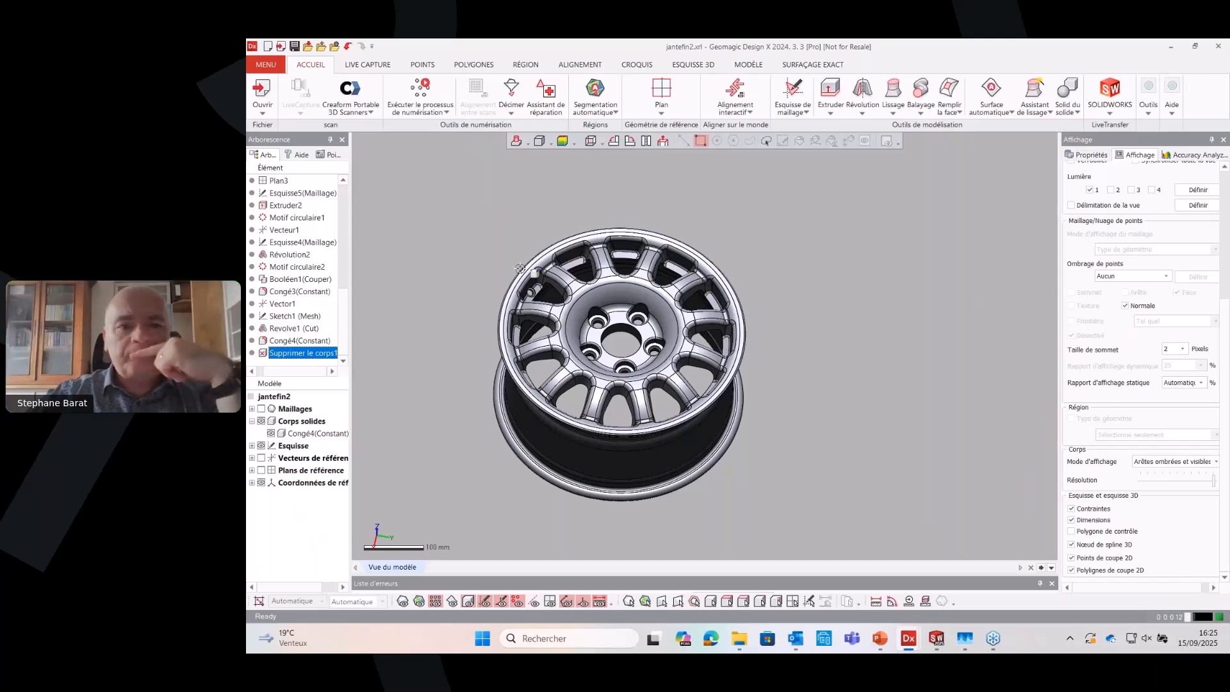
scroll(519, 268, up, 8)
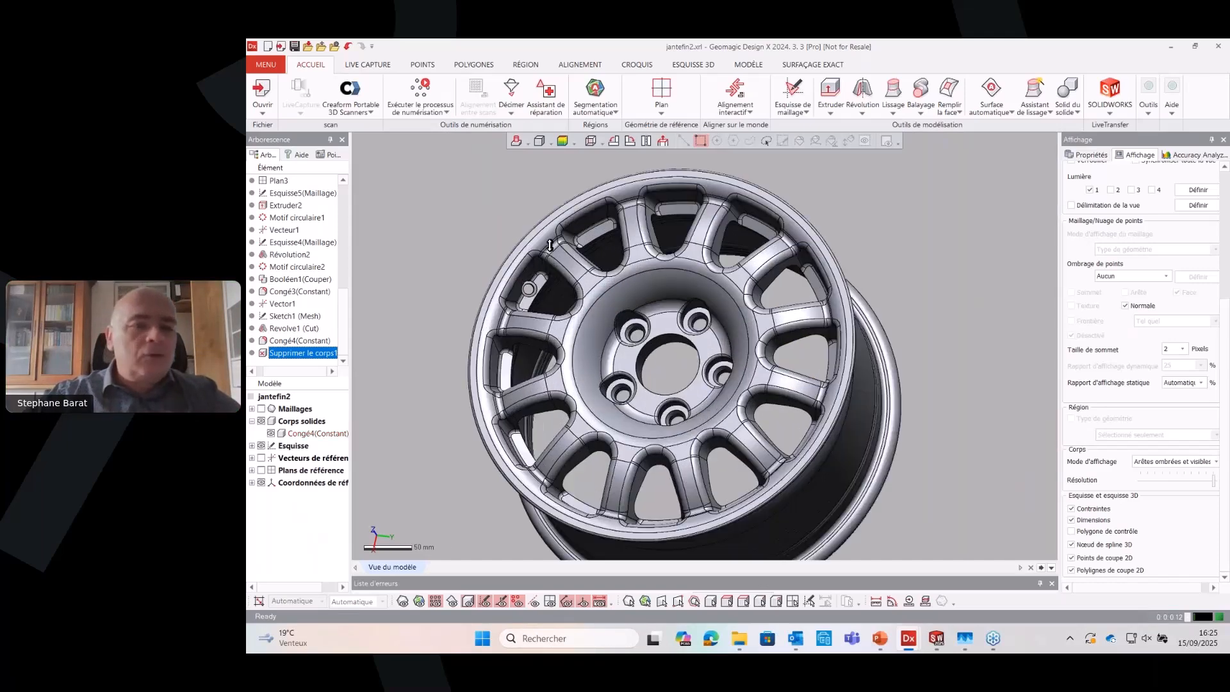
Select the Revolve1 (Cut) face around the valve hole in the rim and inspect it up close
scroll(496, 311, up, 7)
mouse_move(640, 312)
right_down()
mouse_move(601, 280)
mouse_move(614, 277)
right_up()
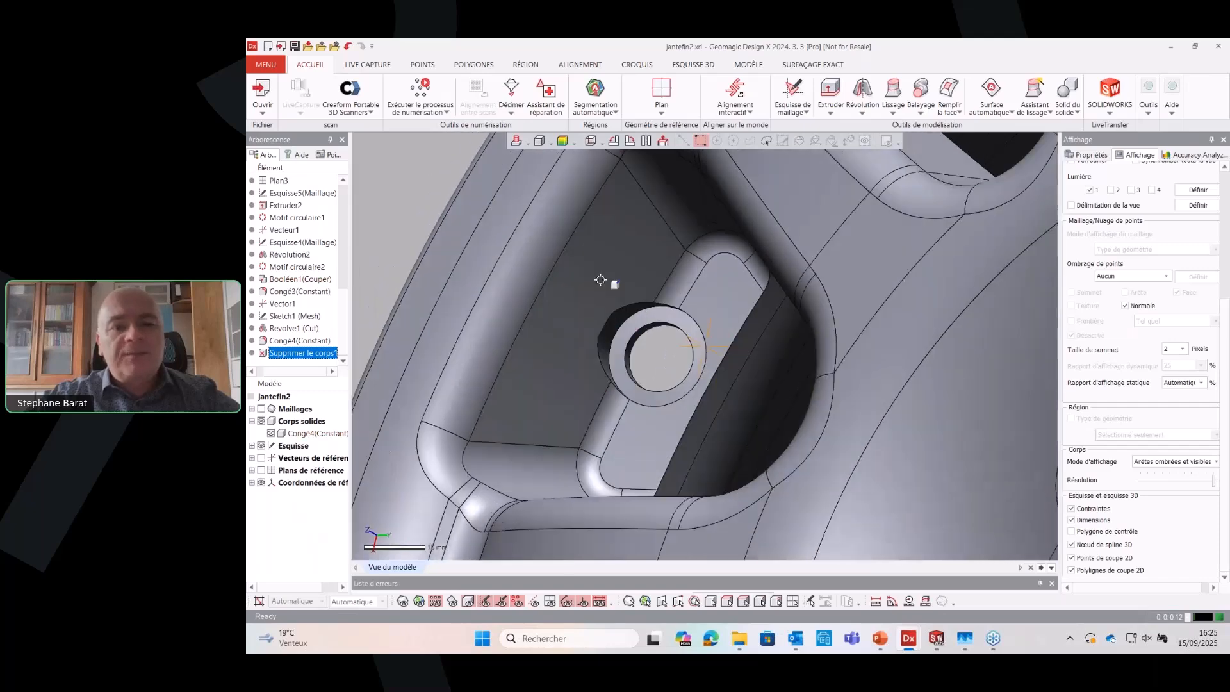
click(619, 318)
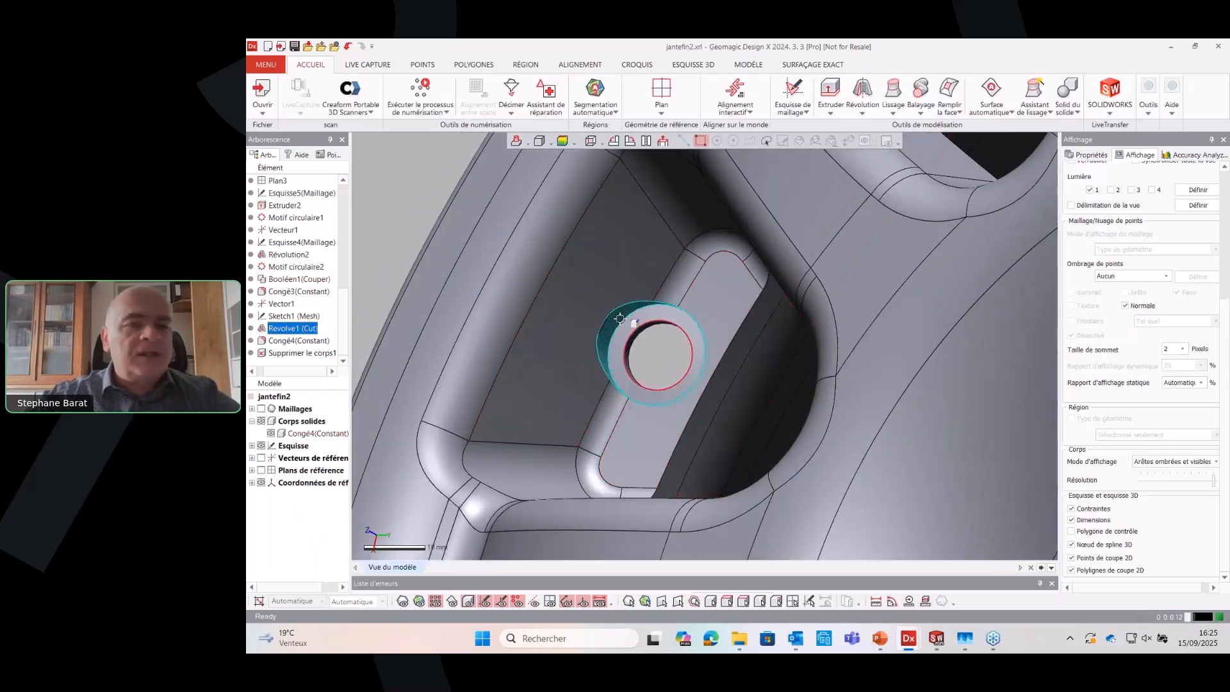
right_drag(619, 318, 618, 319)
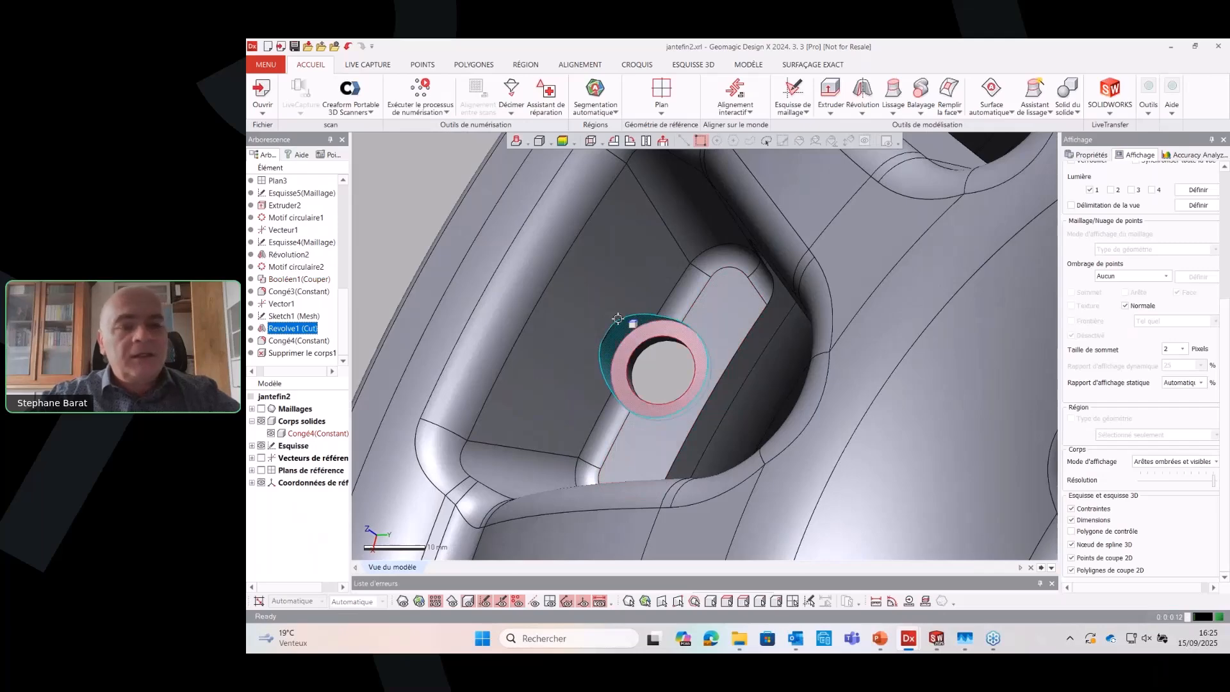
scroll(640, 320, up, 8)
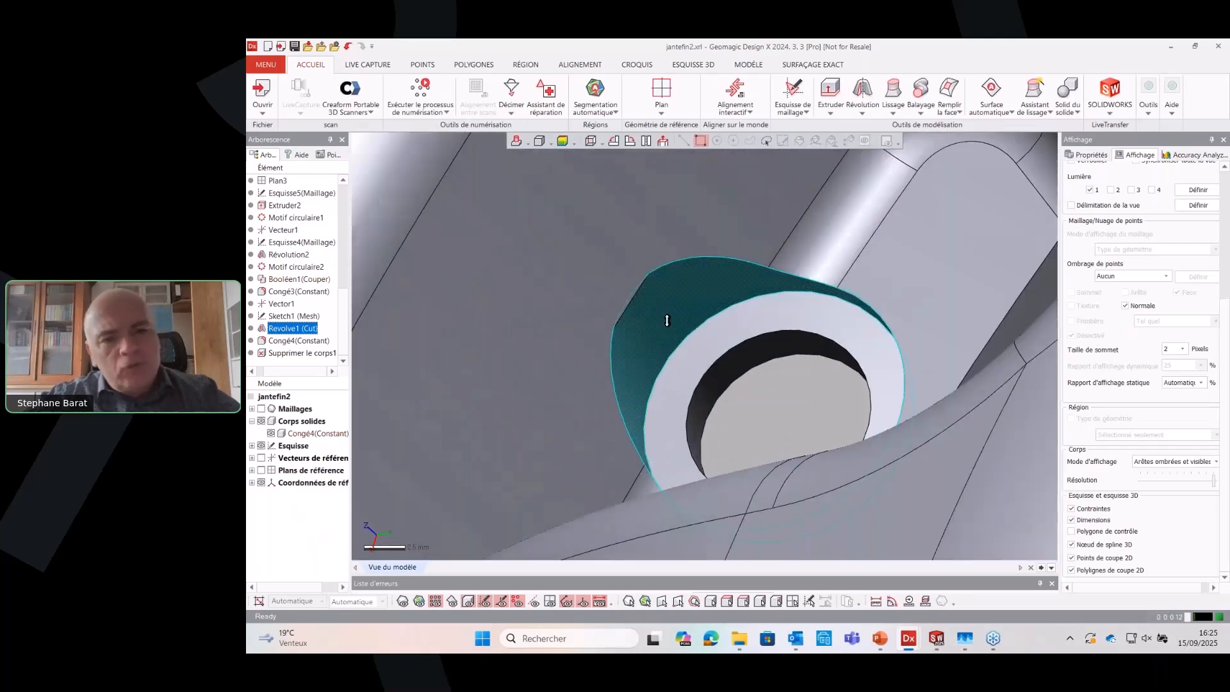
right_drag(671, 320, 642, 288)
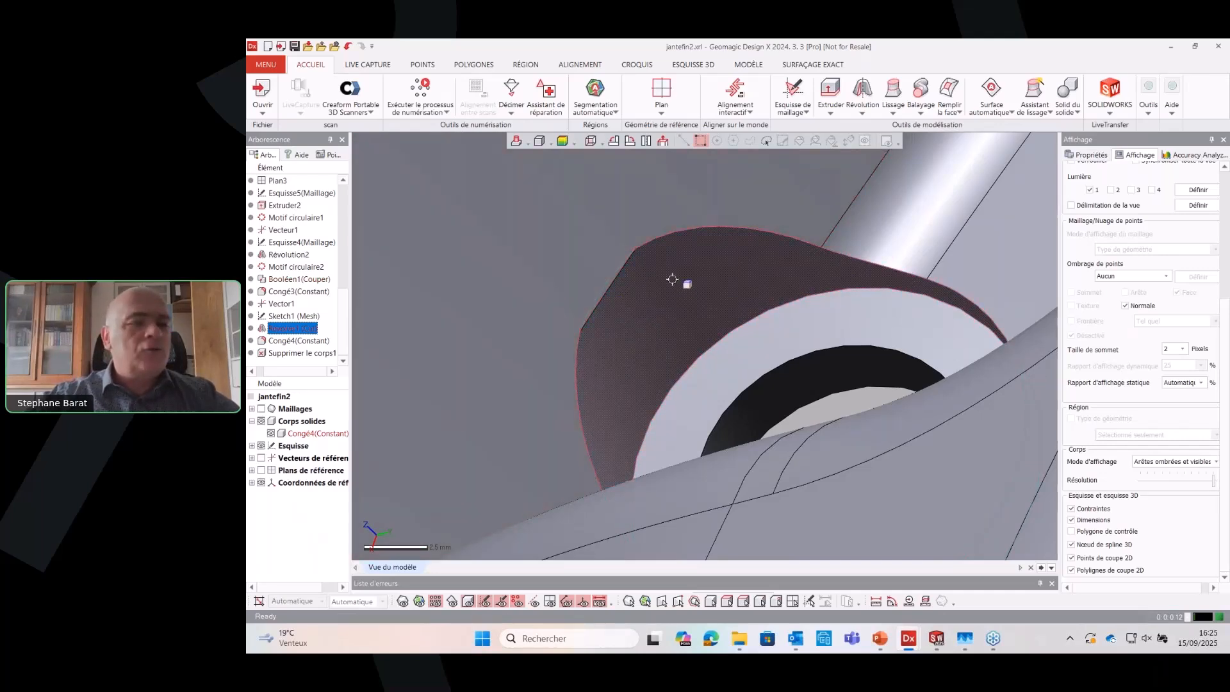
Edit Sketch1 (Mesh) by moving the upper end line of the valve hole's revolve profile, and exit the sketch to rebuild the rim
double_click(289, 317)
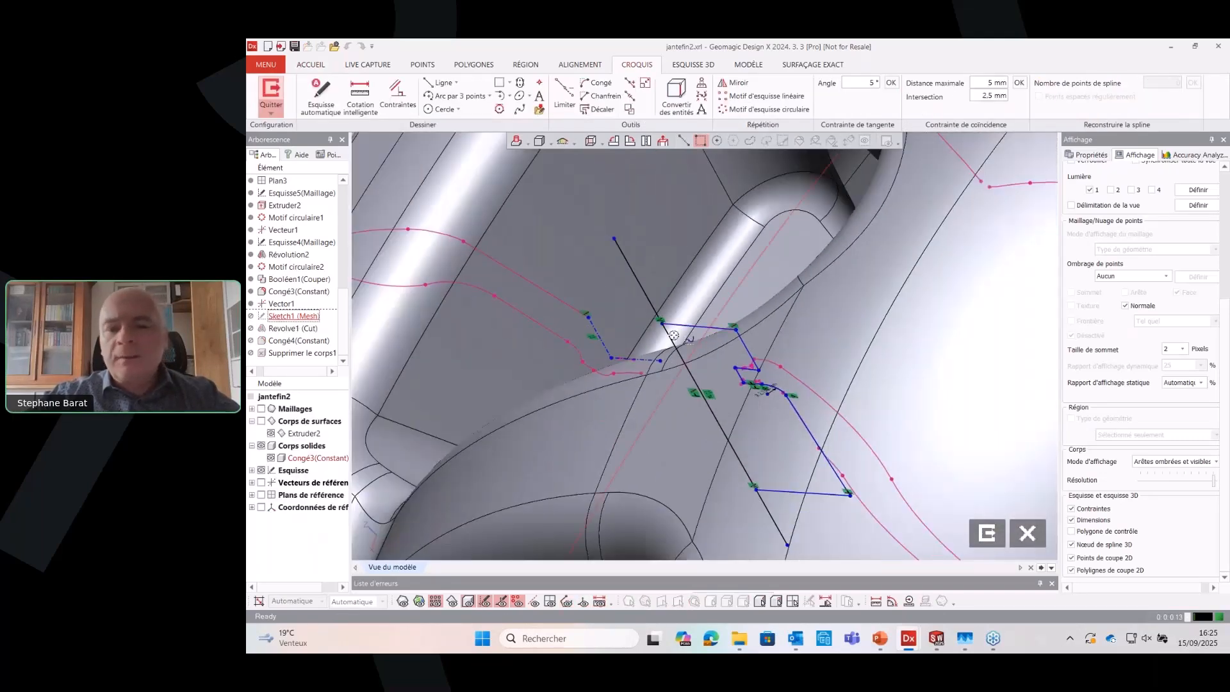
drag(695, 325, 680, 300)
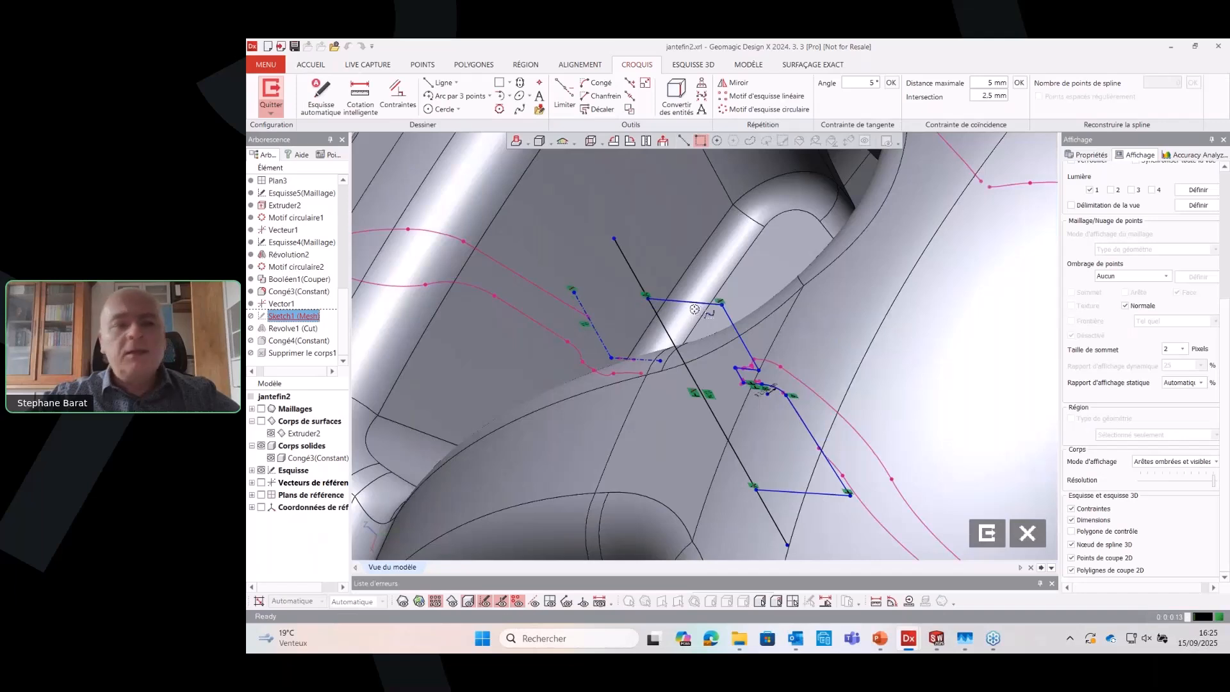
click(272, 93)
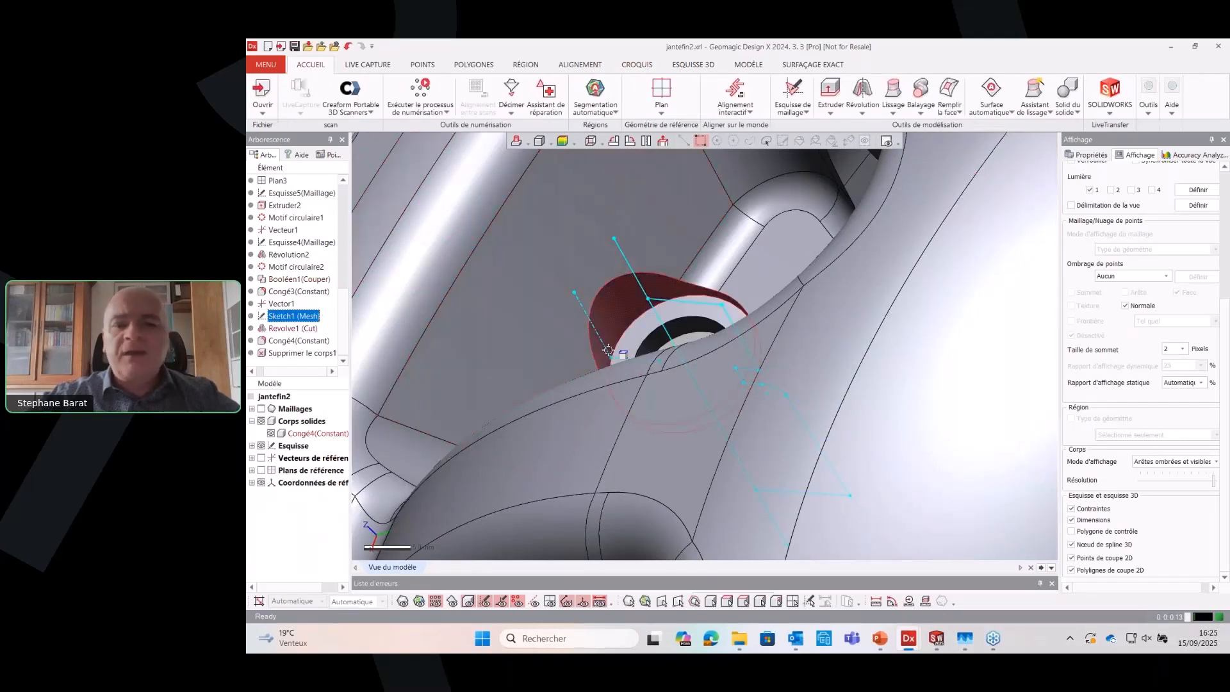
right_drag(655, 351, 609, 349)
scroll(720, 359, down, 3)
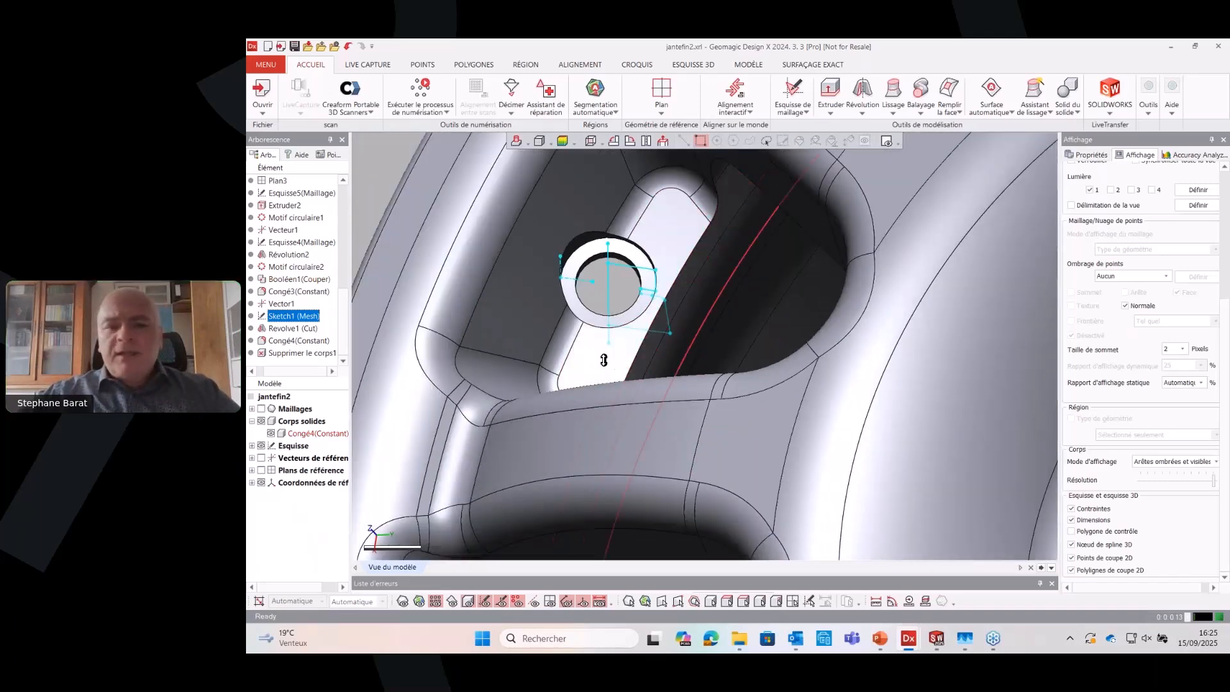
scroll(652, 373, down, 5)
right_drag(652, 373, 673, 351)
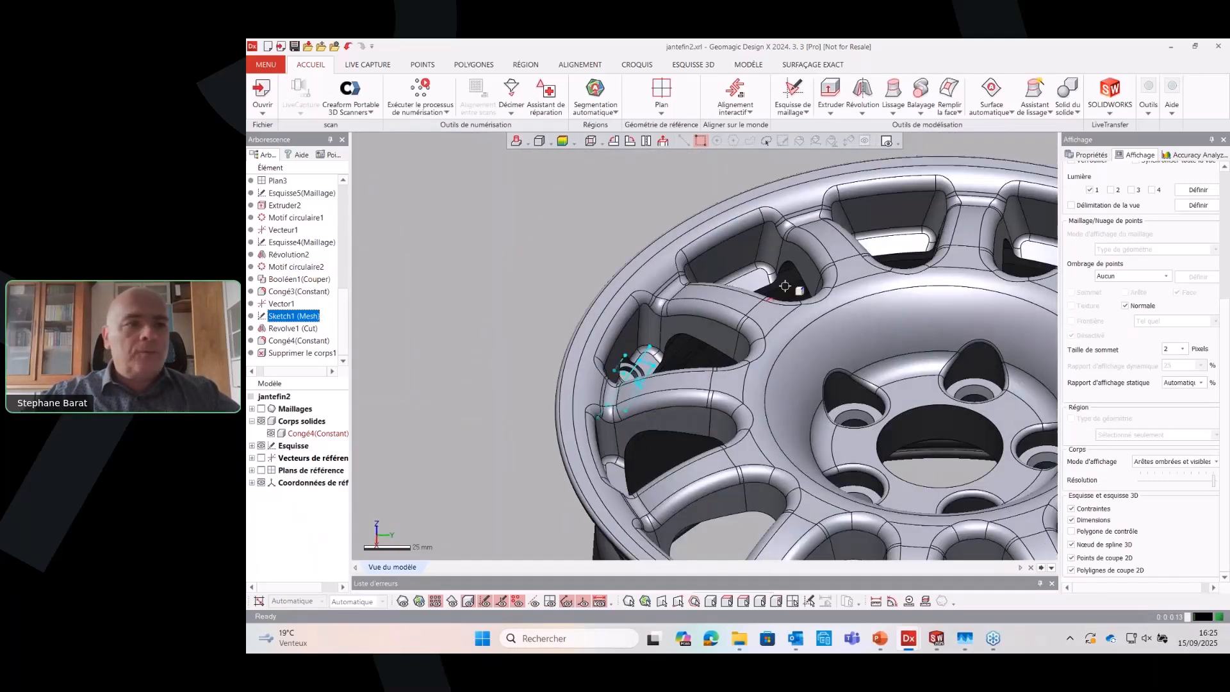
Set up an export of only the Congé4(Constant) solid body, examine the available file formats, and cancel the export
click(324, 50)
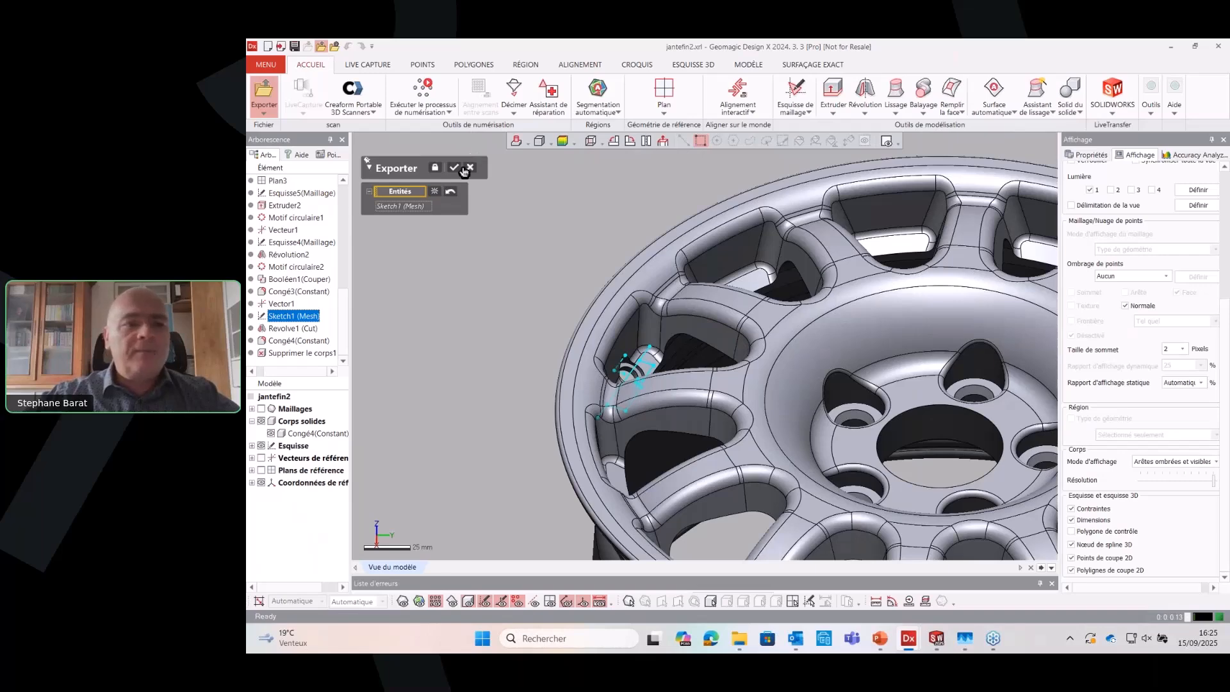
click(429, 188)
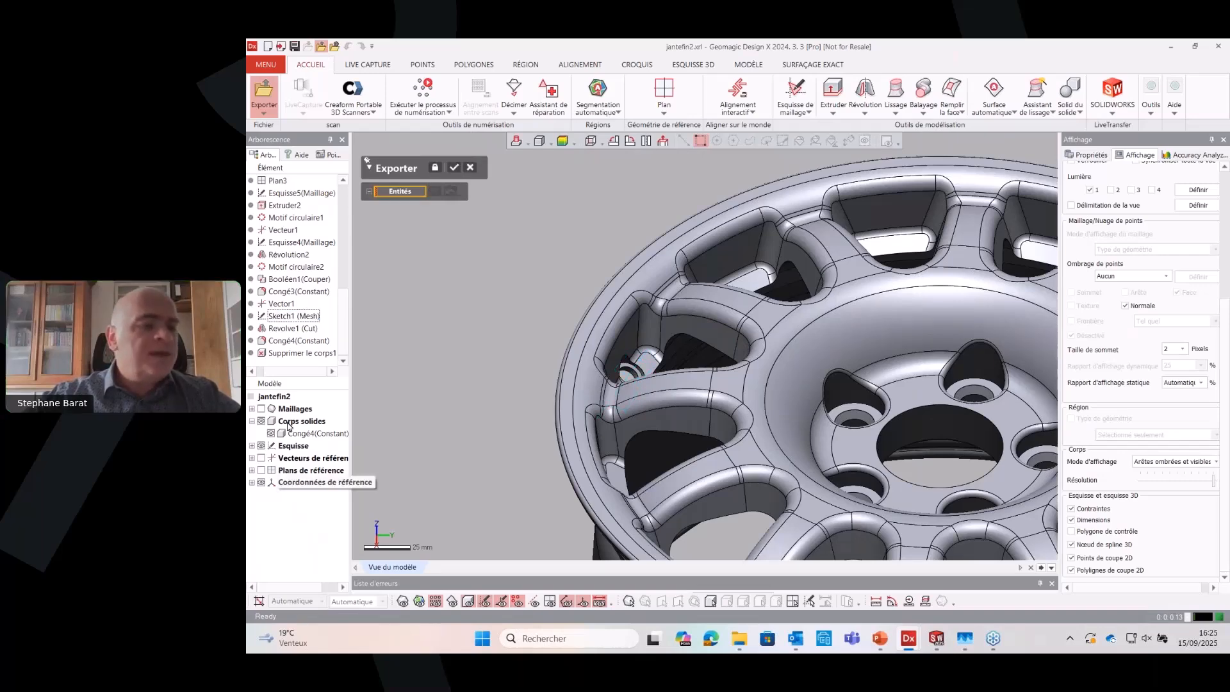
click(311, 434)
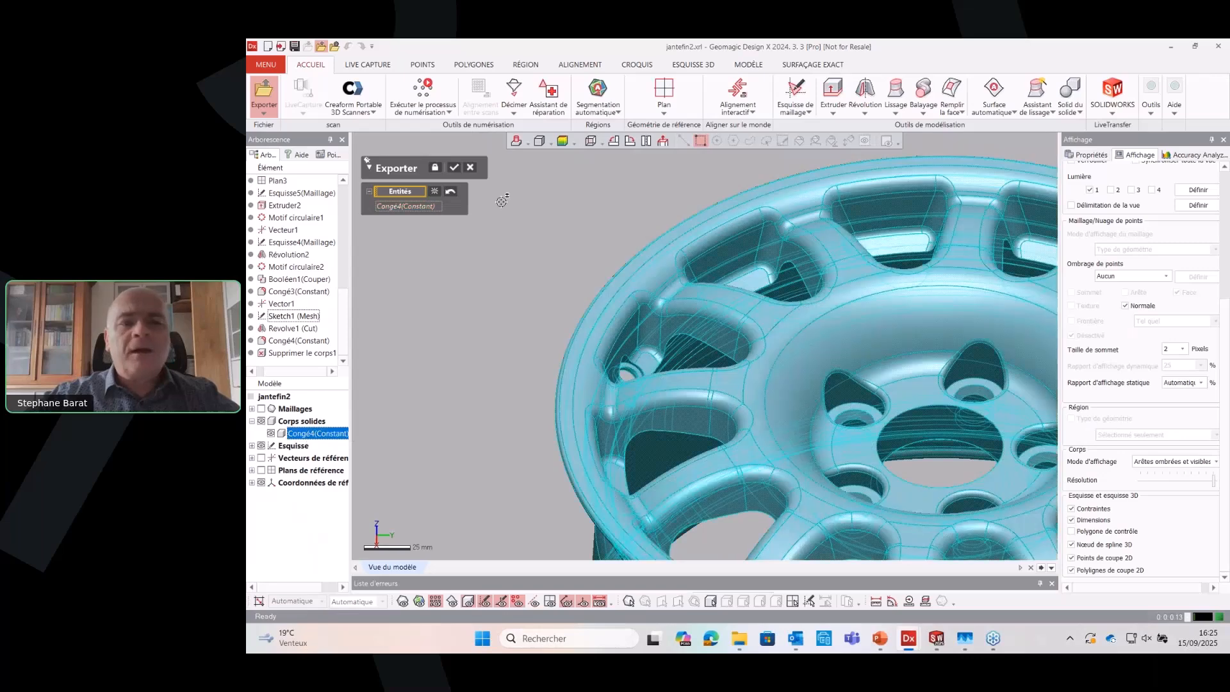
click(454, 167)
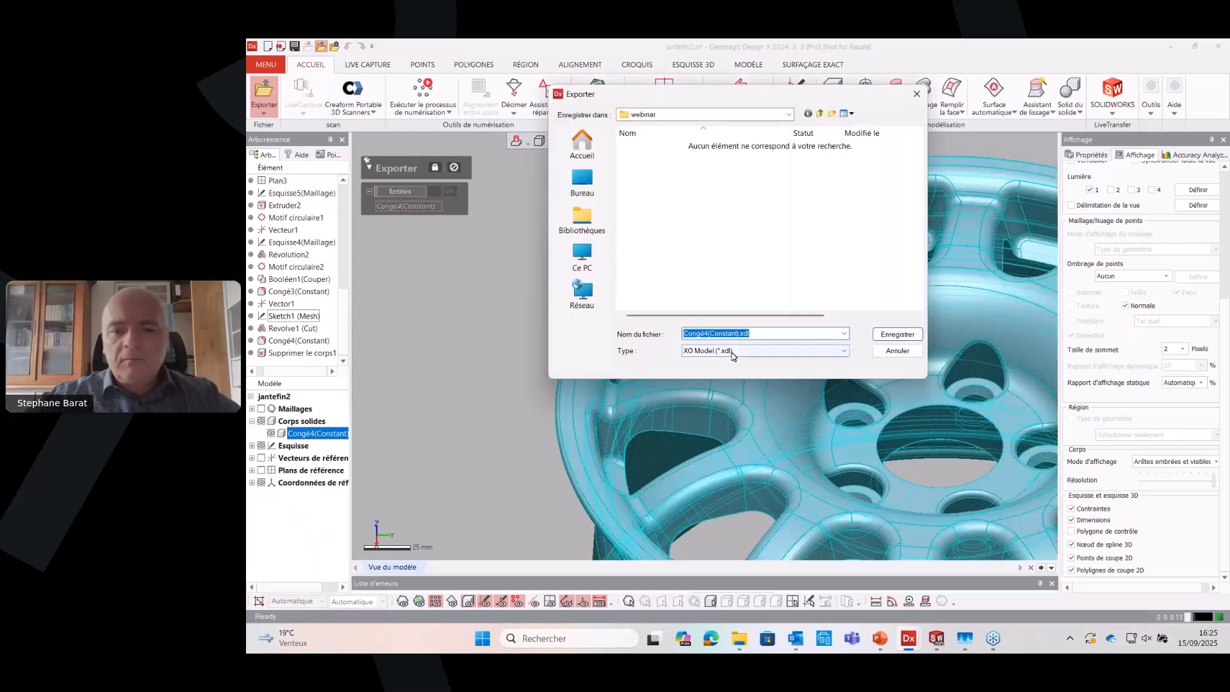
click(768, 350)
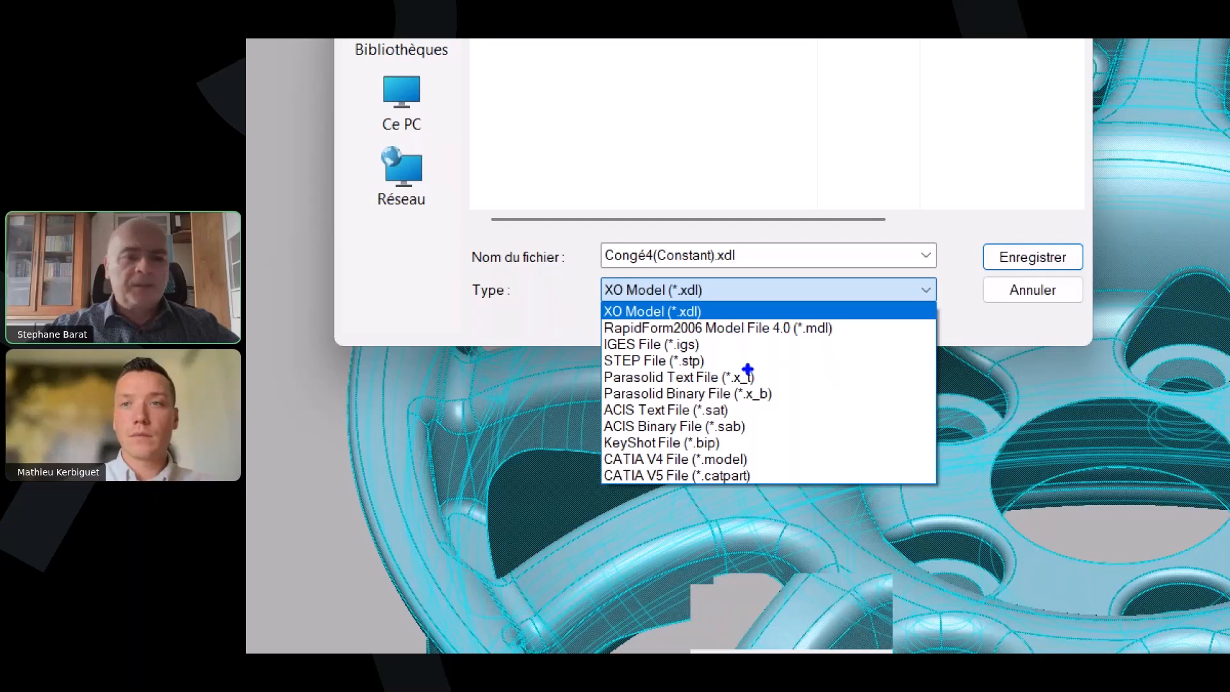
key(Escape)
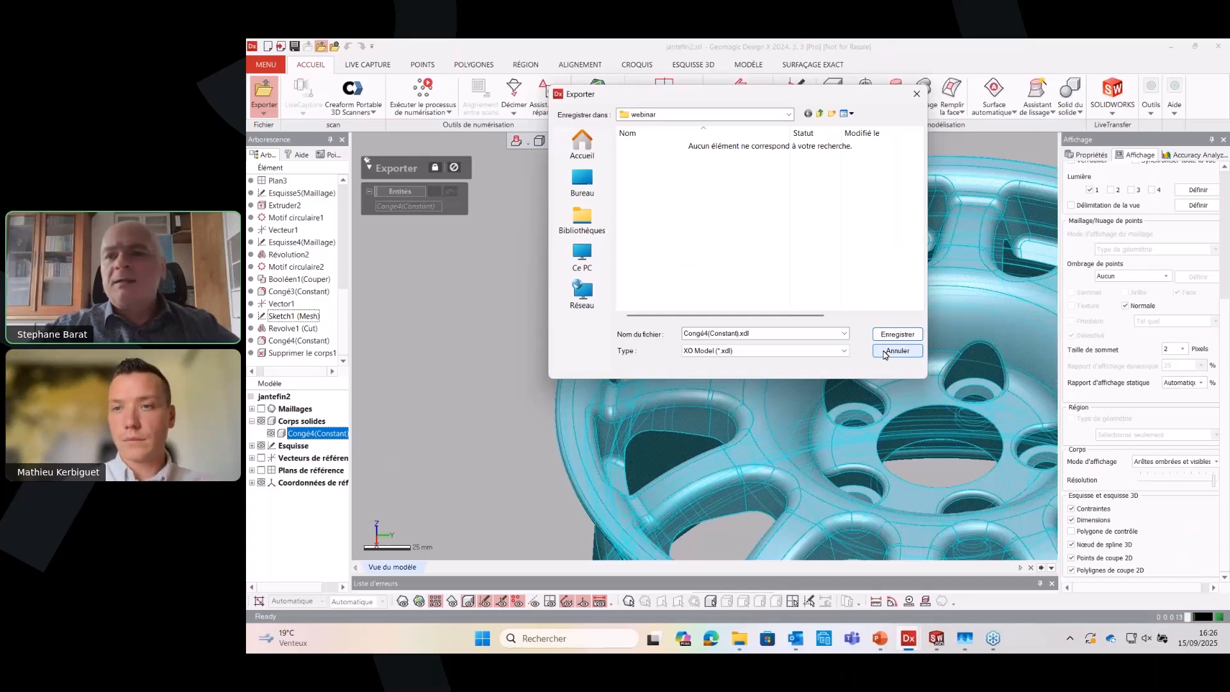
click(896, 351)
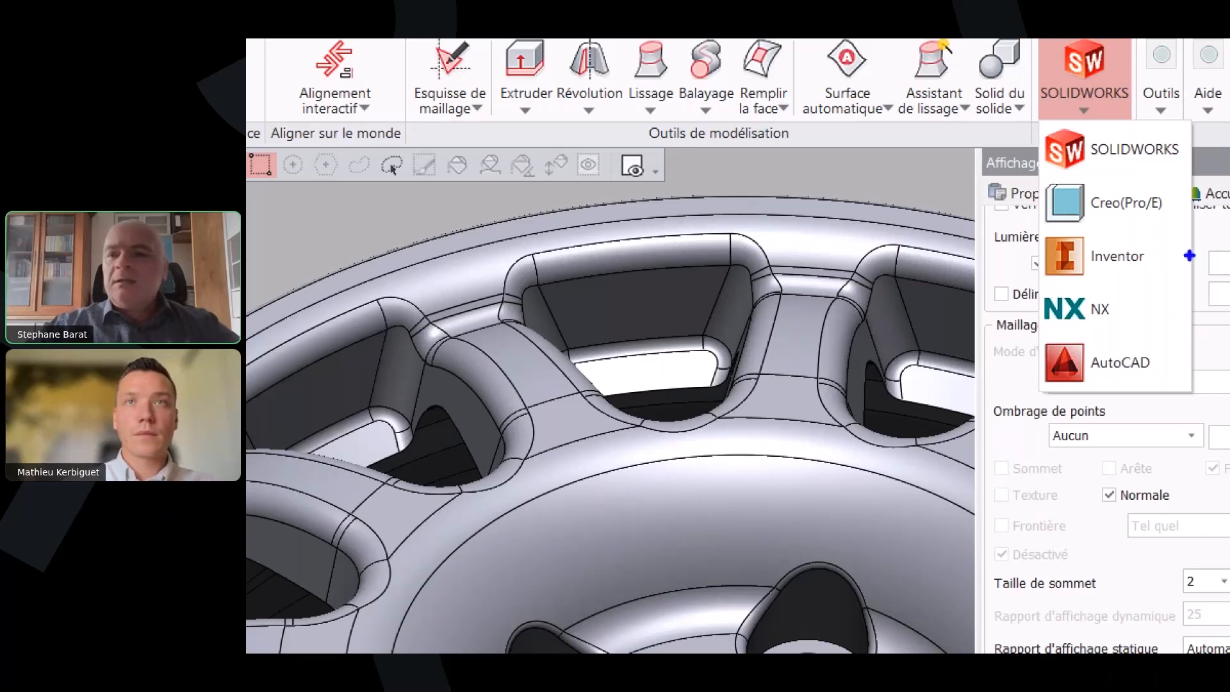
Examine the LiveTransfer options for SOLIDWORKS and close them without transferring
key(Escape)
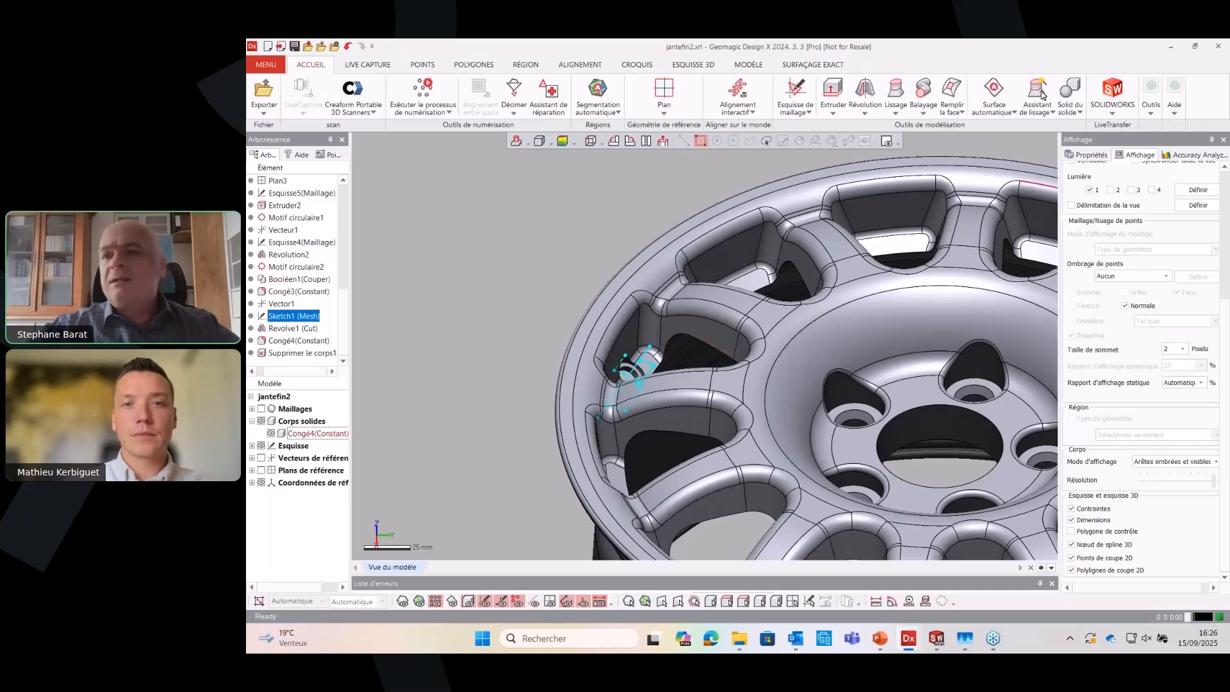
click(1113, 102)
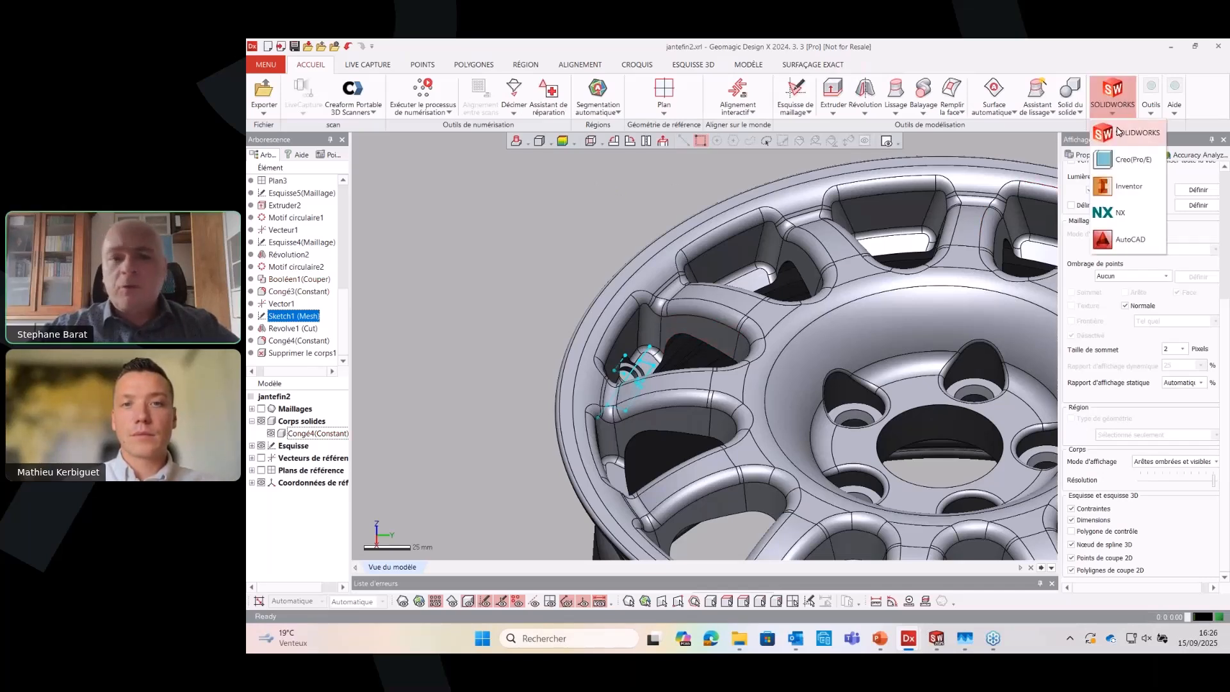
click(1117, 131)
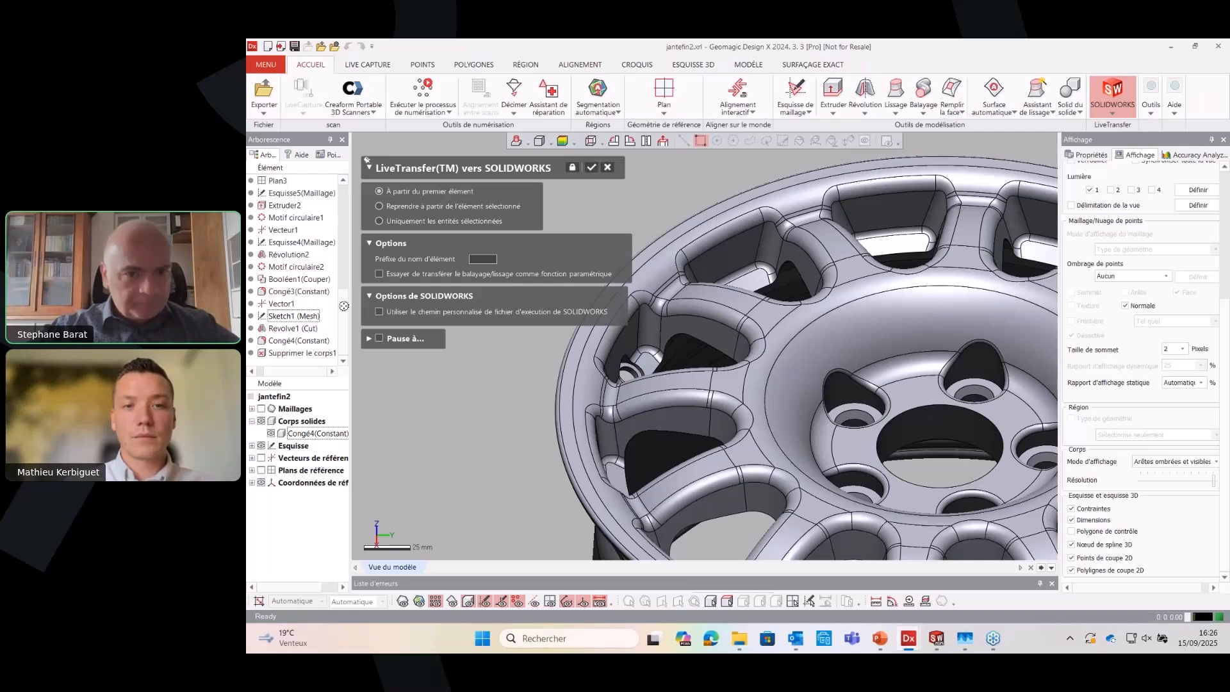
click(608, 169)
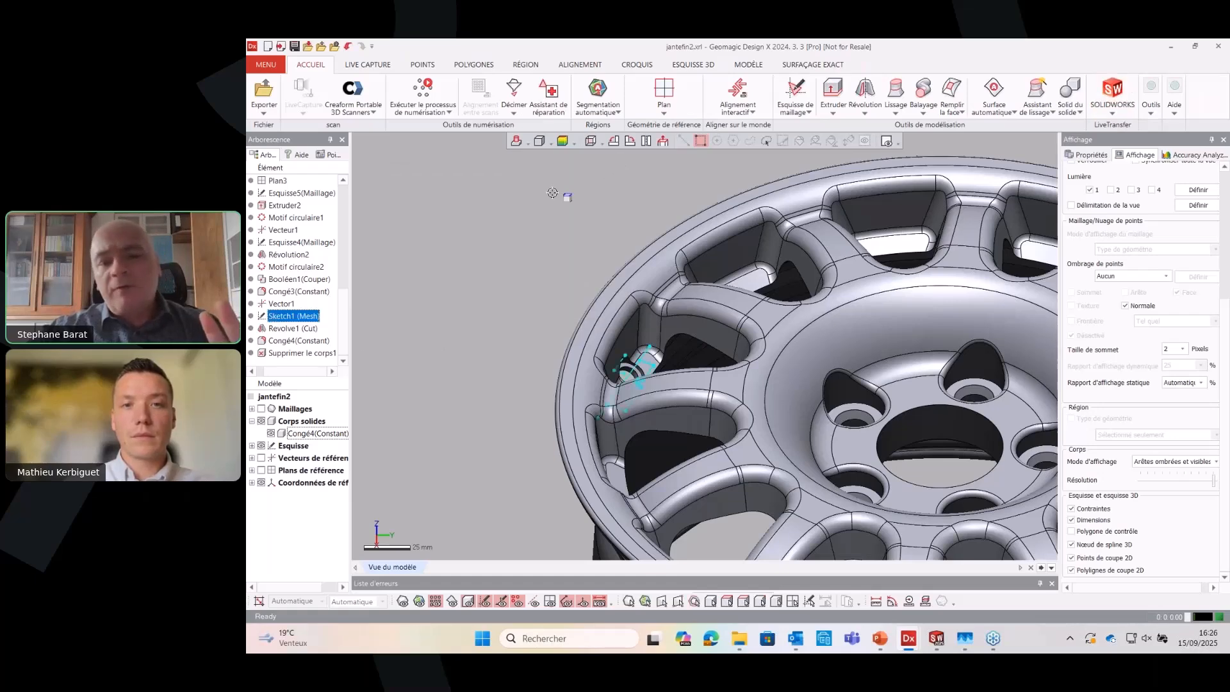
Expand the error list and examine the Solidifier1 entry for SOLIDWORKS compatibility
right_drag(553, 192, 813, 380)
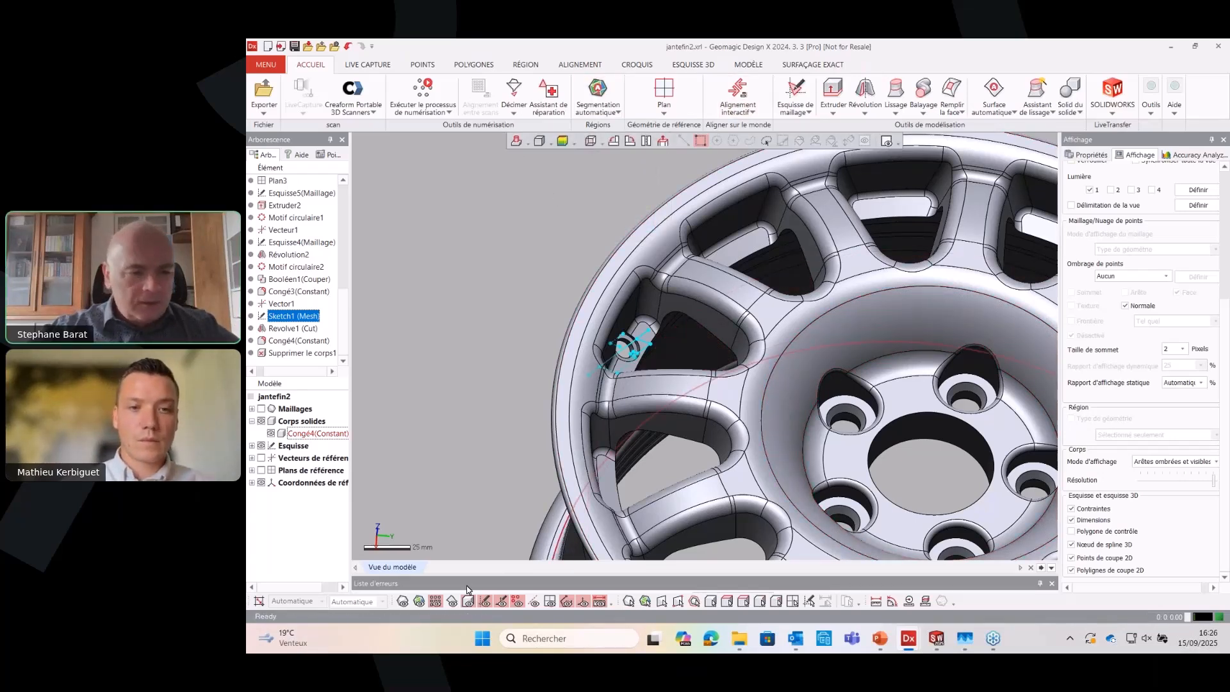
drag(485, 573, 672, 369)
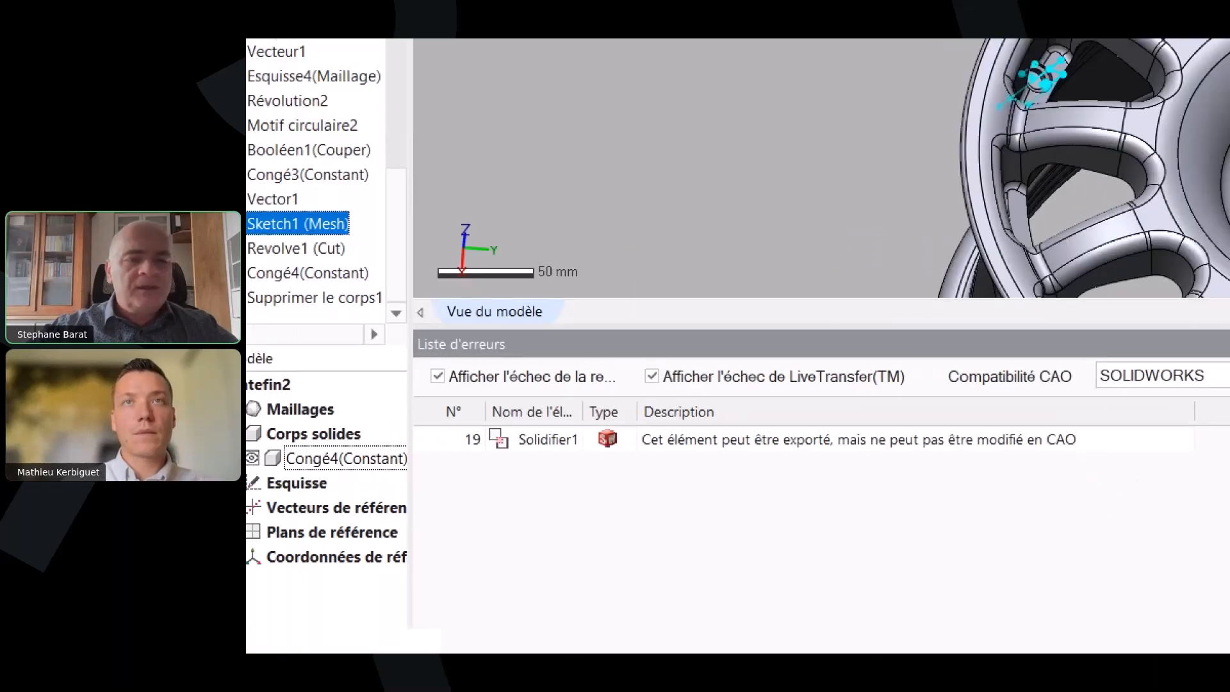
mouse_move(392, 447)
mouse_down()
mouse_move(449, 447)
mouse_move(492, 425)
mouse_up()
mouse_move(739, 427)
mouse_down()
mouse_move(440, 449)
mouse_move(525, 493)
mouse_up()
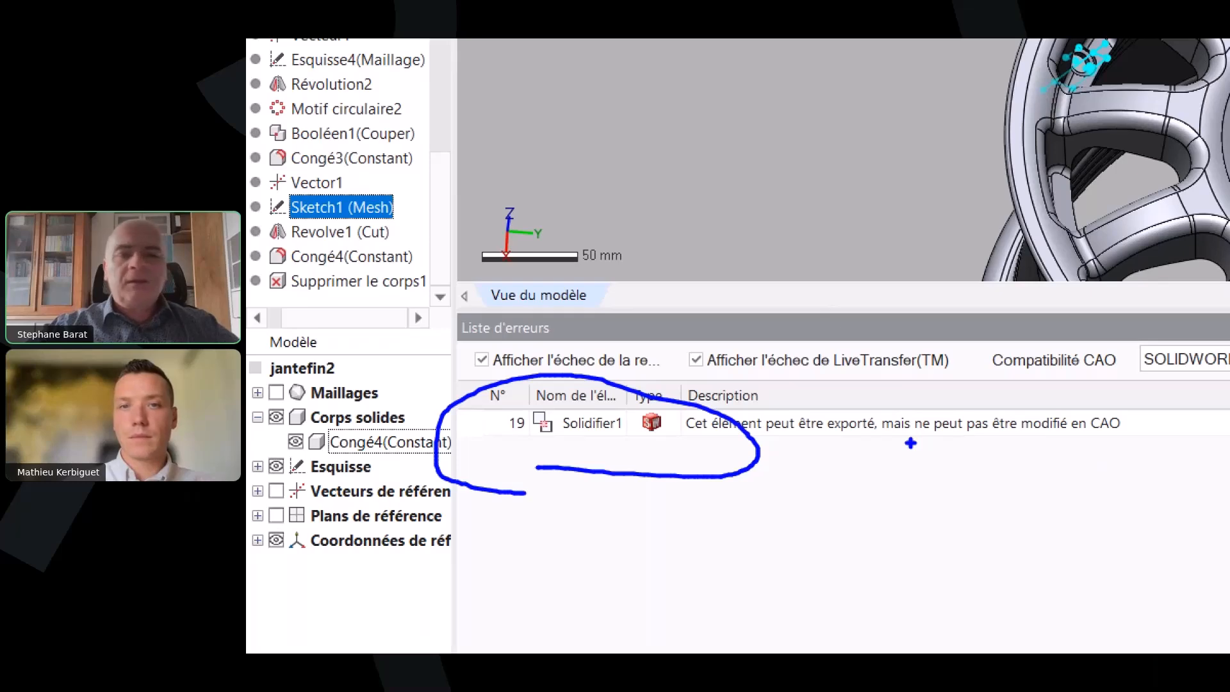
key(Escape)
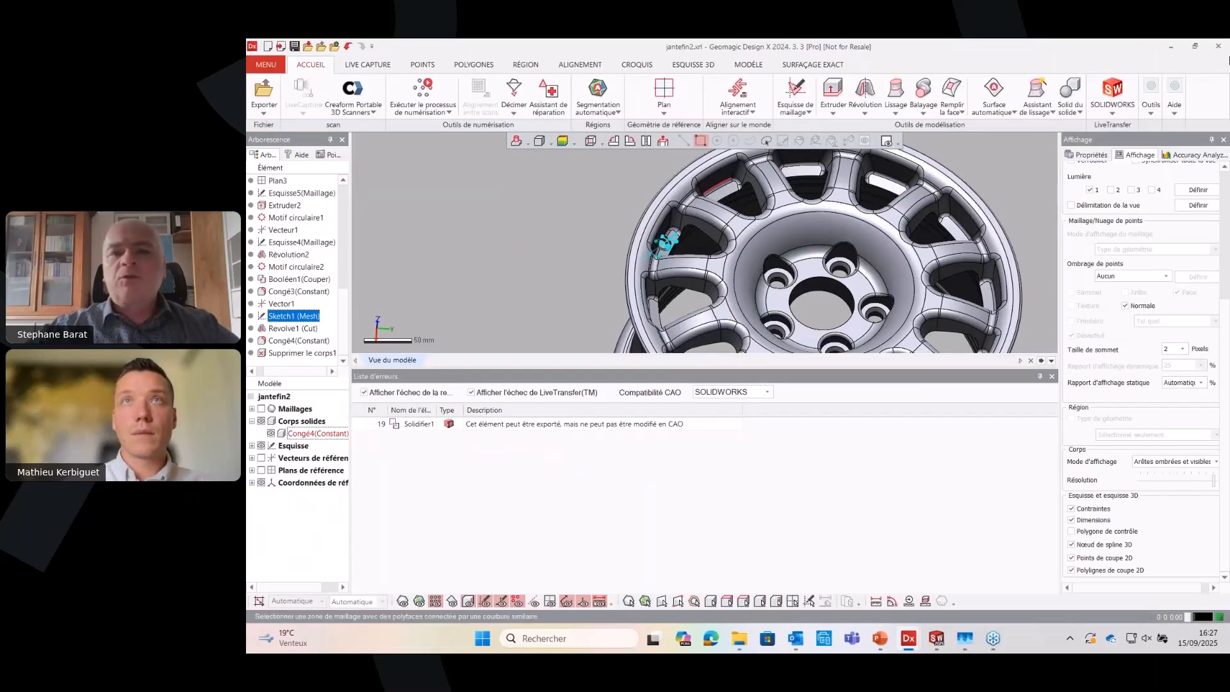
Open the LiveTransfer options for SOLIDWORKS again, and switch to SOLIDWORKS with the rim part Part1
click(1119, 108)
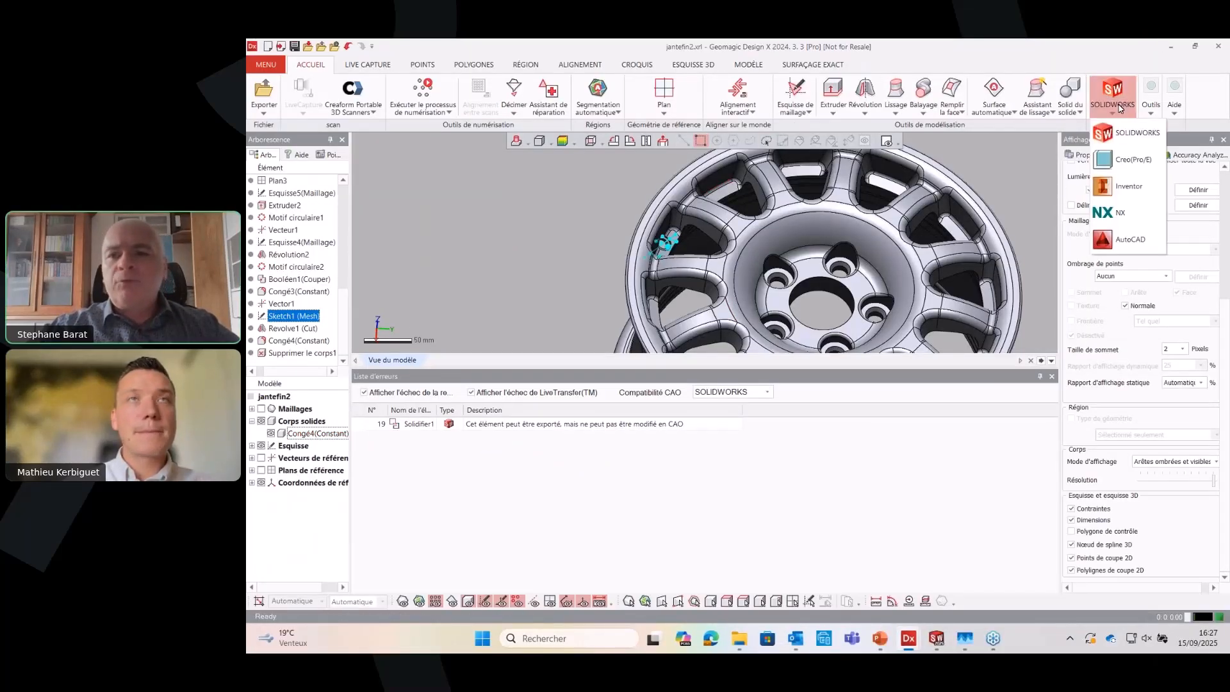
click(1128, 132)
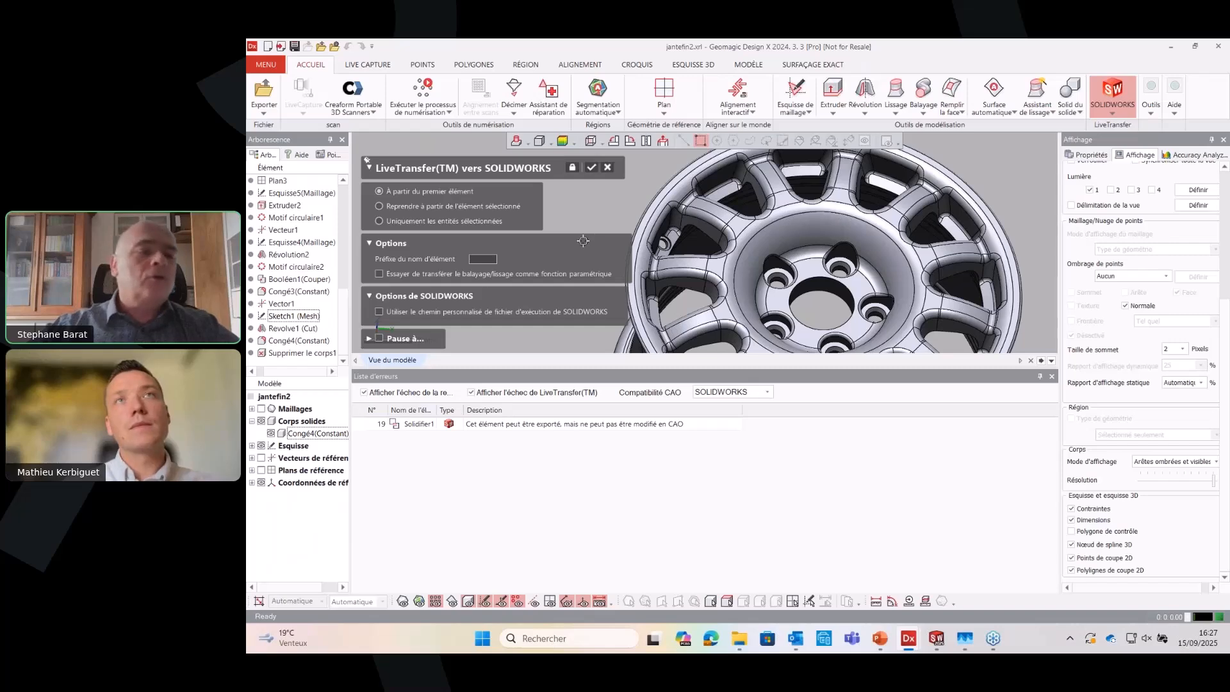
click(936, 638)
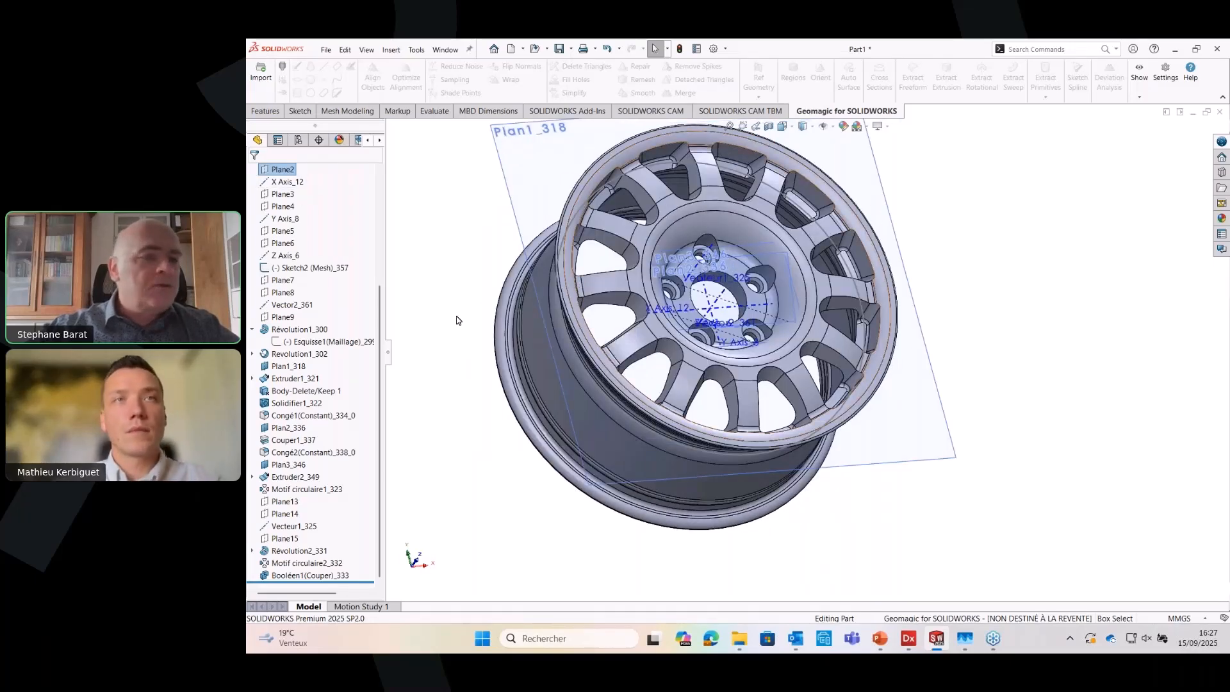
Open the Sketch2 (Mesh)_357 sketch for editing, examine its circle, and exit the sketch without changes
click(334, 272)
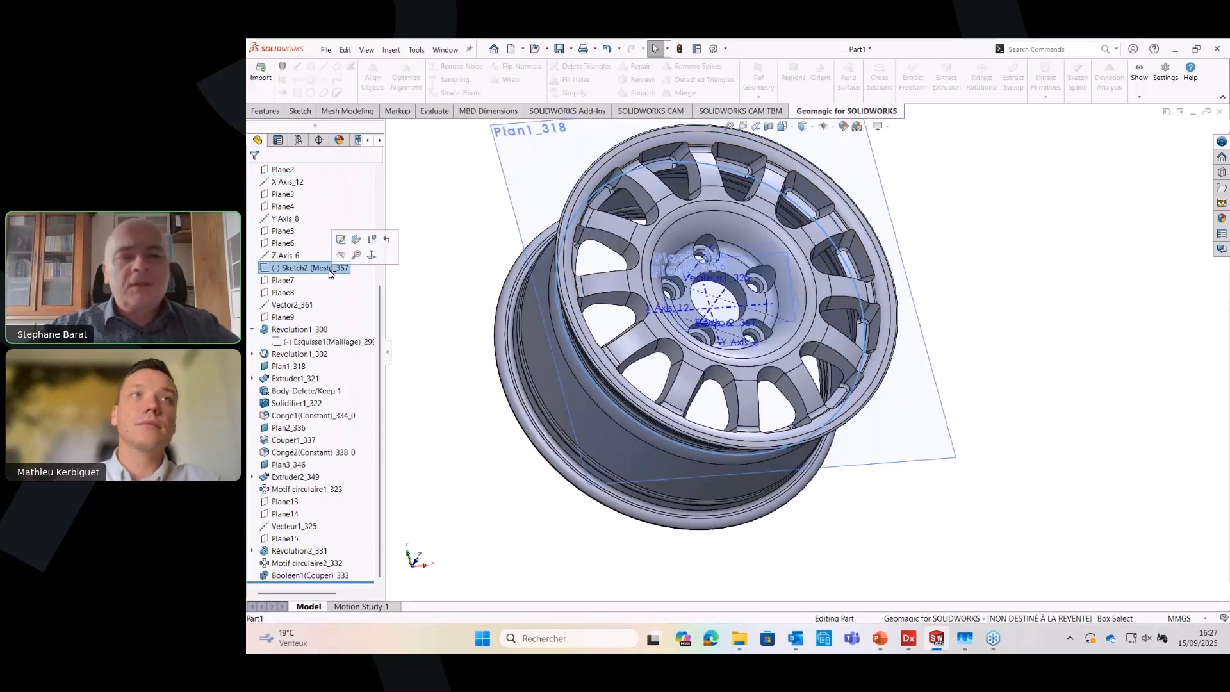
right_click(329, 270)
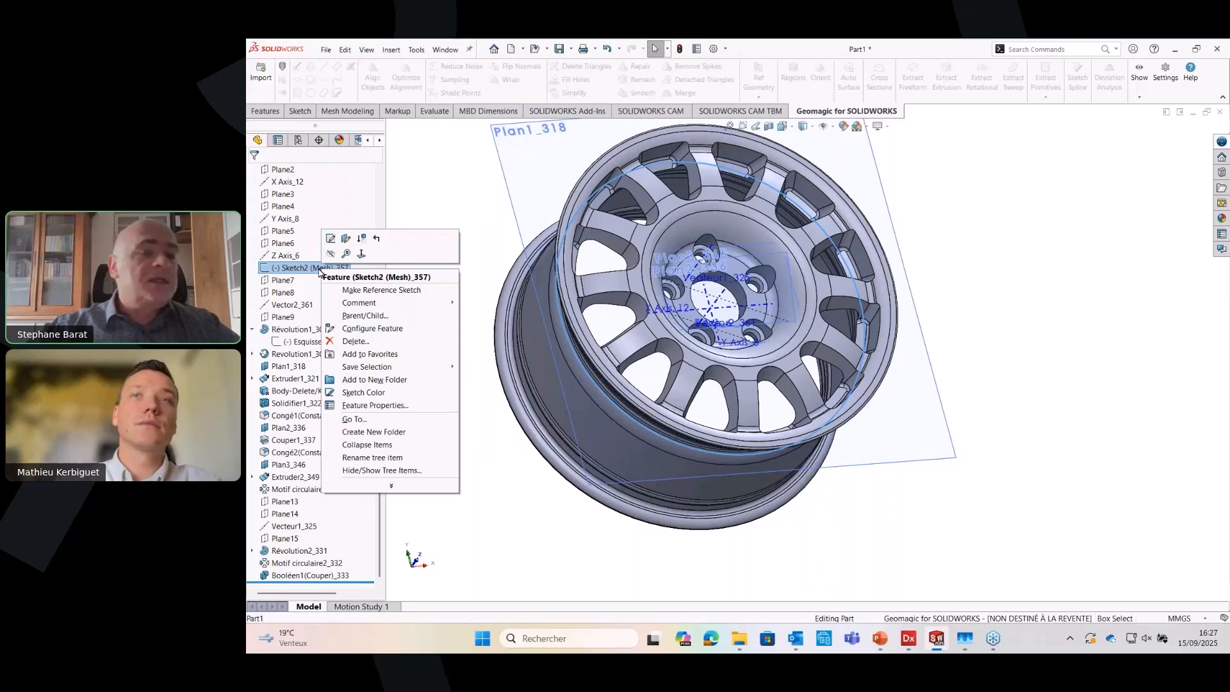
click(331, 239)
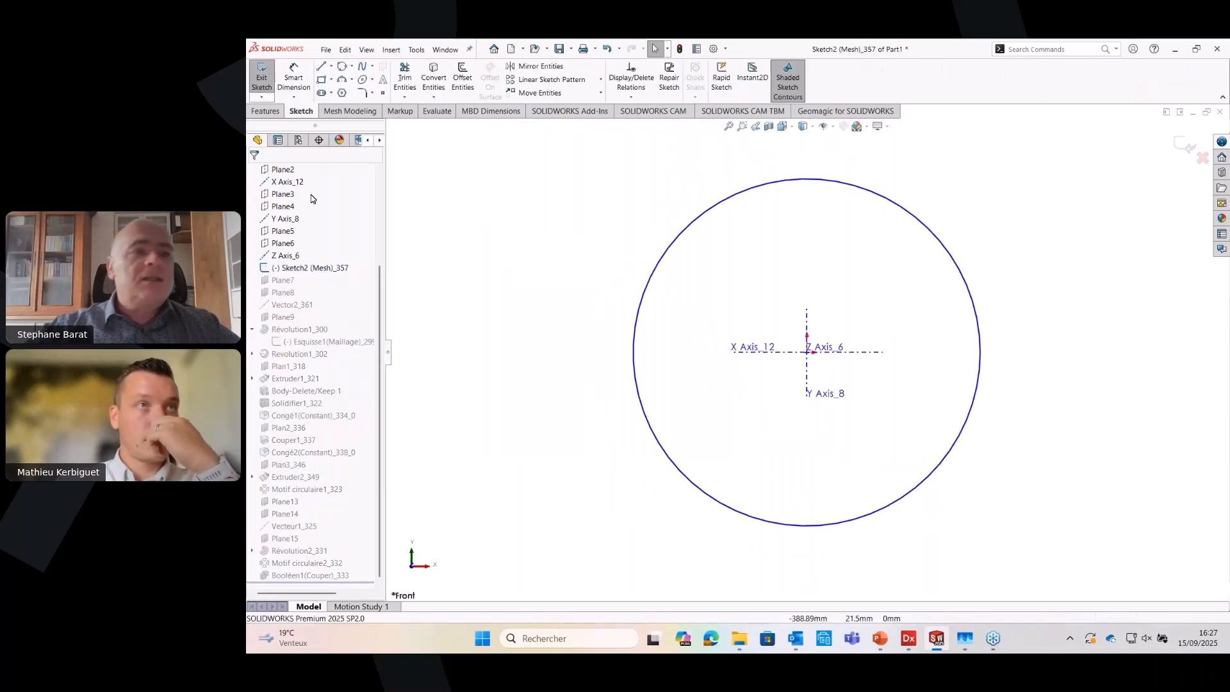
click(260, 79)
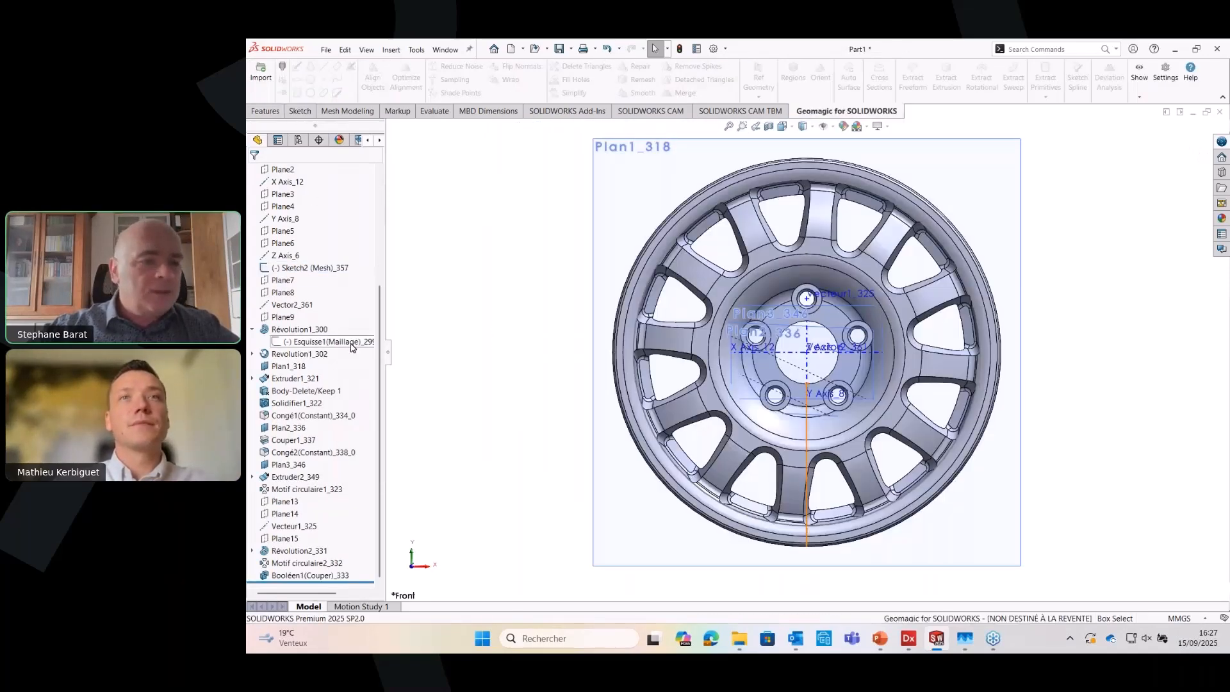
Open the Esquisse1(Maillage)_299 sketch under Révolution1_300, examine its dimensioned profile, exit it unchanged, and view the whole rim at an angle
right_click(353, 344)
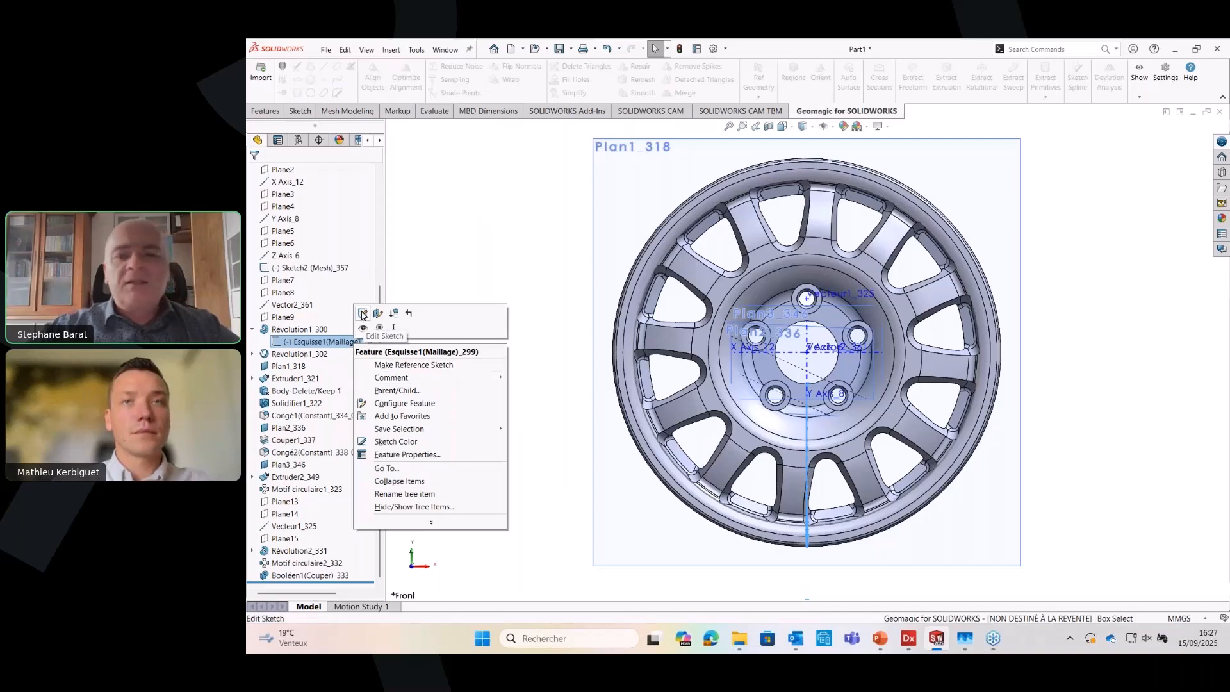
click(363, 313)
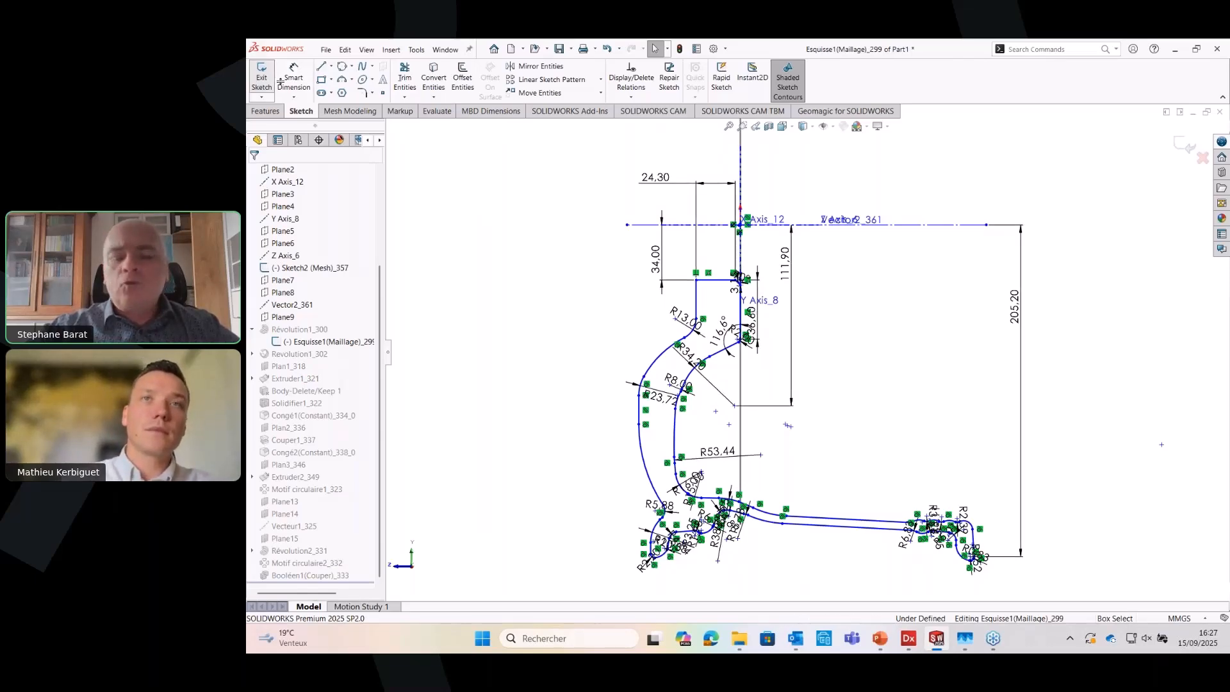
click(262, 78)
scroll(790, 328, down, 4)
middle_drag(790, 328, 673, 381)
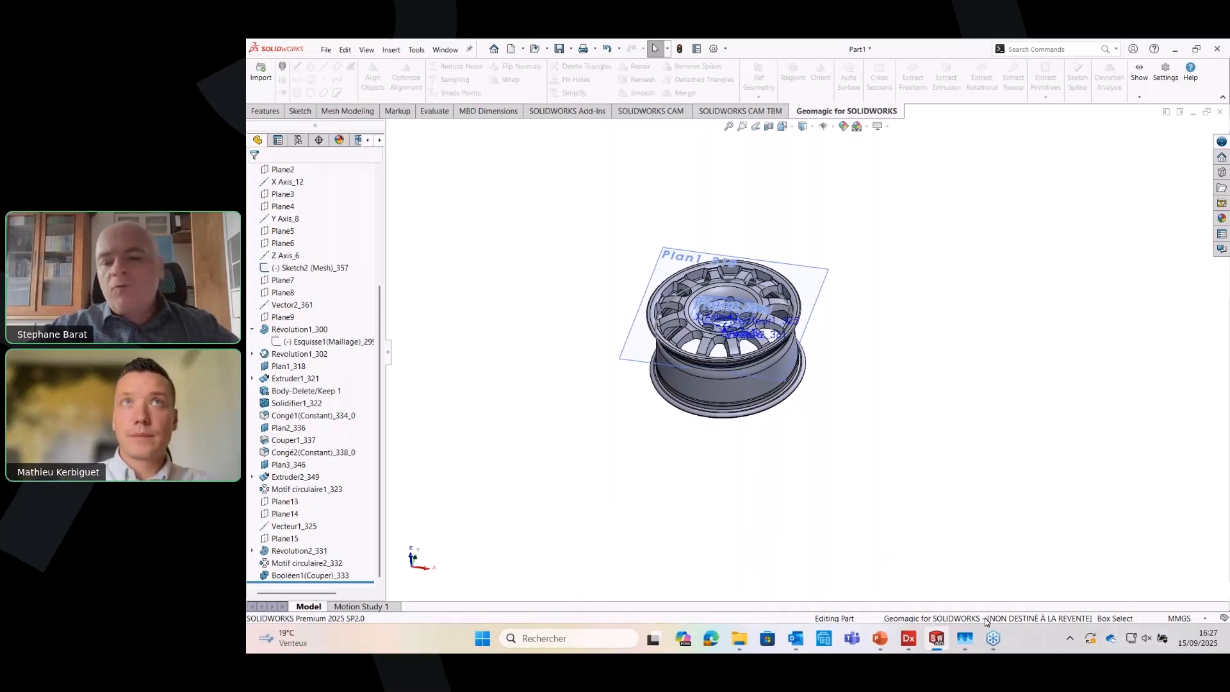
mouse_move(943, 637)
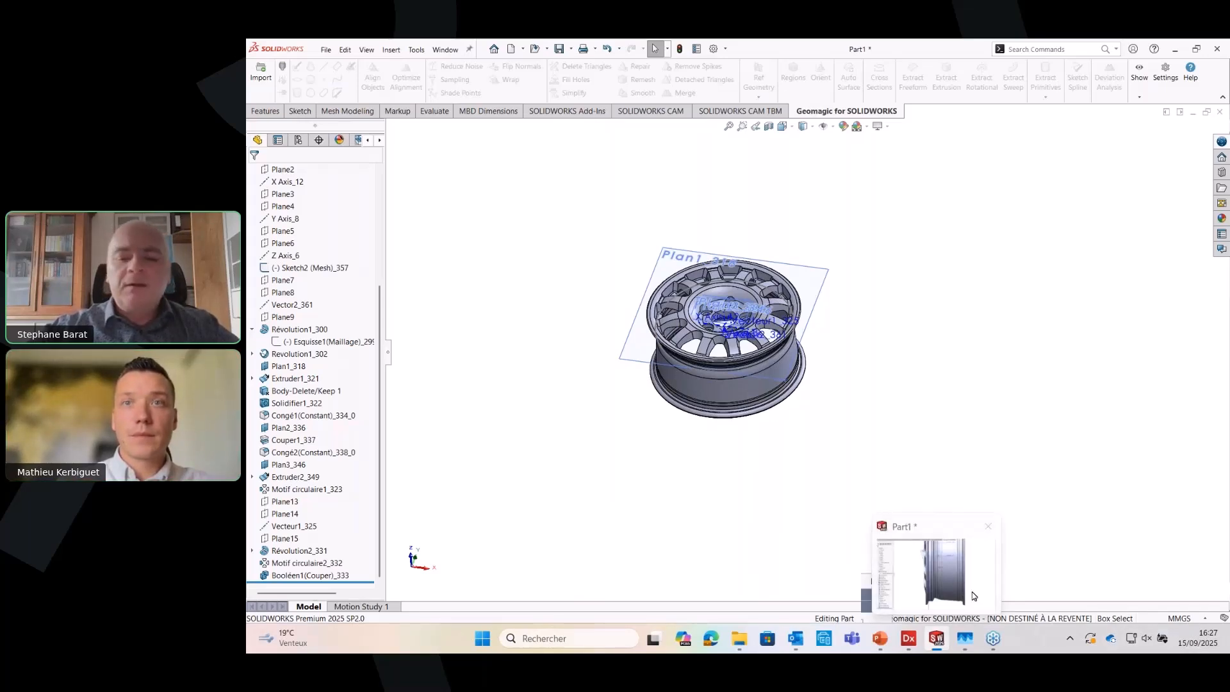